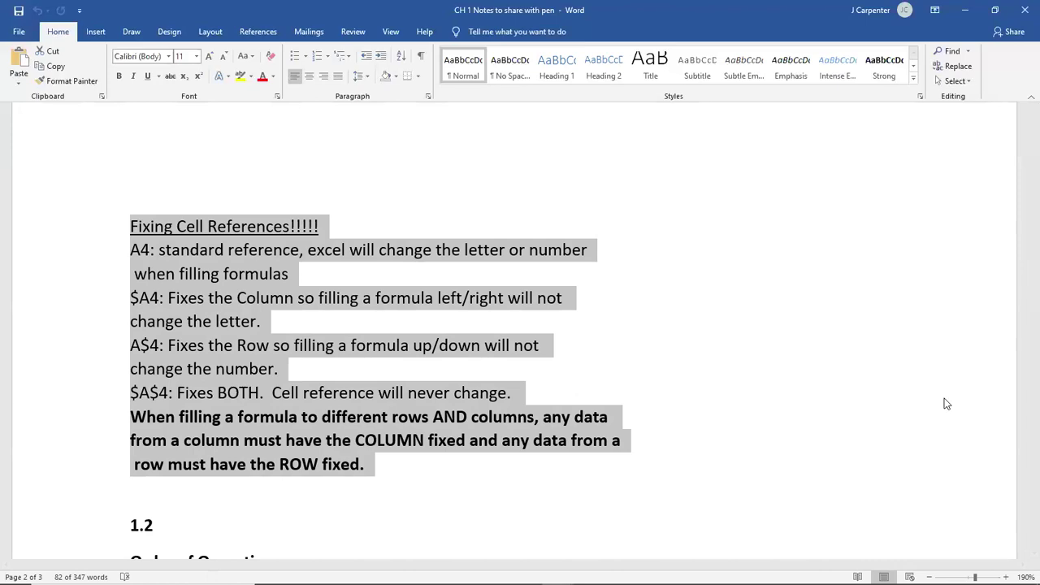
Step: Open the CH 1 Excel Flat screen Template workbook from the All QR folder in Excel and maximize its window
click(334, 569)
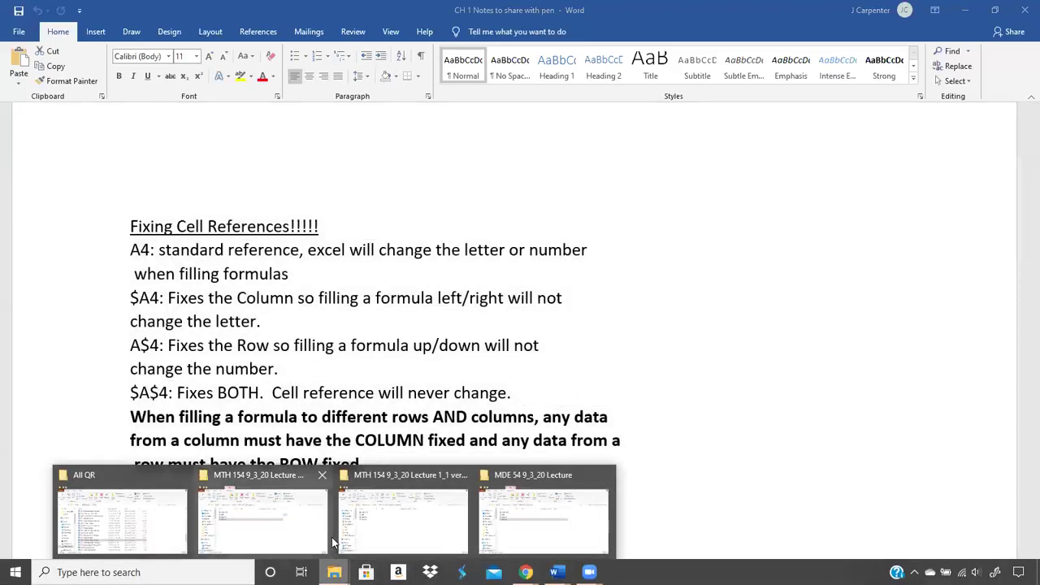
click(122, 516)
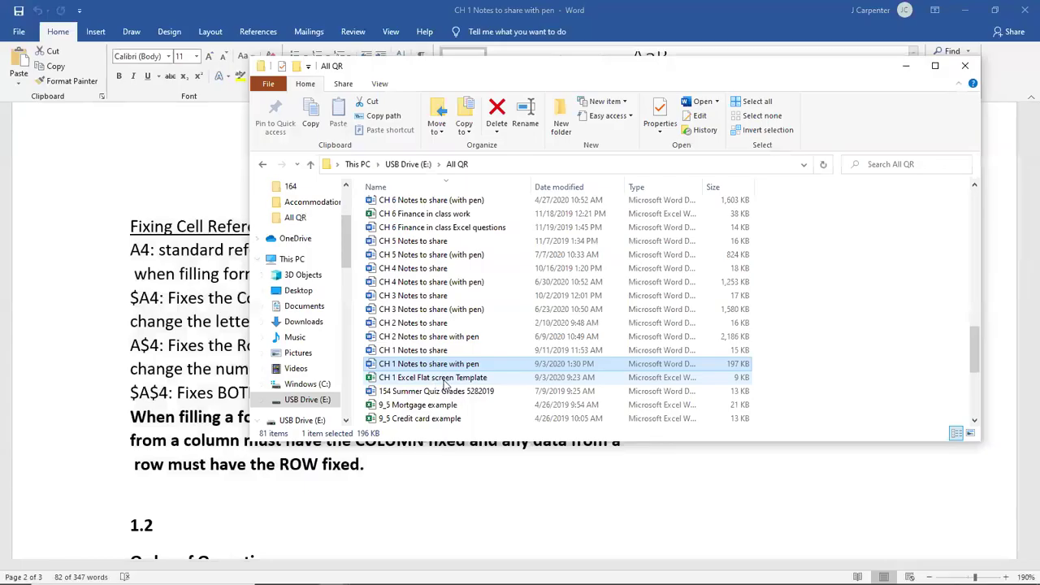
click(445, 378)
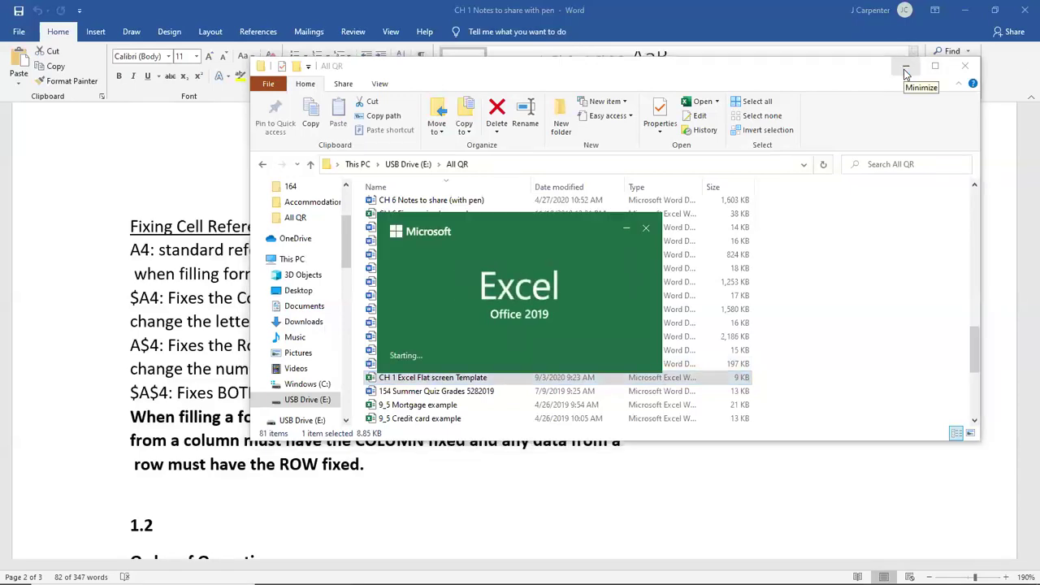
click(906, 67)
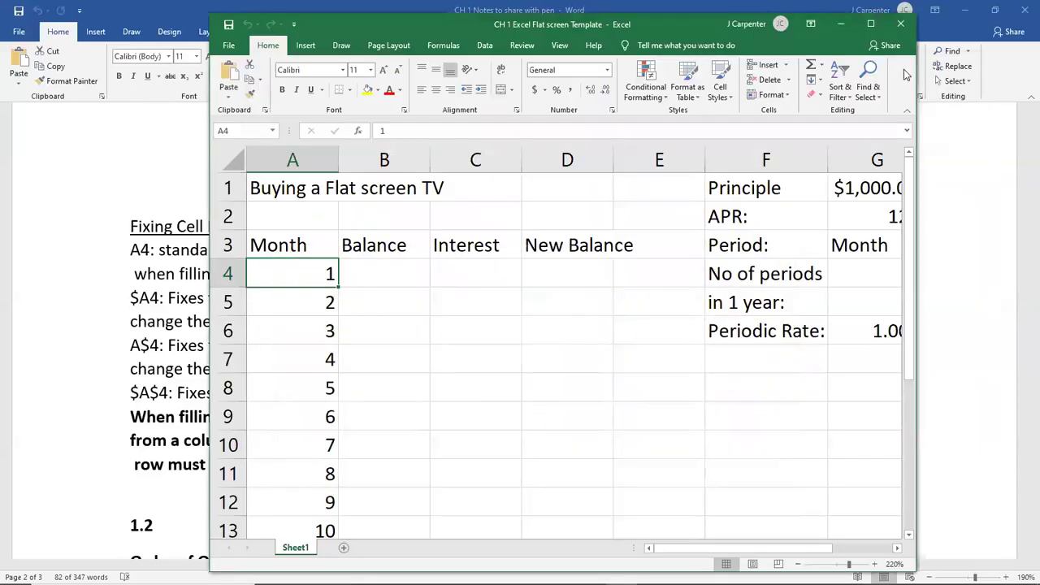
click(868, 16)
Step: Link the month 1 balance in B4 to the principle amount in G1 with the formula =G1
click(204, 256)
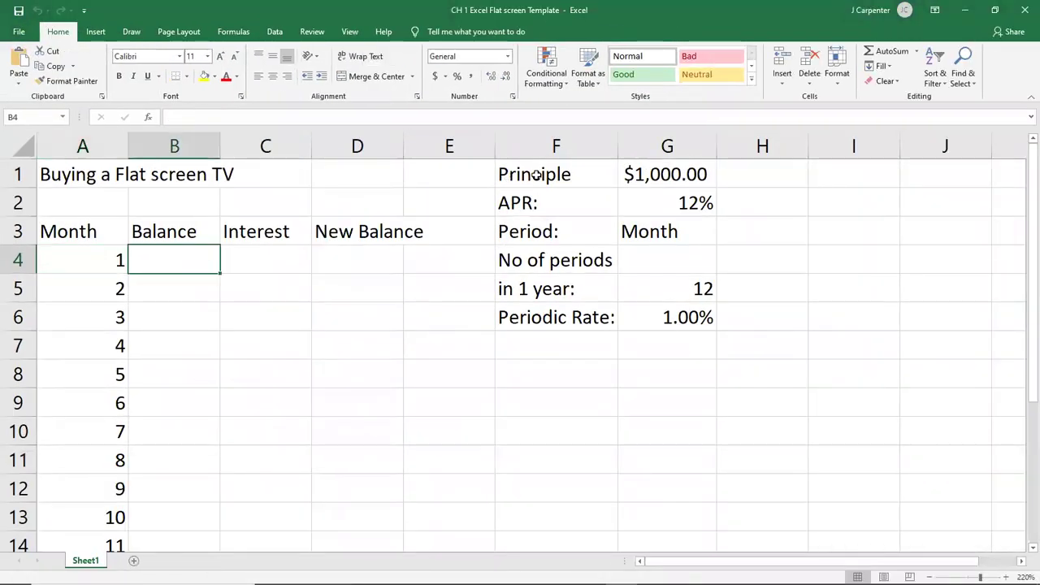
text(=)
click(643, 179)
key(Return)
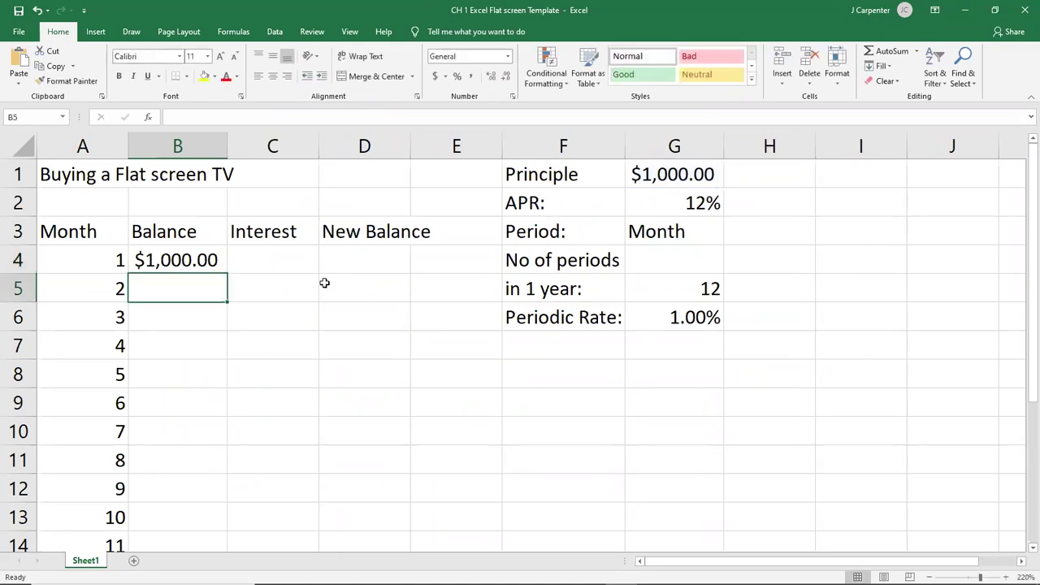
Step: Write the month 1 interest formula in C4 as balance times periodic rate, =B4*G6
click(266, 253)
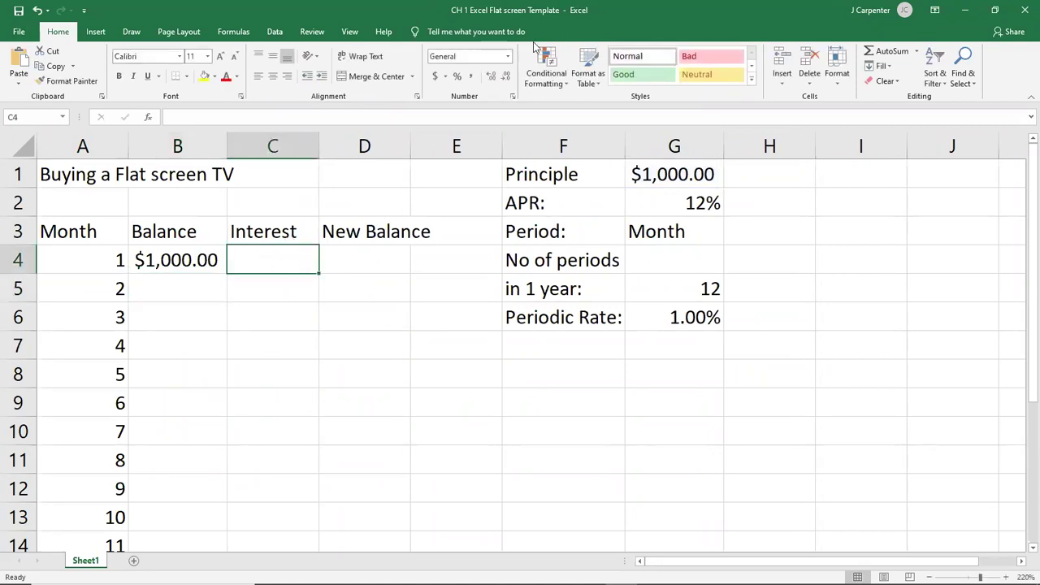
text(=)
click(180, 259)
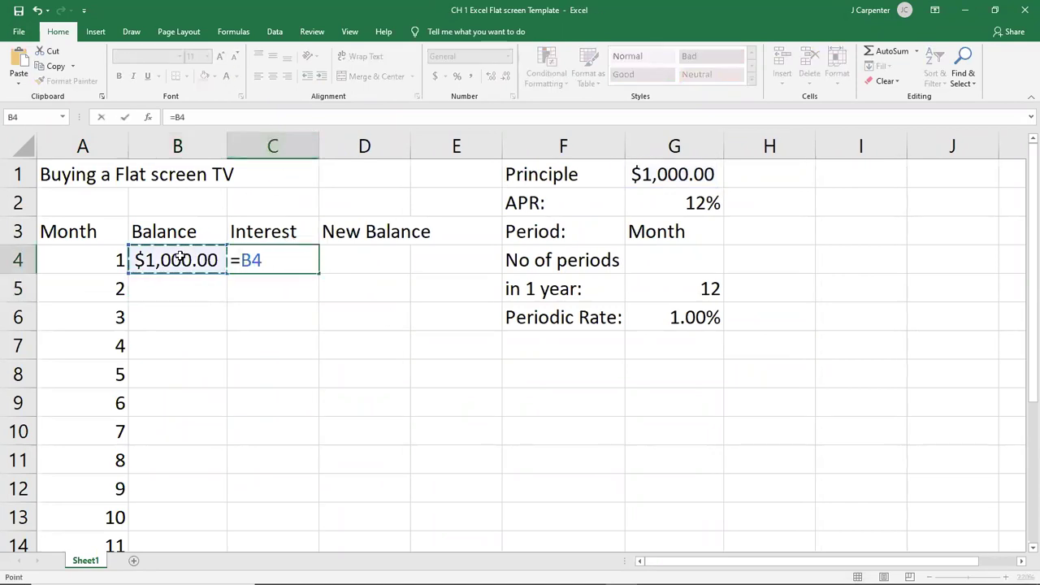
text(*)
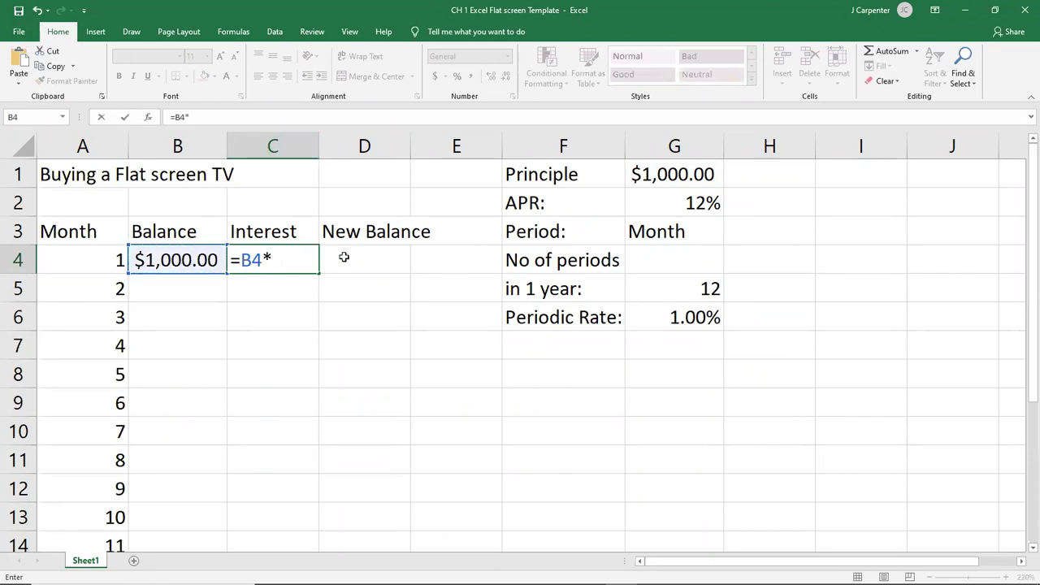
click(678, 322)
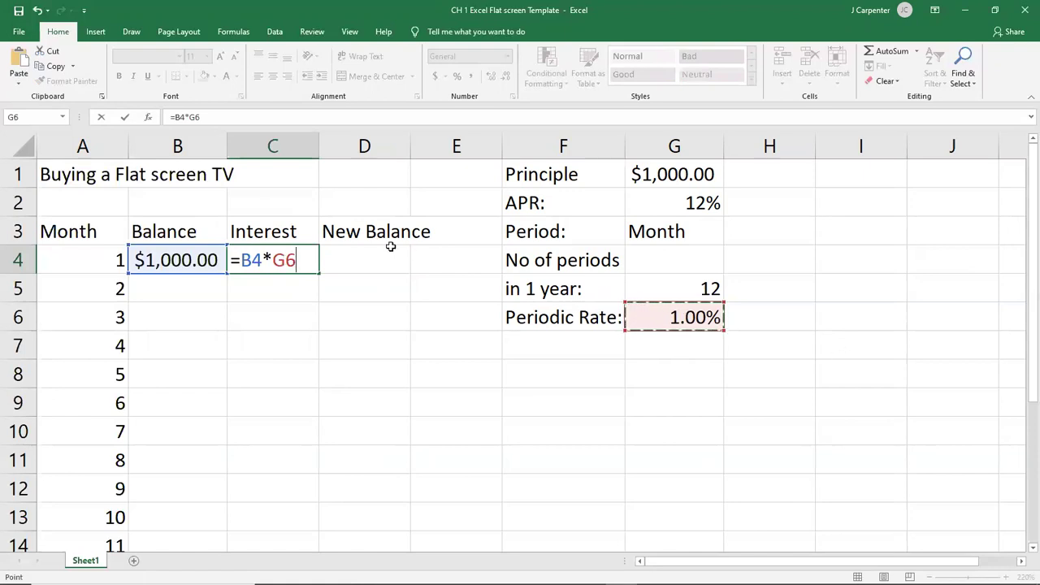
key(Left)
key(Left)
key(Right)
key(Right)
key(Left)
key(Right)
key(Left)
key(Right)
key(Right)
key(Left)
key(Left)
key(Left)
key(Right)
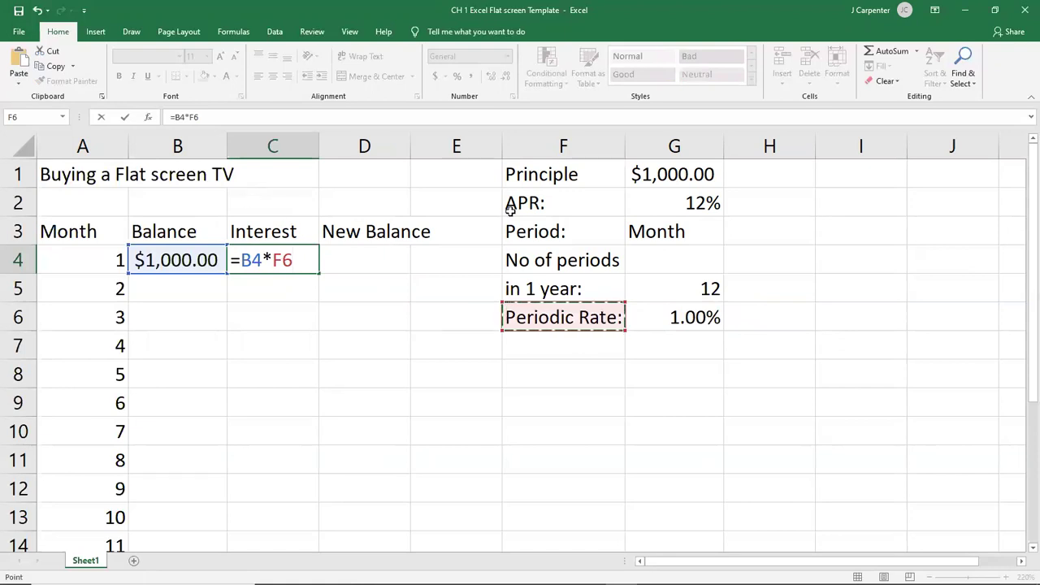
key(Right)
key(Right)
key(Left)
key(Left)
key(Right)
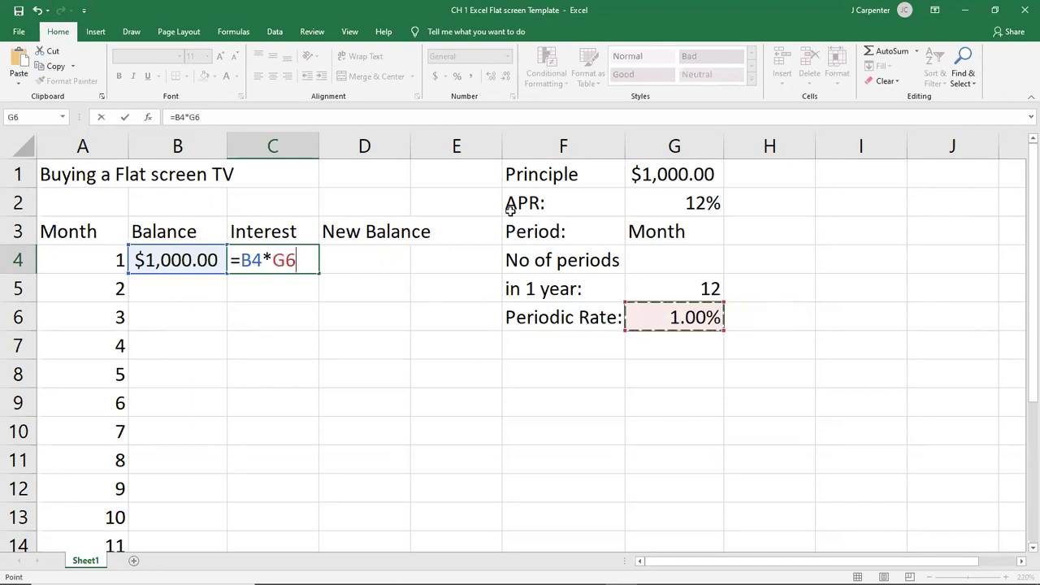
Step: Commit the interest formula in C4, and make its periodic-rate reference absolute so it reads =B4*$G$6
key(Return)
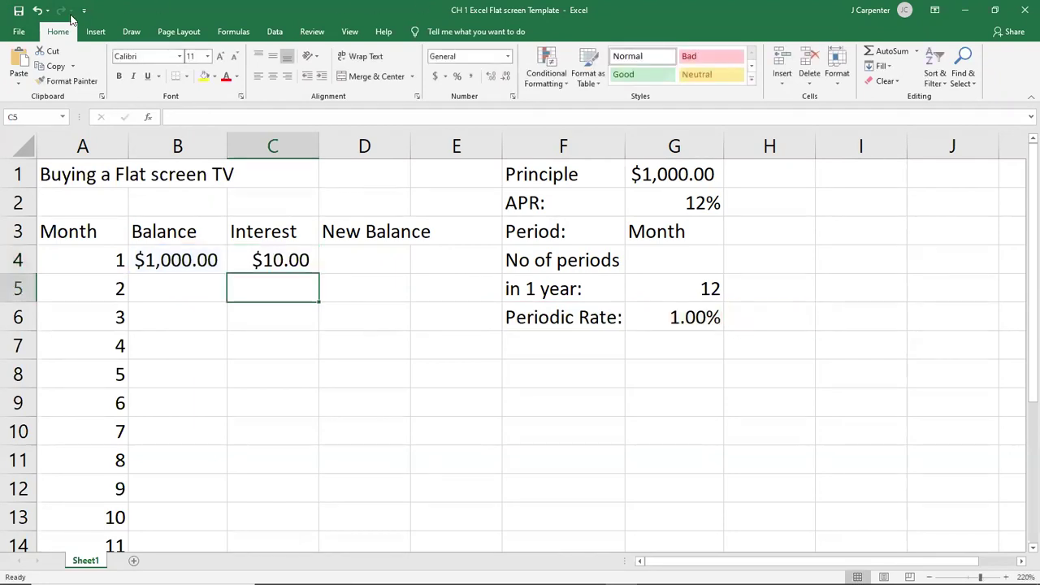
click(268, 260)
double_click(268, 260)
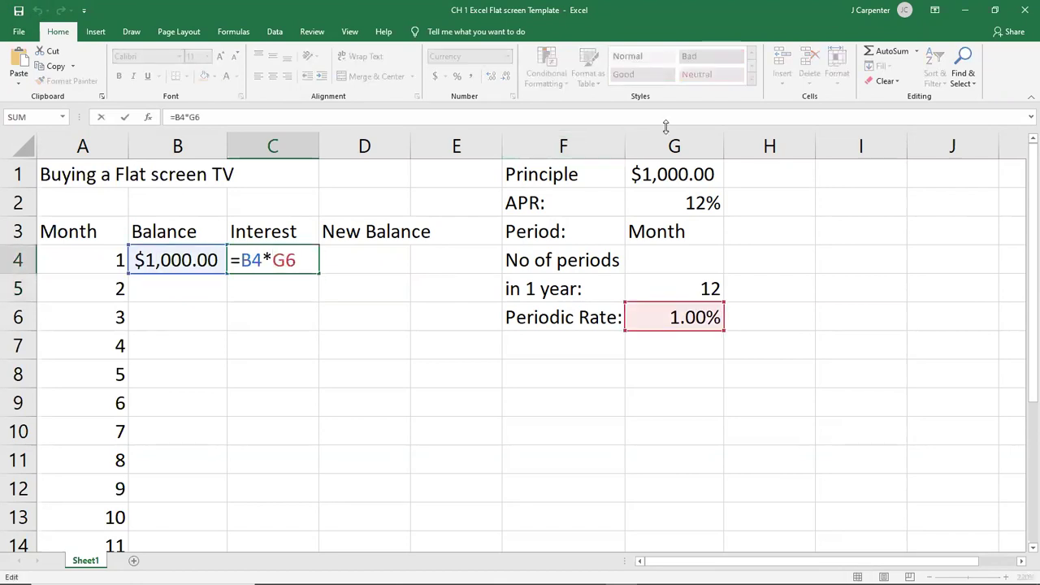
text($)
key(Right)
text($)
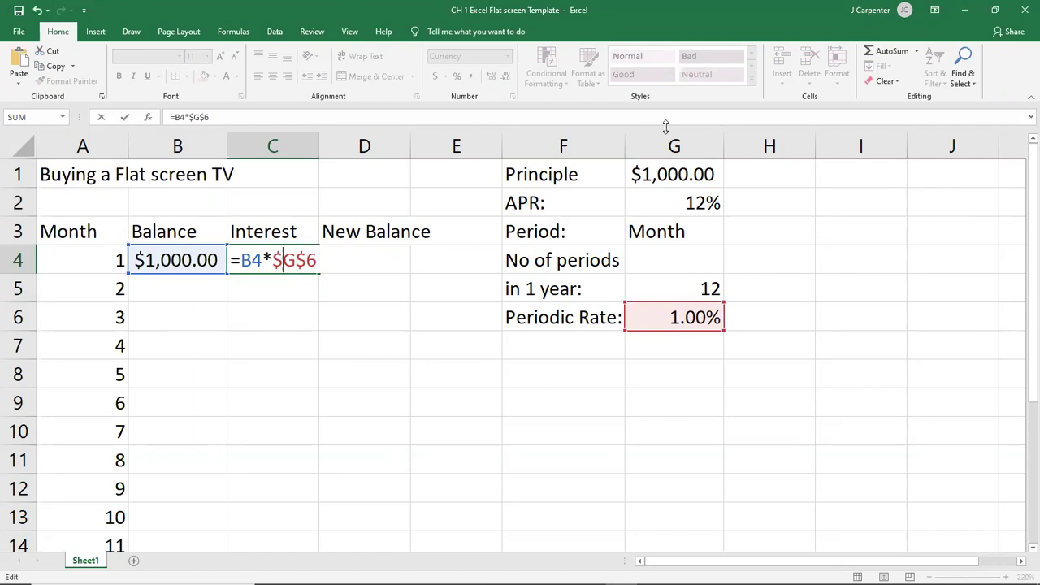
key(Left)
key(Left)
key(Right)
key(Right)
key(Right)
key(Left)
key(Left)
key(Left)
key(Right)
key(Right)
key(Left)
key(Left)
key(Left)
key(Right)
key(Right)
Step: Commit the edited interest formula and calculate the month 1 new balance in D4 with =B4+C4
key(Return)
click(278, 262)
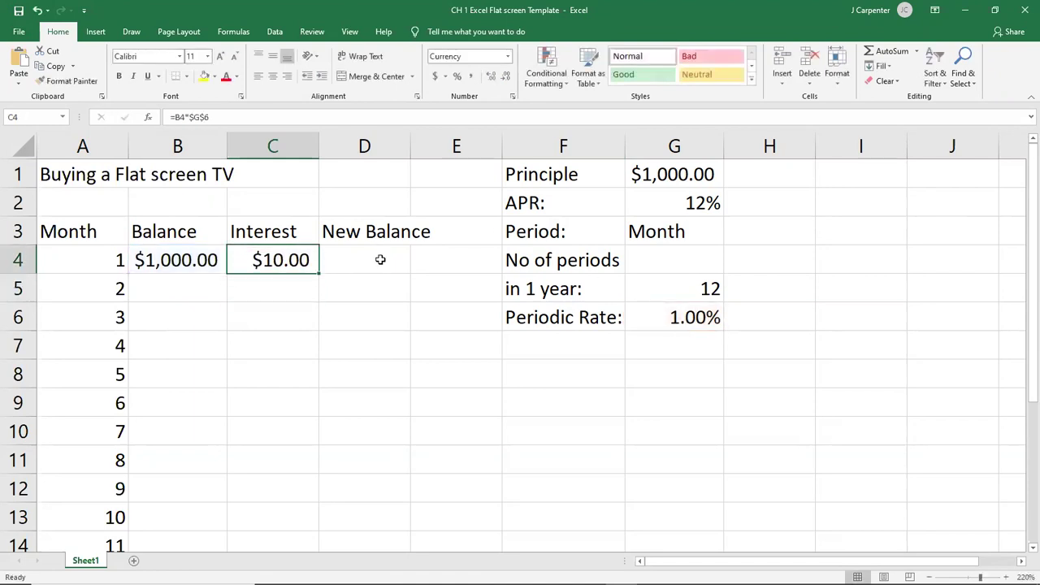
click(381, 259)
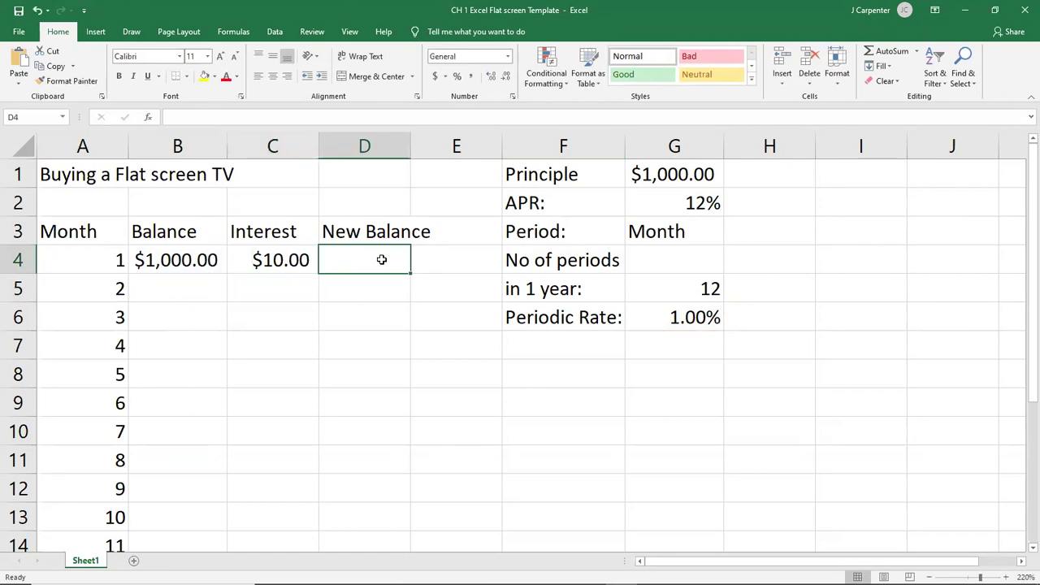
text(=)
click(171, 258)
text(+)
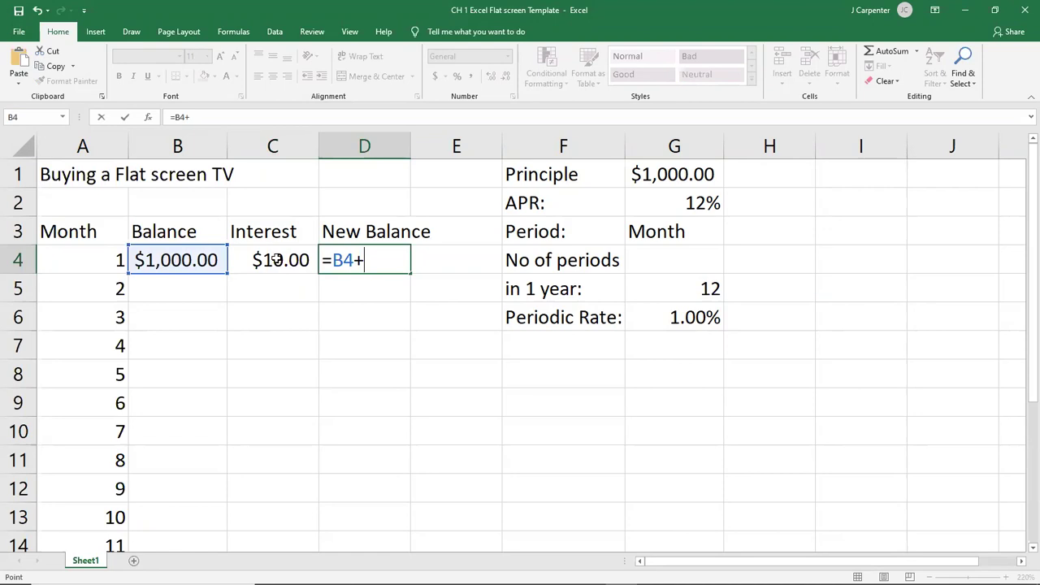
click(276, 259)
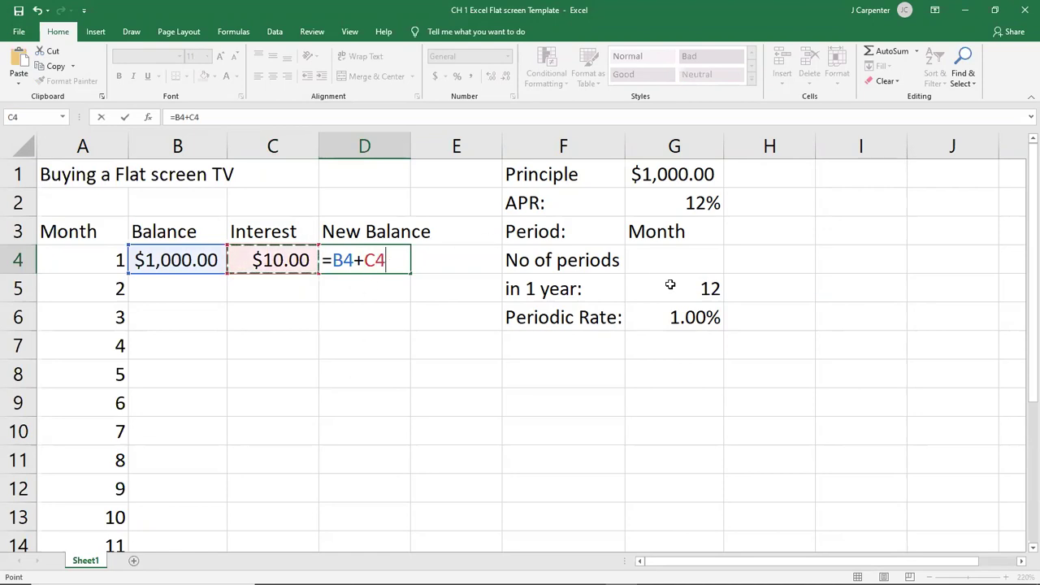
key(Return)
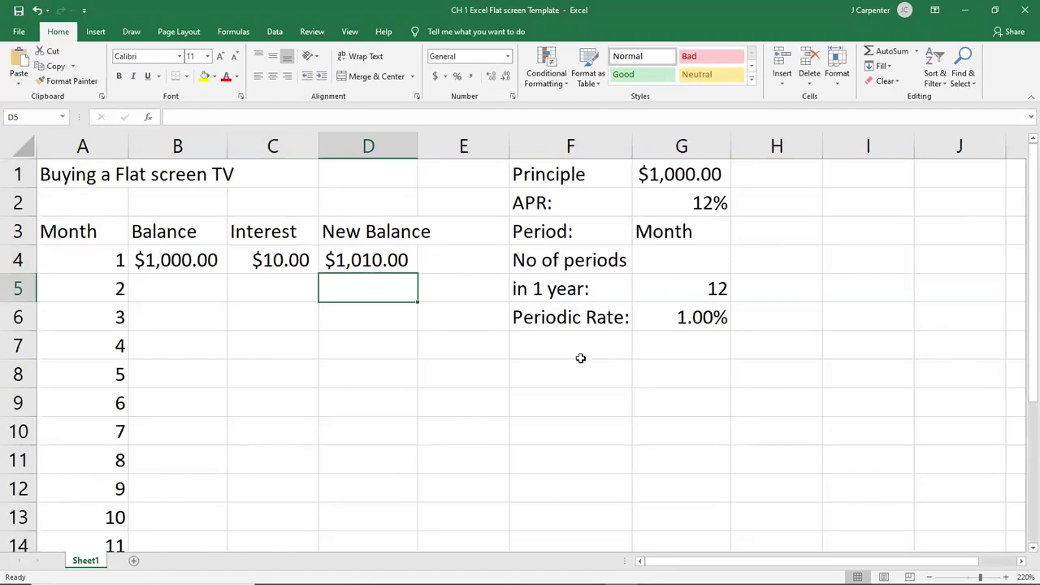
Step: Carry the month 1 new balance into the month 2 balance by entering =D4 in B5
click(179, 289)
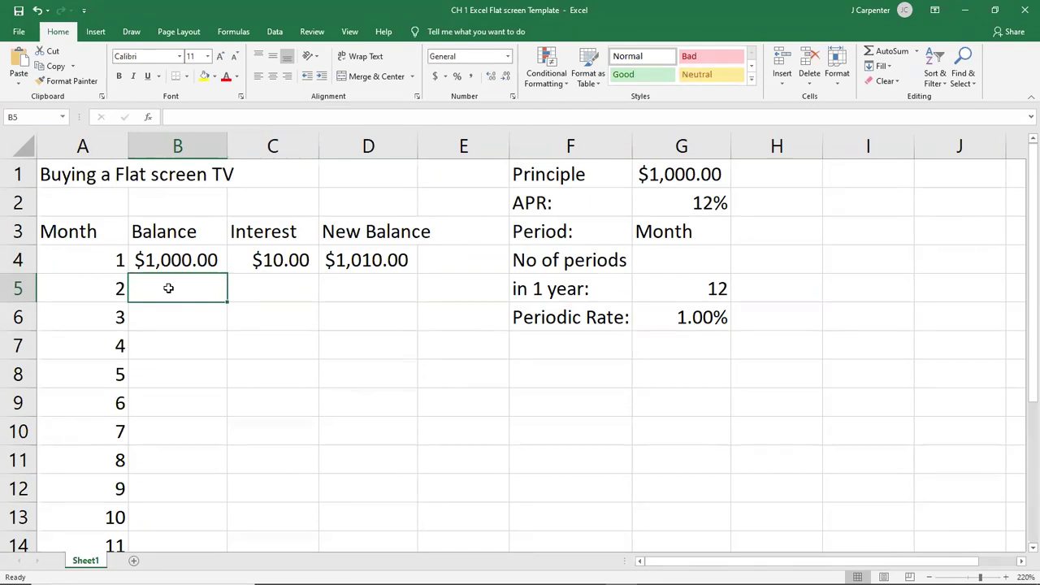
text(=)
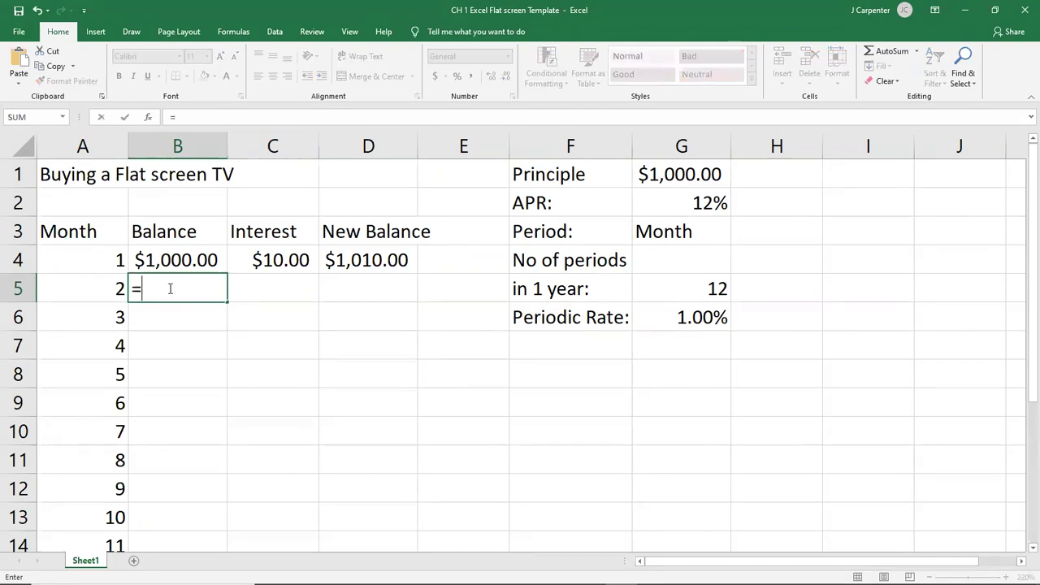
click(370, 259)
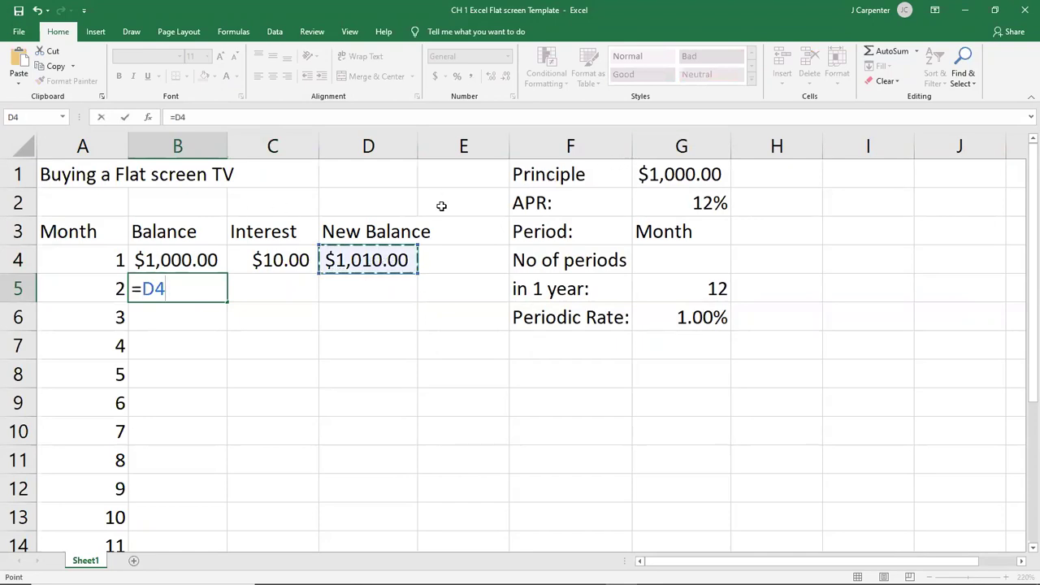
key(Return)
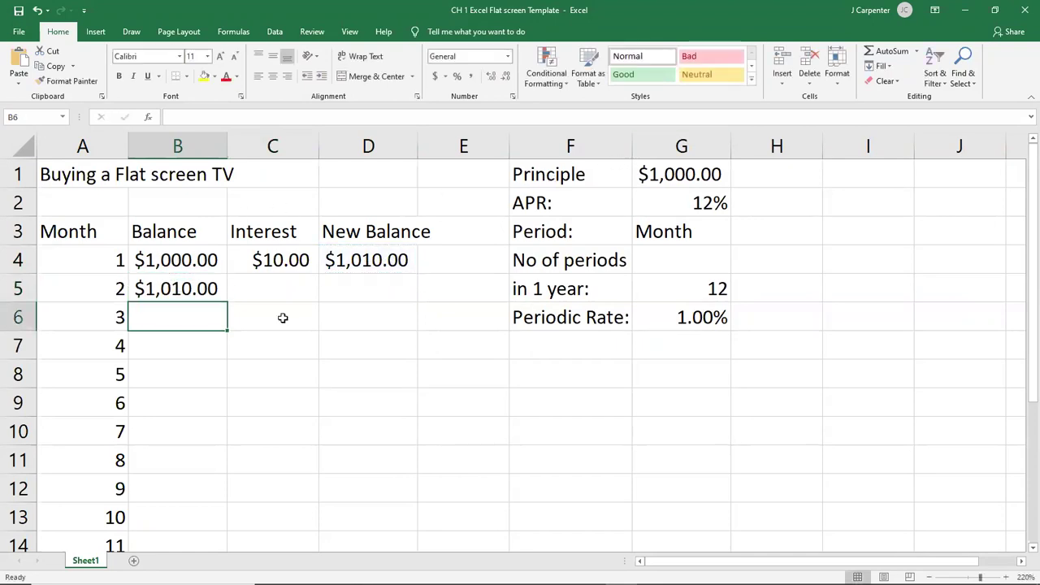
Step: Fill the interest formula from C4 down to C5 for month 2
click(281, 262)
drag(316, 275, 319, 317)
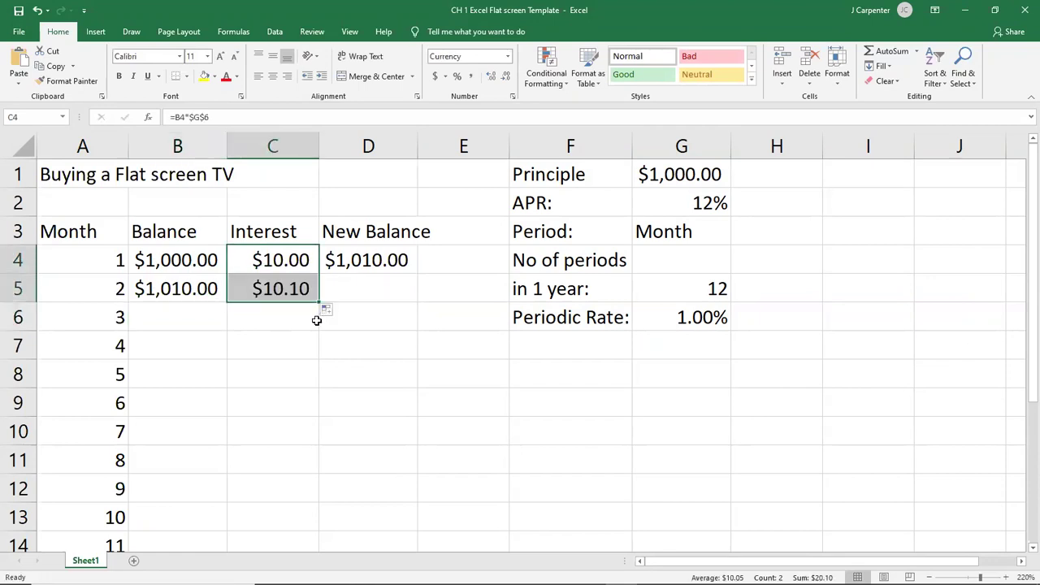
click(317, 318)
Step: Examine the month 2 interest formula in C5 against the $A$4 rule in the CH 1 Notes Word document, then return to Excel
double_click(274, 290)
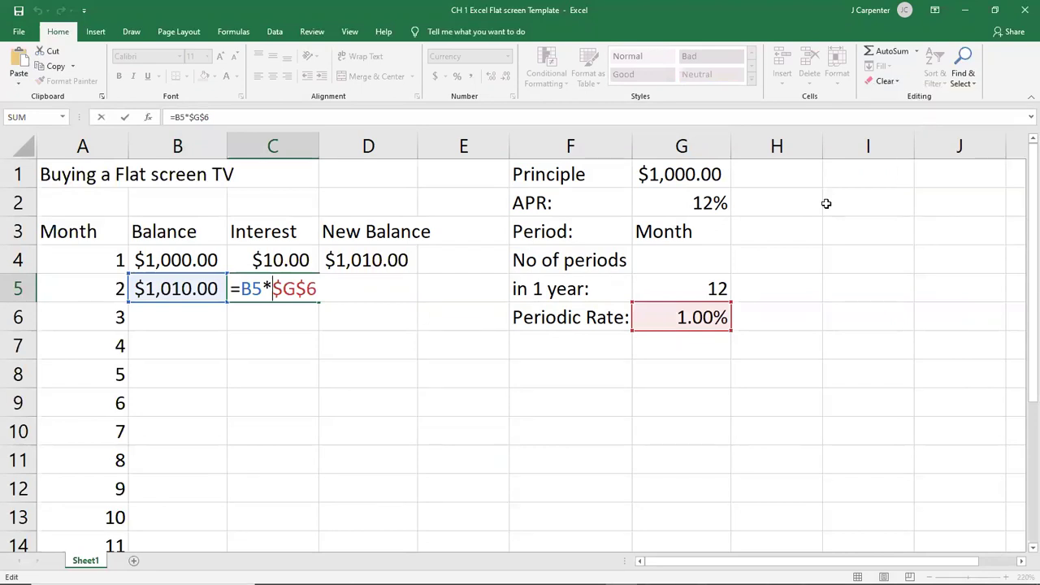
mouse_move(525, 572)
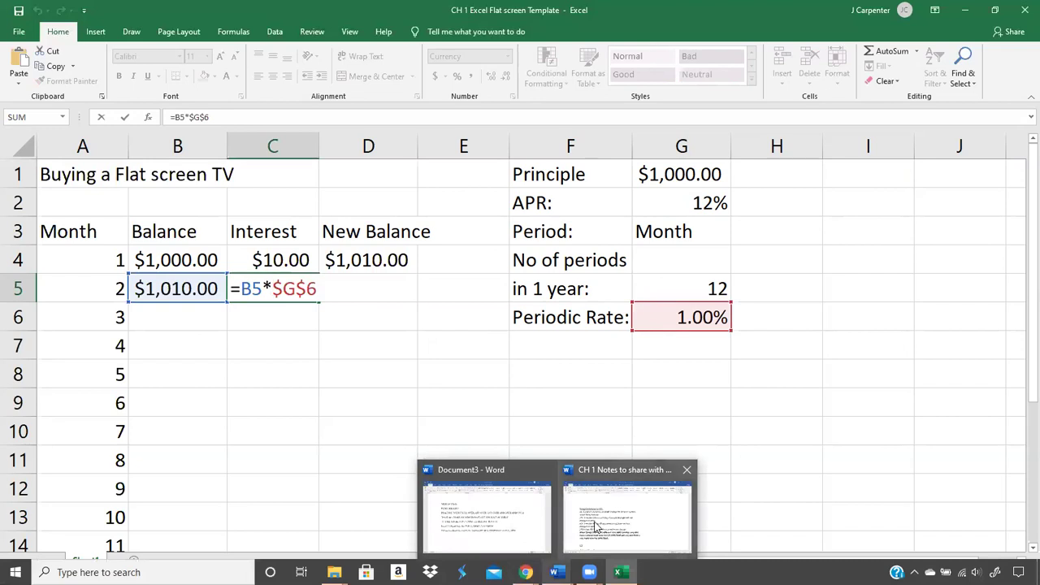
click(595, 527)
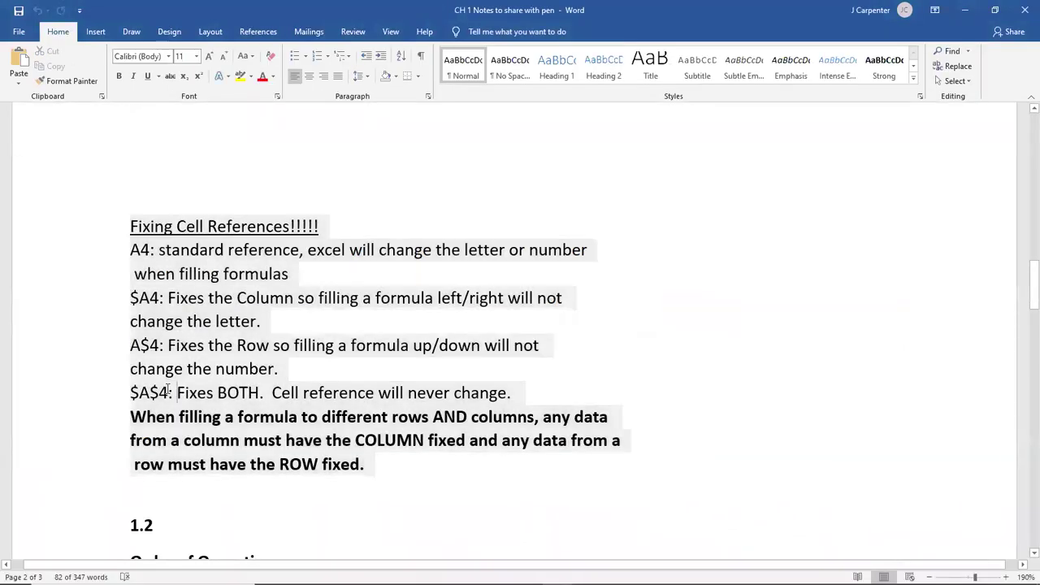
drag(130, 392, 508, 390)
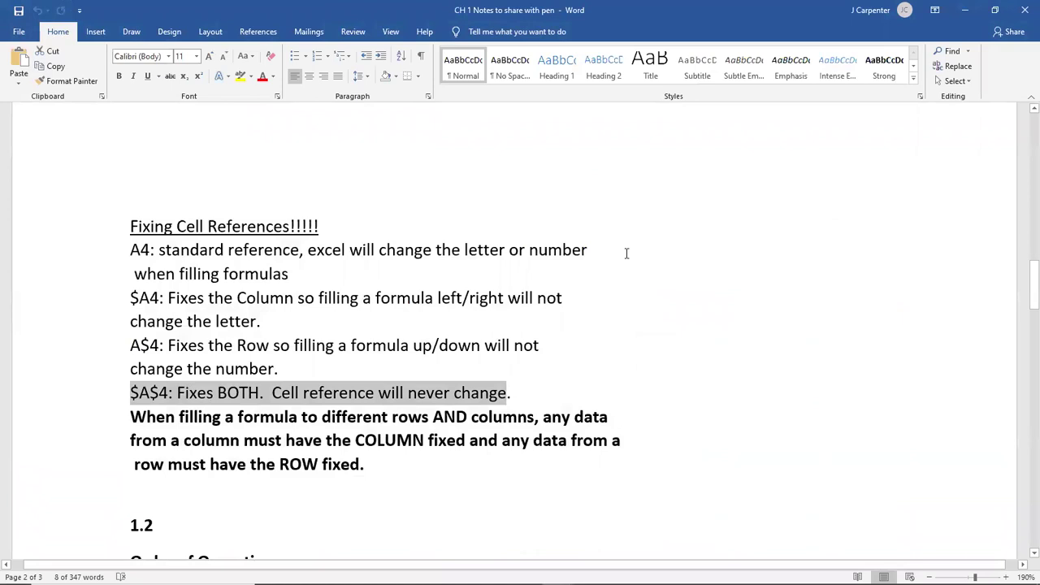
mouse_move(487, 582)
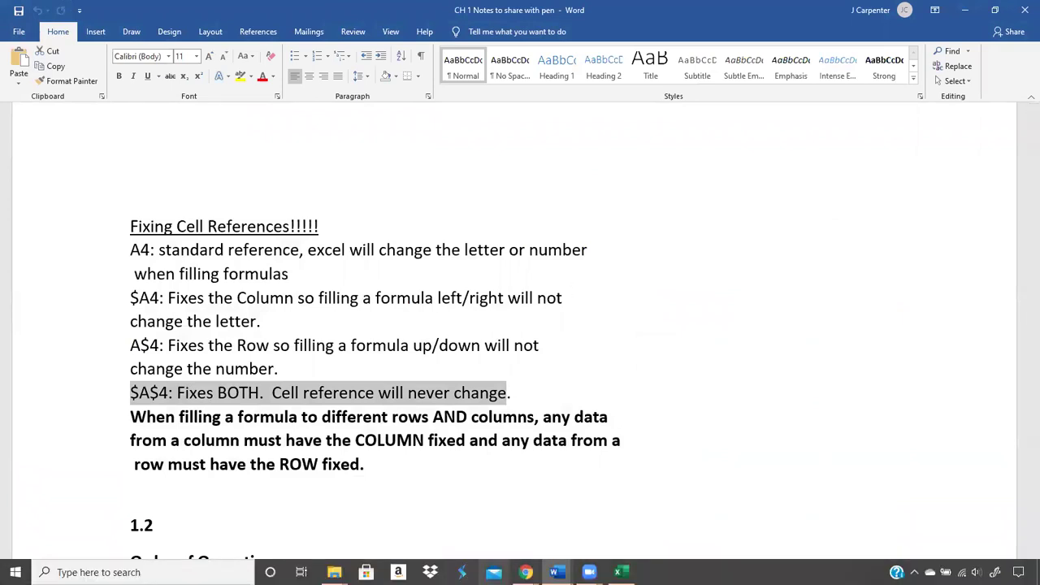
click(621, 572)
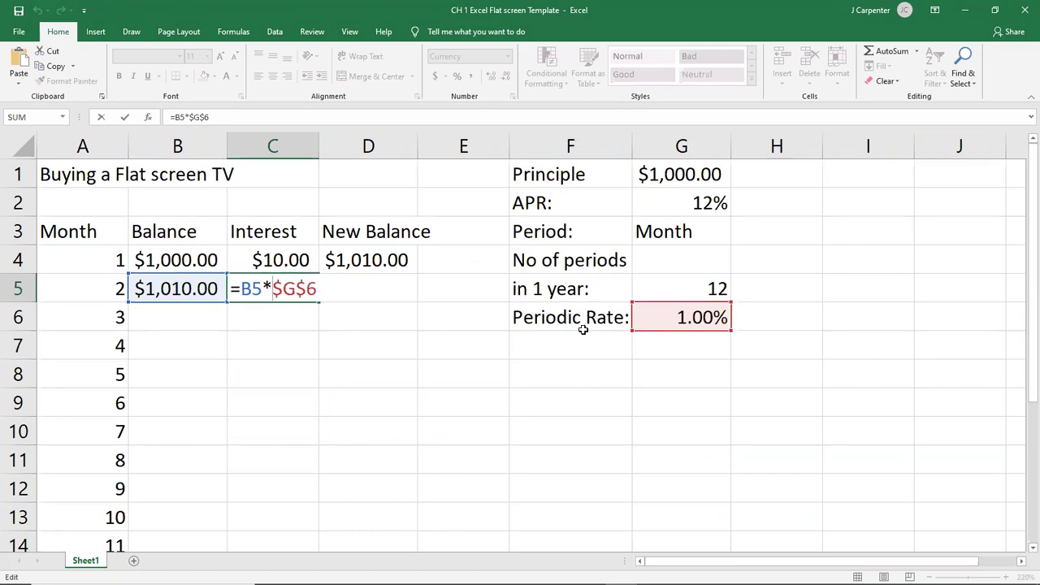
key(Return)
Step: Fill the new balance formula from D4 down to D5 for month 2
click(388, 264)
drag(414, 276, 416, 297)
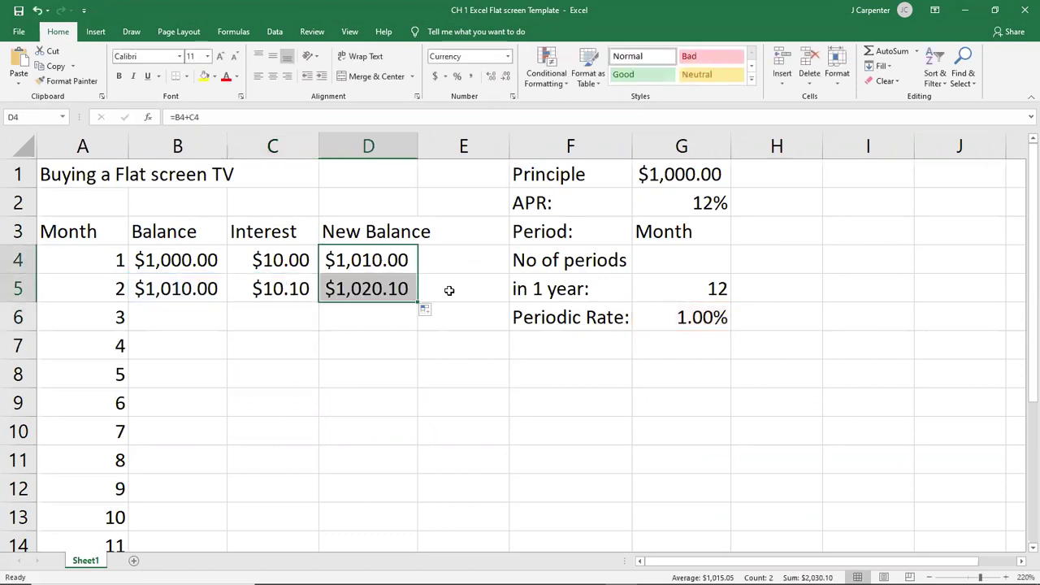
click(422, 348)
Step: Fill the month 2 formulas in B5:D5 down through month 12 in row 15
drag(160, 290, 354, 290)
drag(416, 301, 409, 504)
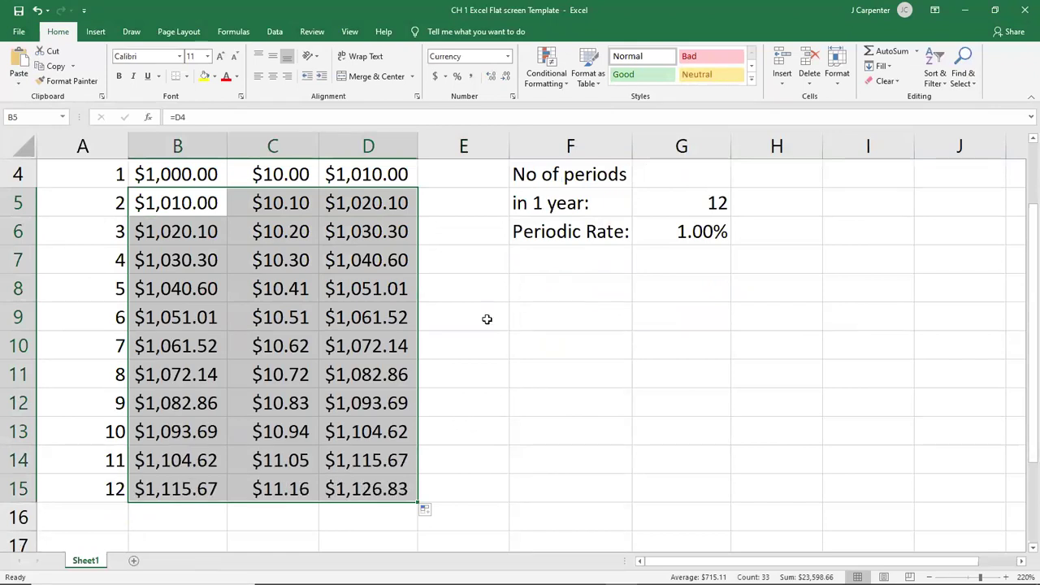
scroll(473, 382, up, 1)
click(480, 426)
Step: Open the month 7 interest formula in C10 to examine which cells it references
scroll(268, 257, down, 2)
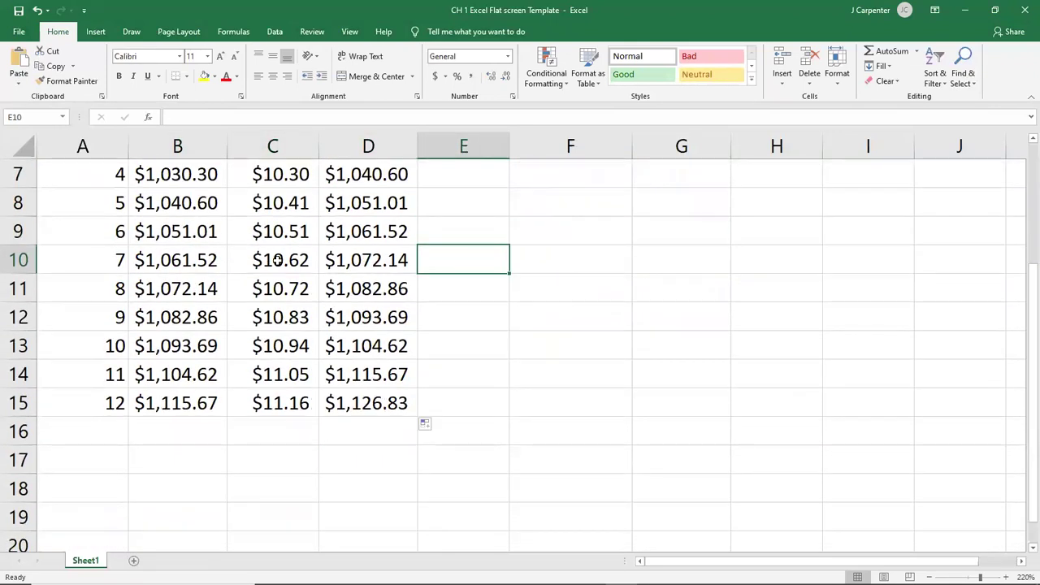
double_click(276, 259)
scroll(338, 337, up, 2)
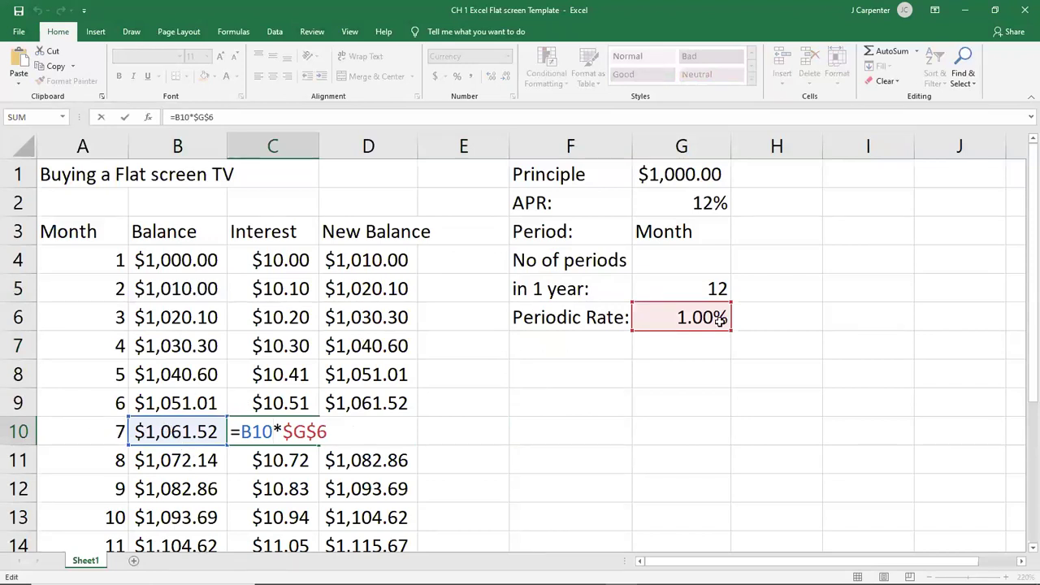
Step: Change the month 1 interest formula in C4 to =B4*G6 so the periodic rate reference is relative
click(537, 439)
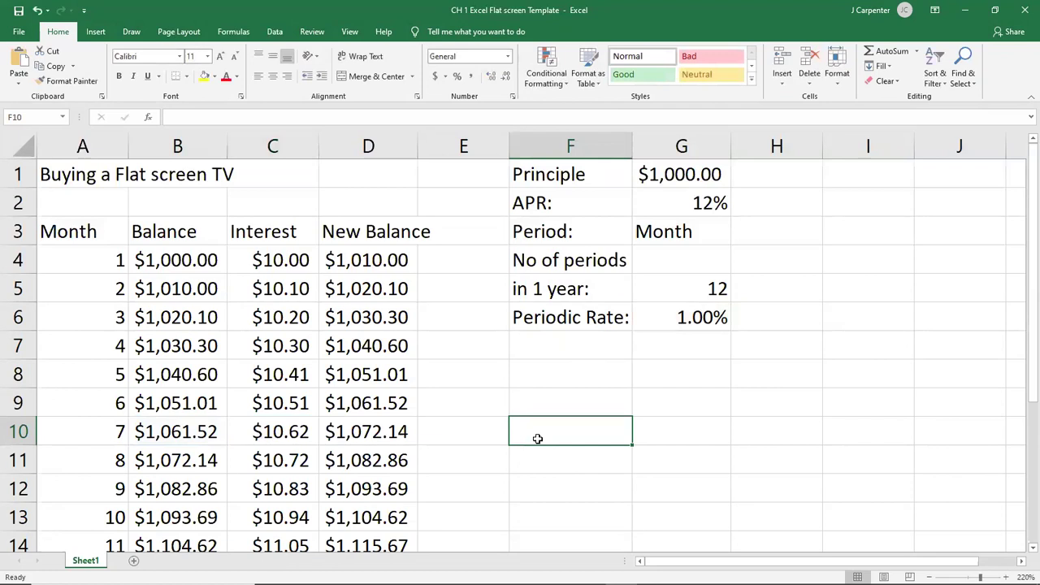
click(286, 260)
key(F2)
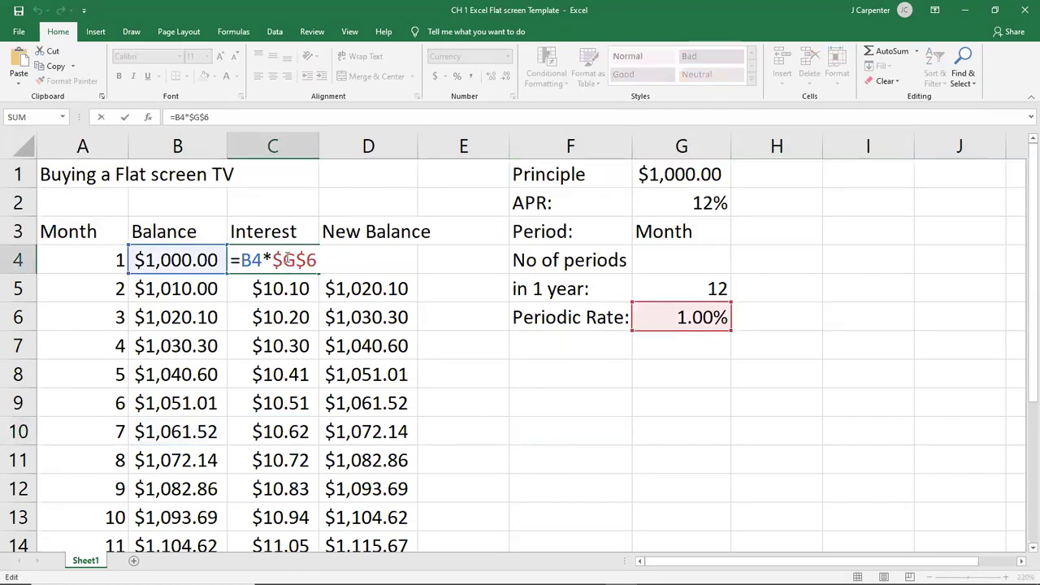
key(BackSpace)
key(Delete)
key(Delete)
key(Delete)
text(G6)
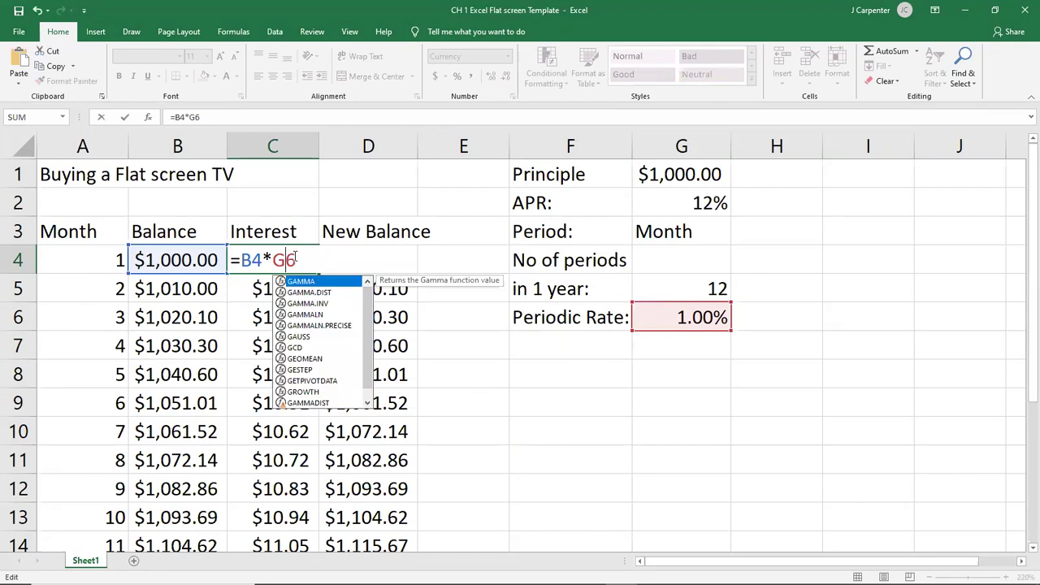
key(Return)
Step: Fill the interest formula from C4 down through month 12 in C15
click(295, 257)
drag(318, 273, 301, 497)
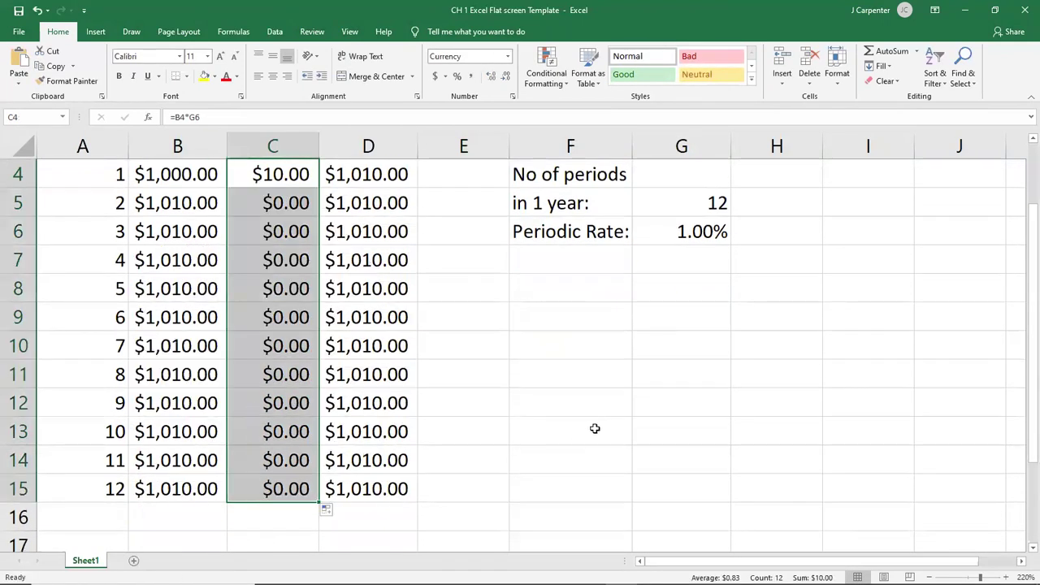
scroll(585, 427, up, 1)
click(571, 455)
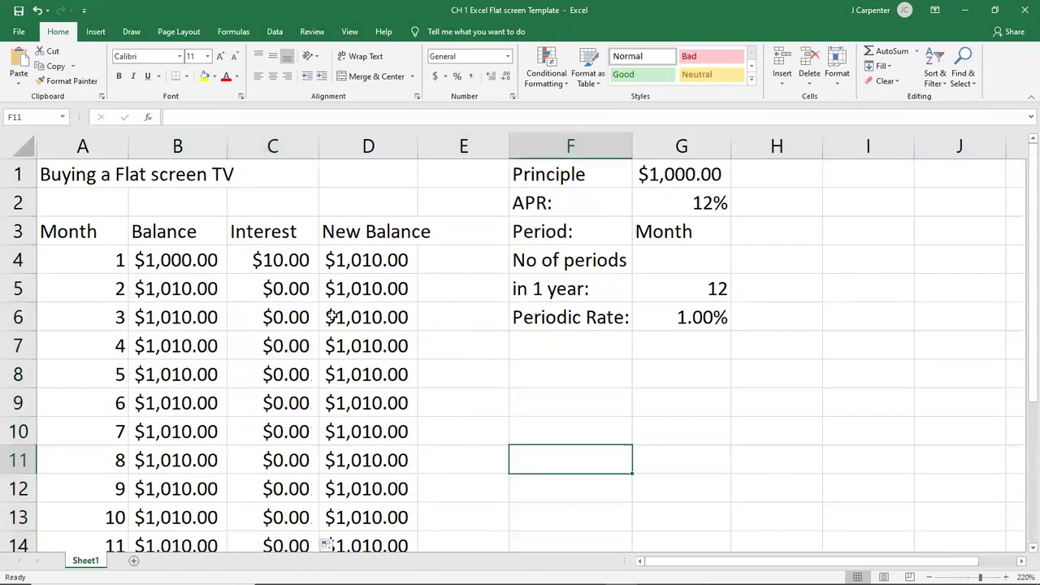
Step: Examine which rate cells the filled interest formulas in column C reference, including months 2, 4, 8 and 10
double_click(278, 286)
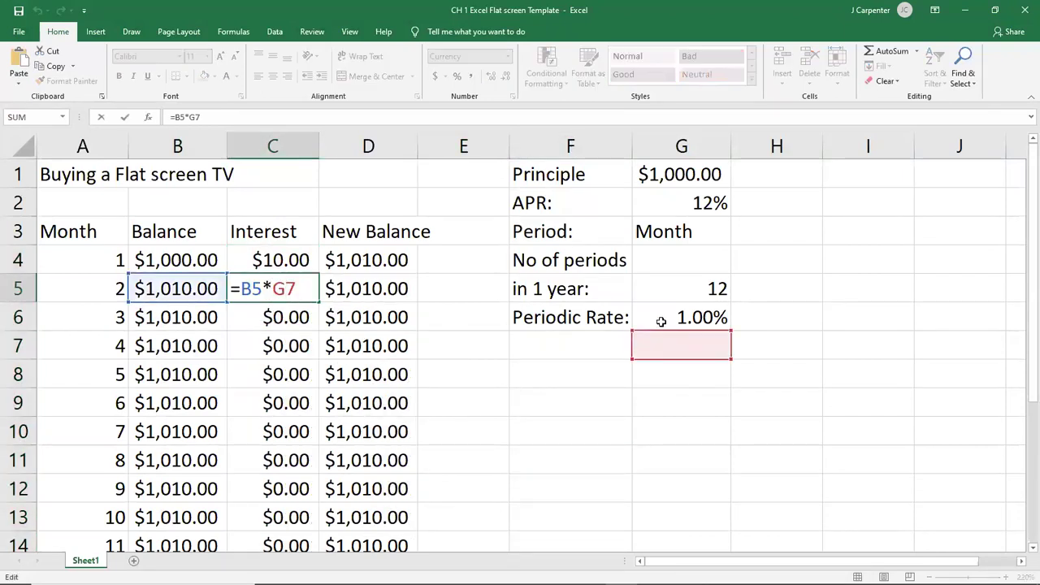
key(Return)
double_click(291, 339)
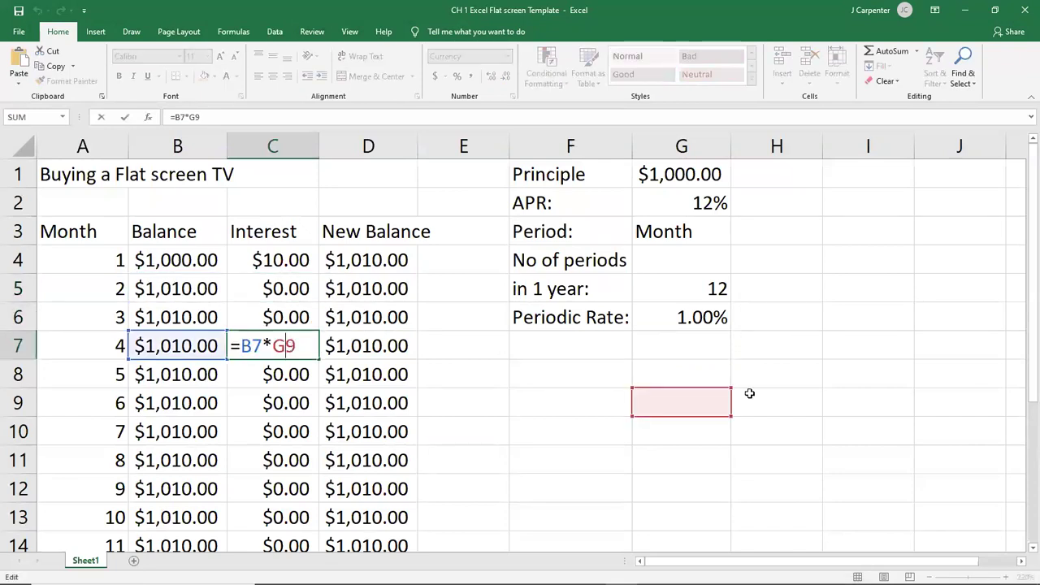
key(Return)
click(288, 451)
double_click(288, 452)
key(Return)
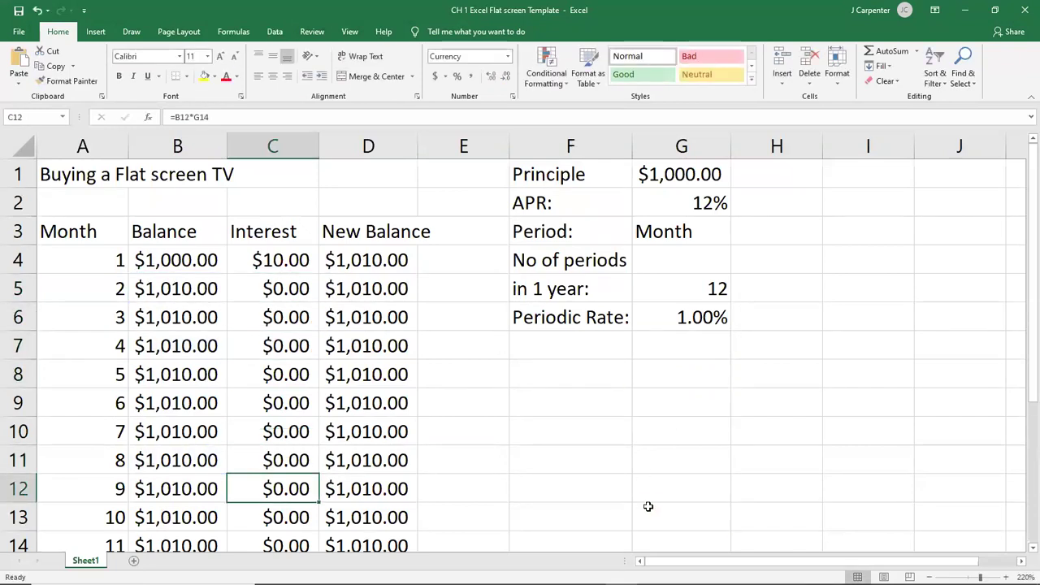
key(Return)
key(F2)
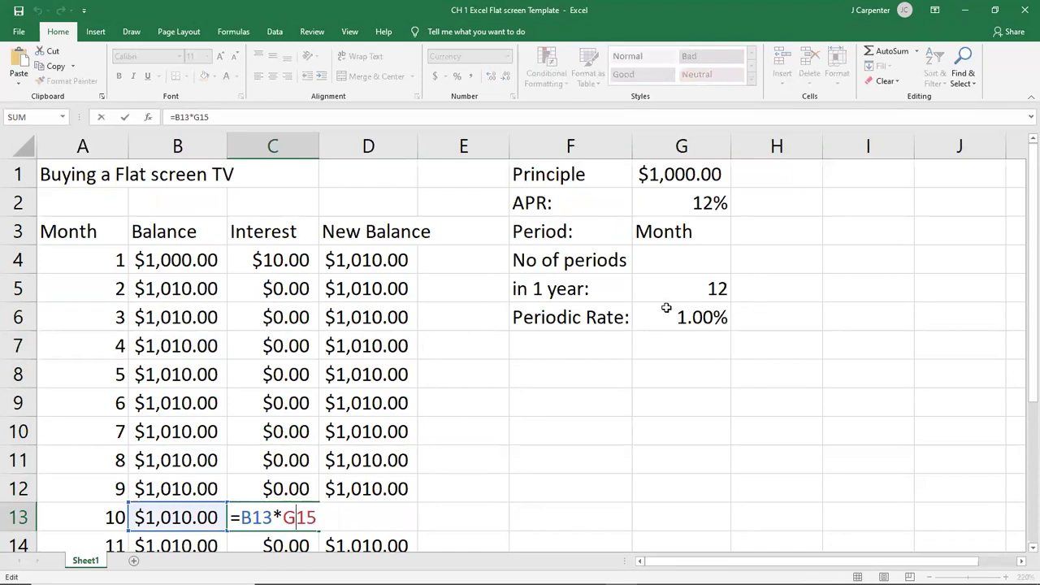
key(Return)
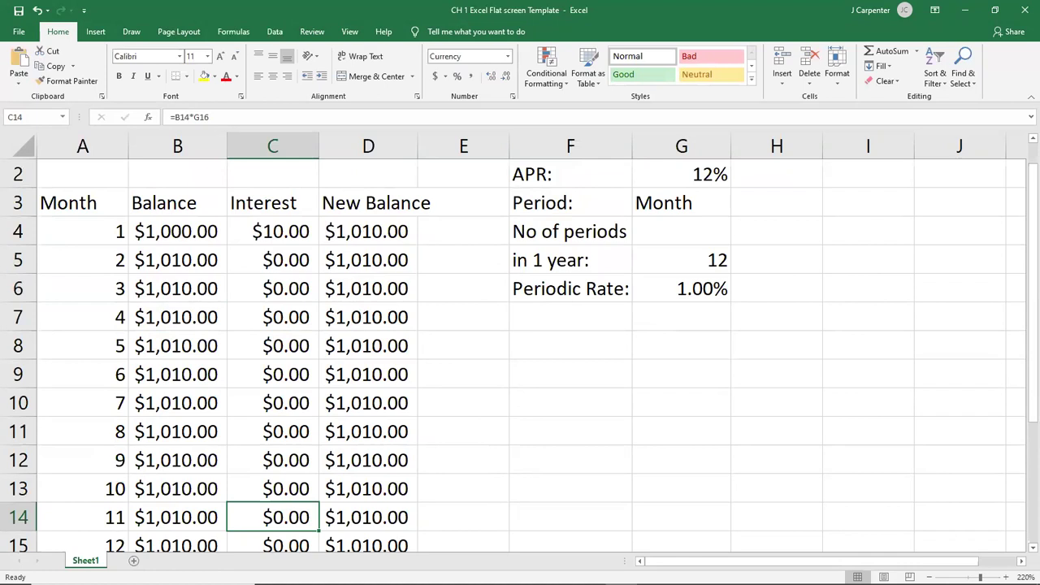
Step: Switch to the CH 1 Notes Word document and examine the reminder about making a multiplication table before trying 1.8 BMI
mouse_move(557, 578)
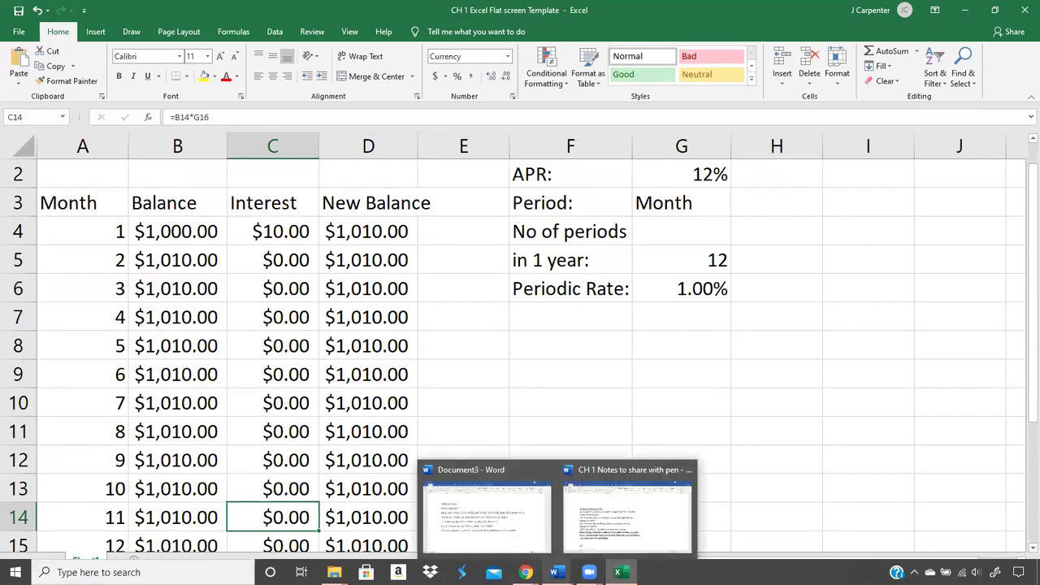
click(627, 512)
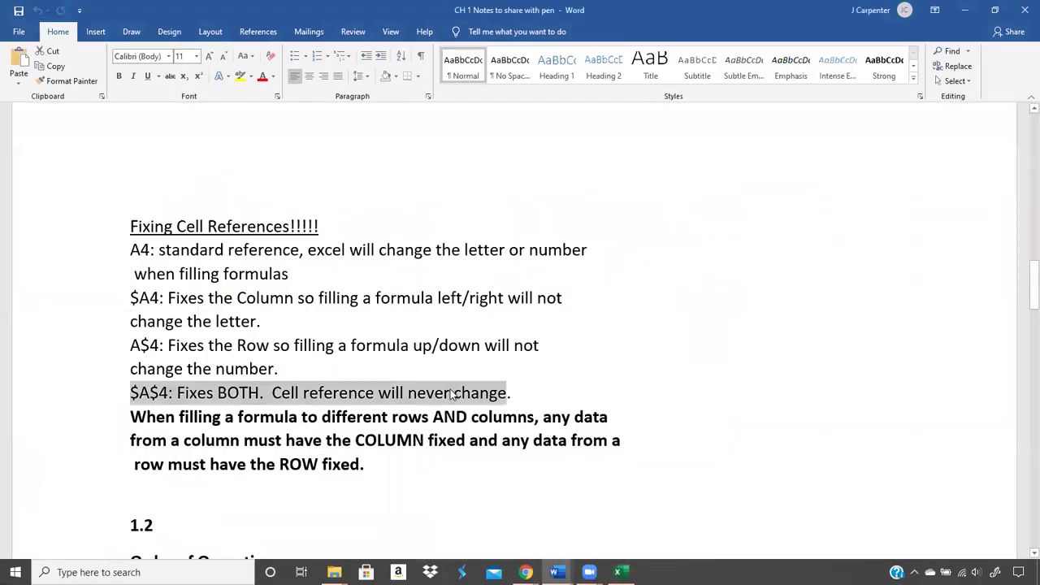
scroll(420, 267, down, 10)
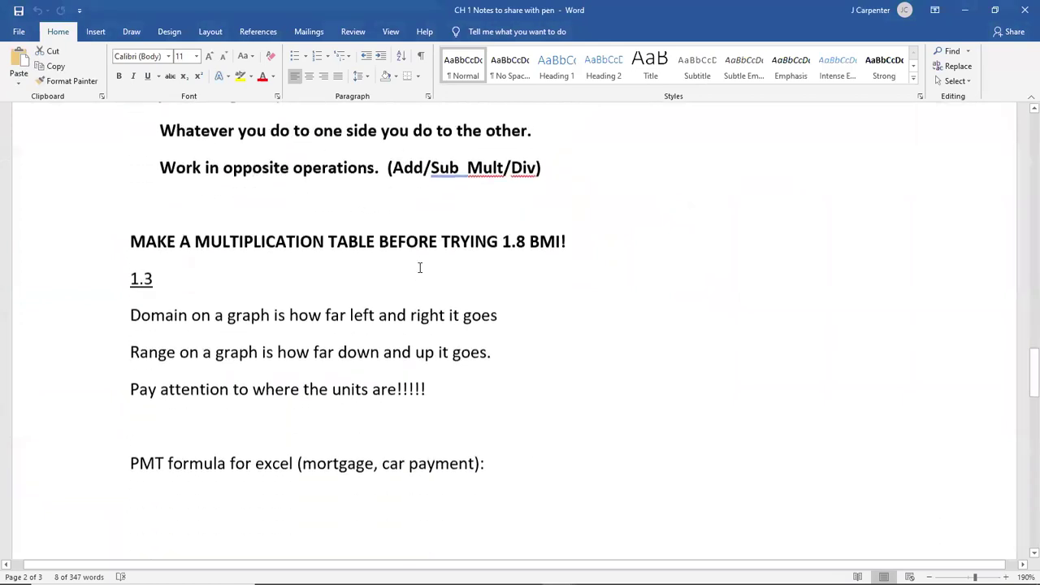
scroll(420, 267, up, 6)
scroll(413, 308, down, 3)
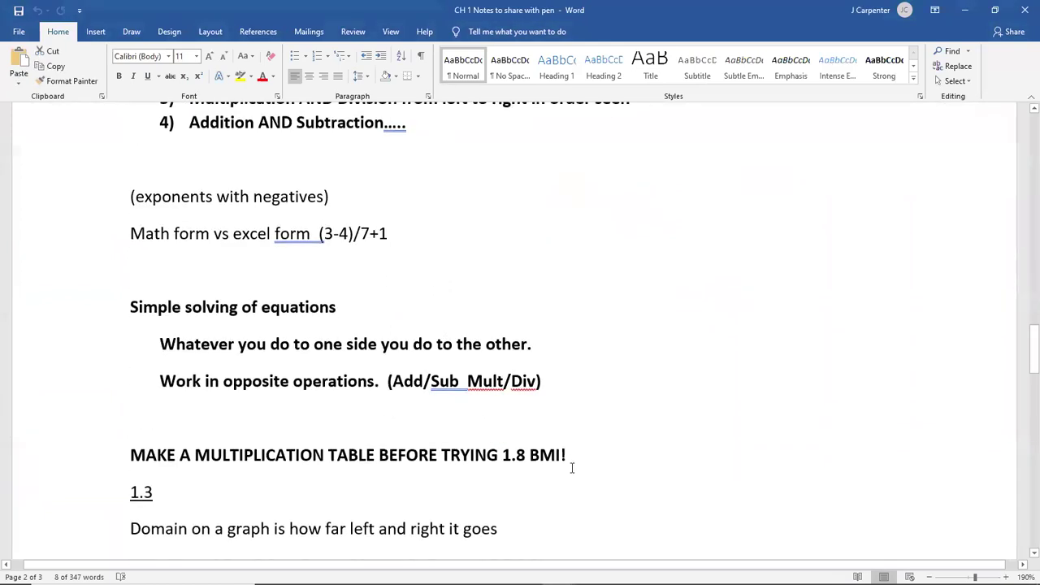
drag(578, 456, 127, 464)
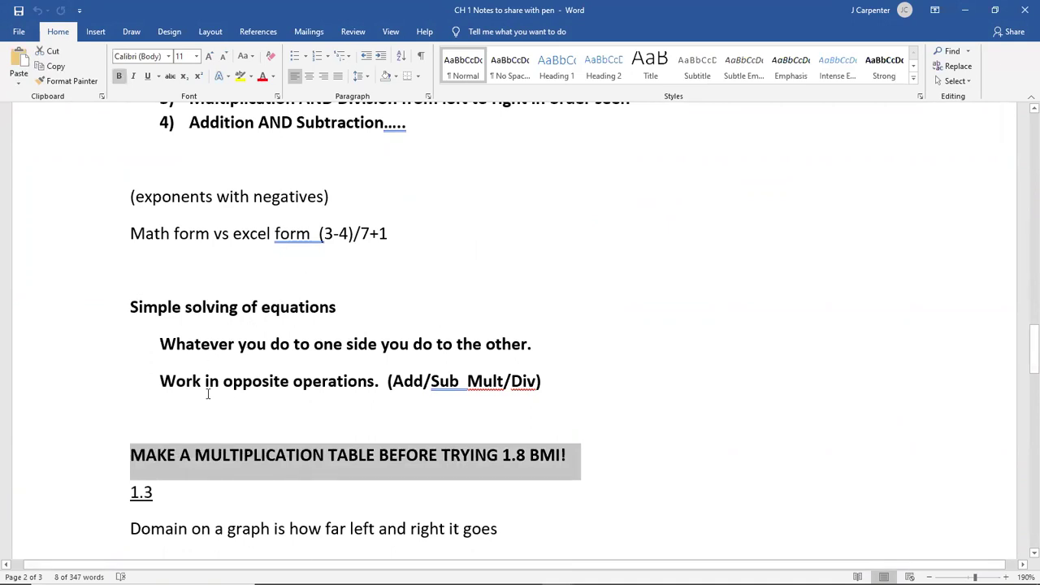
scroll(325, 301, up, 8)
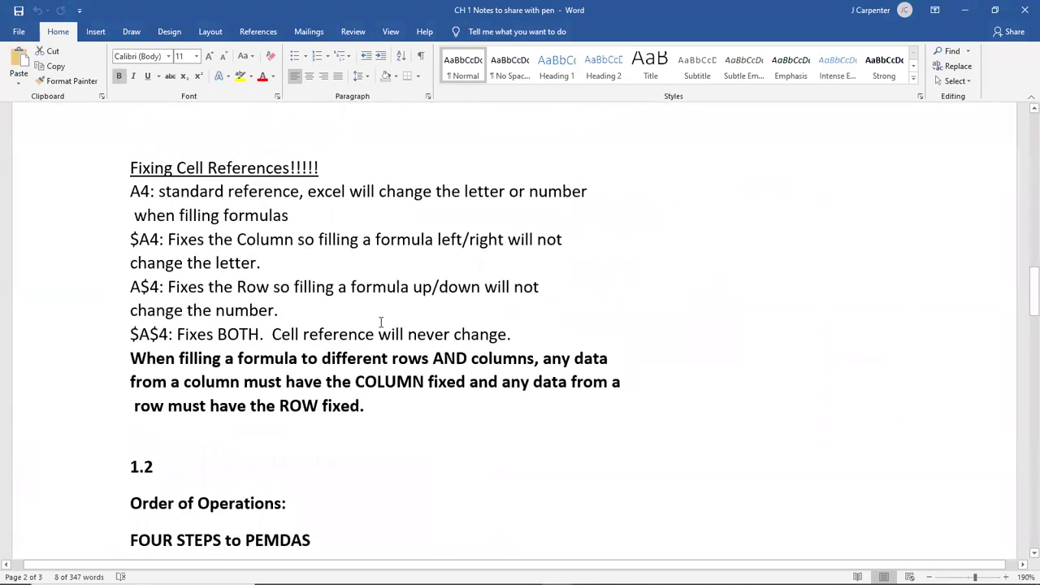
scroll(380, 323, down, 5)
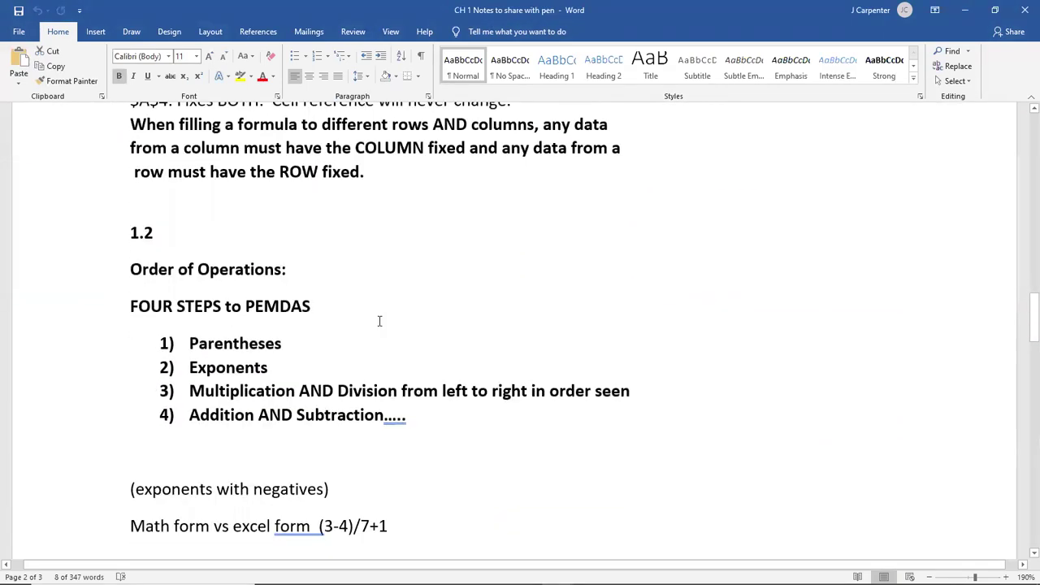
scroll(379, 320, down, 6)
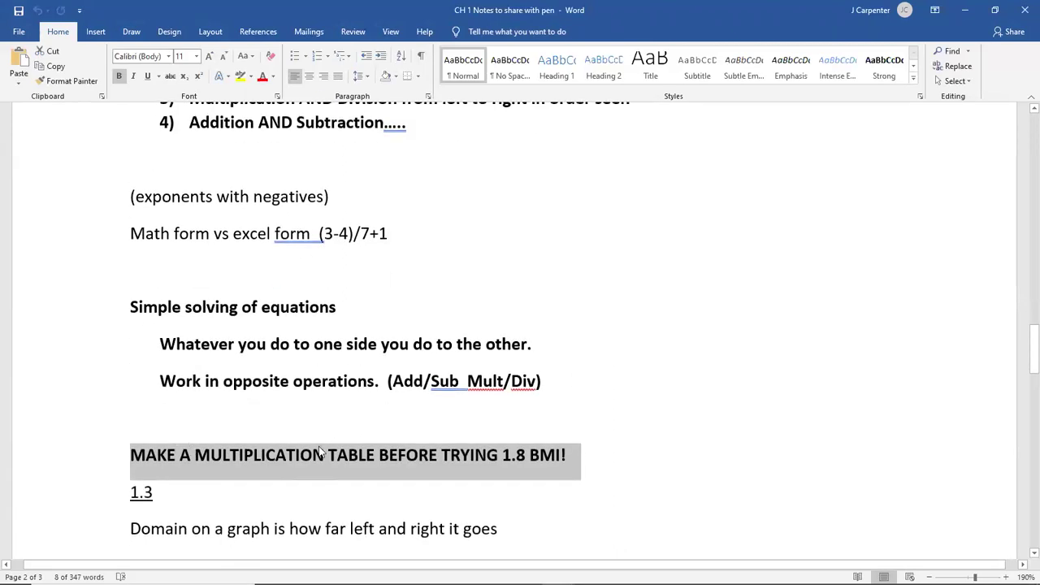
mouse_move(487, 581)
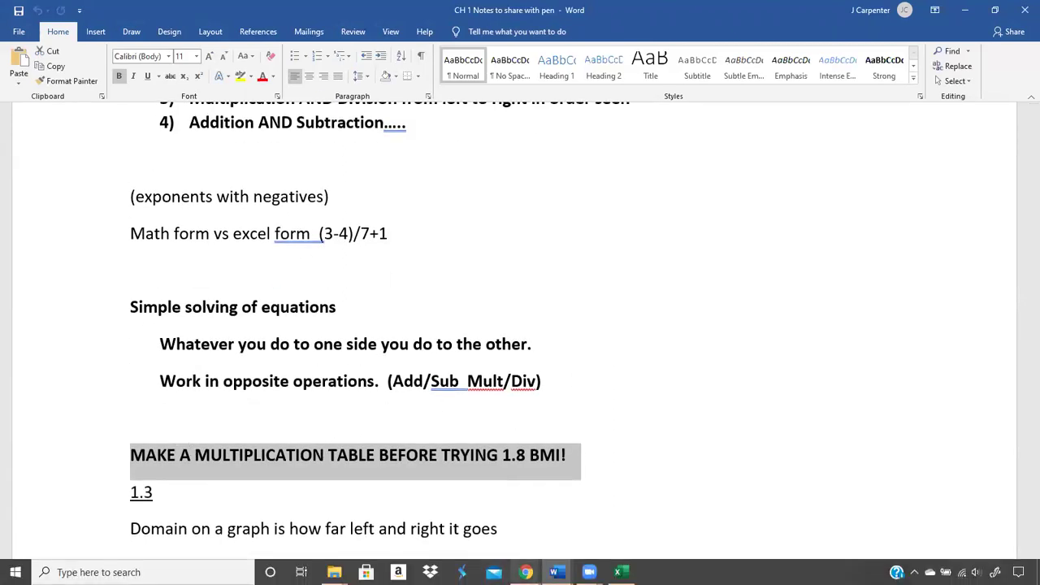
drag(133, 455, 588, 464)
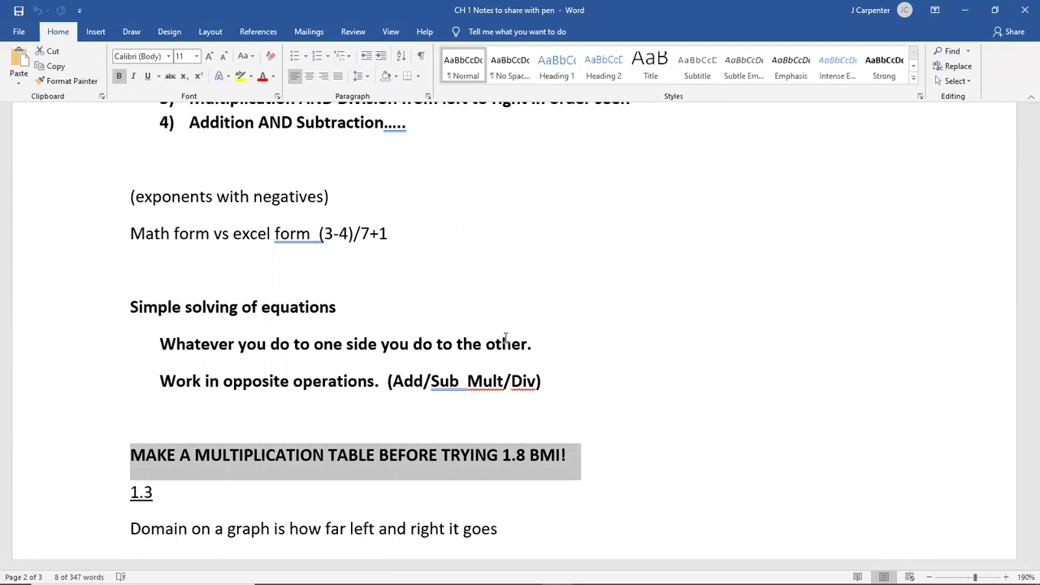
click(555, 457)
Step: Examine the $A4, A$4 and row-and-column filling rules under Fixing Cell References, then return to Excel
scroll(460, 406, up, 8)
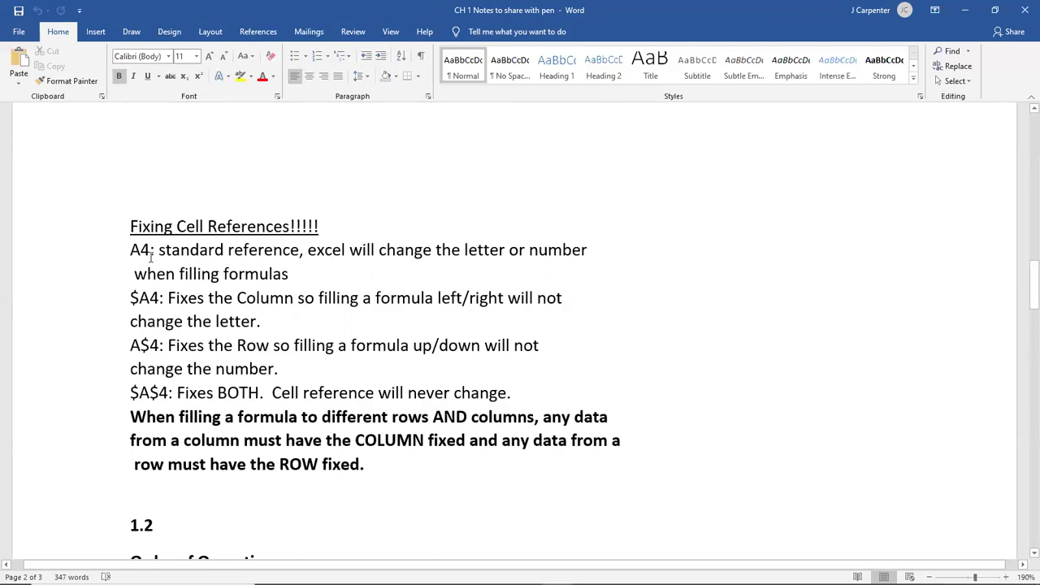
drag(127, 298, 290, 367)
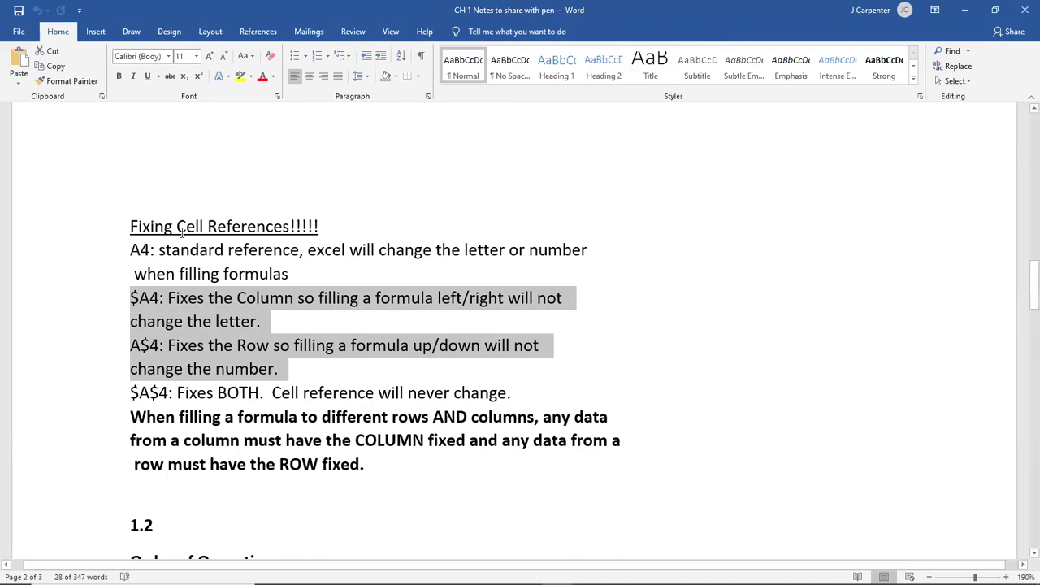
click(171, 275)
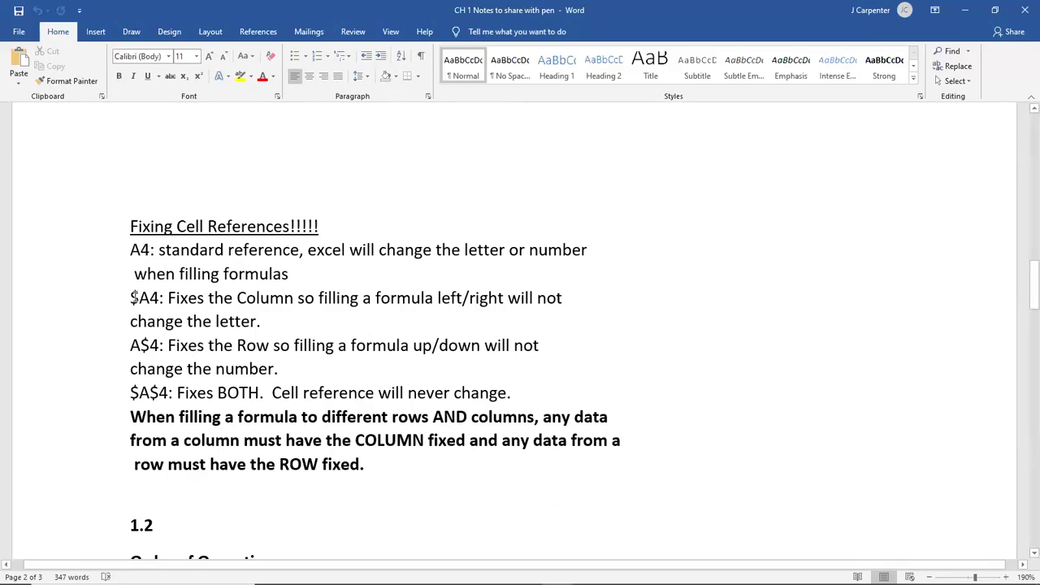
drag(131, 298, 398, 368)
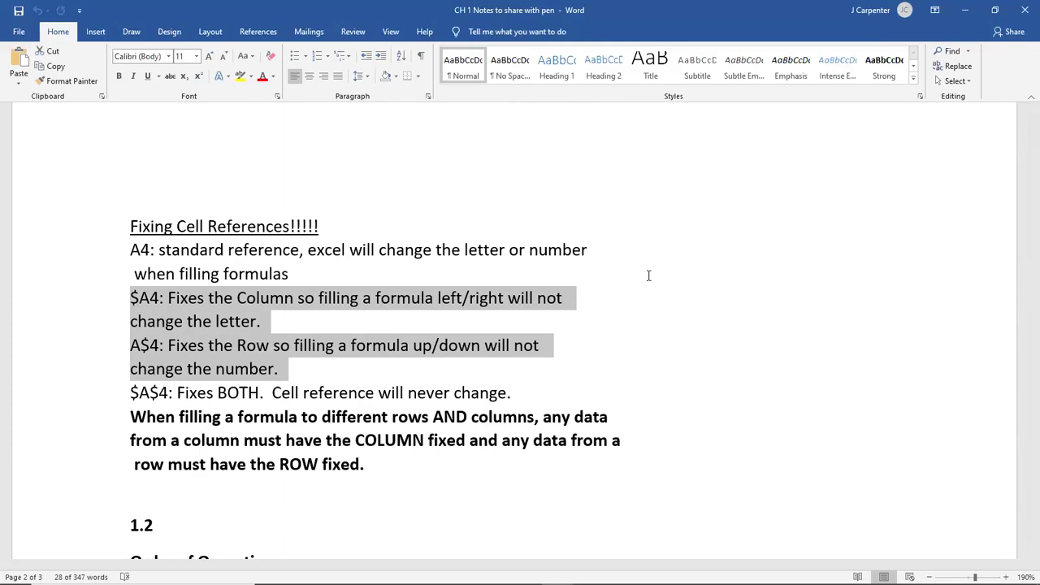
drag(375, 464, 130, 416)
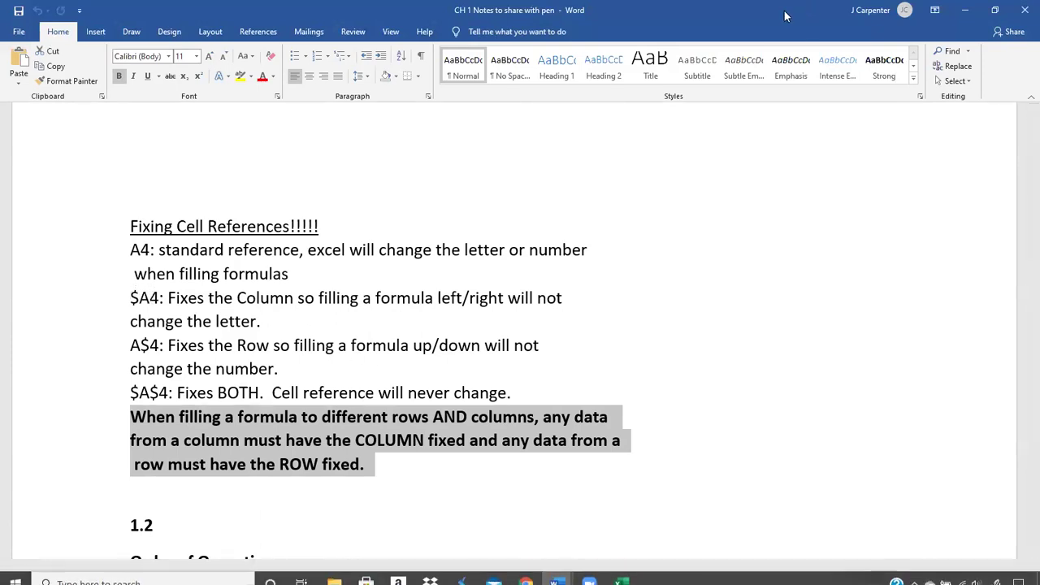
click(620, 571)
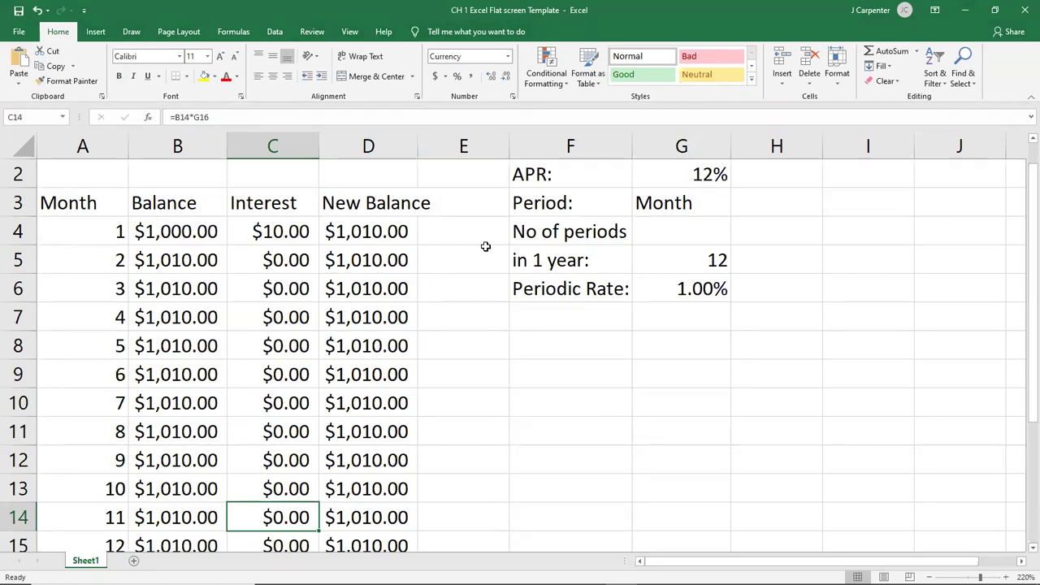
Step: Review the Fixing Cell References rules in the CH 1 Notes Word document again, then switch back to the Excel workbook
mouse_move(528, 579)
mouse_move(557, 571)
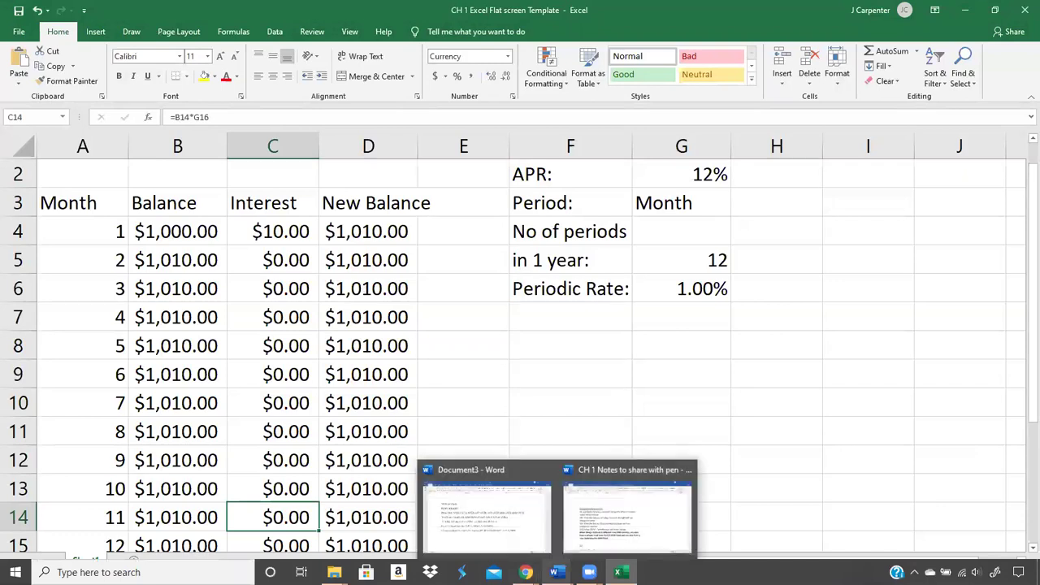
click(625, 512)
click(265, 349)
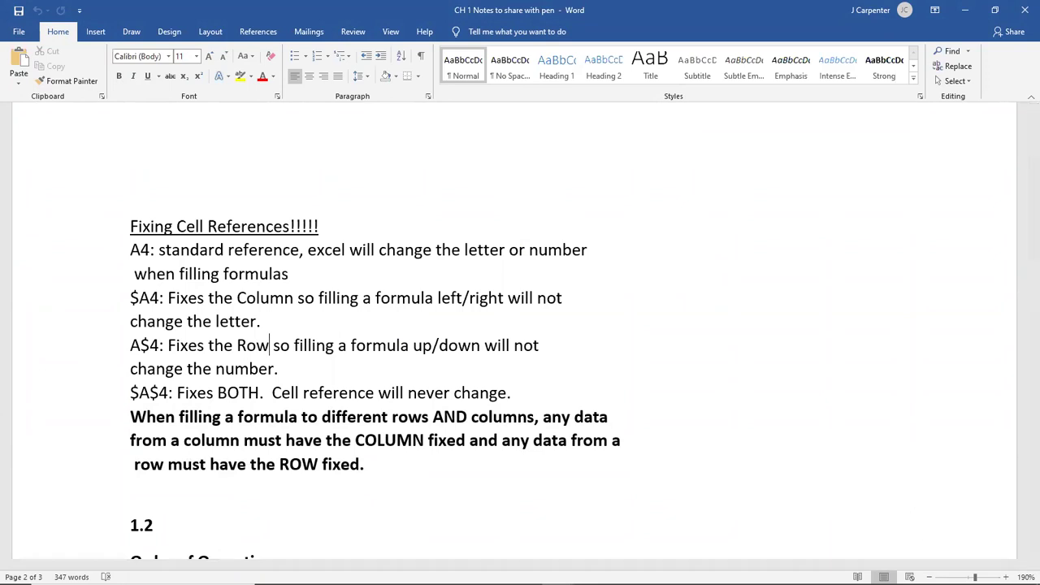
mouse_move(620, 572)
click(621, 534)
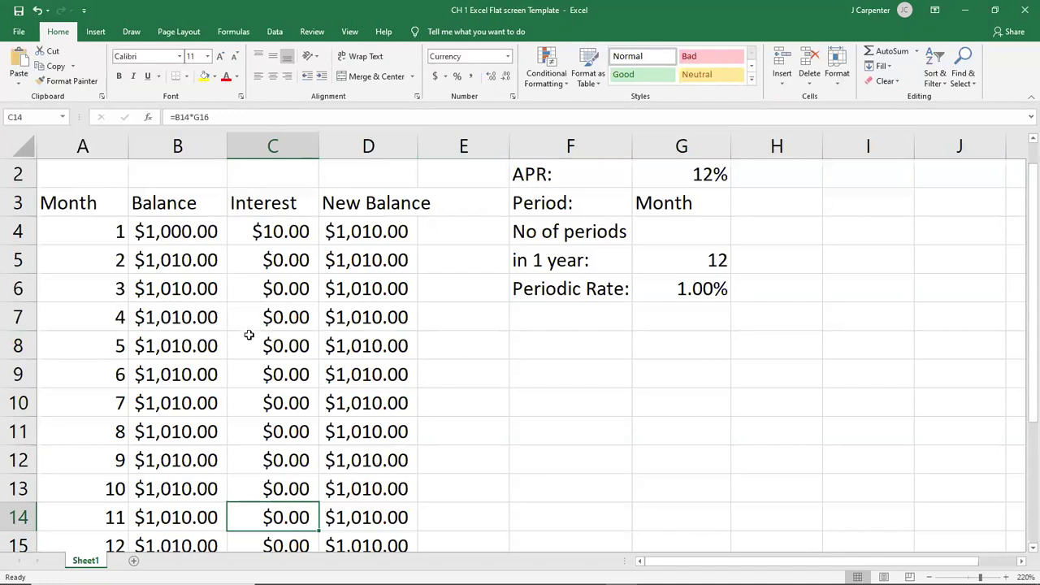
Step: Create a new blank Excel workbook
click(961, 11)
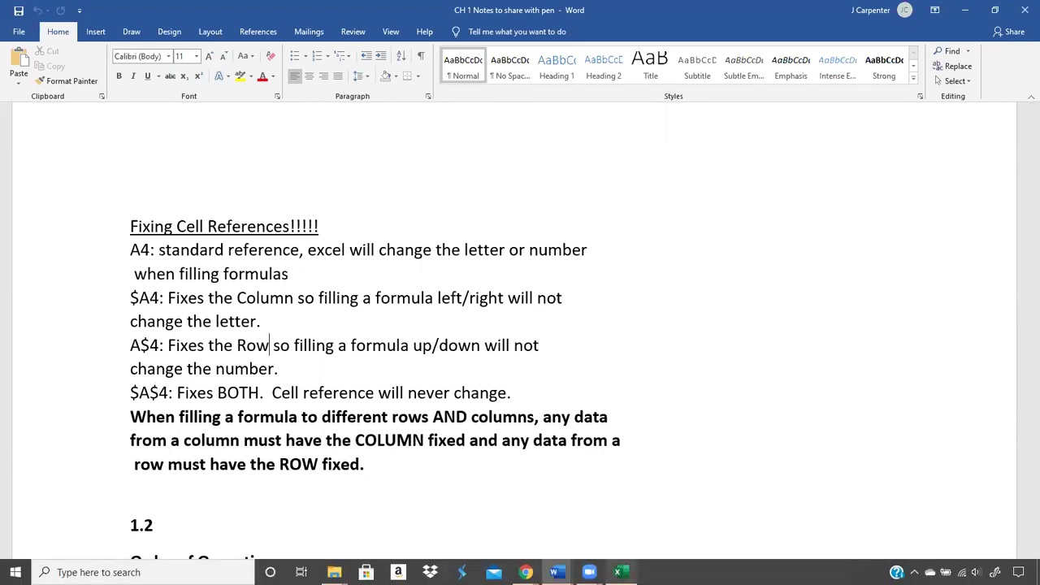
click(619, 572)
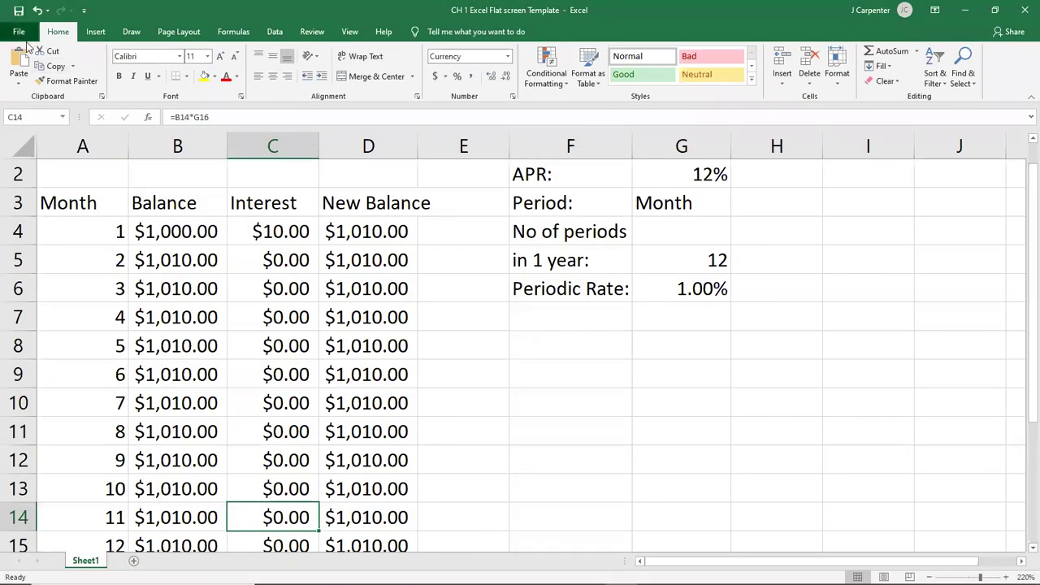
click(19, 31)
click(163, 124)
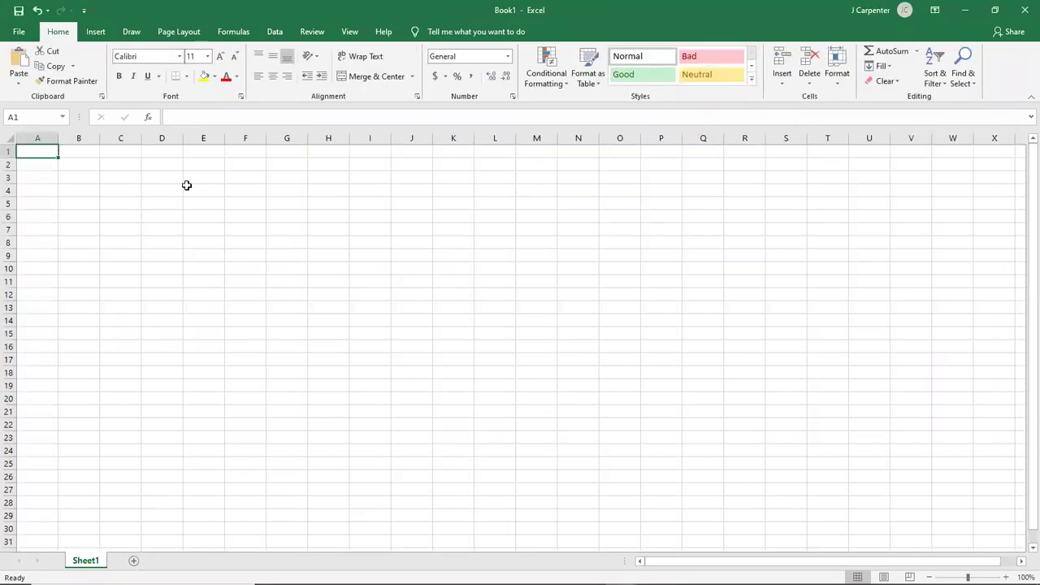
Step: Enter the title Multiplication in A1 and widen column A to fit it
ctrl+scroll(225, 232, up, 3)
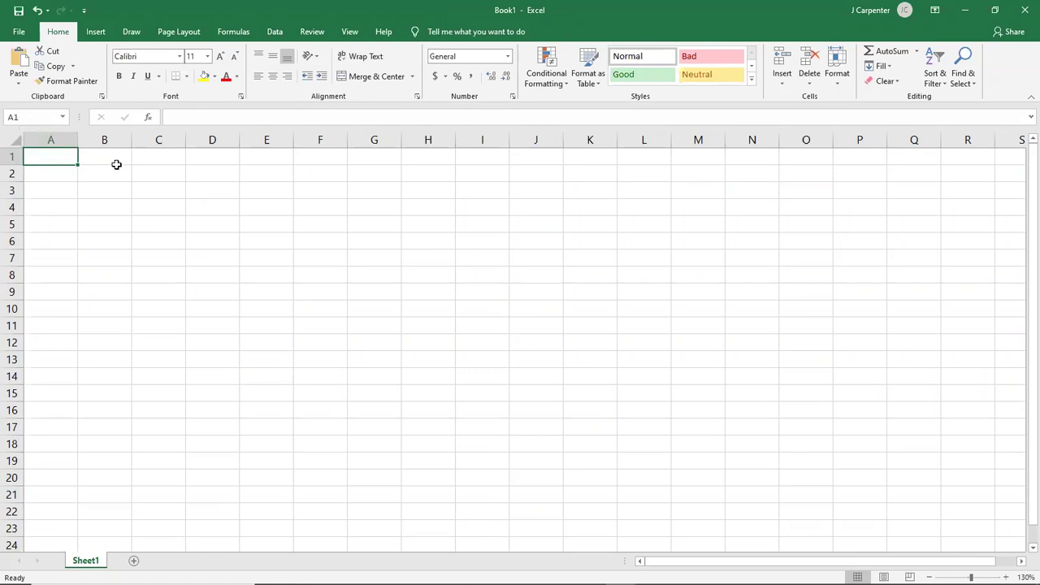
key(F2)
text(Multiplication)
key(Return)
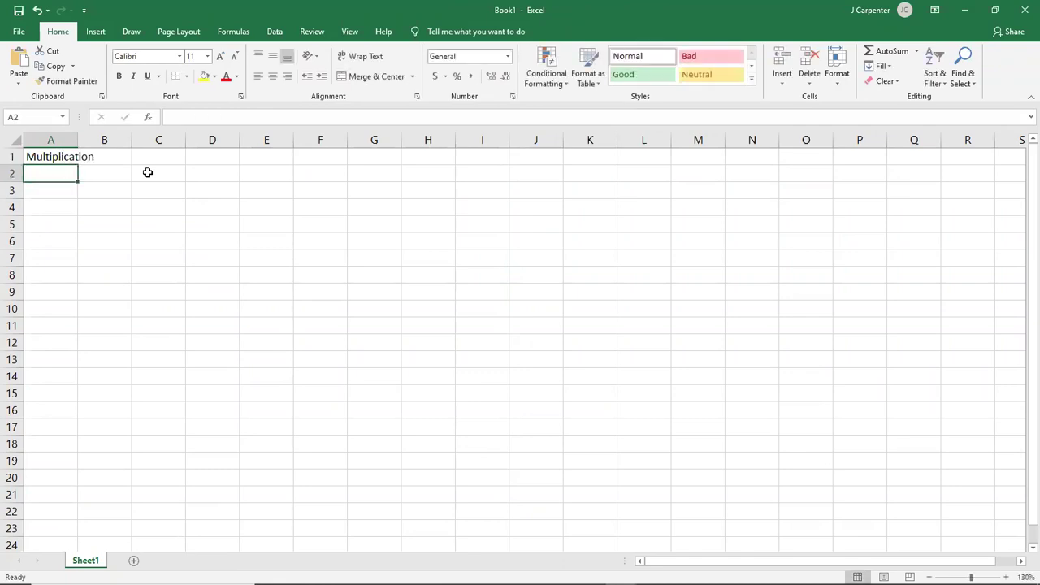
drag(78, 132, 99, 132)
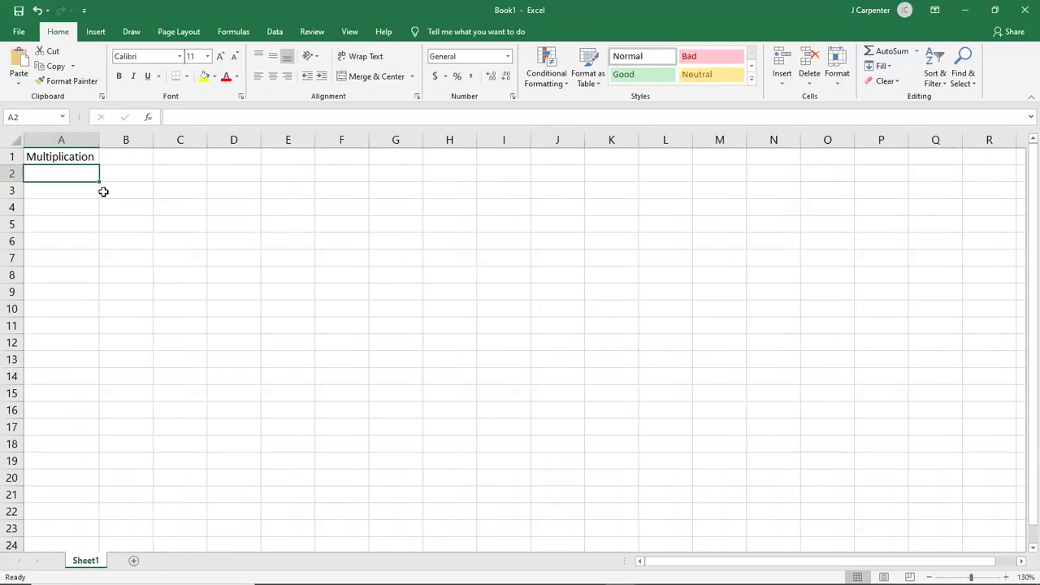
Step: Enter the numbers 1 through 10 down column A in cells A2 to A11
click(93, 210)
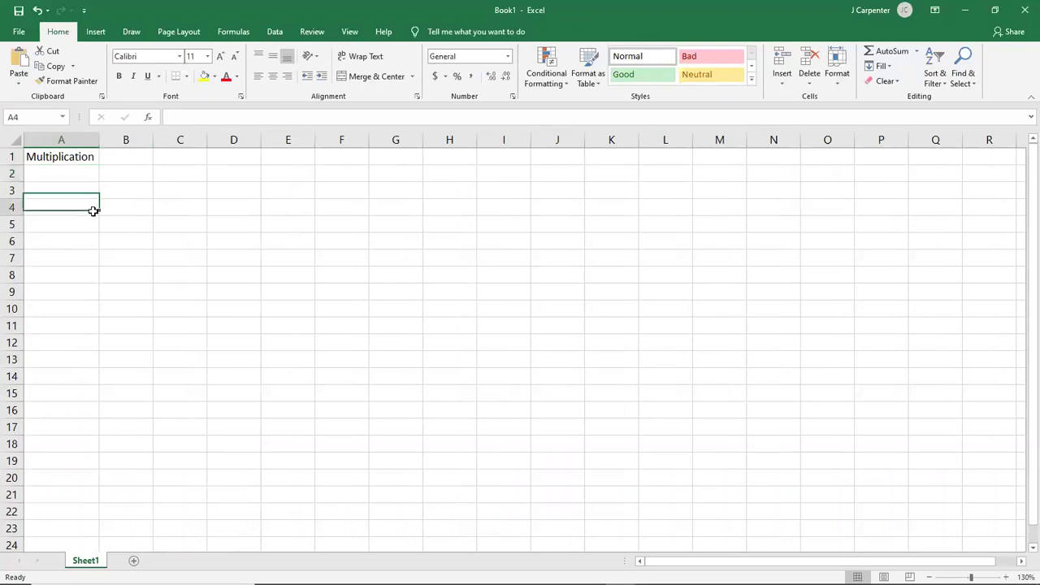
click(60, 174)
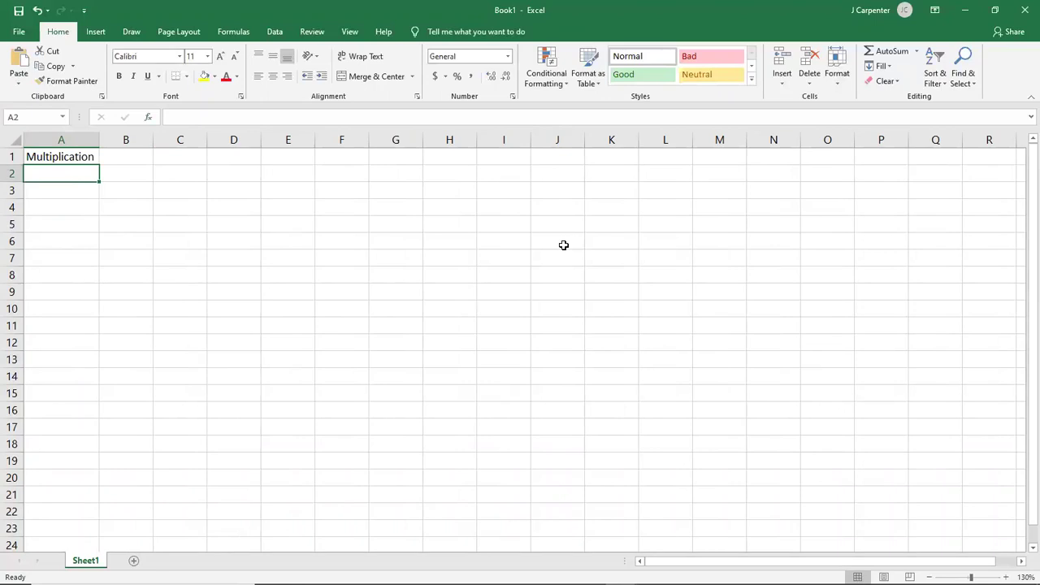
text(1)
key(Return)
text(2)
key(Return)
text(3)
key(Return)
text(4 5)
key(Return)
text(6 7 8)
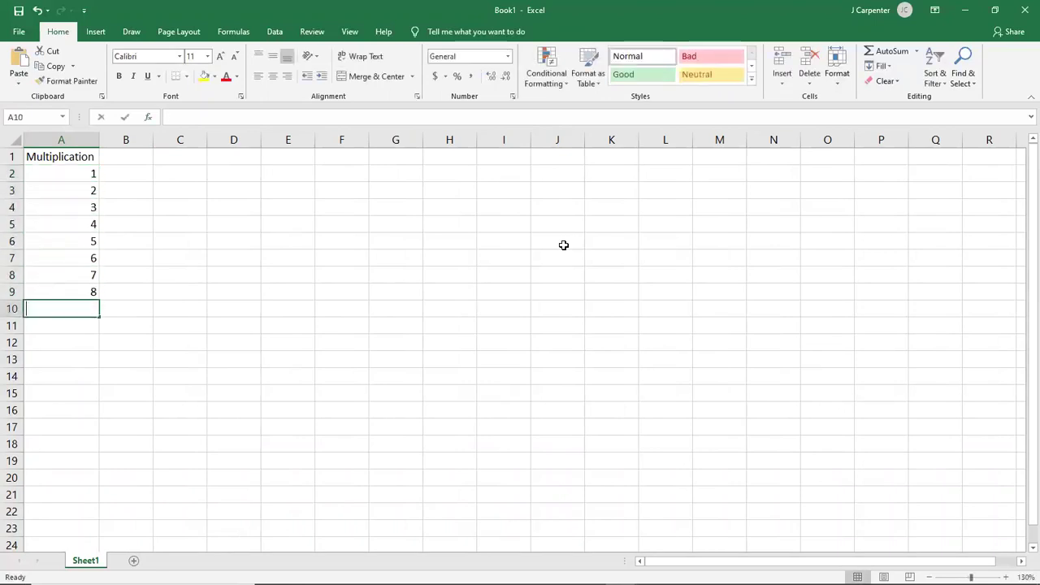
text( 9 10)
key(Return)
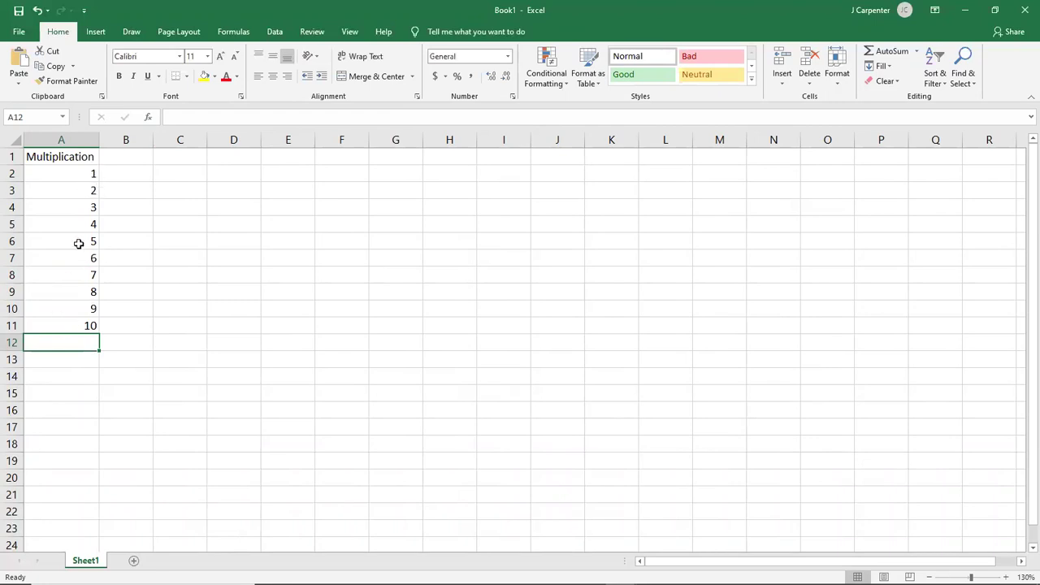
Step: Enter the numbers 1 through 10 across row 1 in cells B1 to K1
click(123, 156)
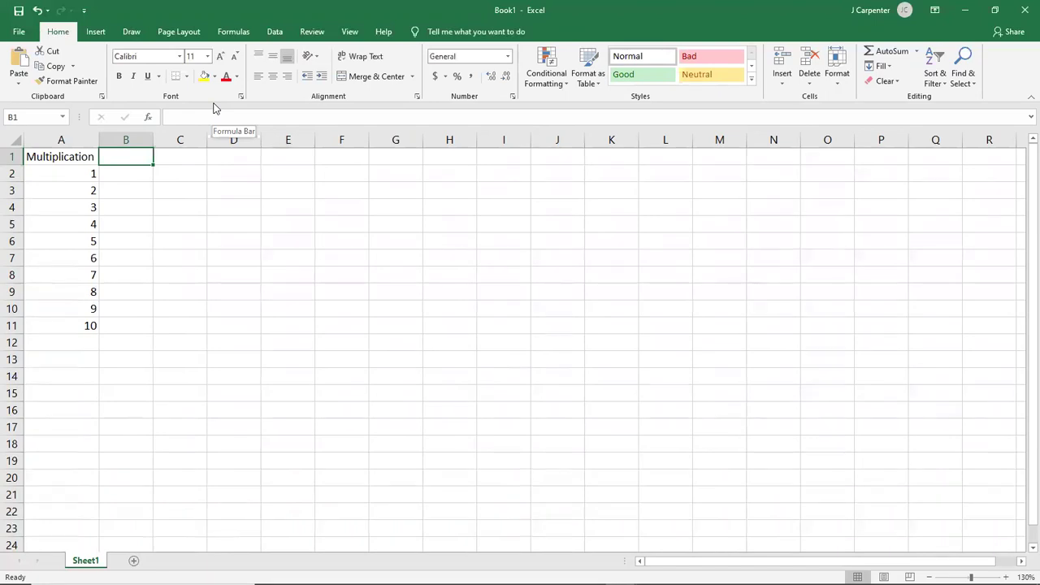
text(1)
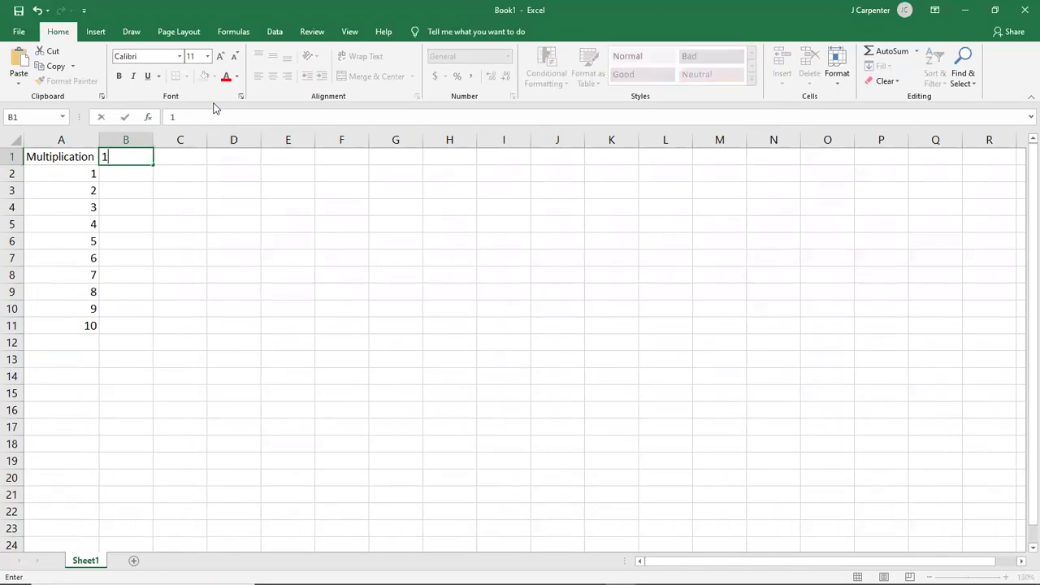
key(Tab)
text(2)
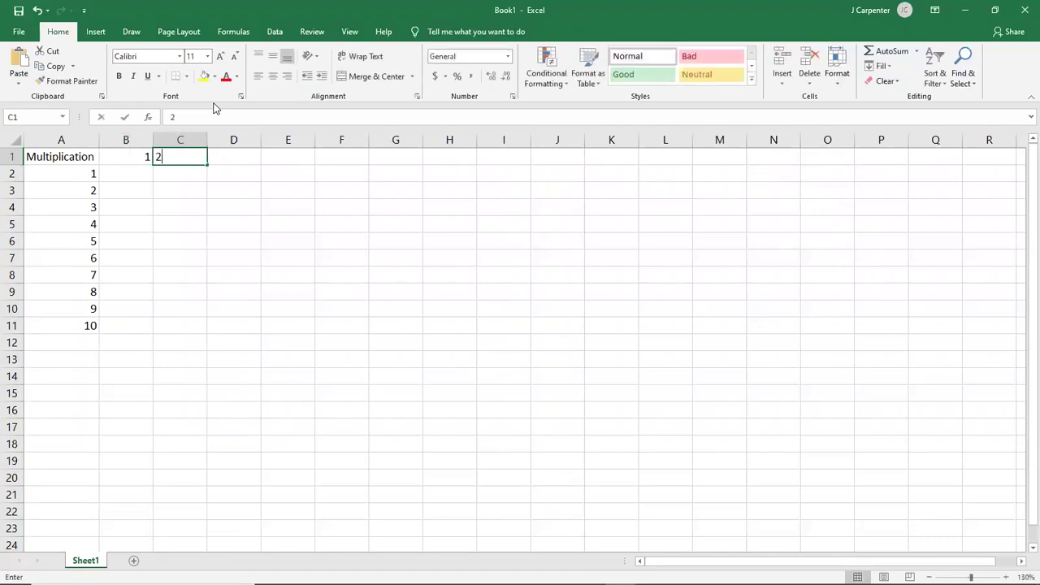
key(Tab)
text(3)
key(Tab)
text(4)
key(Tab)
text(5)
key(Tab)
text(6)
key(Tab)
text(7)
key(Tab)
text(8)
key(Tab)
text(9)
key(Tab)
text(10)
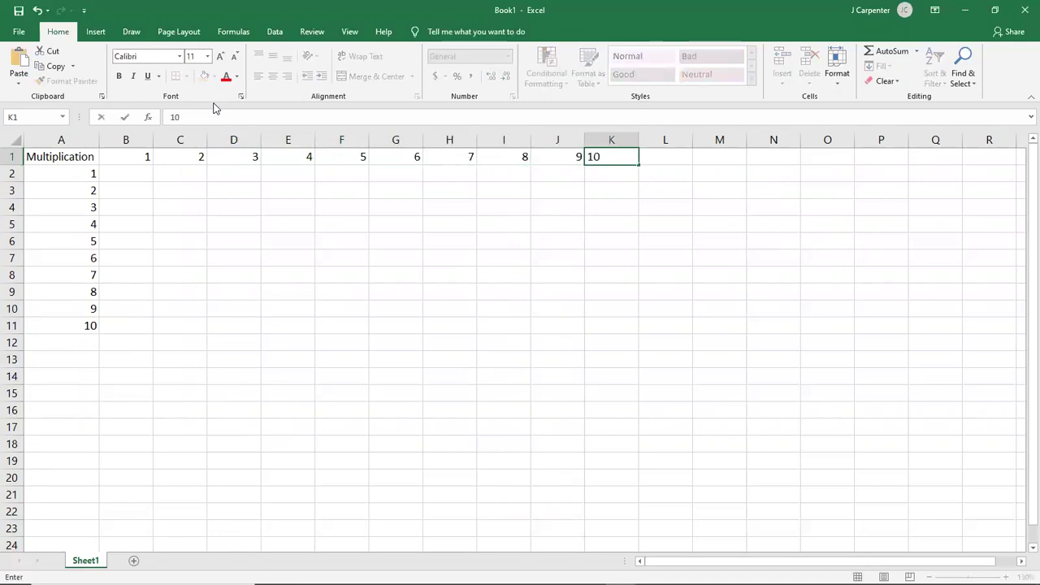
click(177, 218)
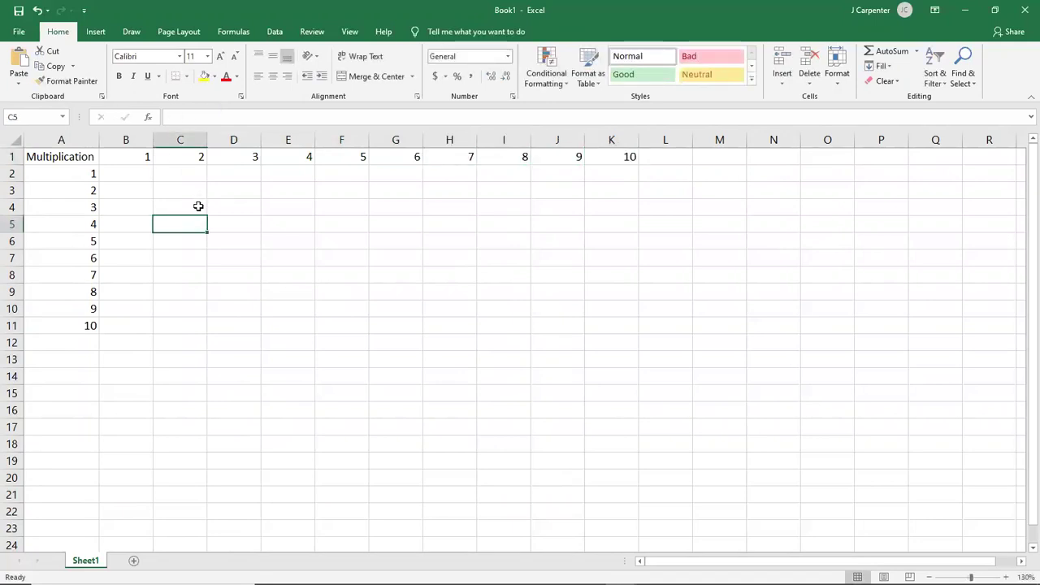
Step: Examine the empty table body B2:K11 and how cell F7 lines up with its row and column numbers
click(135, 178)
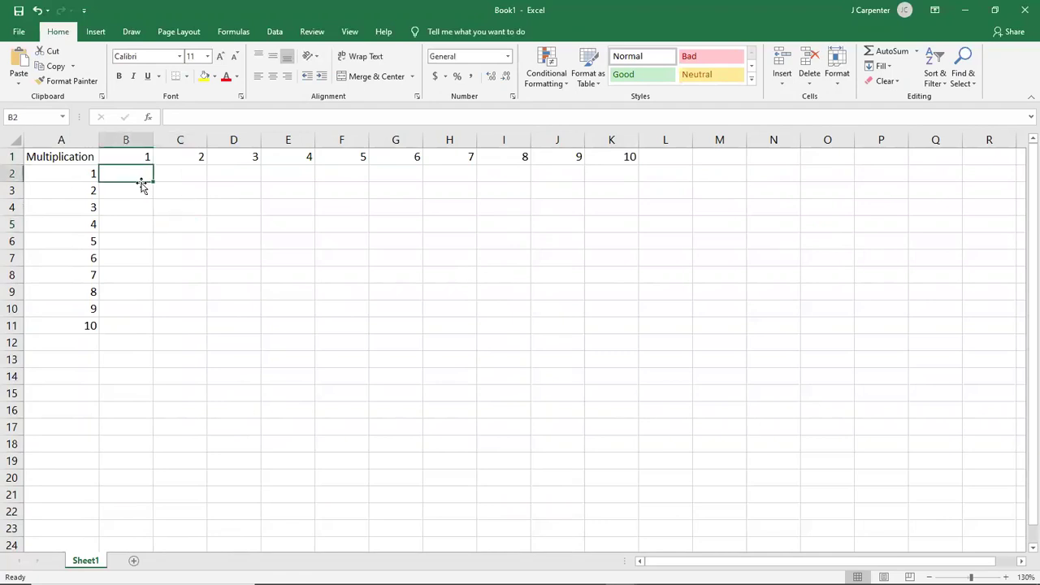
click(172, 220)
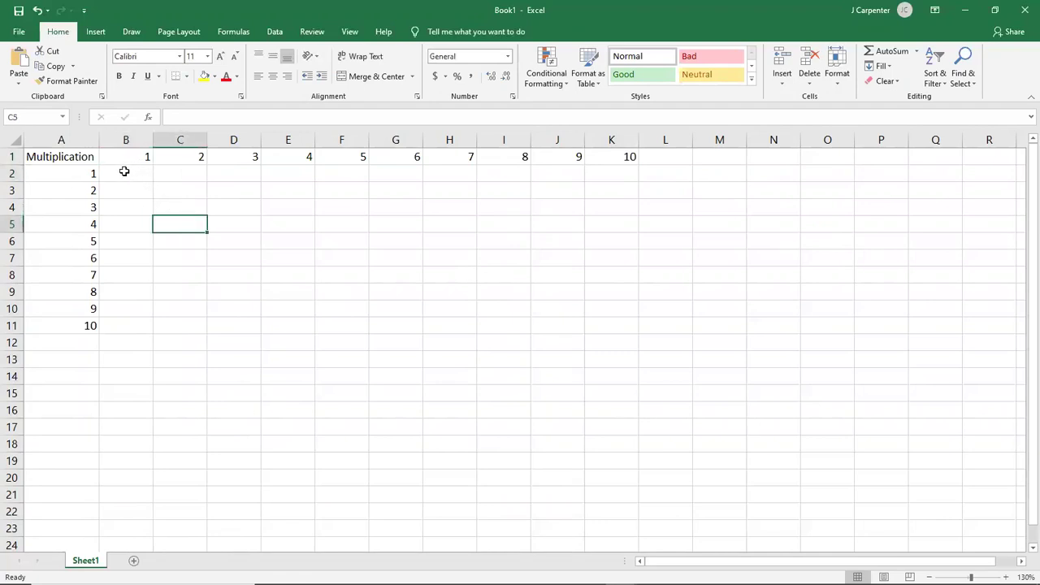
click(146, 179)
drag(149, 182, 624, 338)
click(801, 360)
drag(121, 173, 602, 325)
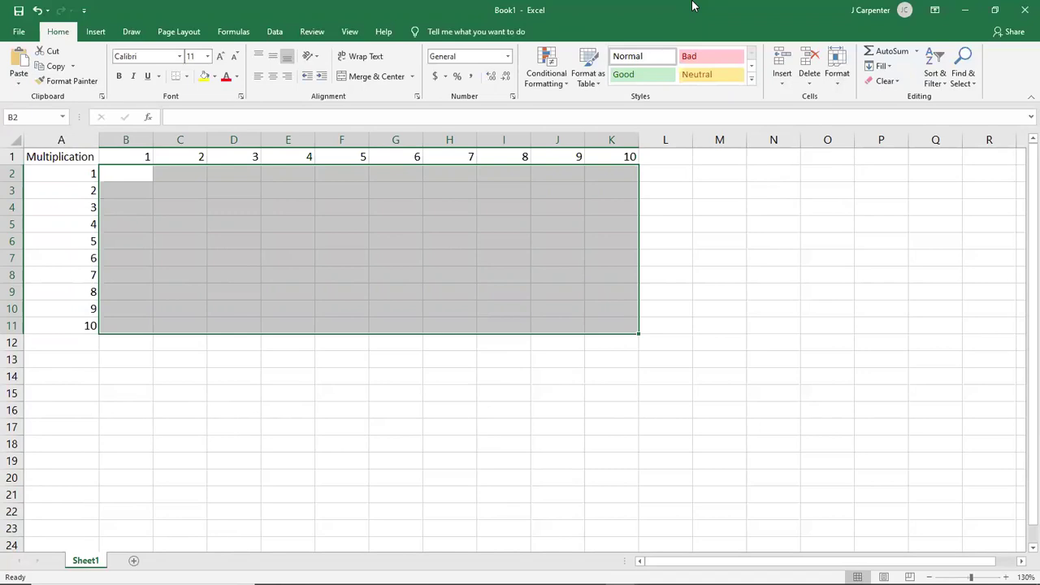
click(357, 284)
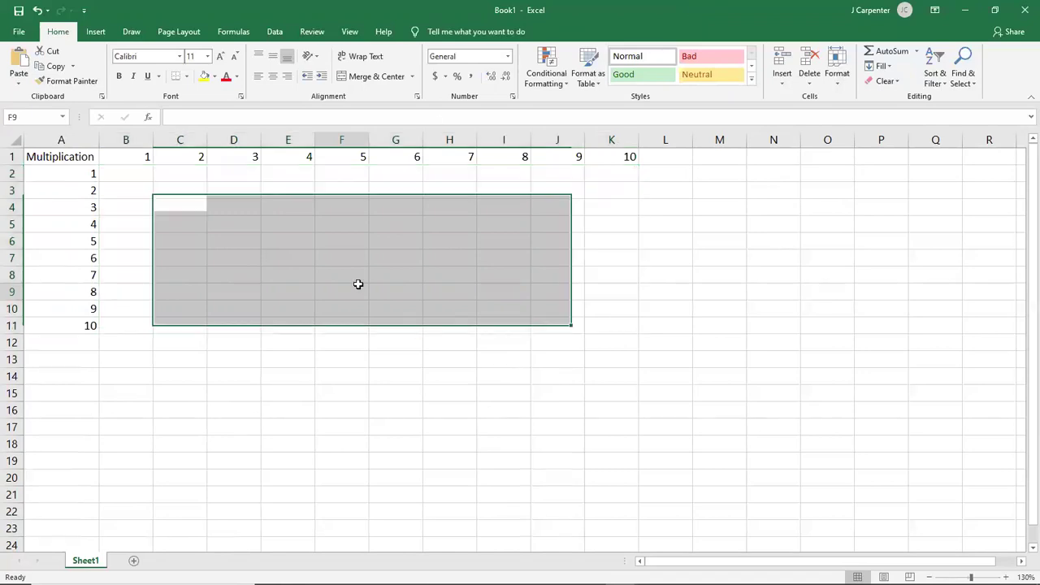
click(355, 257)
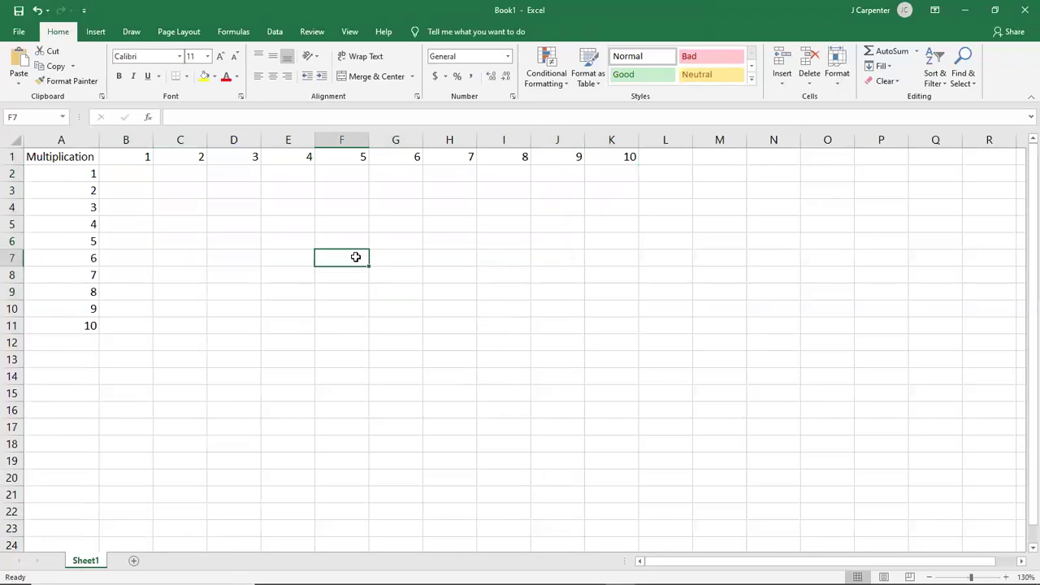
click(78, 263)
click(341, 257)
click(353, 158)
click(346, 250)
Step: Make the row numbers in A2:A11 and the column numbers in B1:K1 bold
drag(79, 174, 62, 320)
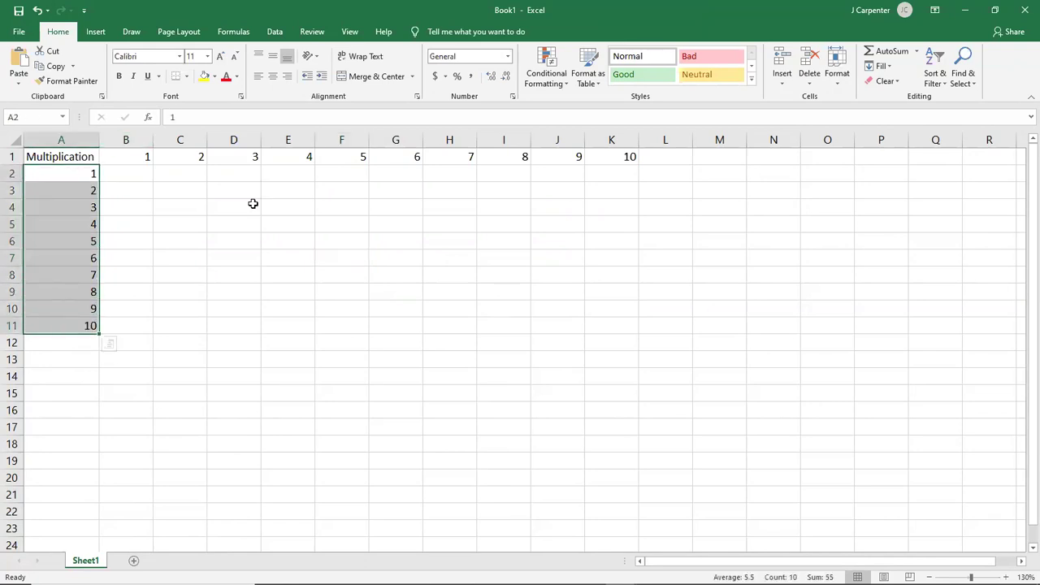
click(118, 75)
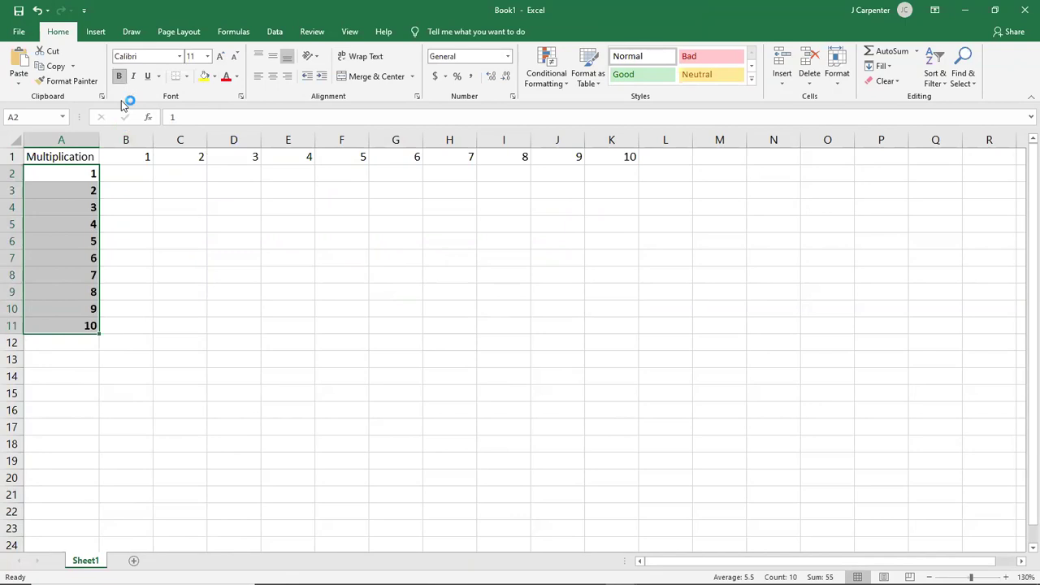
drag(118, 154, 632, 156)
click(119, 76)
drag(219, 257, 301, 257)
click(211, 276)
drag(70, 173, 67, 327)
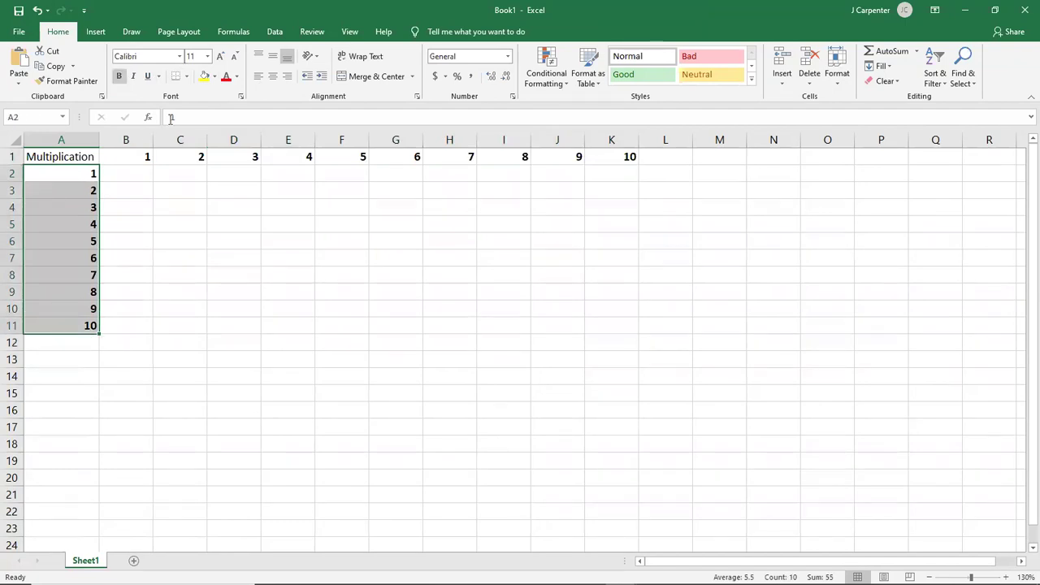
click(214, 75)
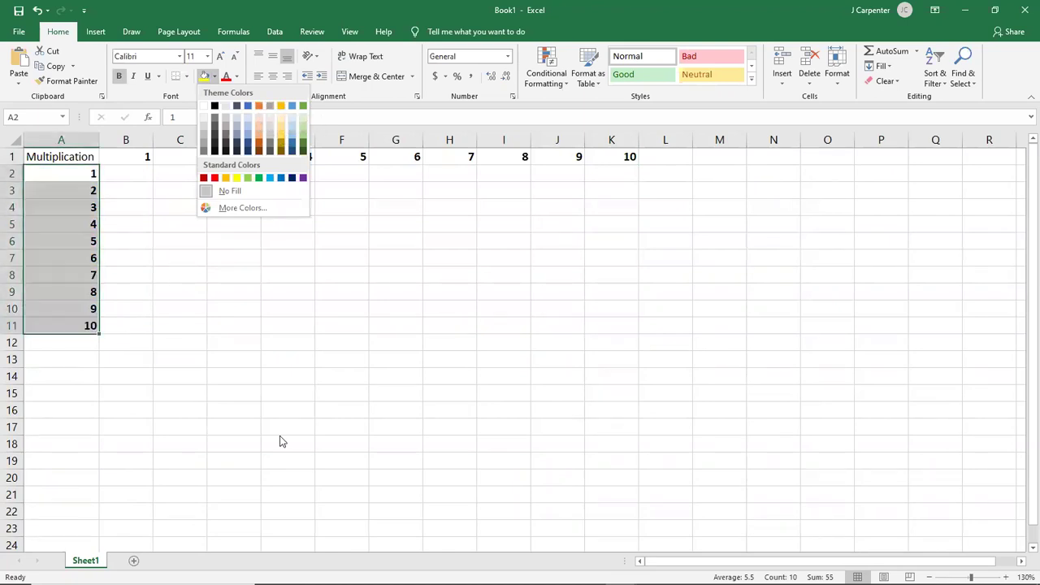
click(258, 390)
click(168, 243)
Step: Enter the relative formula =A2*B1 in cell B2
click(140, 177)
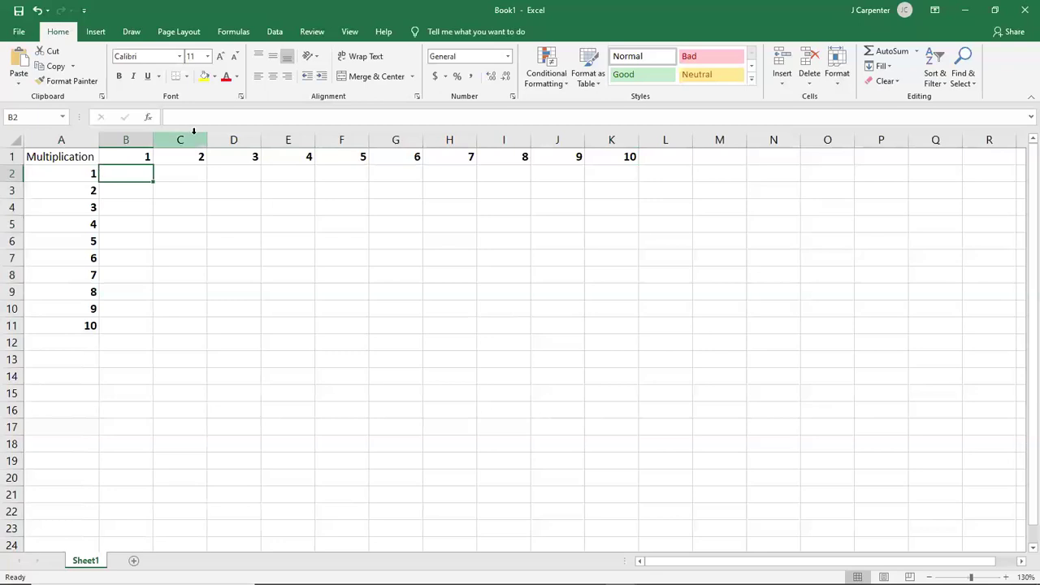
text(=)
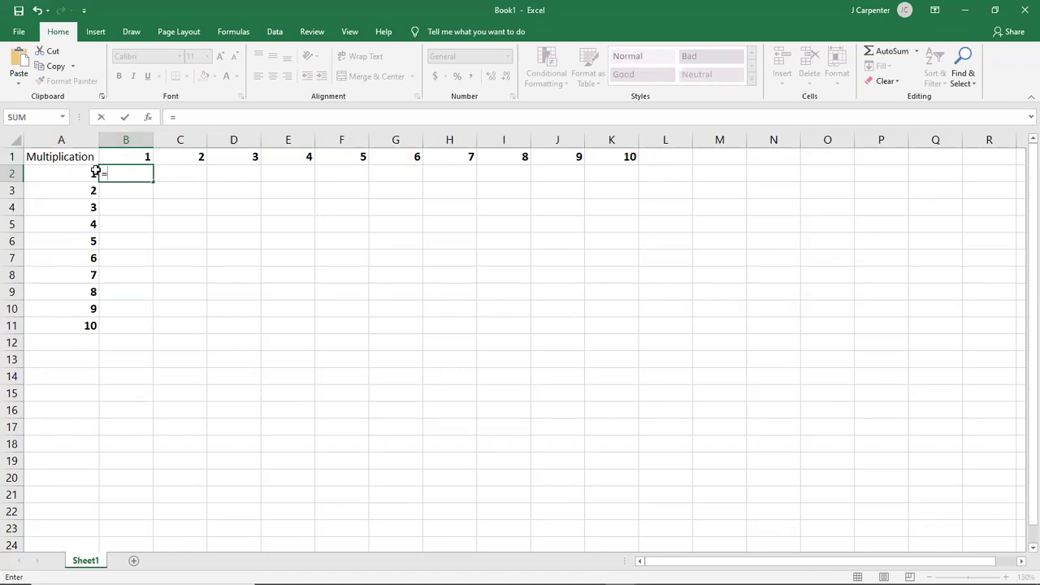
click(66, 173)
text(*)
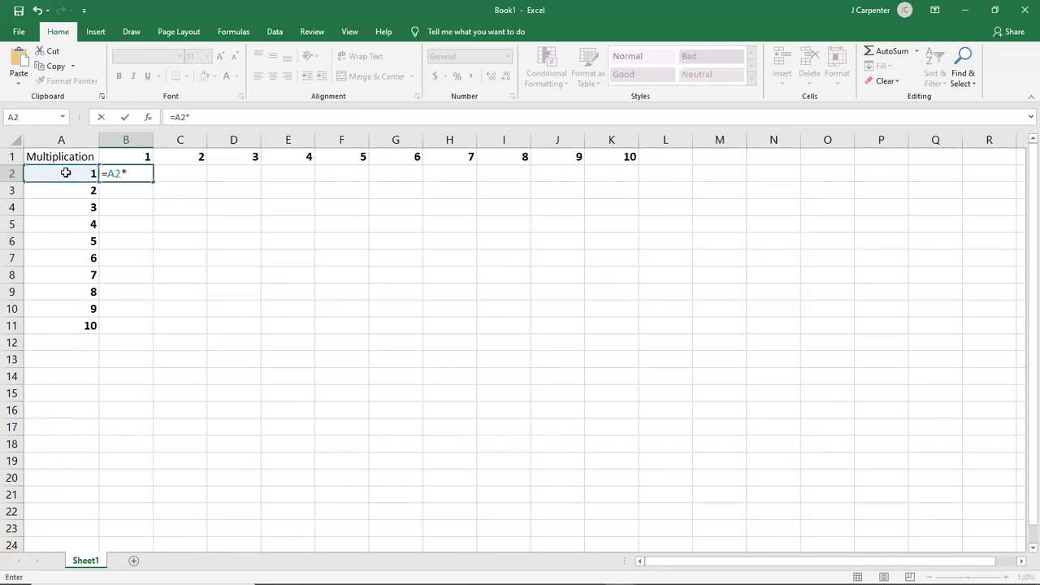
click(121, 157)
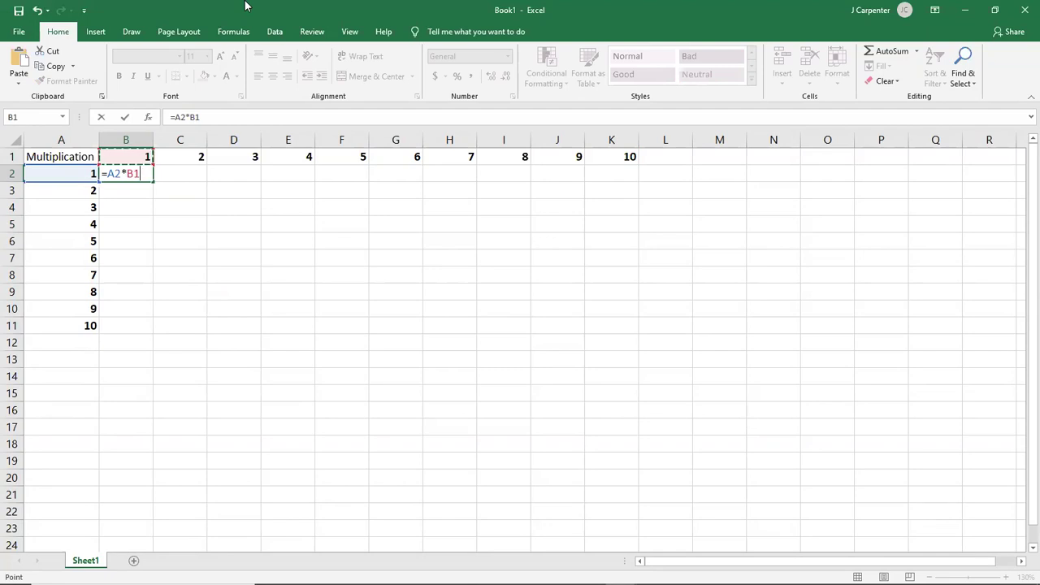
key(Return)
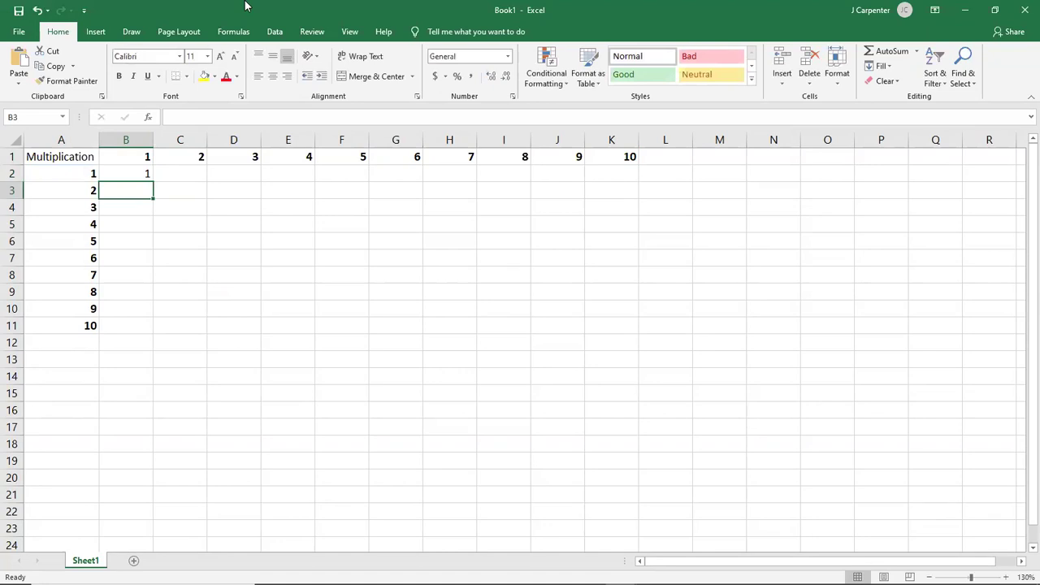
Step: Fill the formula in B2 down through B11
click(114, 174)
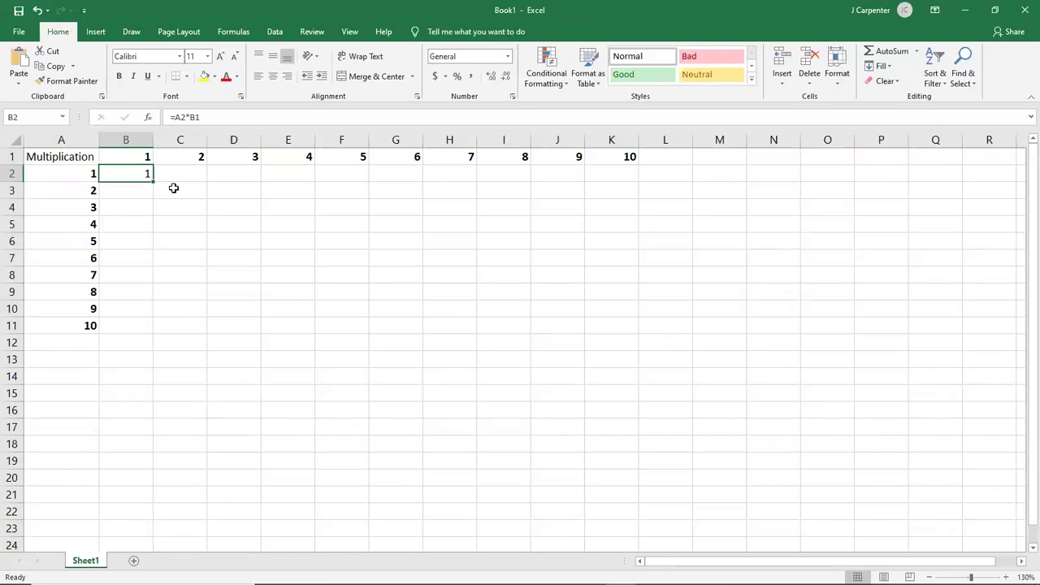
click(439, 271)
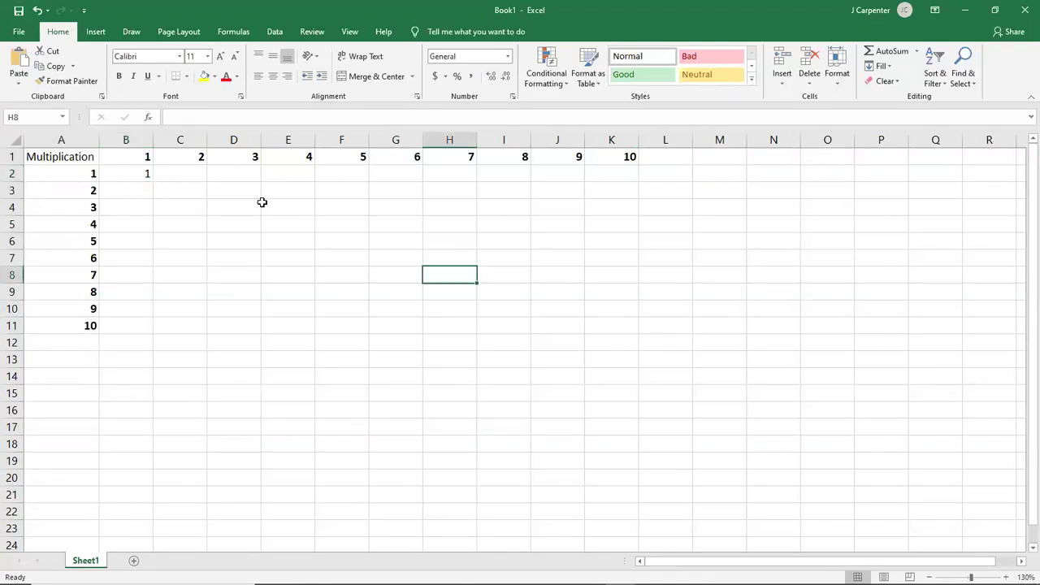
drag(129, 170, 190, 454)
drag(263, 382, 260, 362)
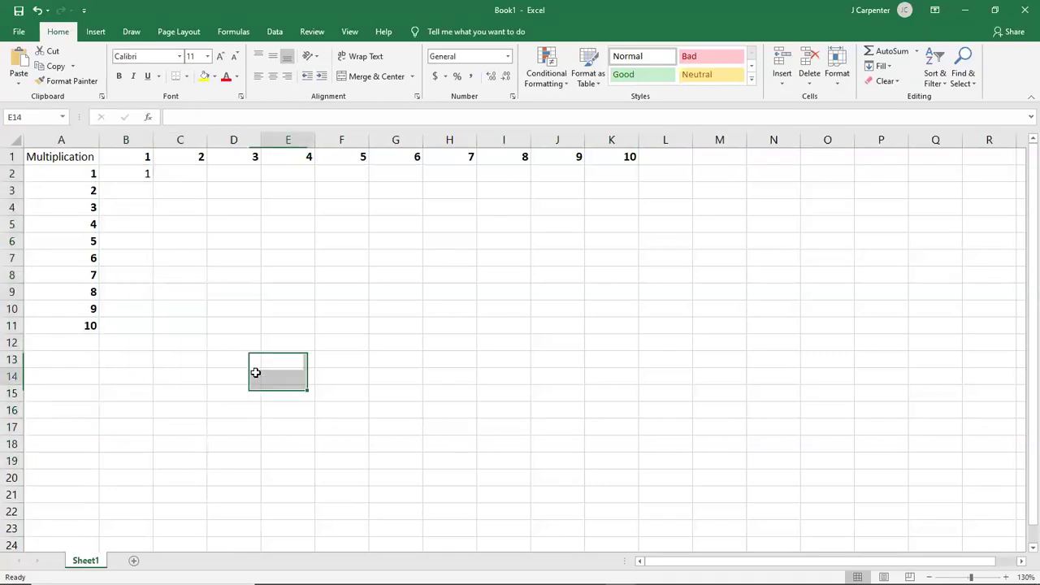
click(142, 174)
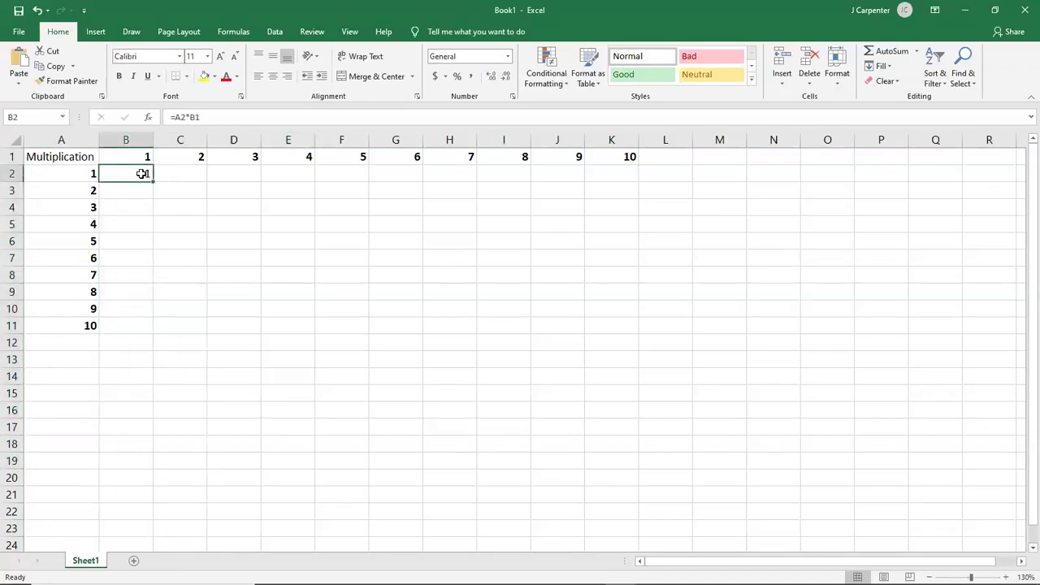
drag(152, 182, 153, 336)
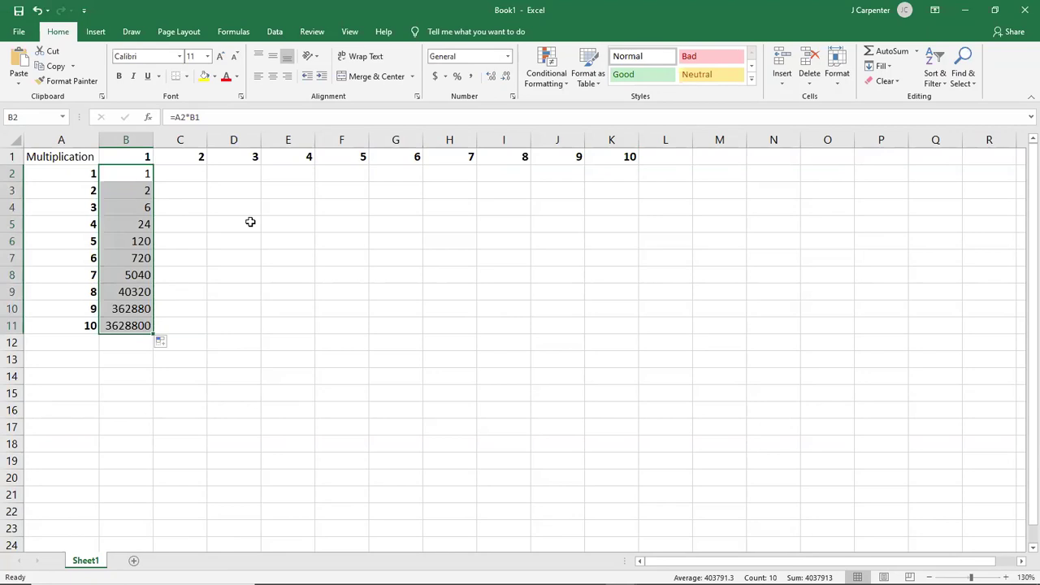
click(250, 222)
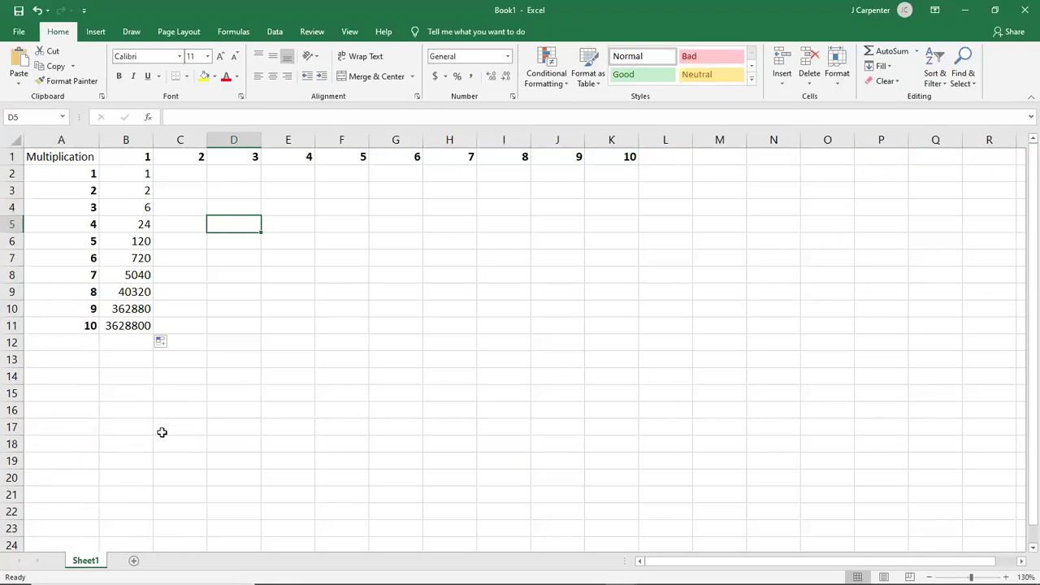
Step: Inspect the cell references in the filled formulas in B8, B9 and B11
double_click(136, 276)
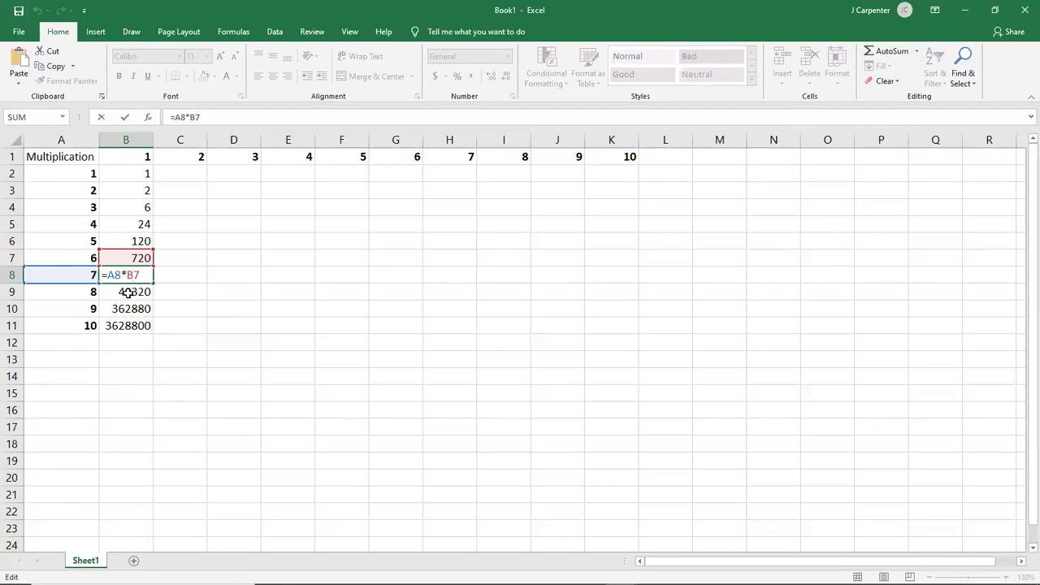
key(Return)
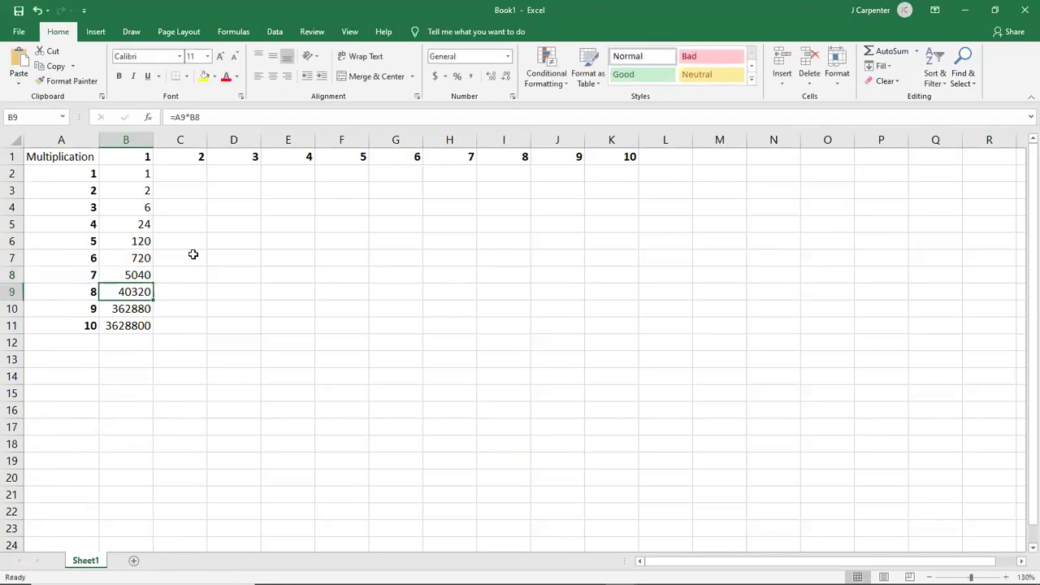
double_click(114, 276)
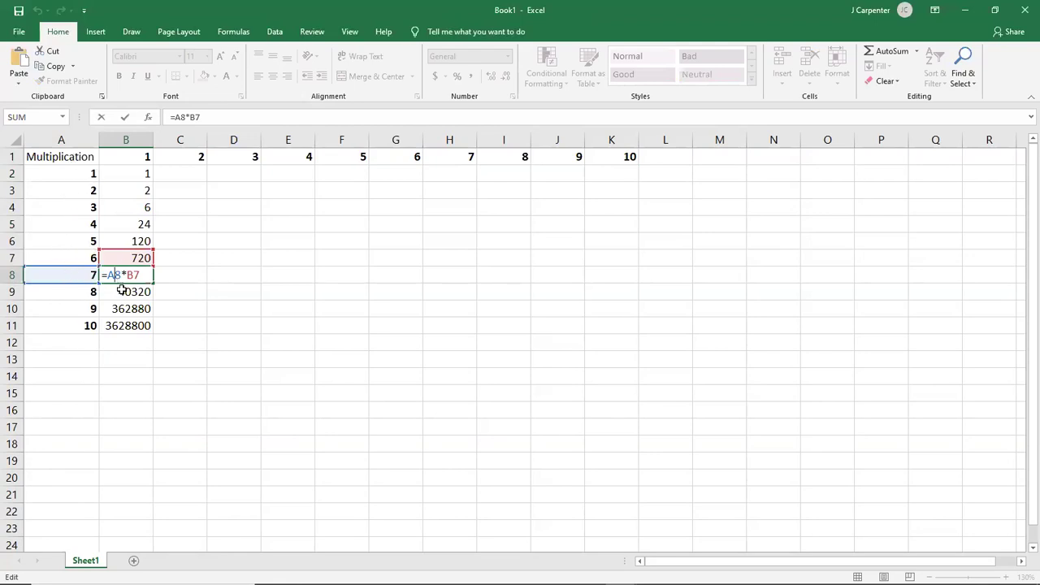
key(Return)
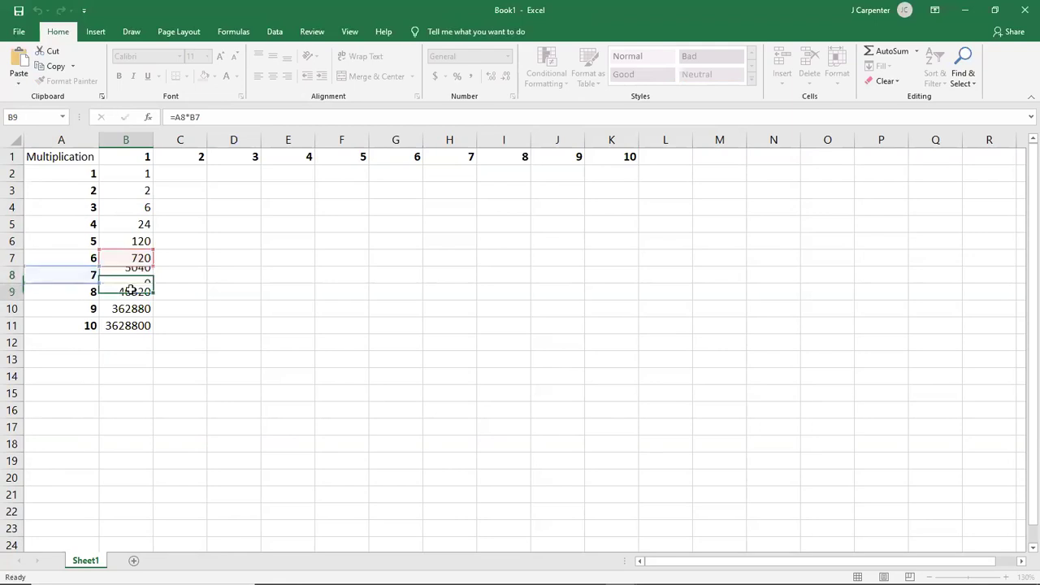
double_click(130, 292)
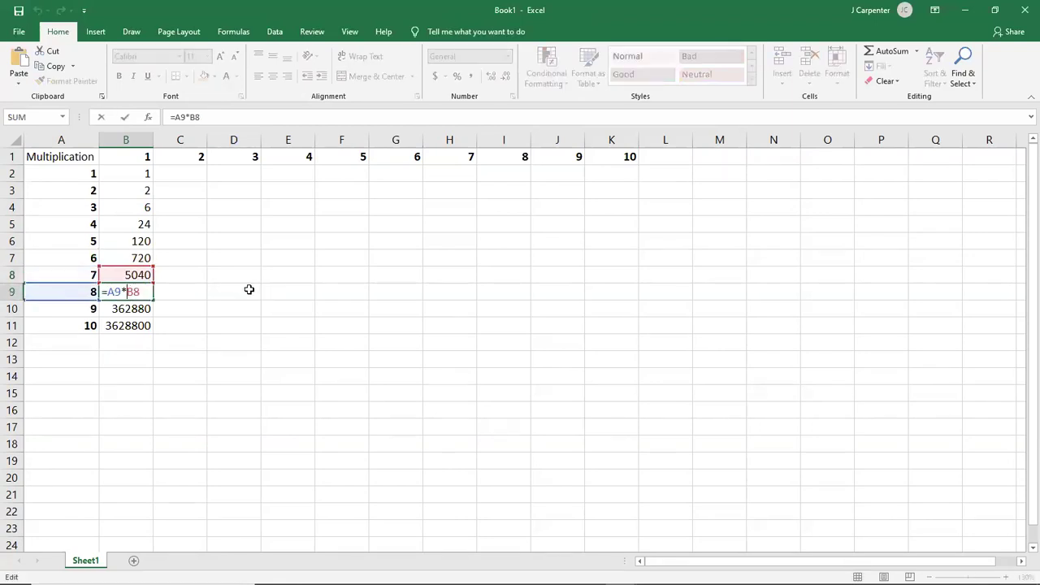
key(Return)
double_click(138, 325)
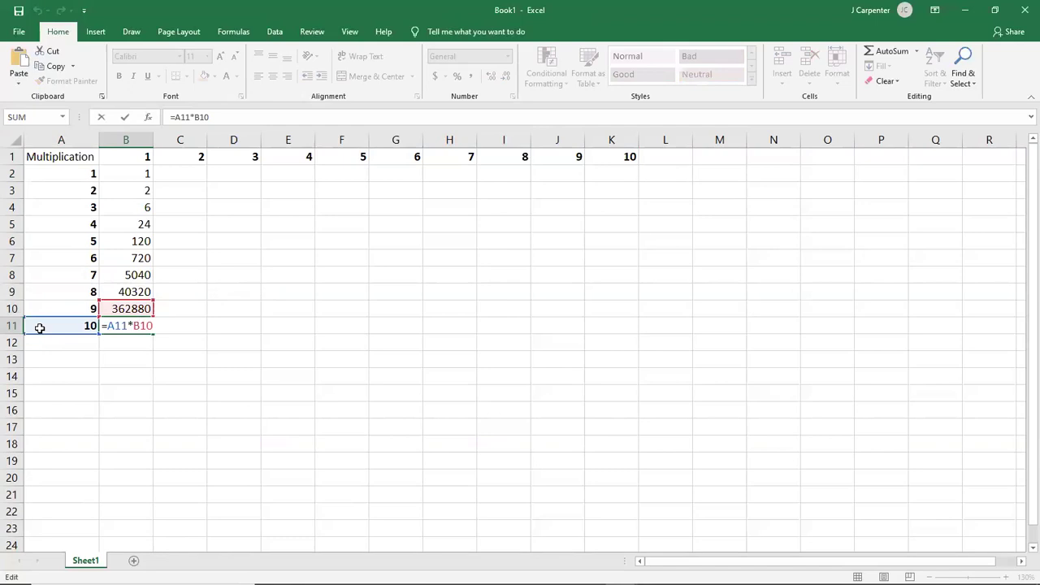
Step: Inspect the cell references in the filled formulas in B4 and B9
key(Return)
double_click(132, 206)
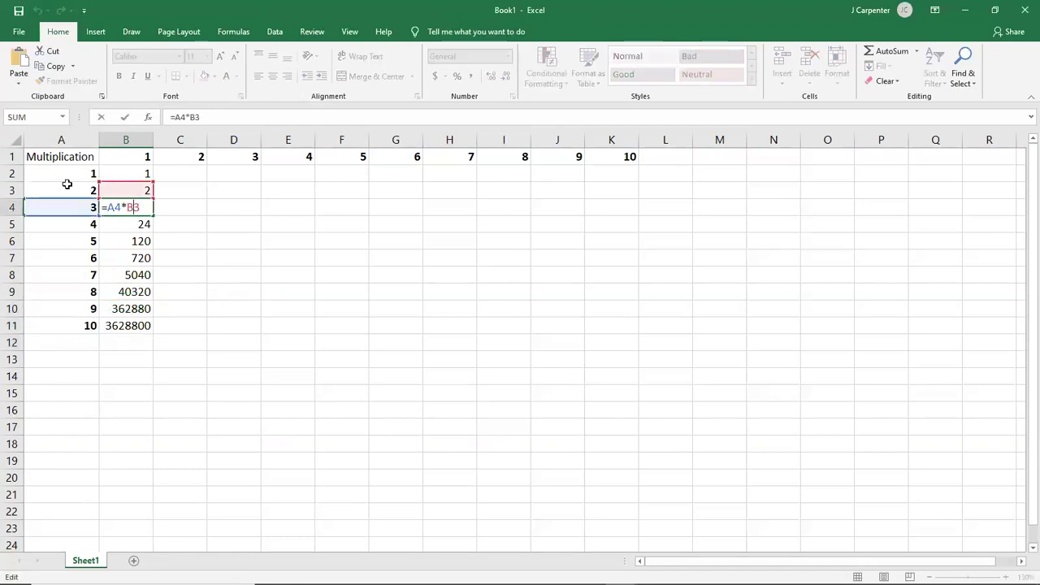
double_click(151, 213)
key(Return)
double_click(146, 204)
click(133, 289)
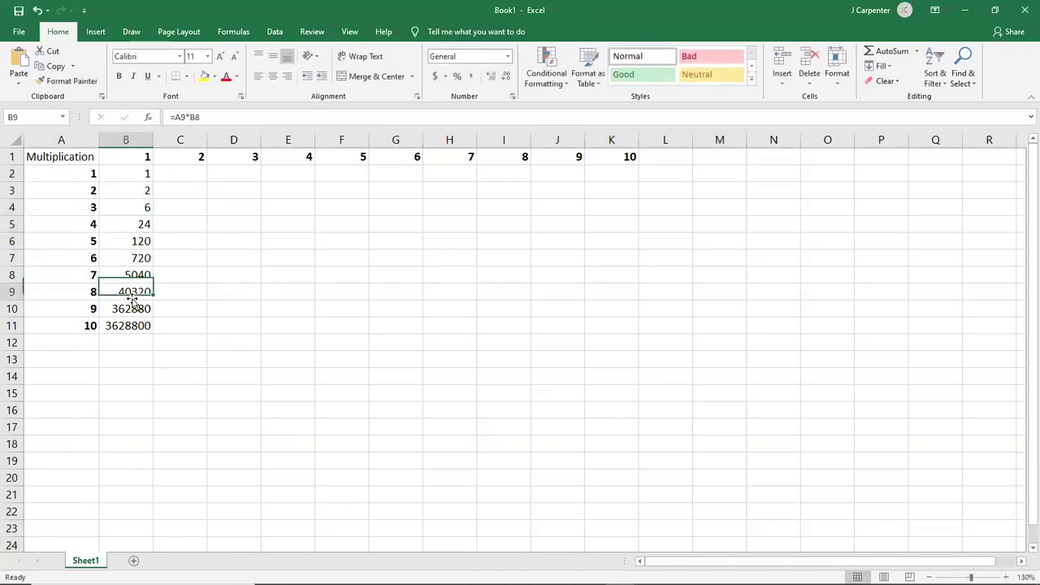
double_click(133, 291)
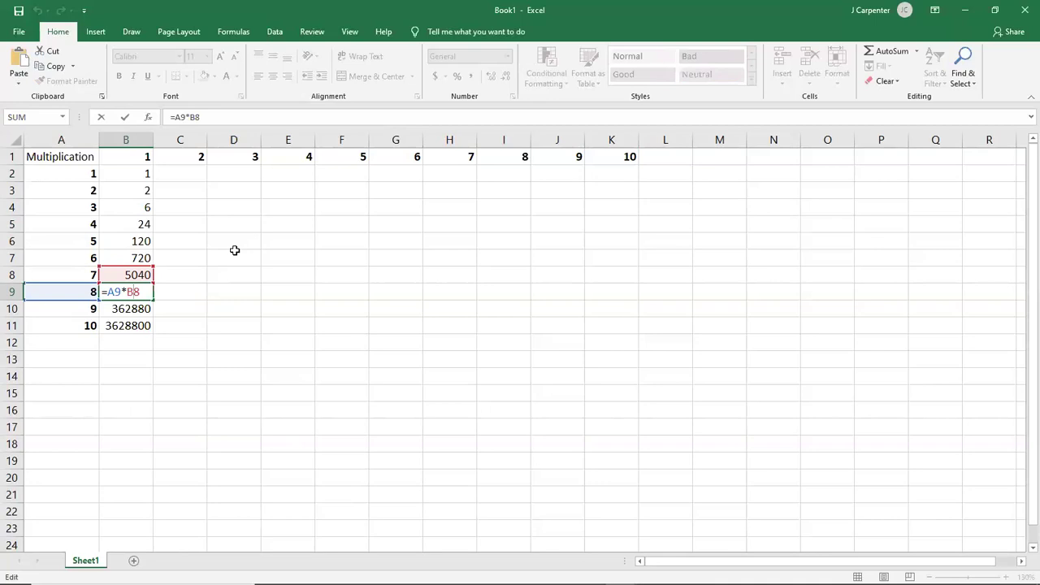
key(Return)
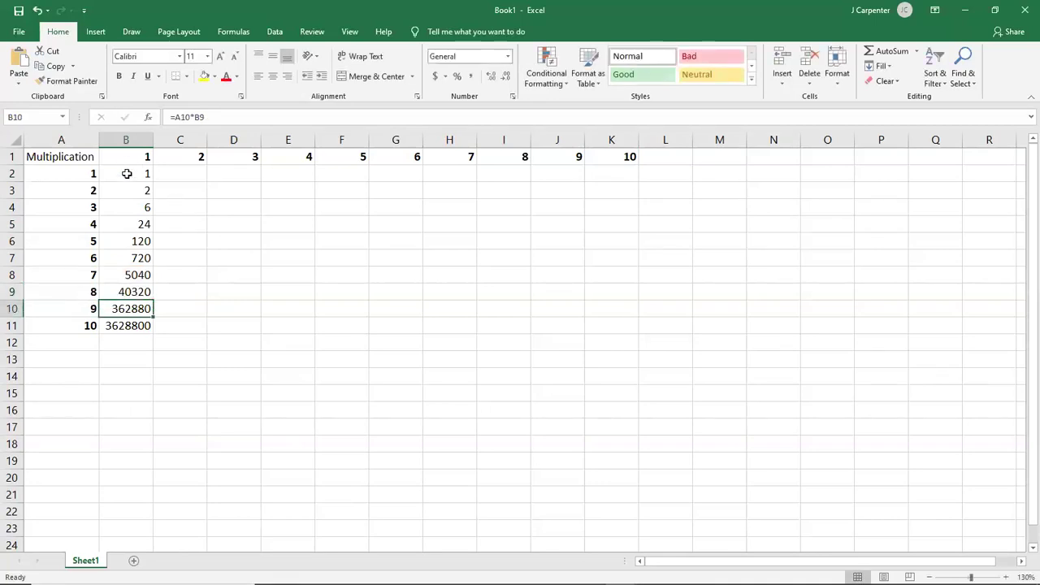
Step: Clear the filled formulas from B3:B11, keeping only the formula in B2
drag(135, 195, 140, 322)
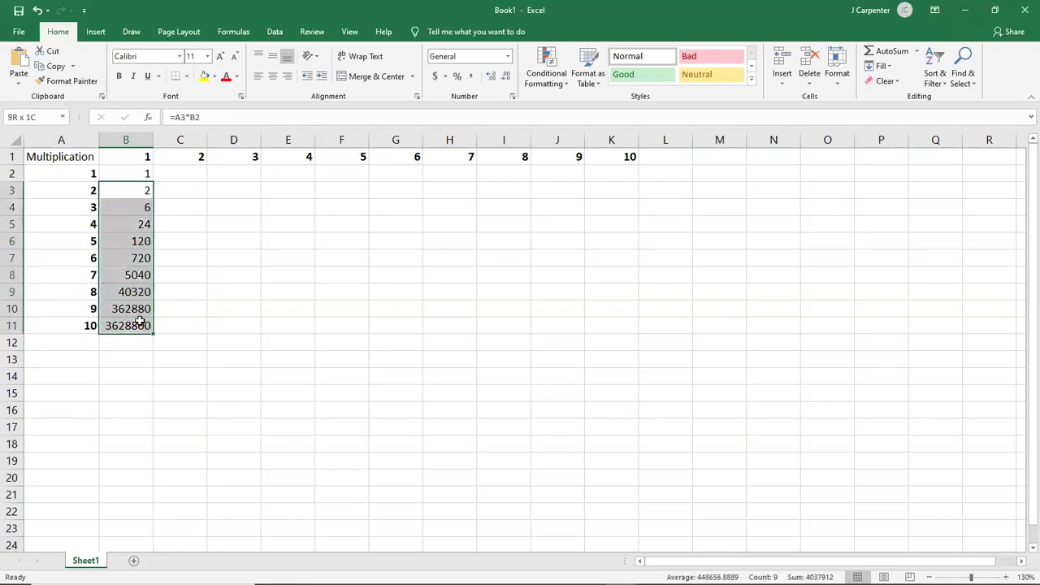
key(BackSpace)
key(Left)
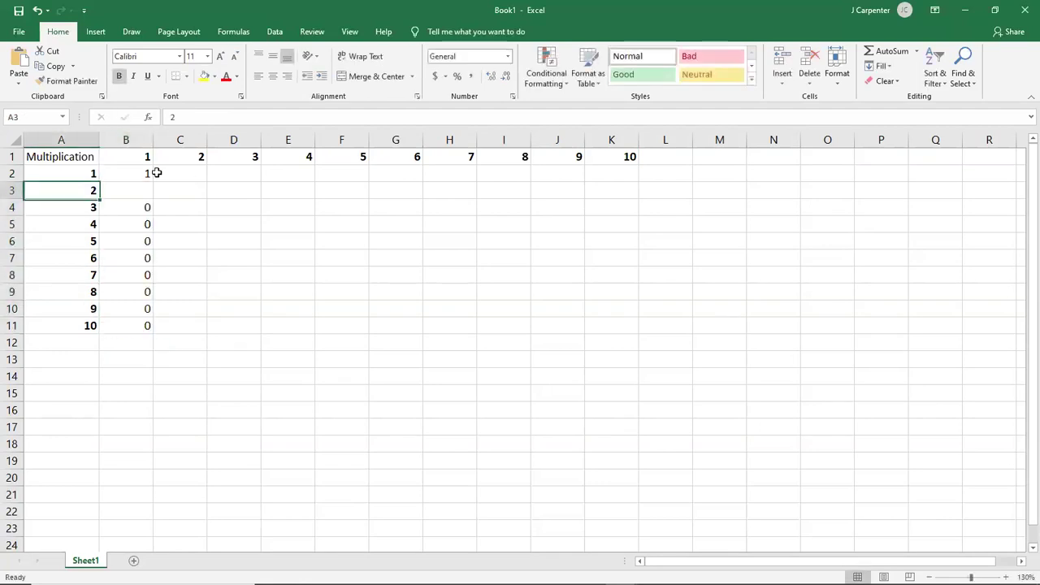
drag(146, 195, 148, 325)
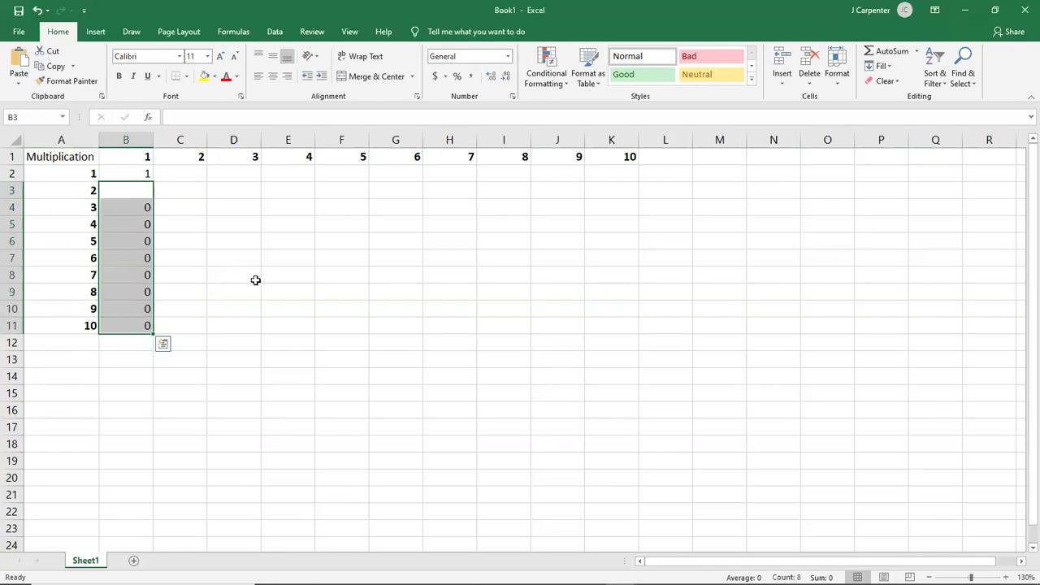
key(Delete)
click(212, 209)
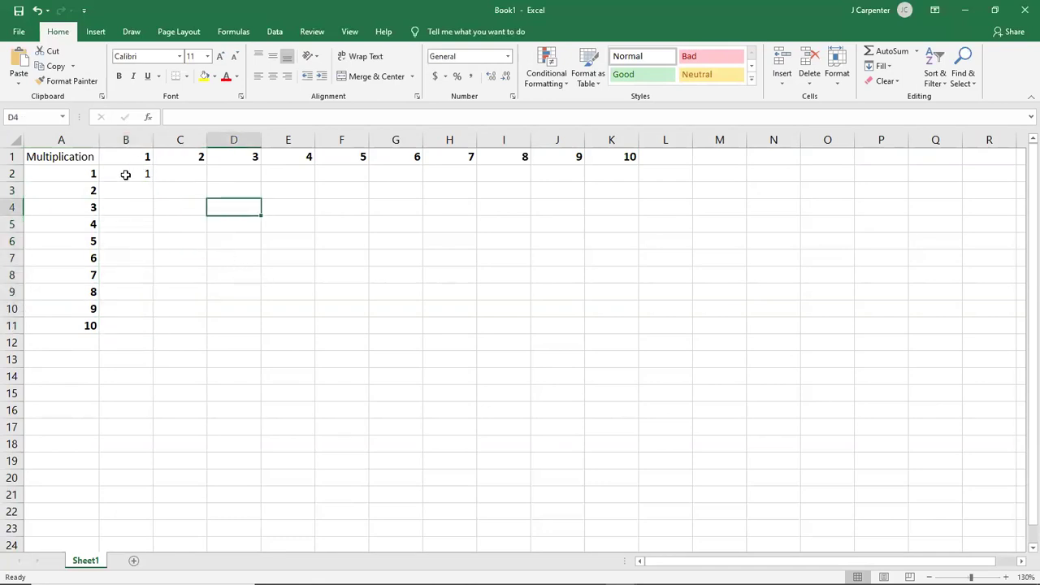
Step: Lock the row of the first reference in B2 so the formula reads =A$2*B1
double_click(126, 173)
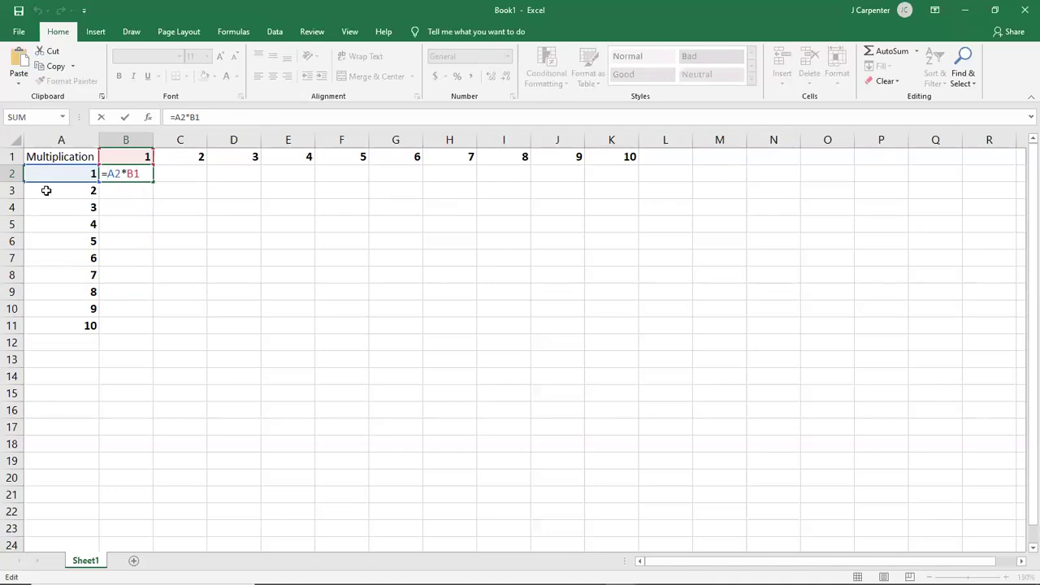
click(114, 174)
text($)
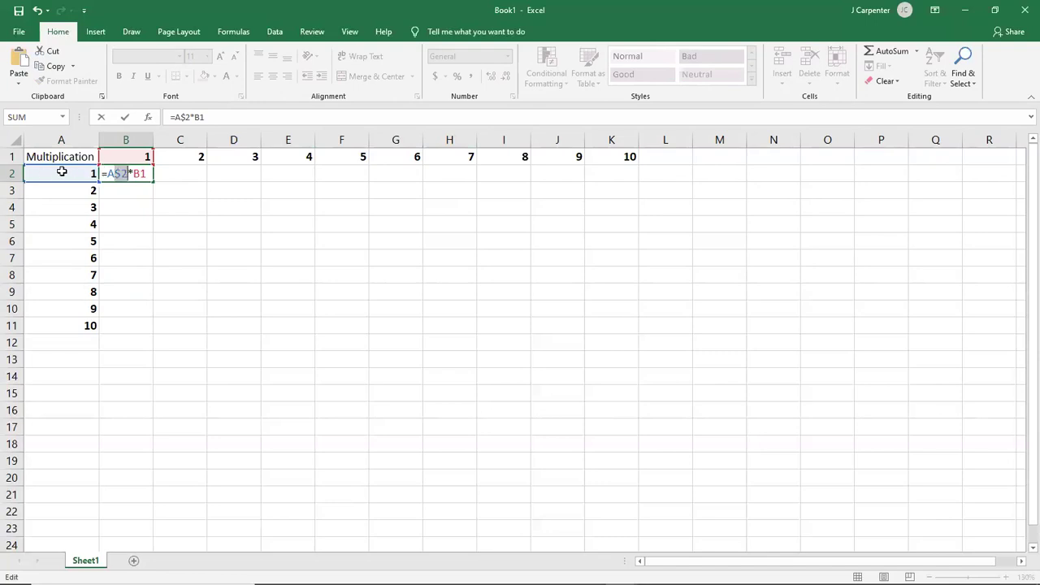
key(Return)
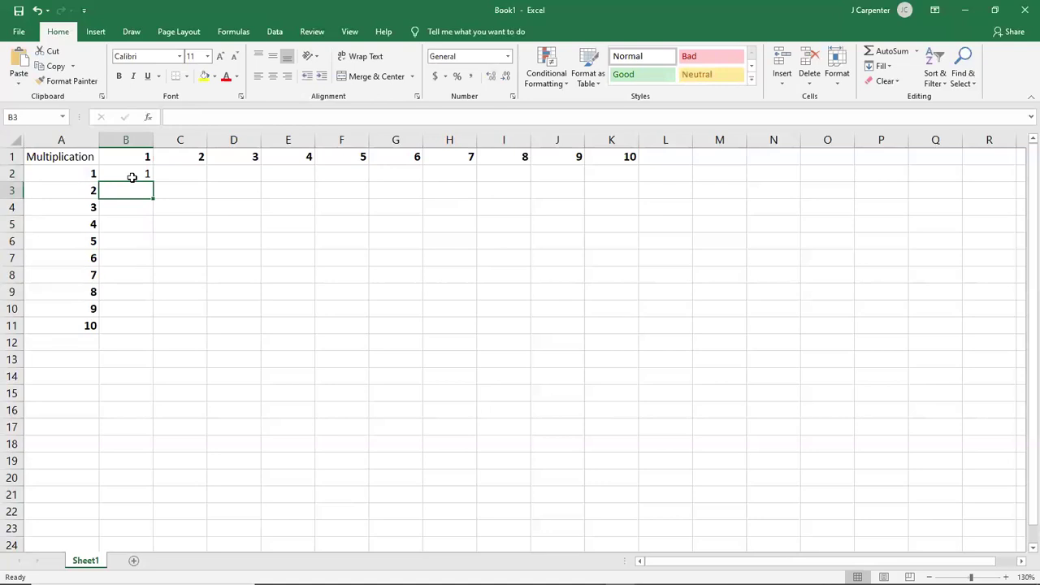
Step: Fill the =A$2*B1 formula from B2 down through B11
click(128, 173)
drag(151, 178, 151, 333)
click(305, 314)
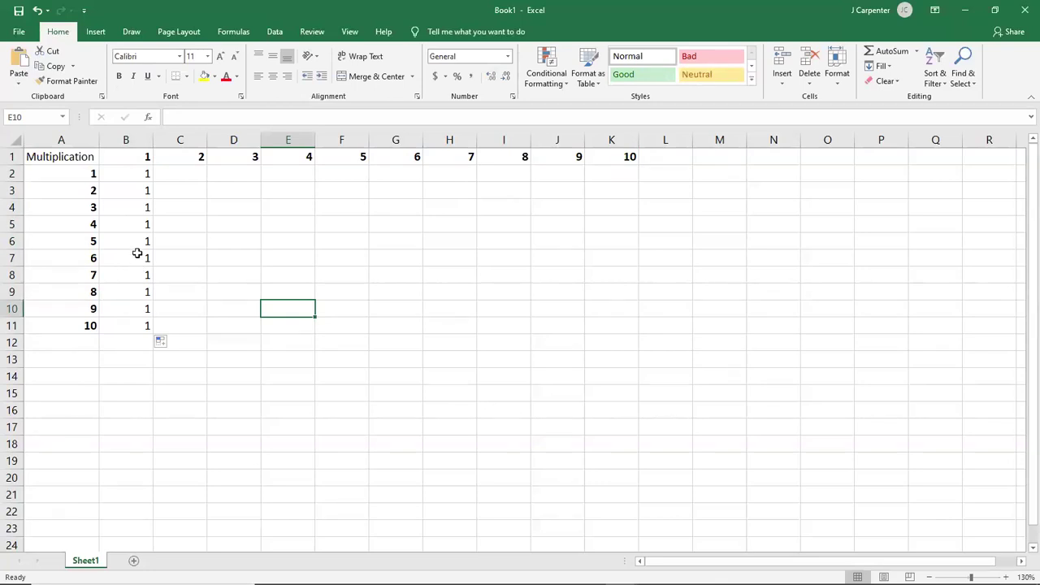
Step: Inspect the cell references in the filled formulas in B5 and B9
double_click(137, 224)
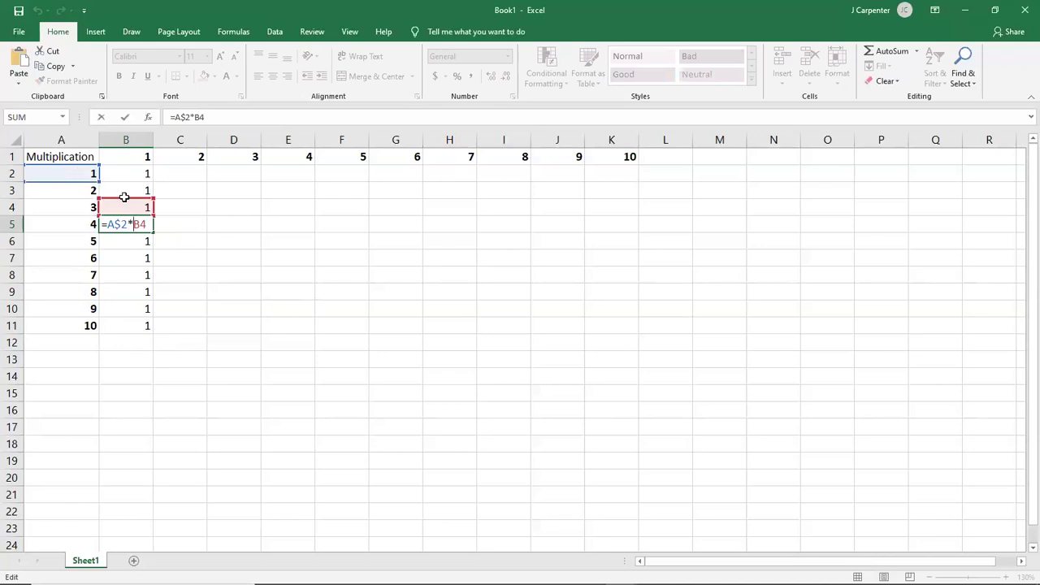
key(Return)
double_click(123, 288)
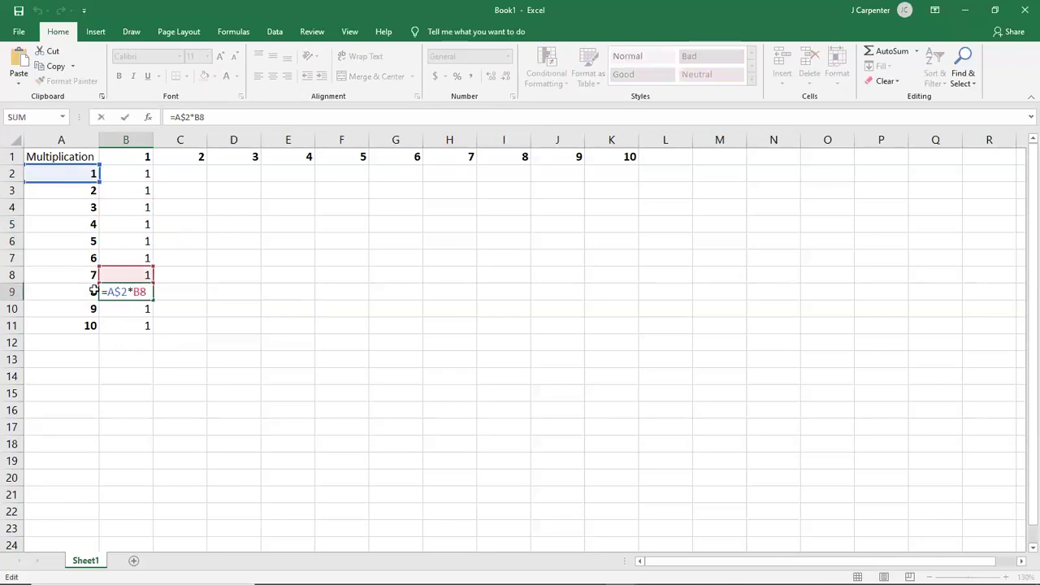
key(Return)
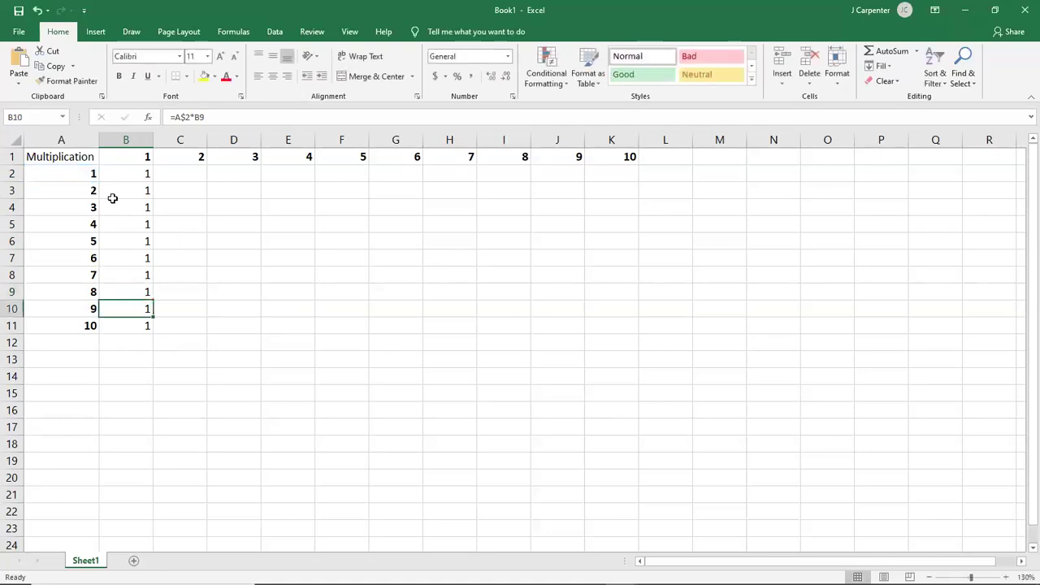
Step: Clear the formula in cell B2
click(127, 175)
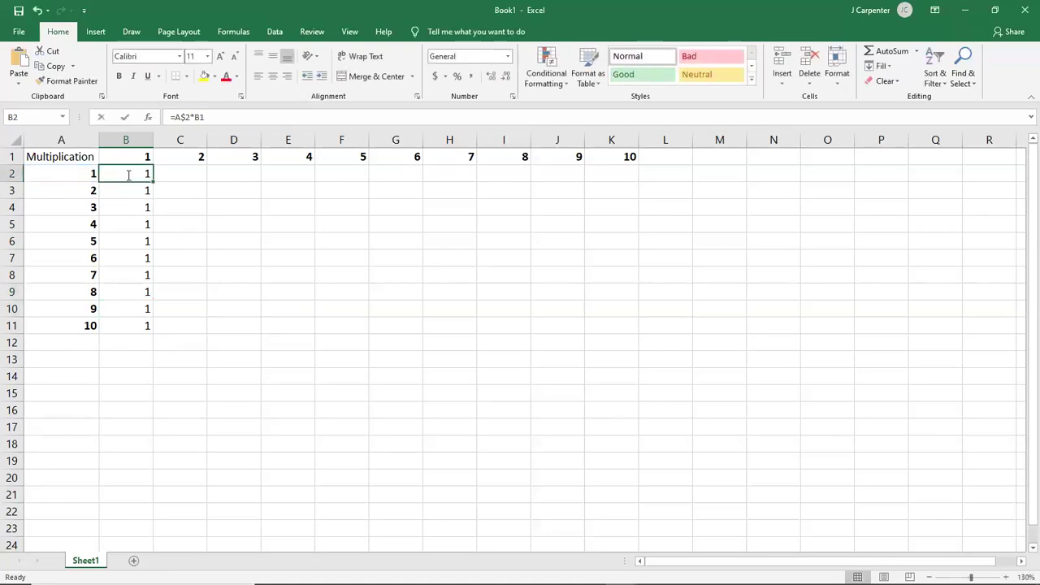
text(p)
key(BackSpace)
key(Return)
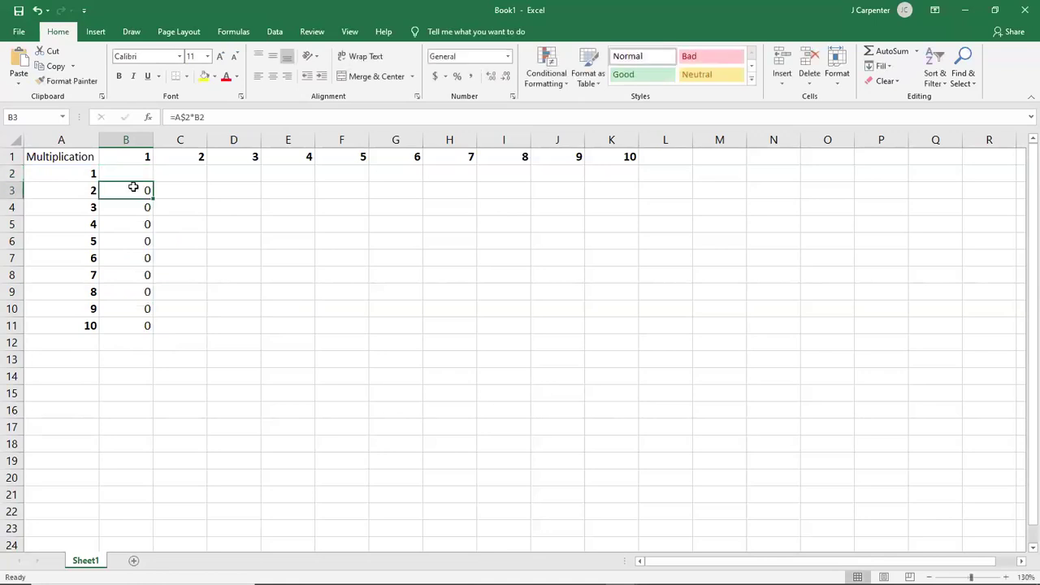
Step: Undo the clearing of B2 and the fill down through B11
click(35, 10)
click(35, 9)
click(35, 10)
click(35, 10)
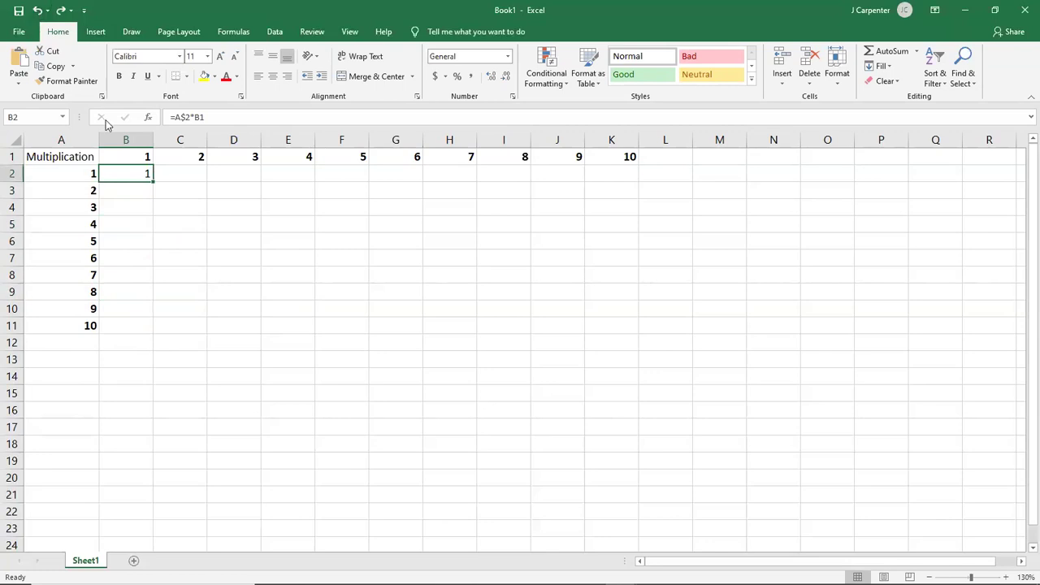
Step: Change the formula in B2 to =A2*$B1, locking only the column of the second reference
double_click(138, 172)
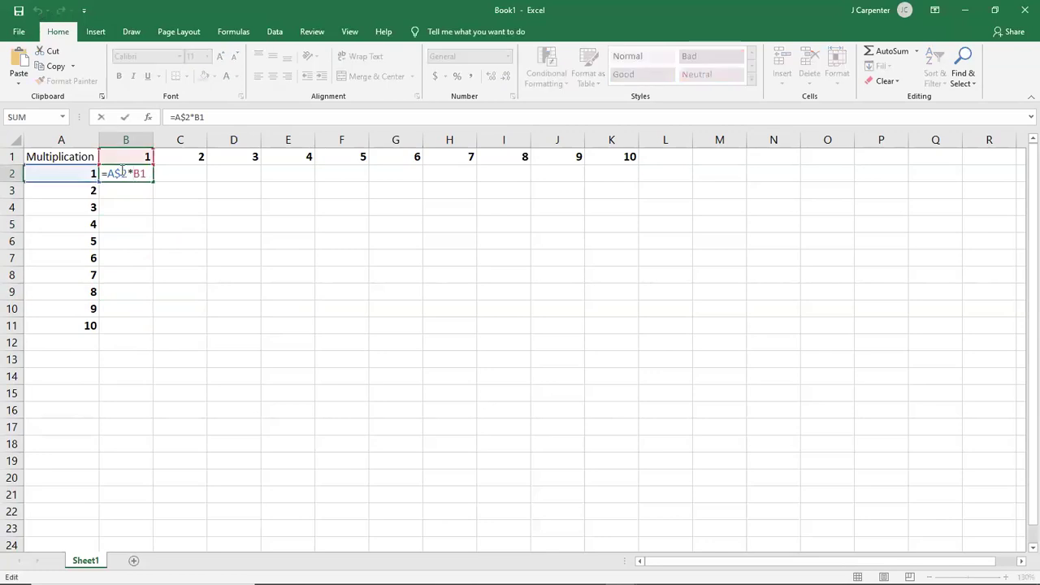
key(BackSpace)
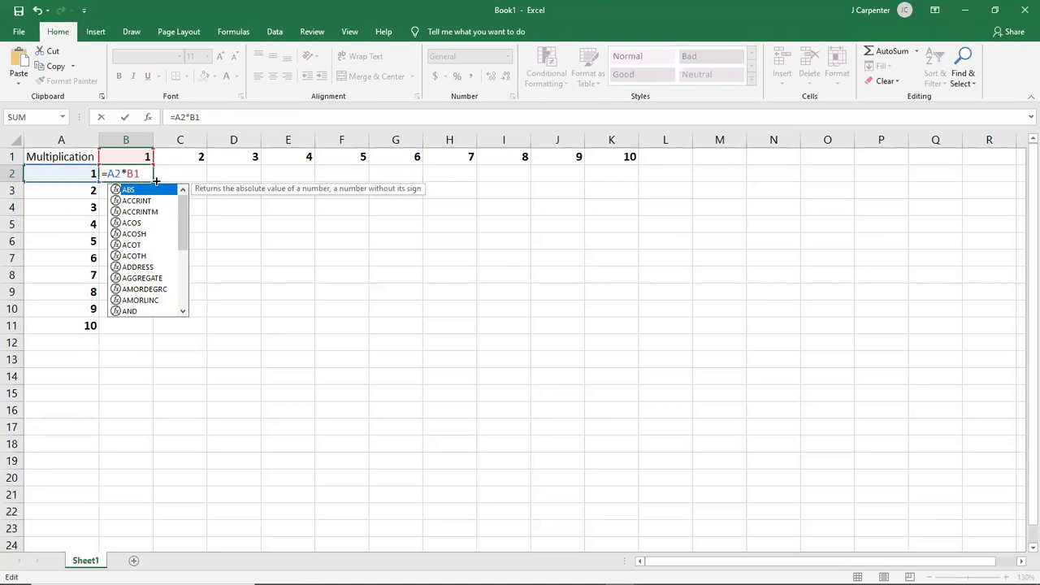
key(Right)
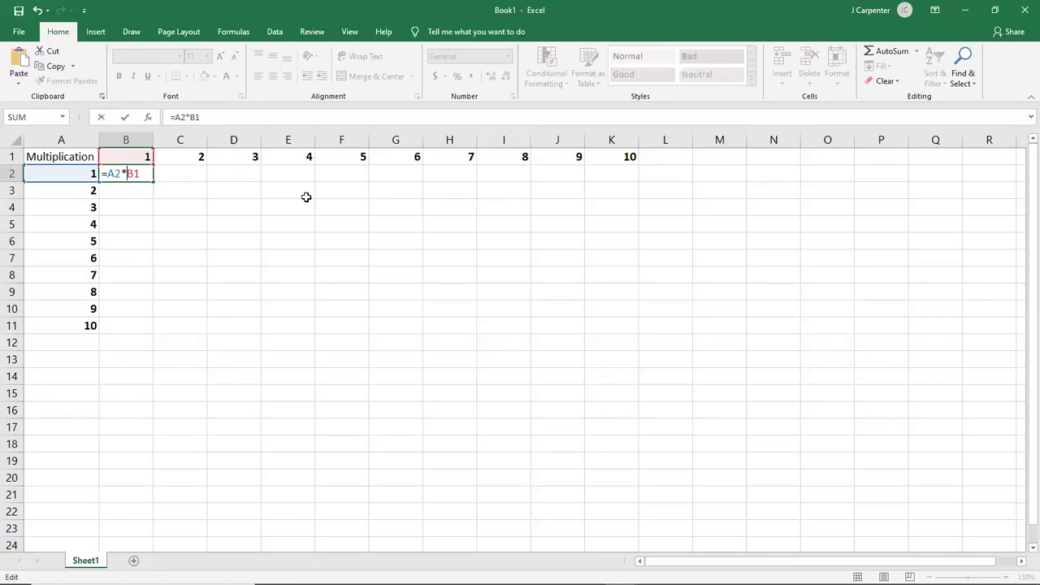
text($)
key(Return)
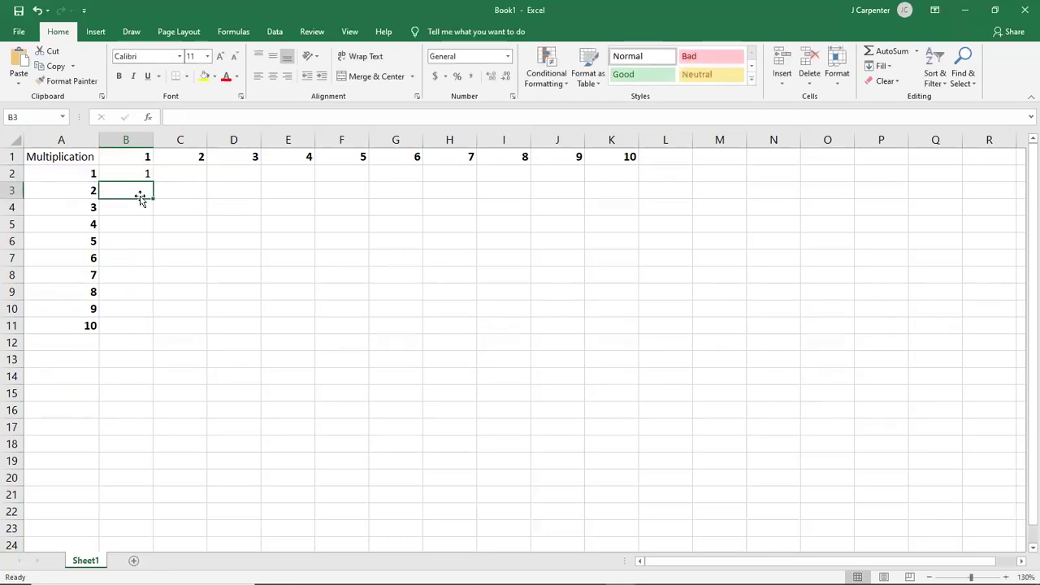
Step: Fill the =A2*$B1 formula from B2 down through B11
click(132, 173)
drag(153, 181, 141, 329)
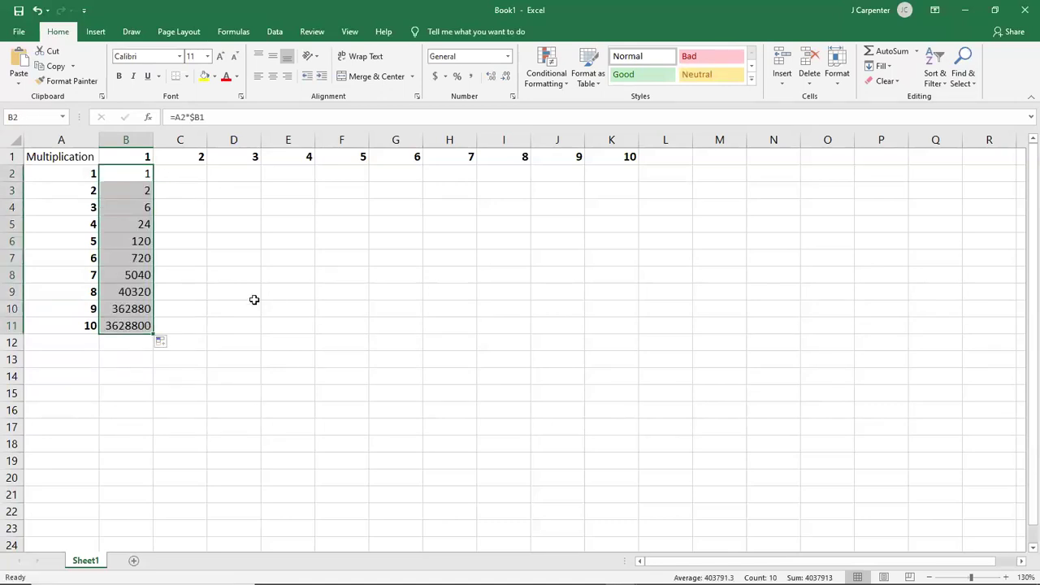
click(255, 301)
Step: Inspect the cell references in B11, and undo the fill down column B
double_click(116, 325)
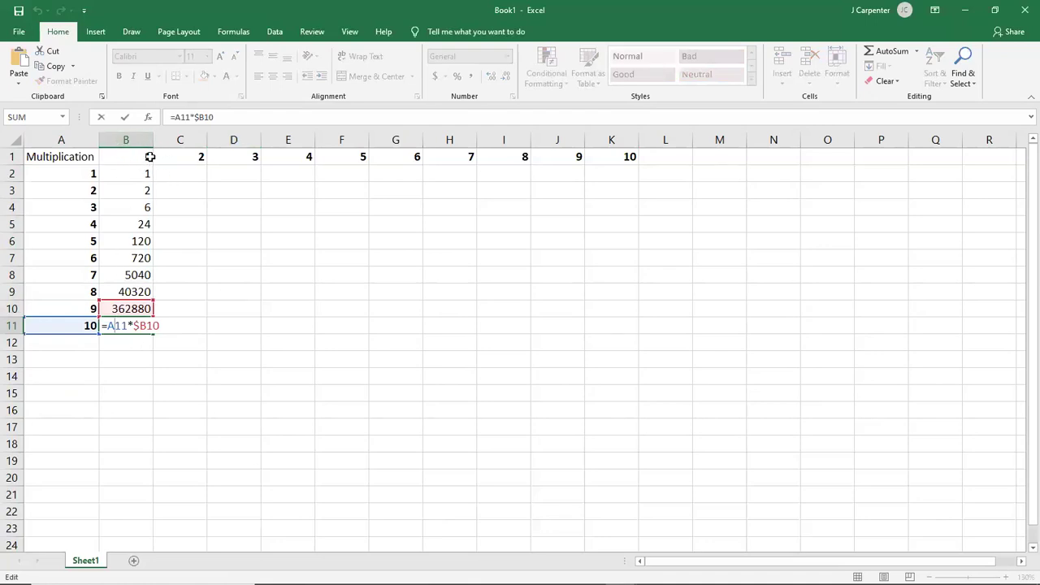
key(Return)
click(37, 11)
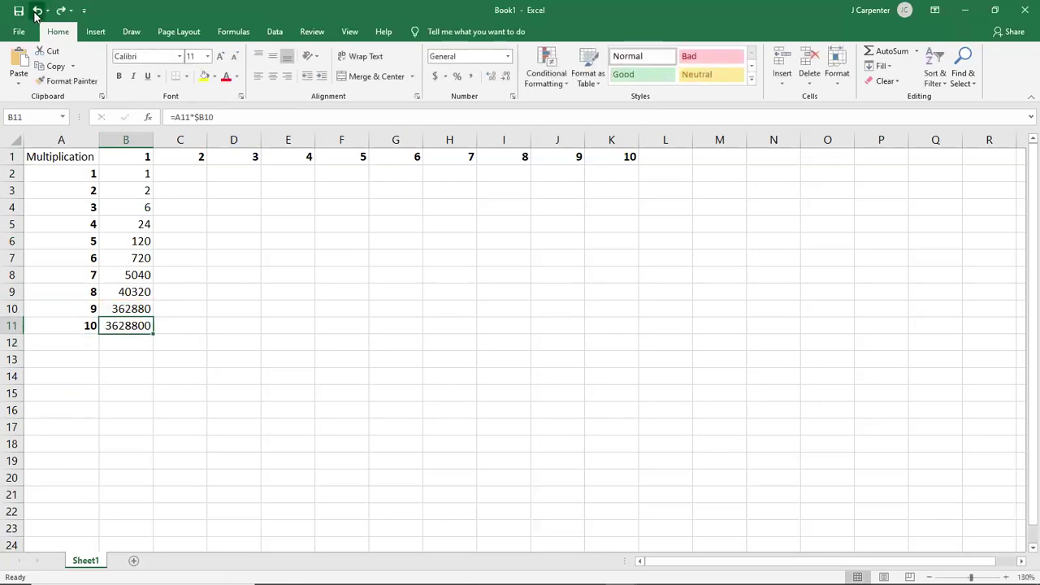
click(36, 11)
Step: Change the formula in B2 to =A2*B$1, locking only the row of the second reference
double_click(135, 173)
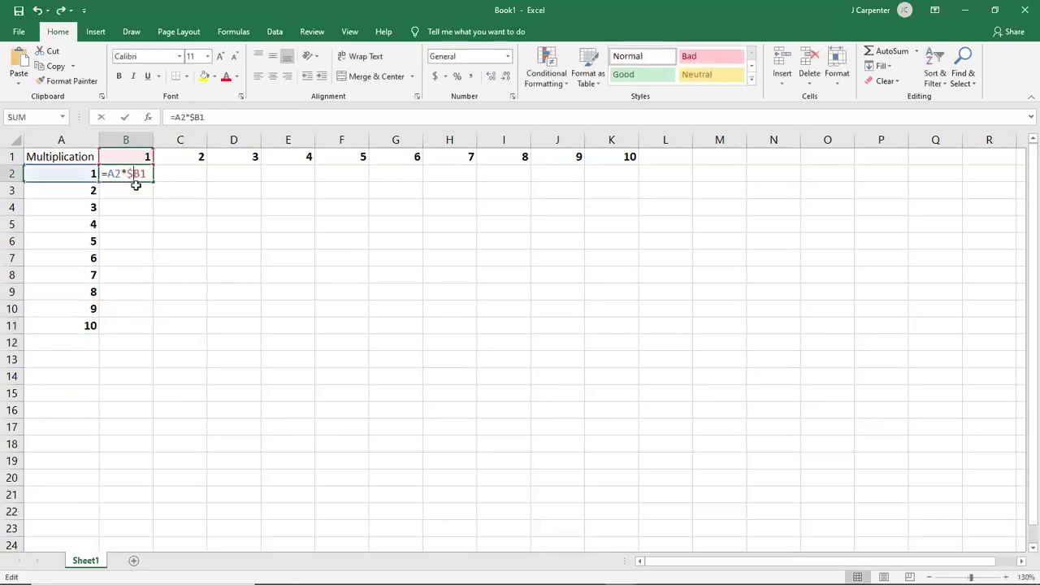
key(F4)
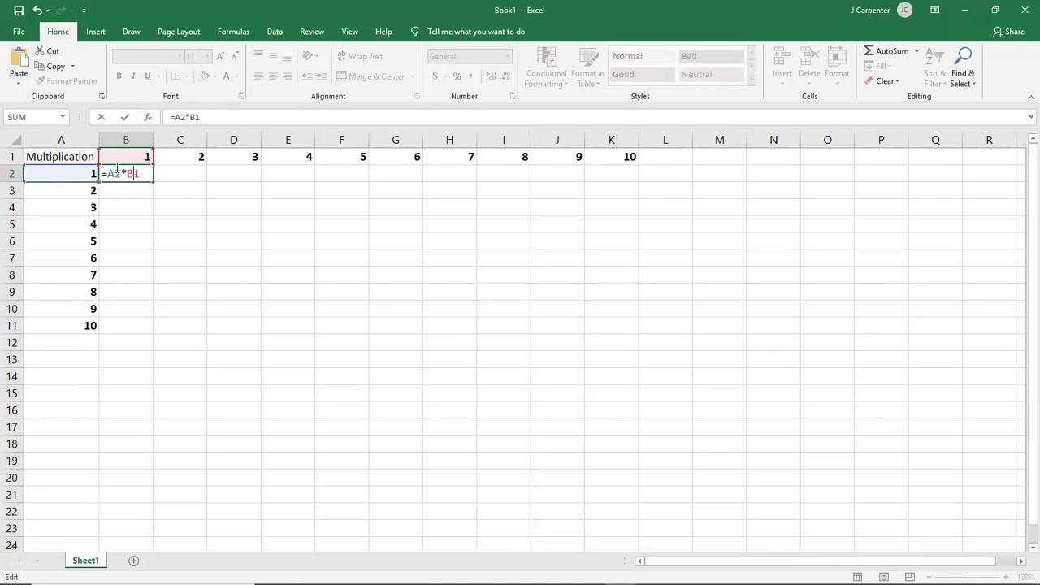
key(F4)
key(F4)
key(Return)
Step: Fill the =A2*B$1 formula from B2 down through B11
click(128, 174)
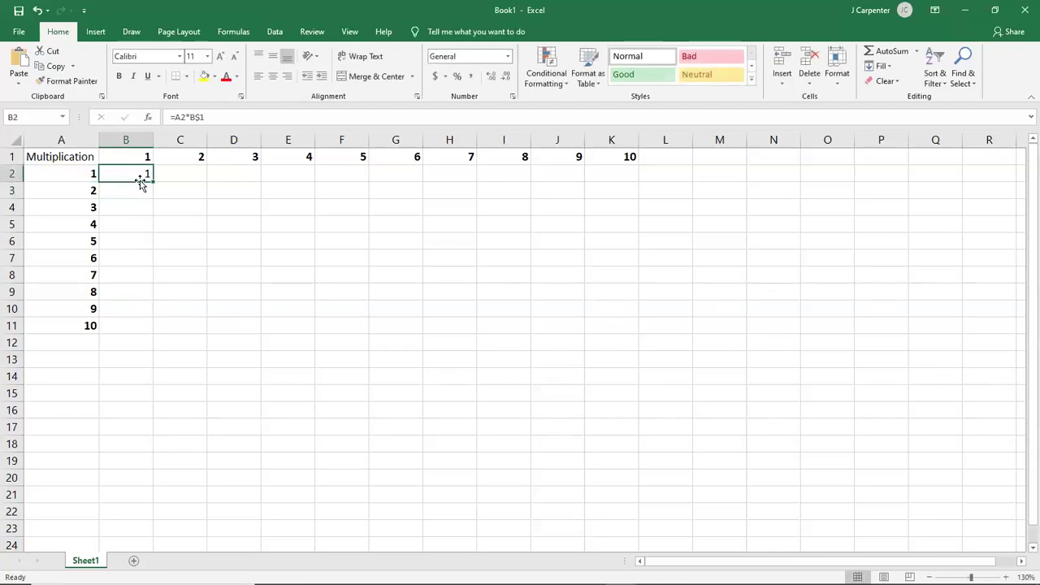
drag(155, 182, 149, 329)
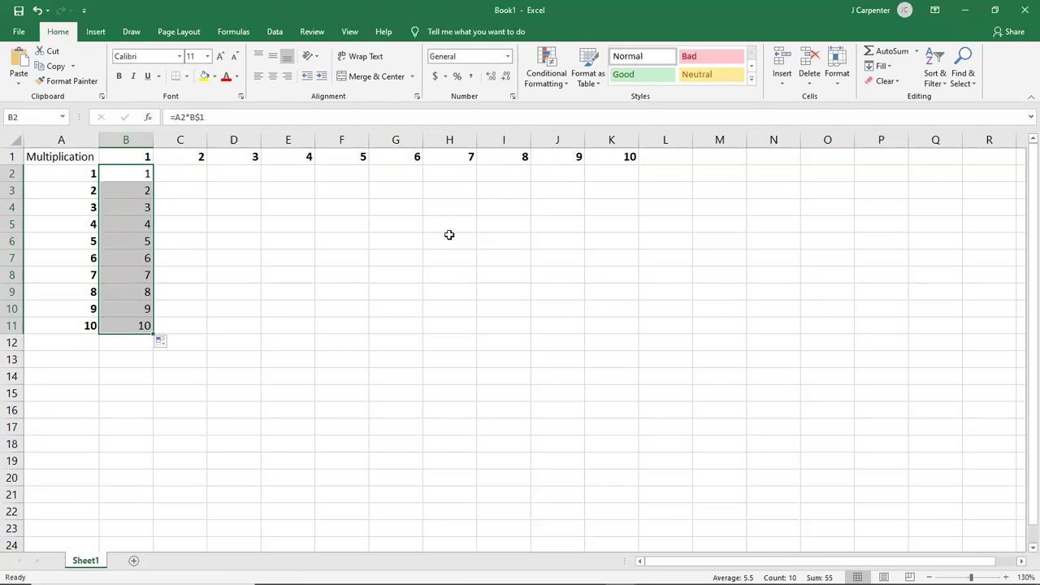
click(213, 276)
Step: Inspect the cell references in the filled formulas in B8 and B6
click(132, 273)
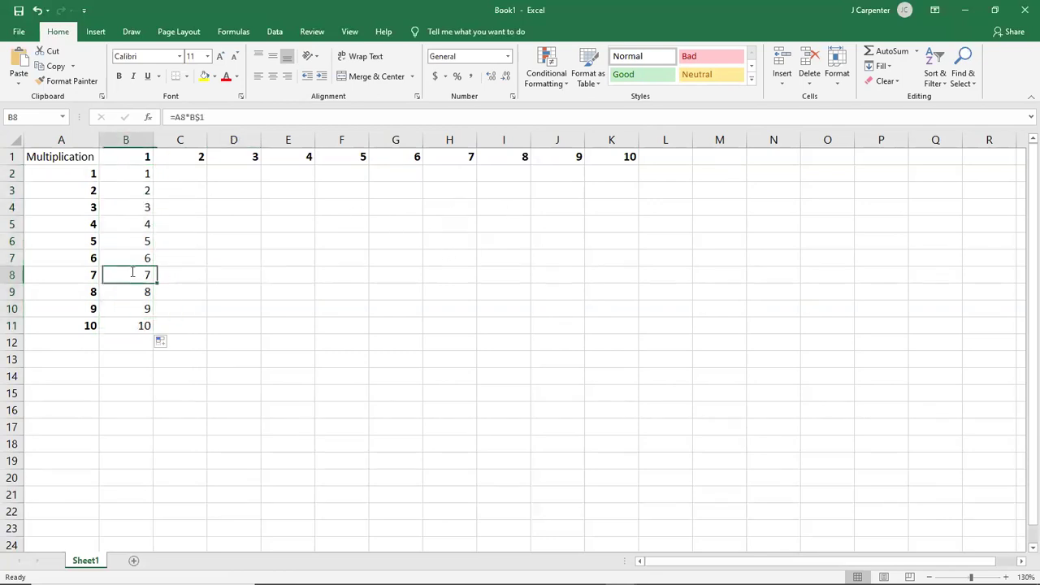
double_click(132, 273)
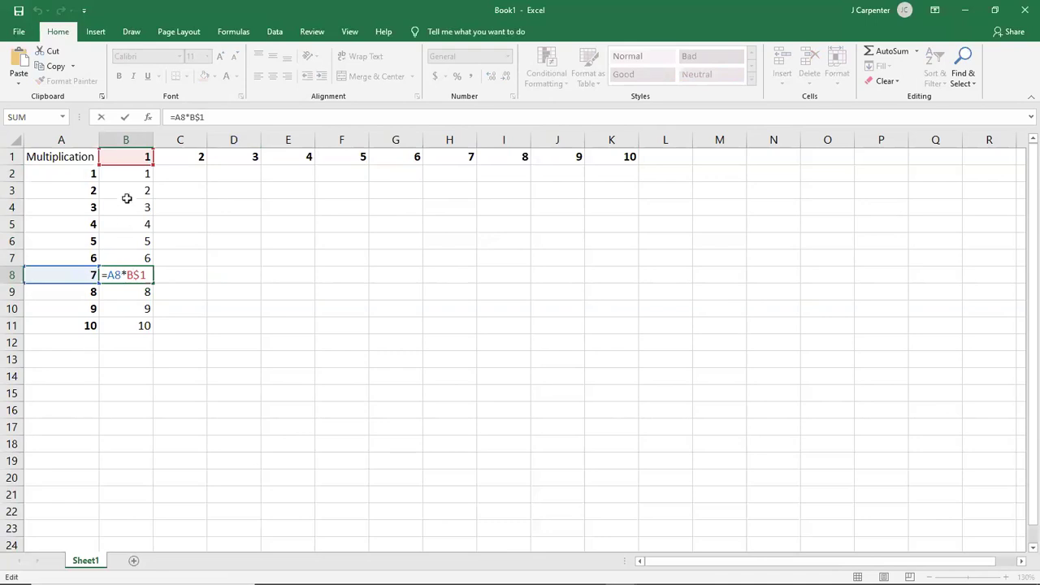
key(Return)
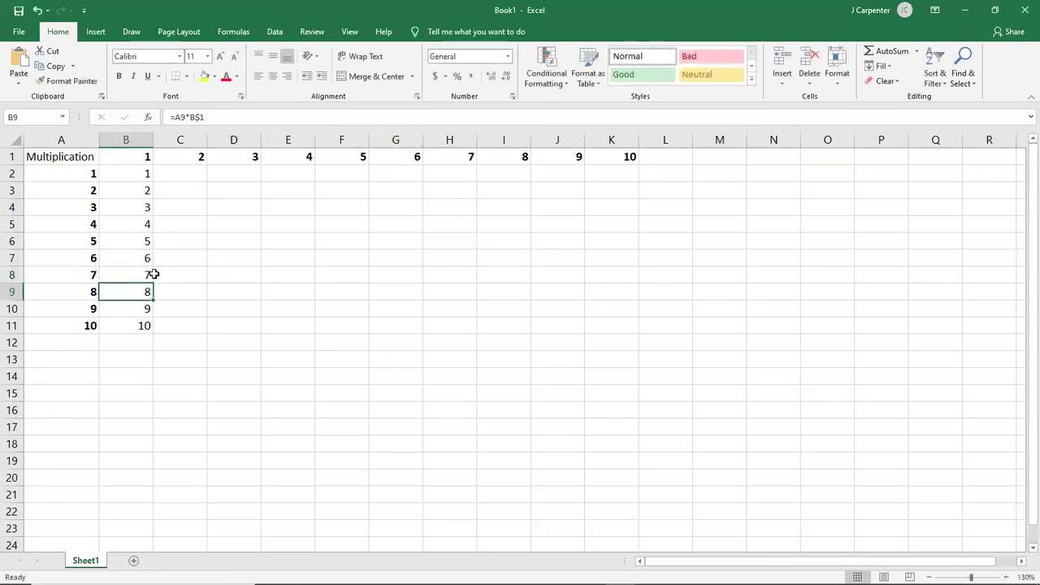
double_click(133, 238)
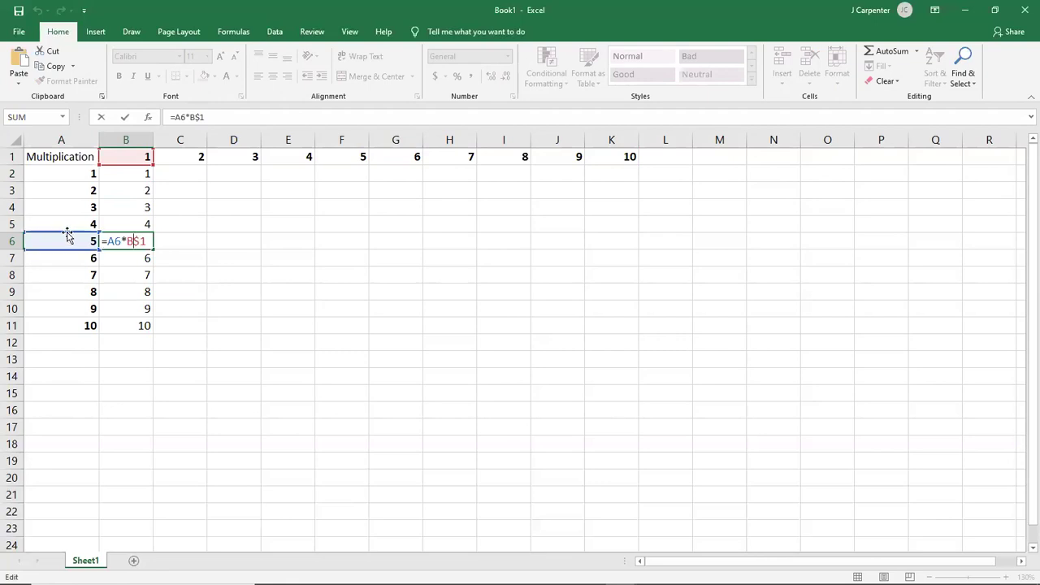
key(Return)
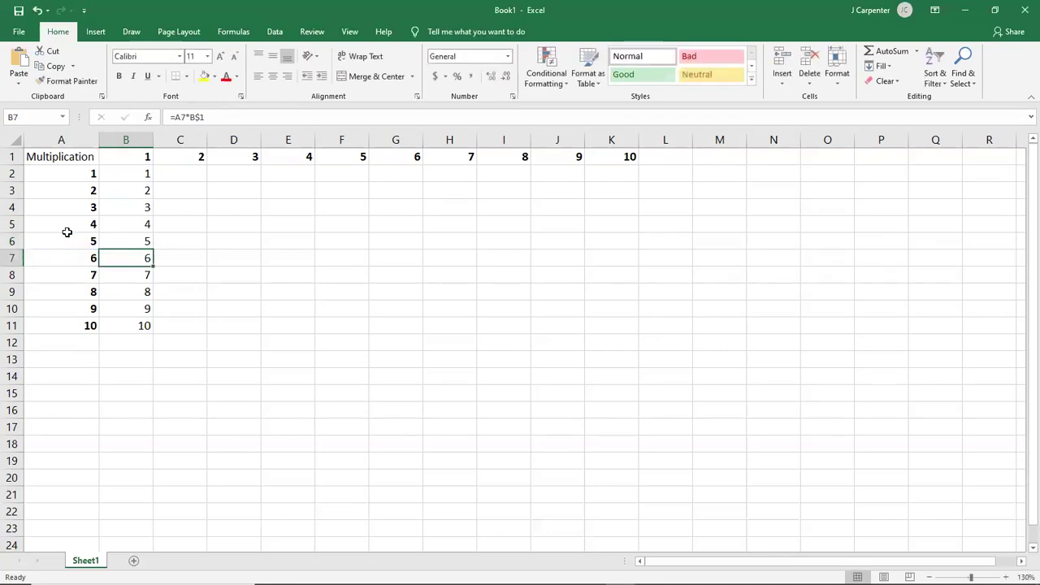
Step: Fill the =A2*B$1 formulas from B2:B11 across through column K
drag(138, 167, 139, 329)
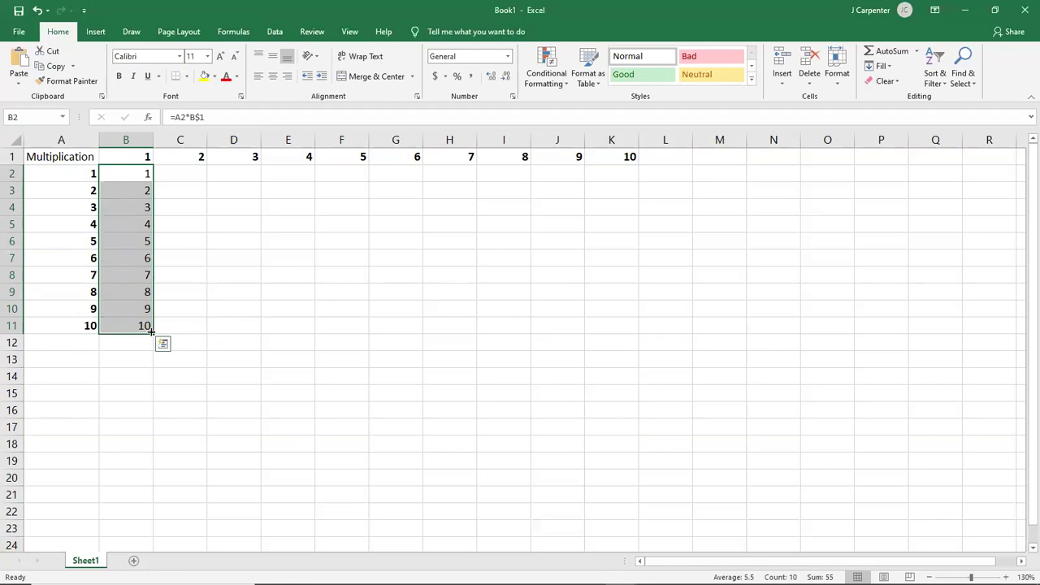
drag(150, 330, 628, 341)
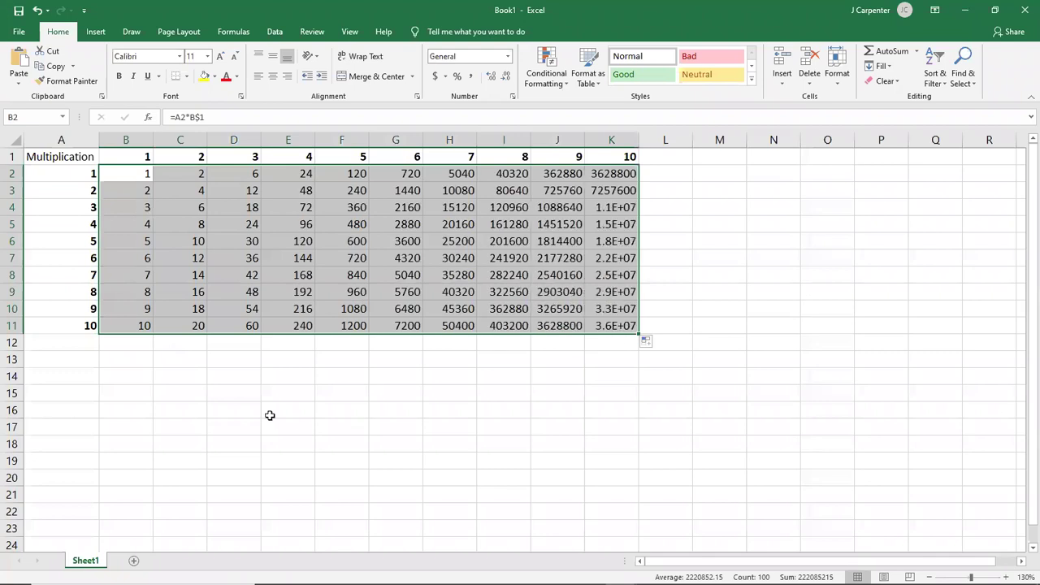
click(270, 414)
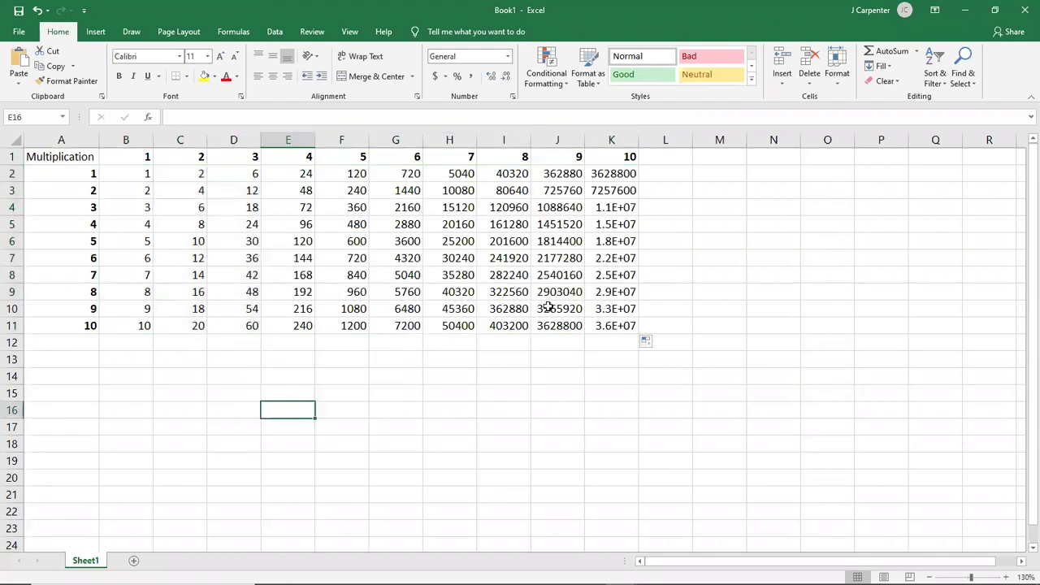
Step: Inspect the cell references in the filled formulas in K11 and G4
click(618, 328)
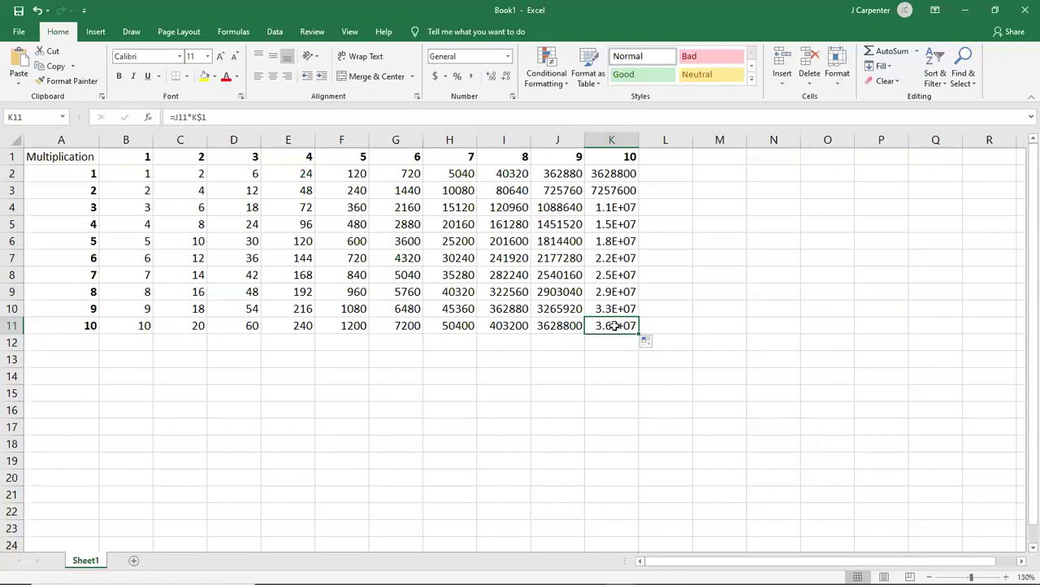
click(394, 210)
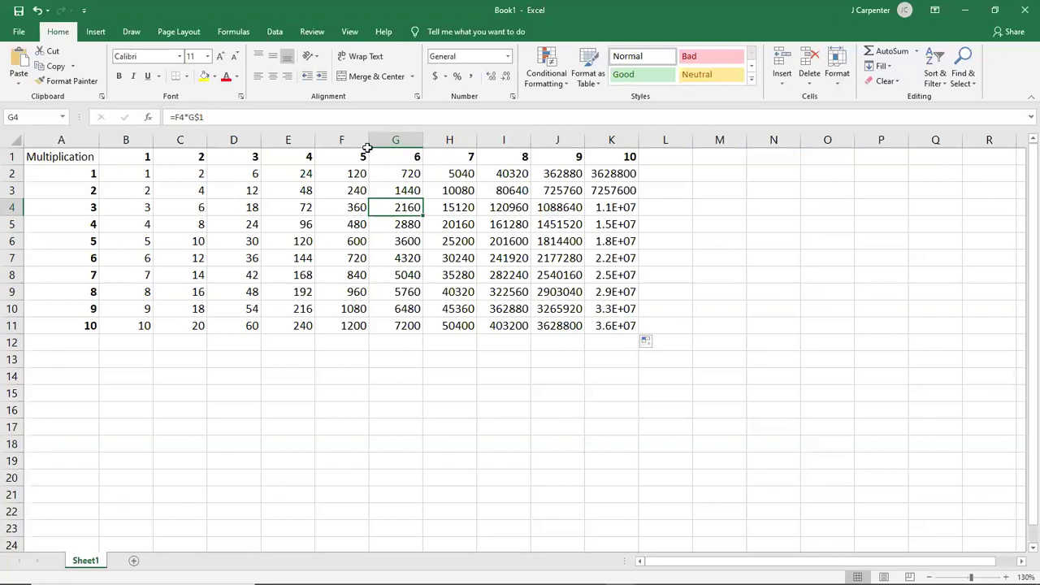
double_click(393, 208)
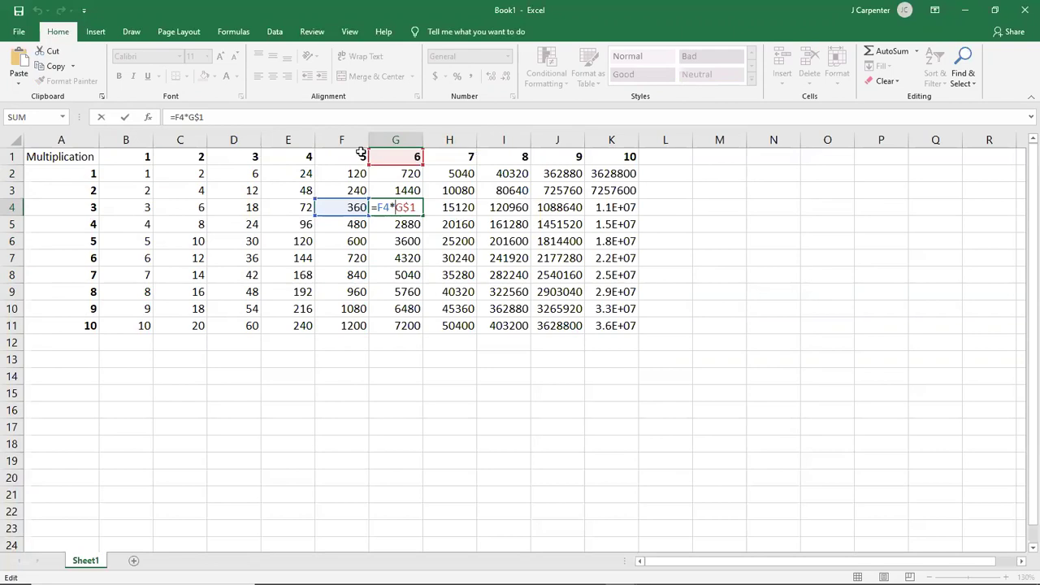
key(Return)
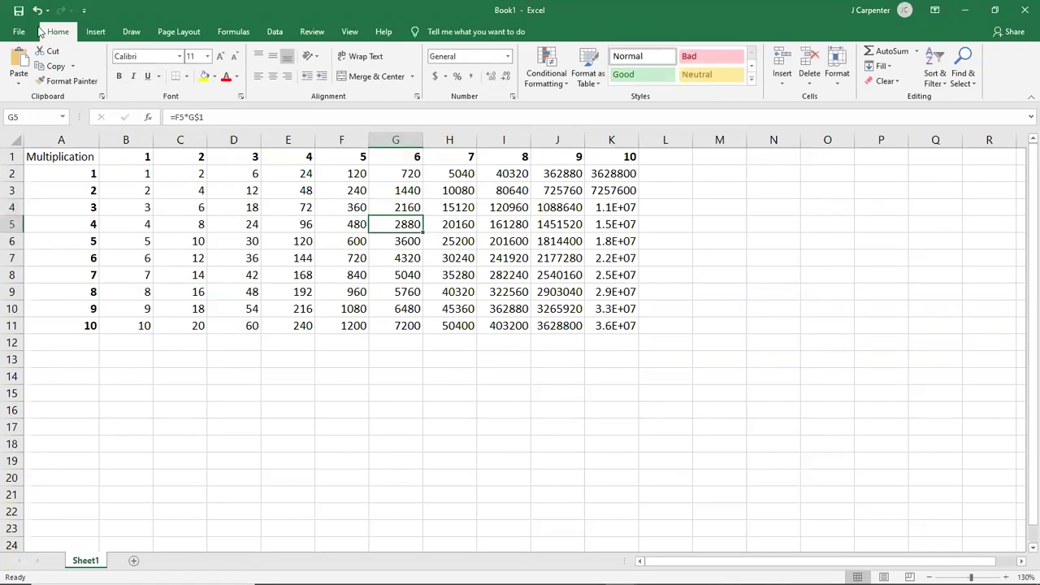
Step: Undo the fill across to column K and the fill down column B, keeping only the formula in B2
click(36, 11)
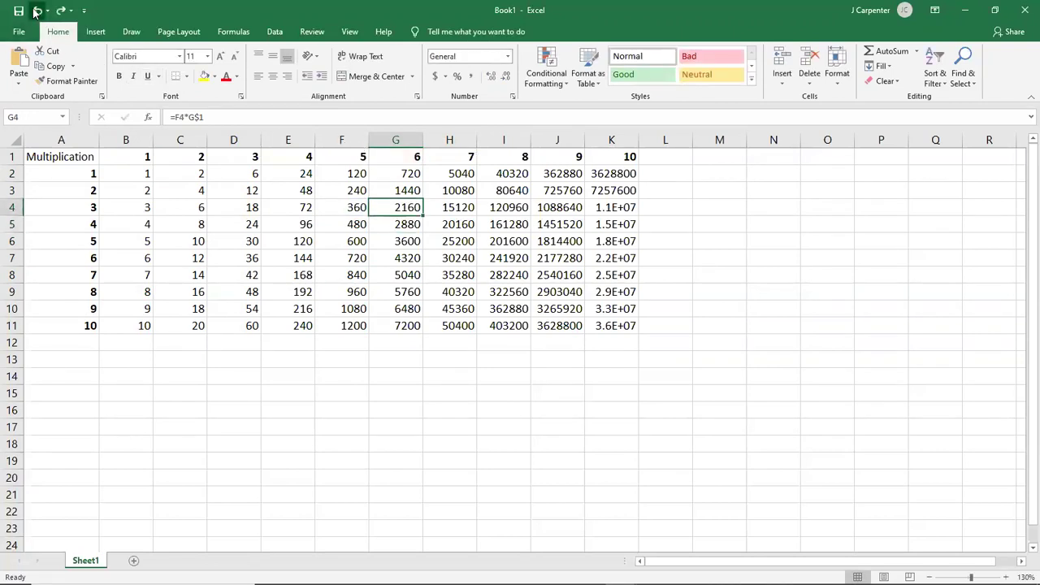
click(36, 12)
click(36, 12)
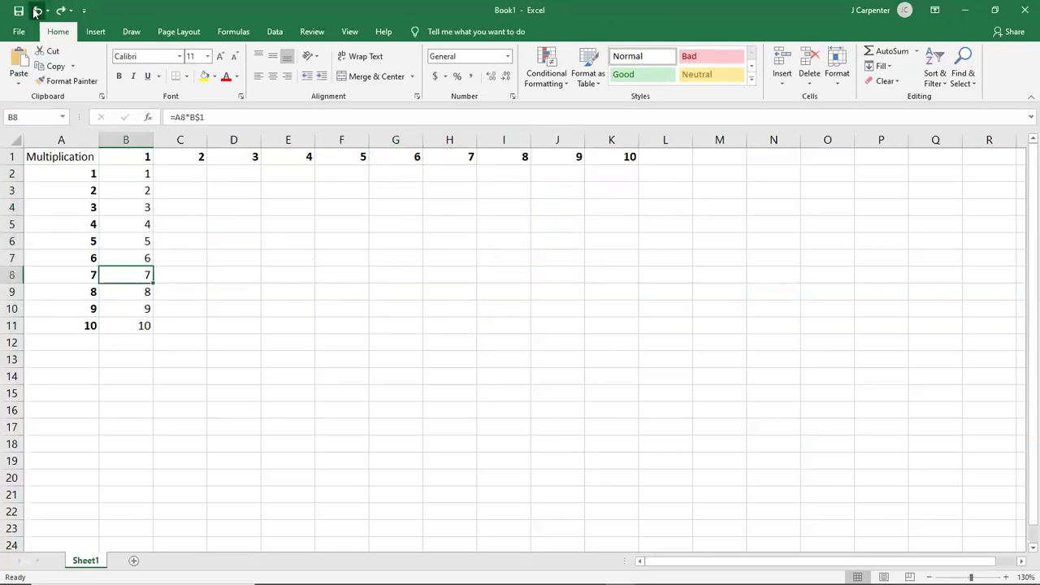
click(35, 11)
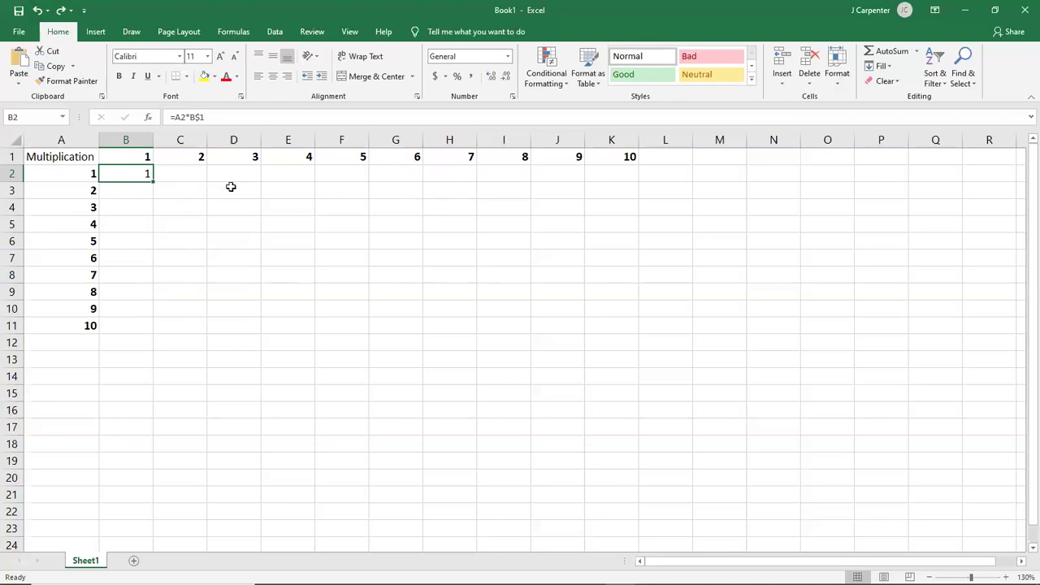
Step: Change the formula in B2 to =A2*$B$1, locking both the column and row of the second reference
double_click(127, 173)
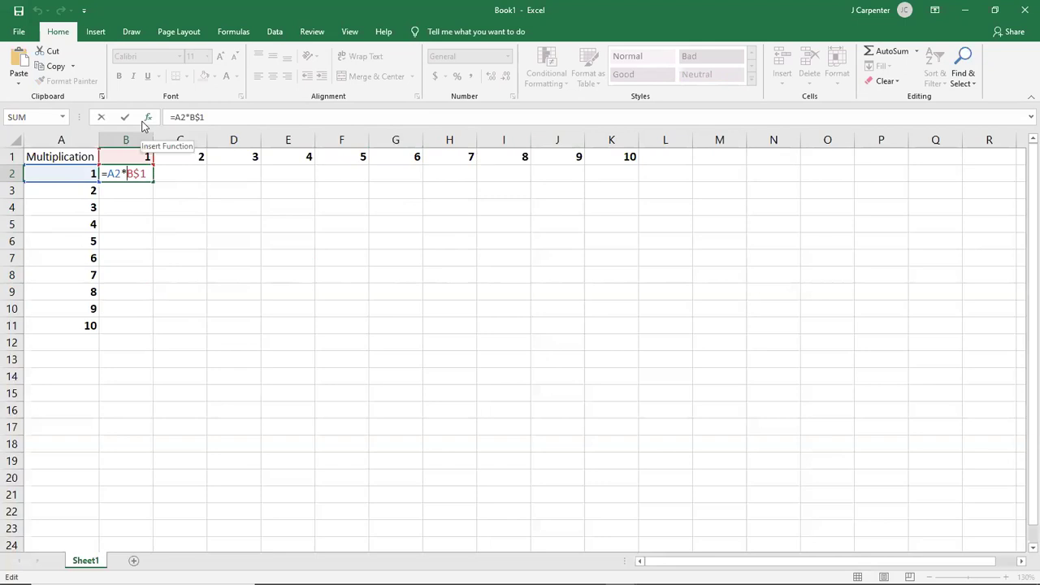
text($)
key(Return)
click(143, 170)
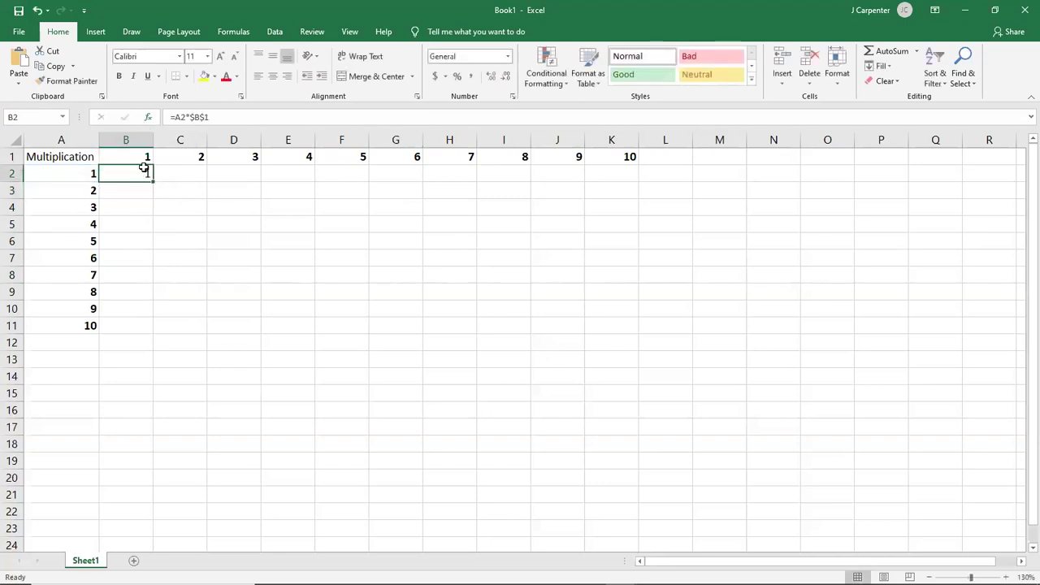
double_click(129, 170)
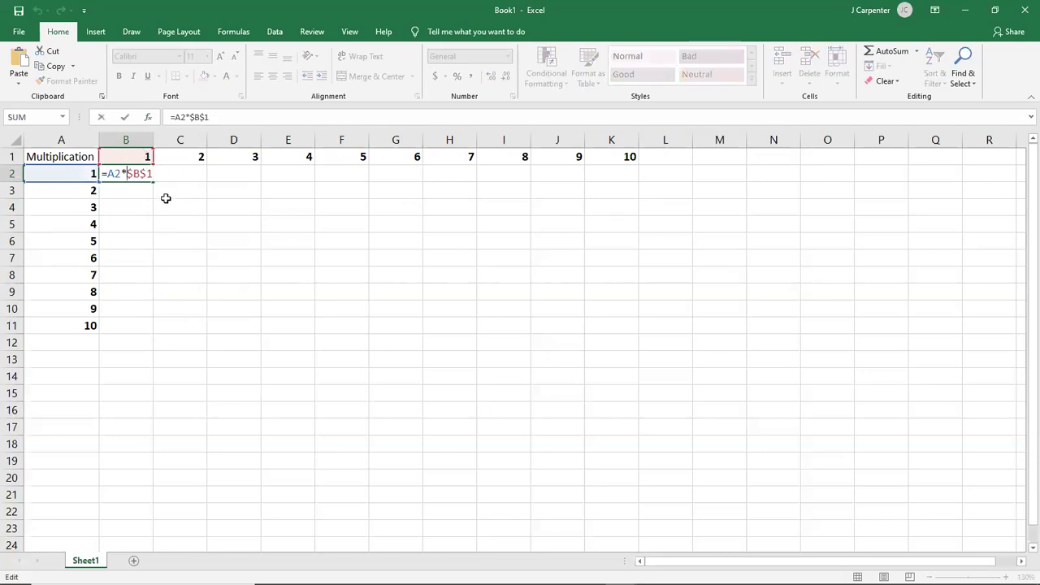
key(Return)
click(144, 177)
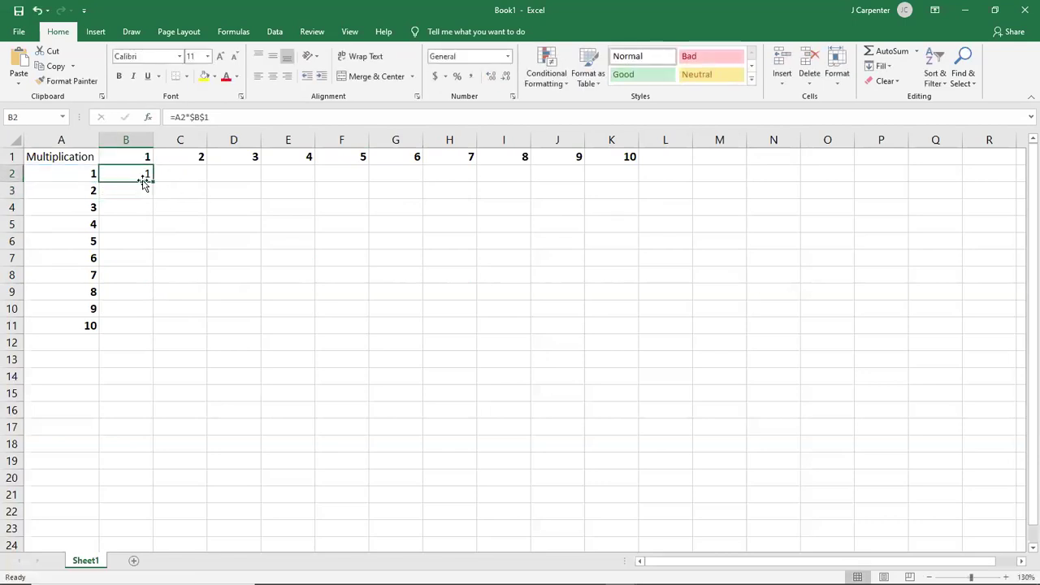
Step: Fill the =A2*$B$1 formula from B2 down to row 11 and across to column K
drag(153, 179, 151, 333)
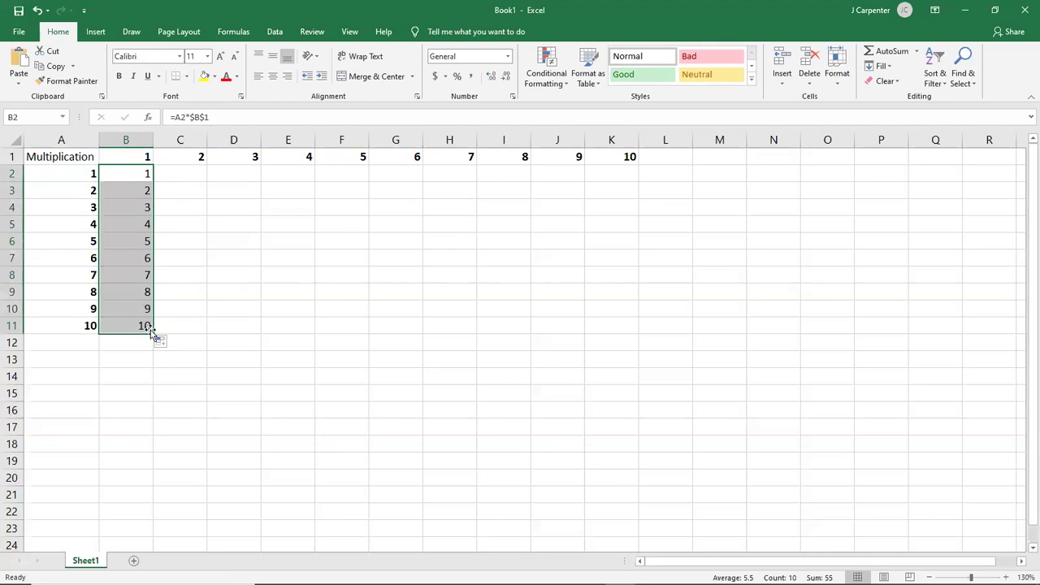
drag(150, 330, 638, 334)
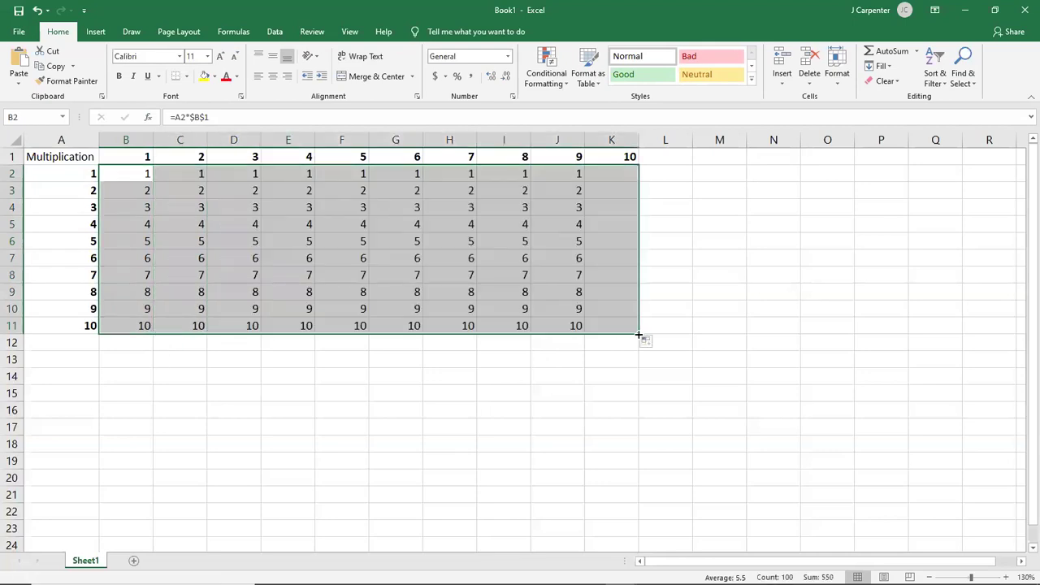
click(253, 375)
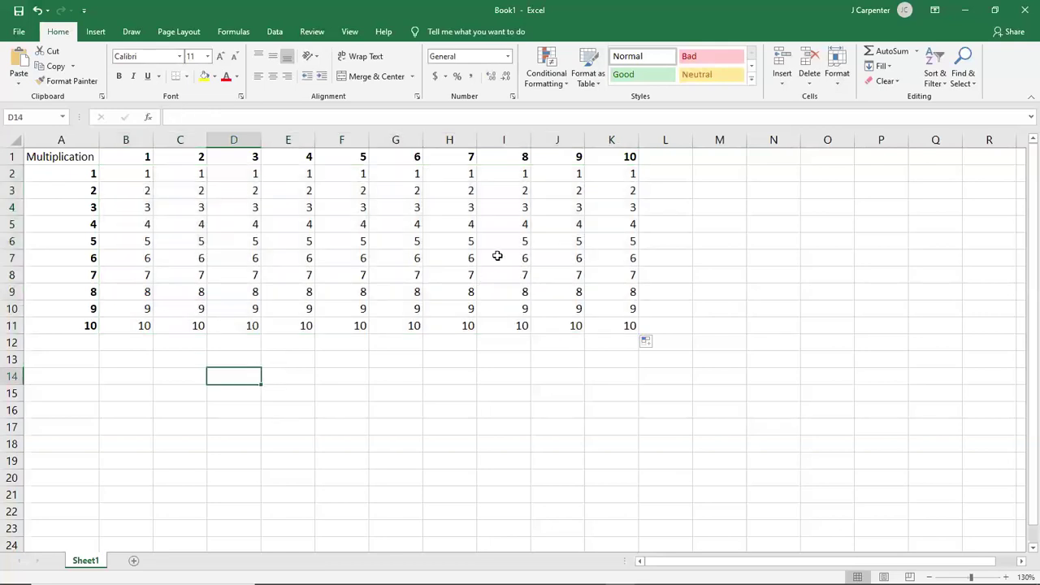
Step: Inspect the cell references in the filled formula in I7
click(497, 256)
double_click(497, 258)
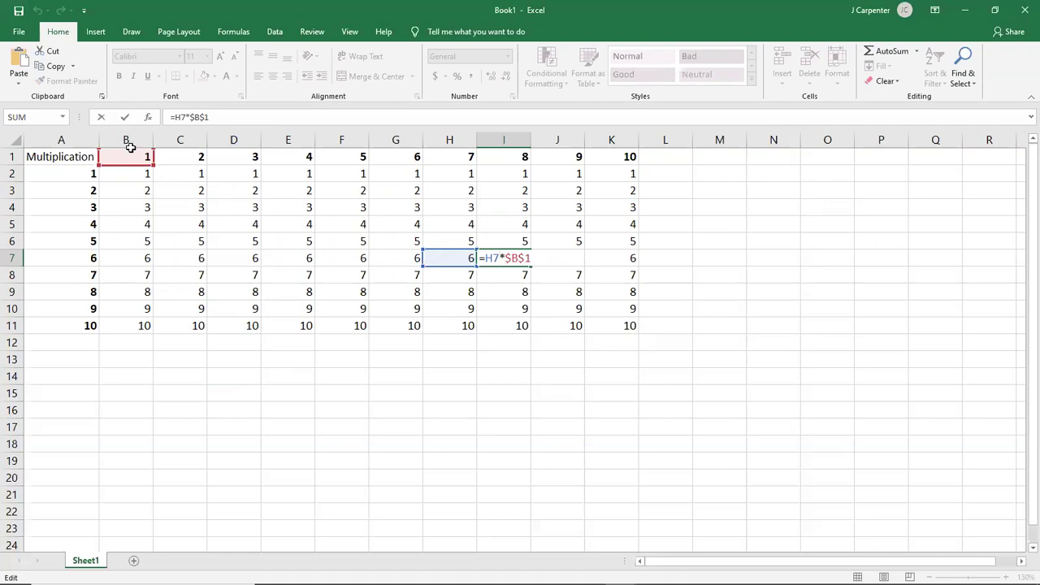
key(Return)
key(Return)
key(Return)
Step: Undo both fills of the =A2*$B$1 formula so only B2 holds it
click(35, 10)
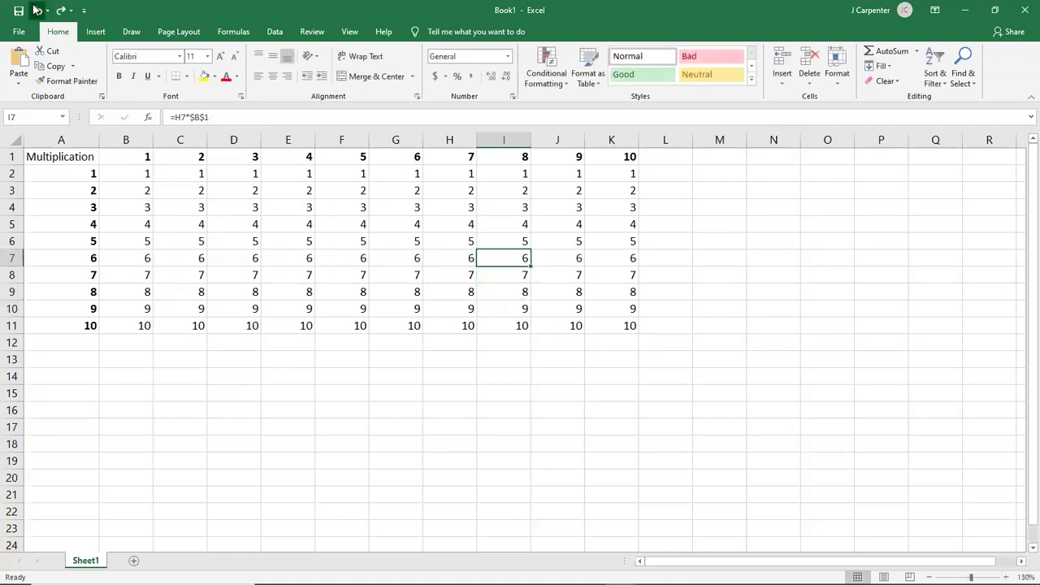
click(35, 10)
click(35, 10)
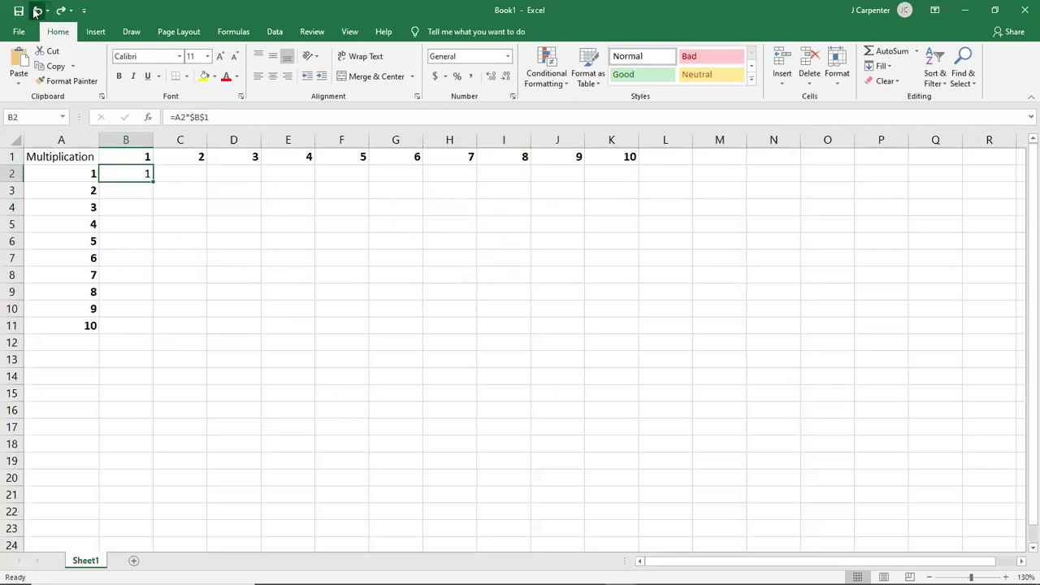
Step: Change the formula in B2 to =A$2*B$1, locking only the row of each reference
double_click(120, 174)
click(130, 172)
key(BackSpace)
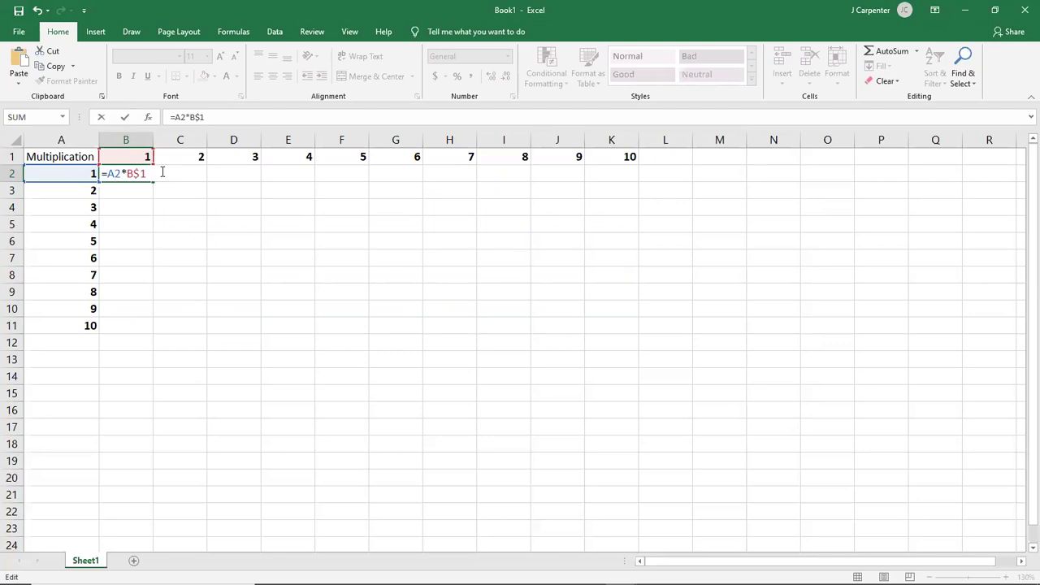
text($)
key(Return)
click(147, 174)
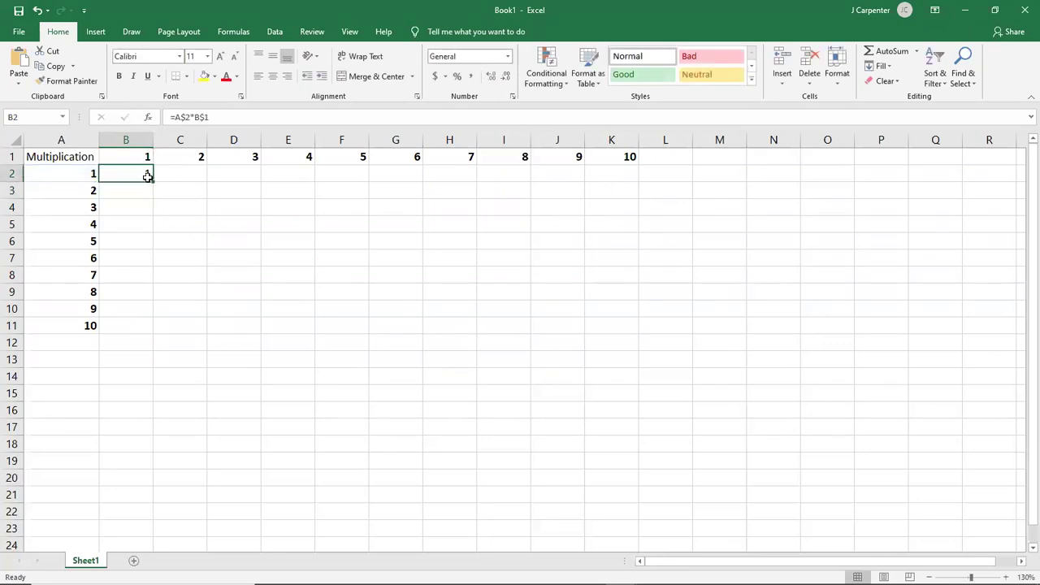
Step: Fill the =A$2*B$1 formula from B2 through K11 and inspect the cell references in F7
drag(153, 181, 641, 354)
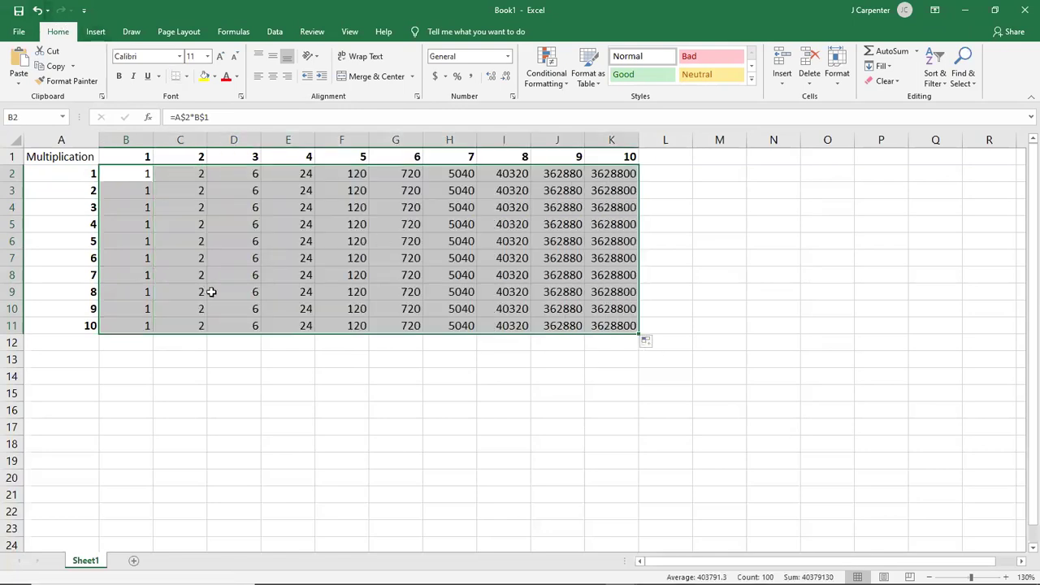
click(325, 406)
double_click(348, 258)
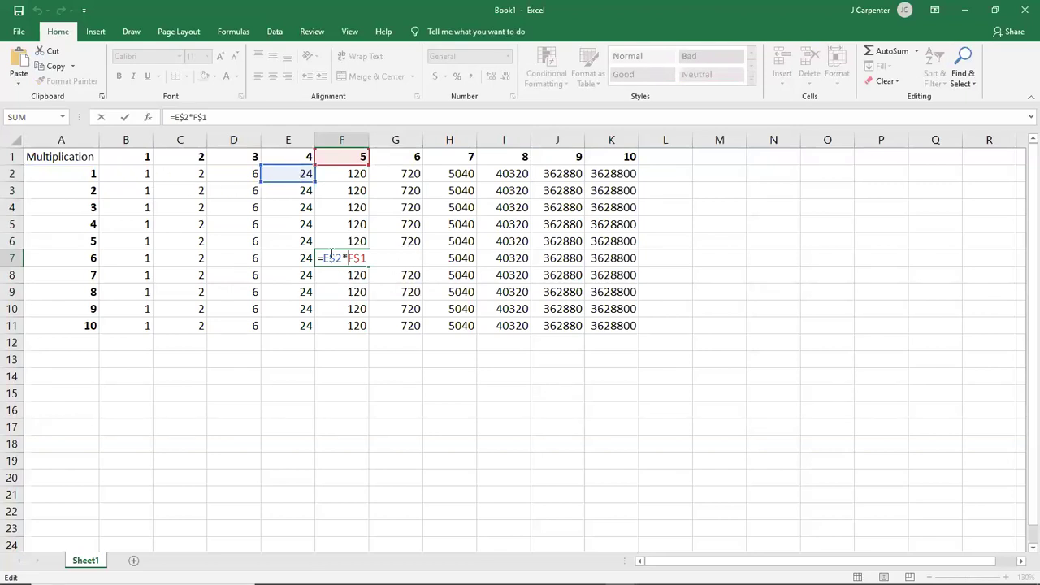
Step: Leave the formula in F7 and undo the fill of =A$2*B$1 across the table
click(36, 9)
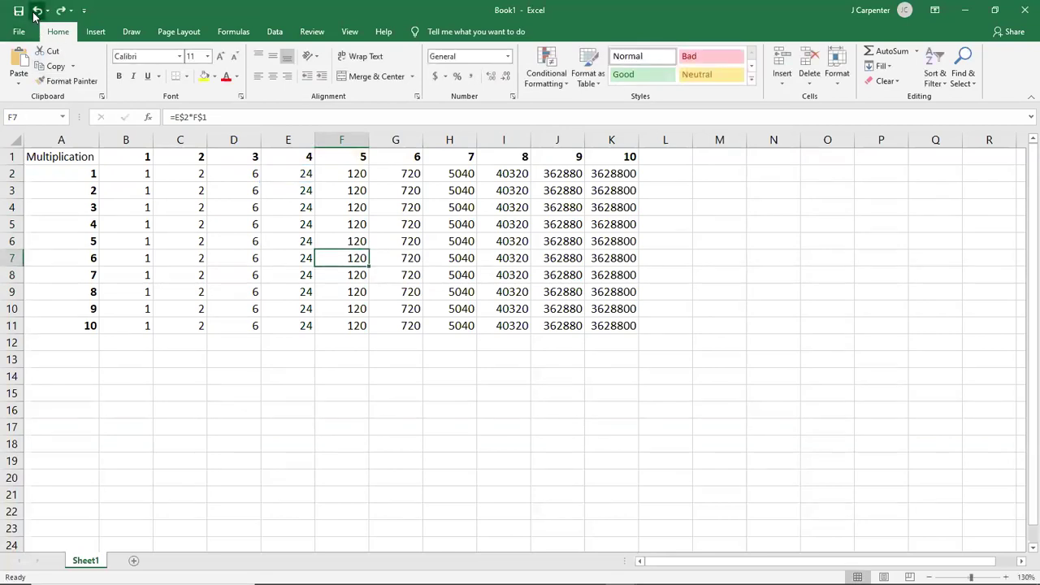
click(36, 10)
click(36, 10)
Step: Change the formula in B2 to =$A2*B$1, locking the first reference's column and the second reference's row
double_click(149, 174)
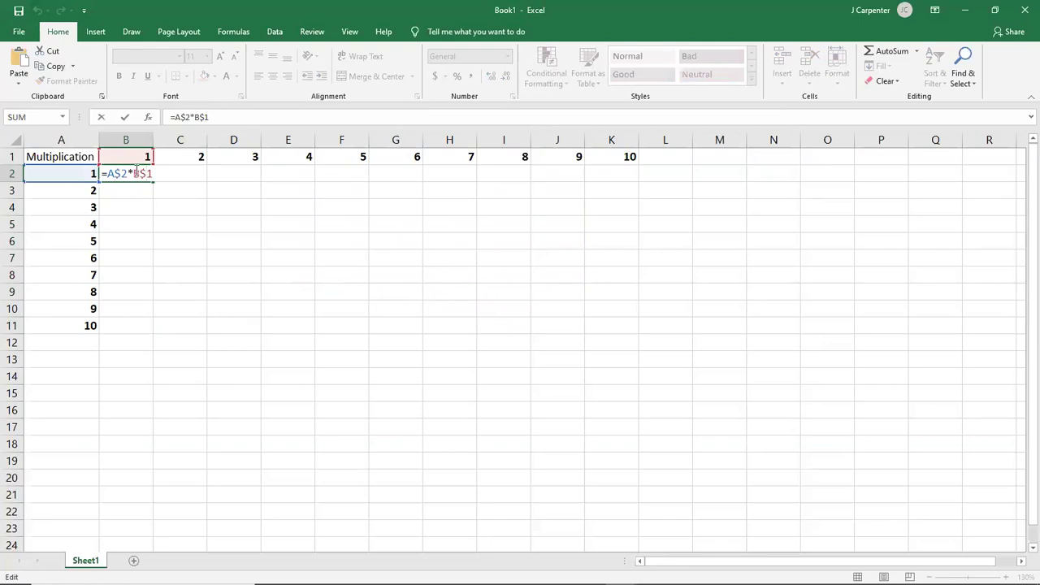
key(BackSpace)
key(Left)
text($)
key(Return)
Step: Fill the =$A2*B$1 formula from B2 through K11 and inspect the cell references in B2
click(140, 172)
drag(152, 181, 627, 330)
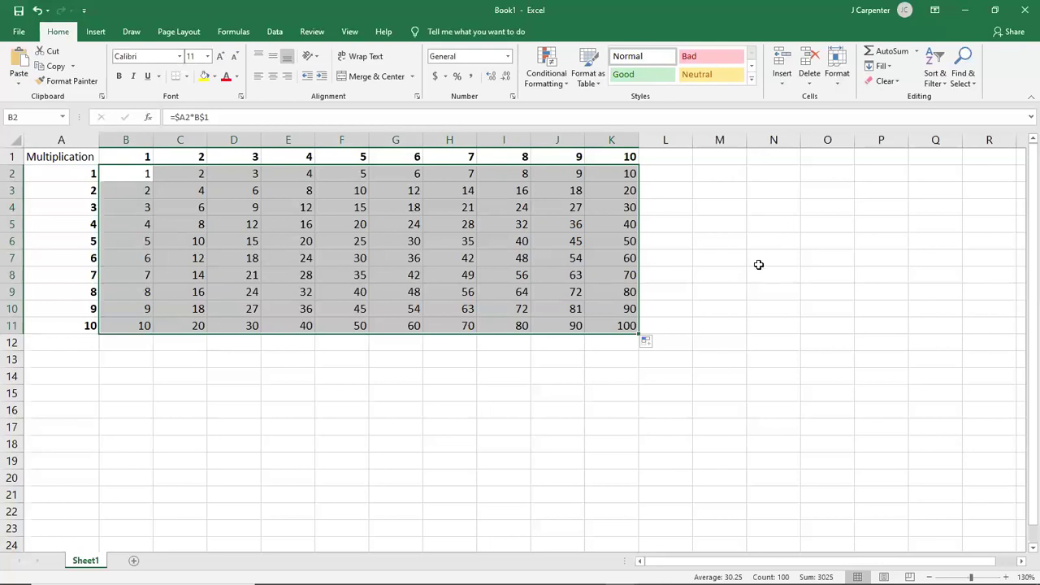
click(713, 322)
double_click(140, 172)
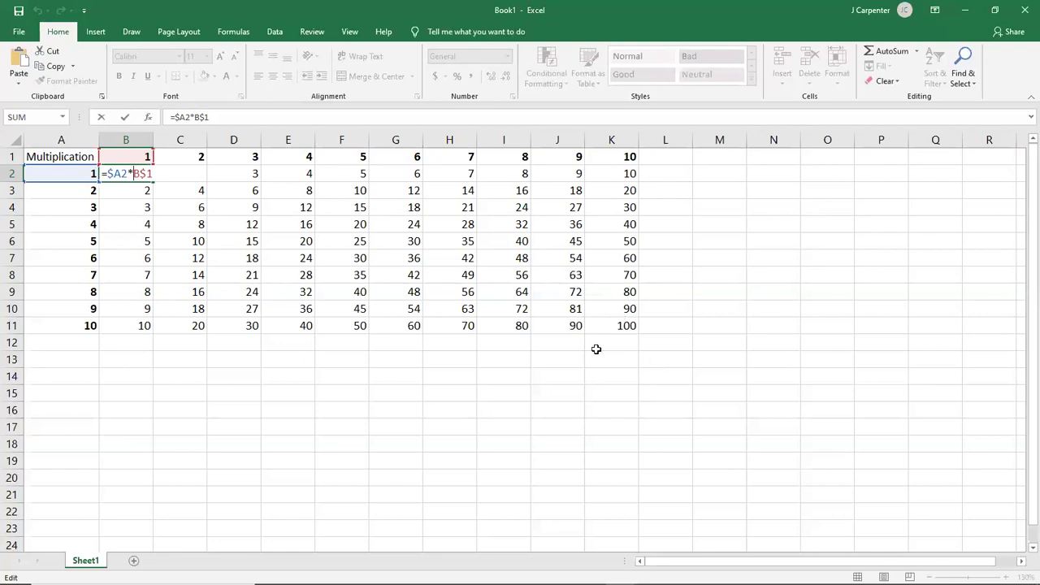
Step: Close the multiplication table workbook and create a new blank workbook
click(1025, 10)
click(571, 376)
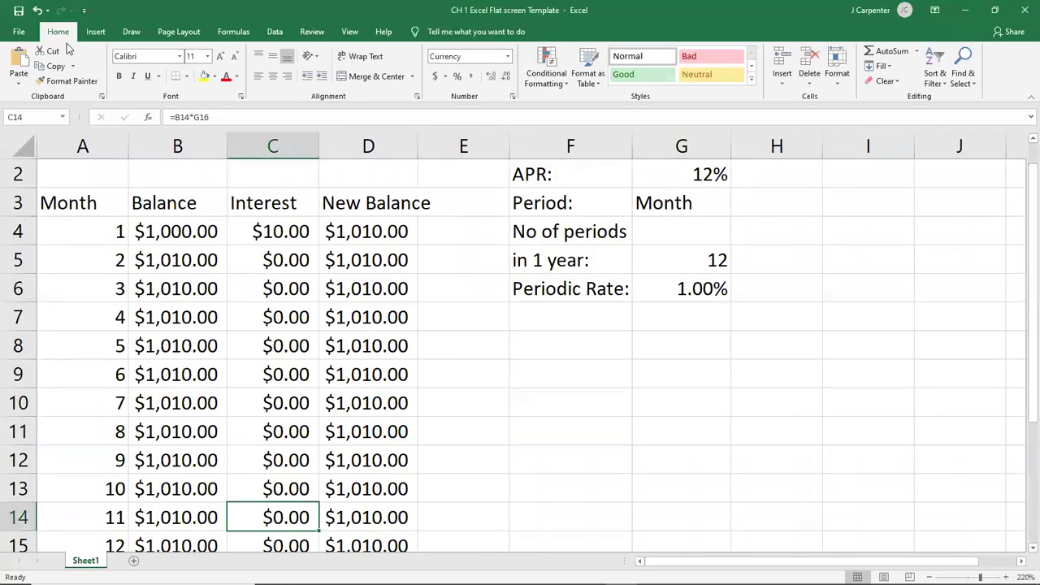
click(19, 31)
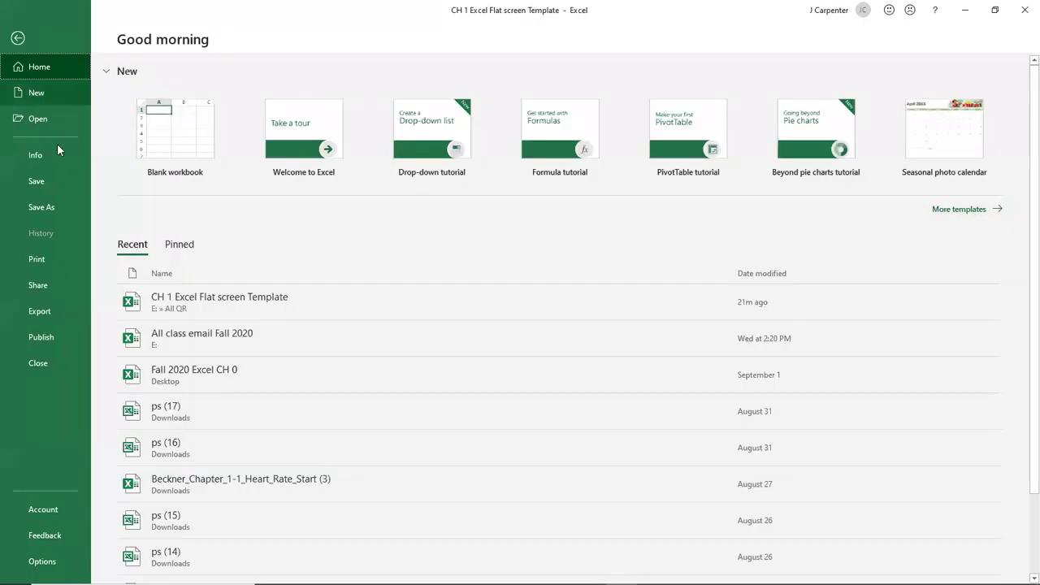
click(178, 139)
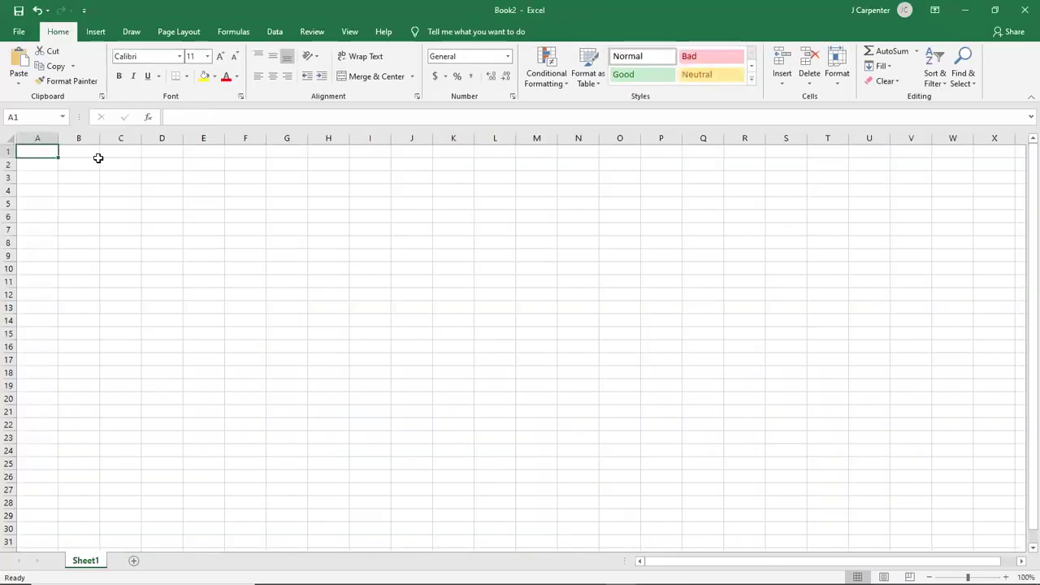
Step: Enter the heading mult in A1 and fill the numbers 1 to 10 down A2:A11
text(mult)
key(Return)
text(1)
key(Return)
text(2)
key(Return)
click(32, 171)
drag(51, 167, 34, 289)
click(106, 255)
Step: Enter 1 and 2 in B1 and C1 and extend the series to 10 across B1:K1
key(ctrl+Up)
click(77, 146)
text(1)
key(Tab)
text(2)
key(Return)
drag(92, 151, 143, 158)
click(89, 160)
drag(82, 144, 469, 165)
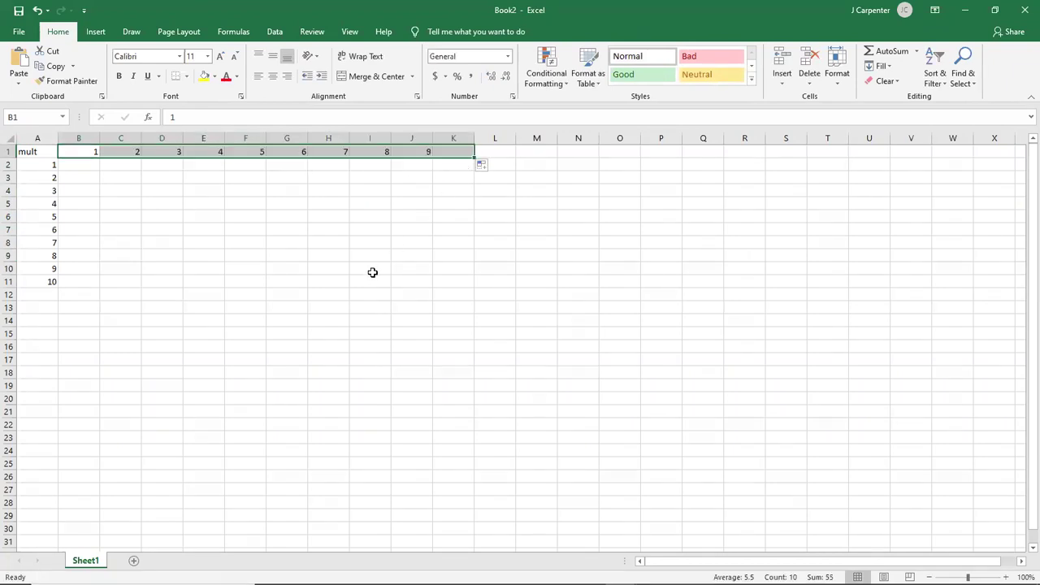
click(371, 268)
Step: Enter the formula =A2*B1 in B2 and fill it down through B11
click(77, 154)
click(82, 161)
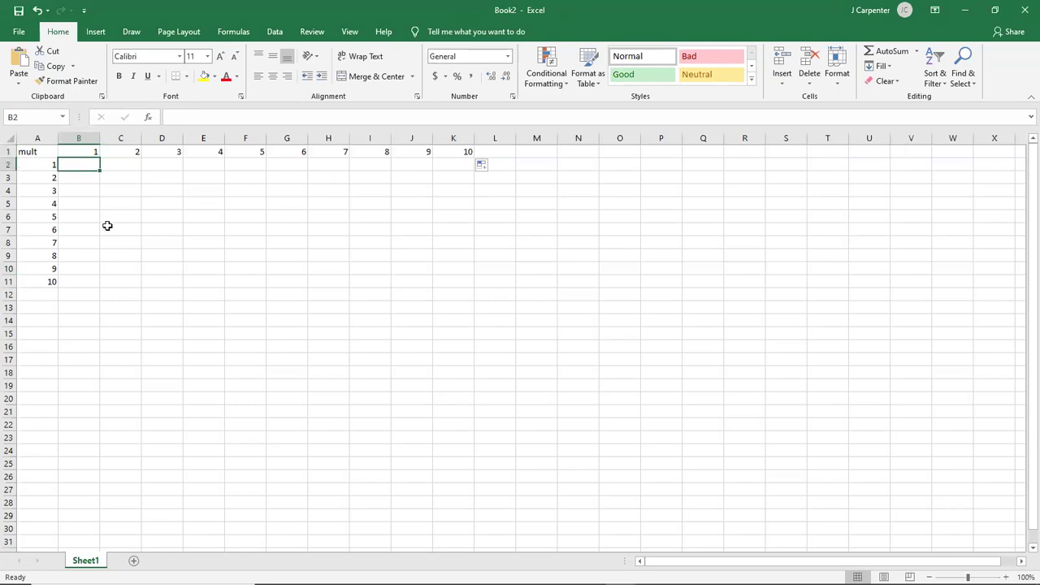
scroll(107, 228, up, 4)
text(=)
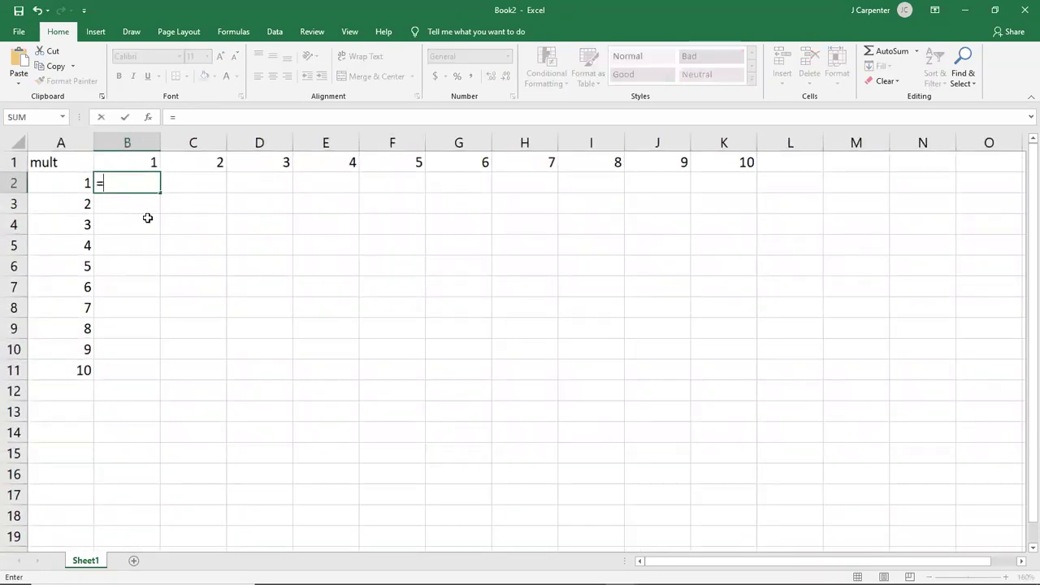
click(70, 183)
text(*)
click(146, 163)
key(Return)
click(146, 180)
drag(157, 193, 139, 378)
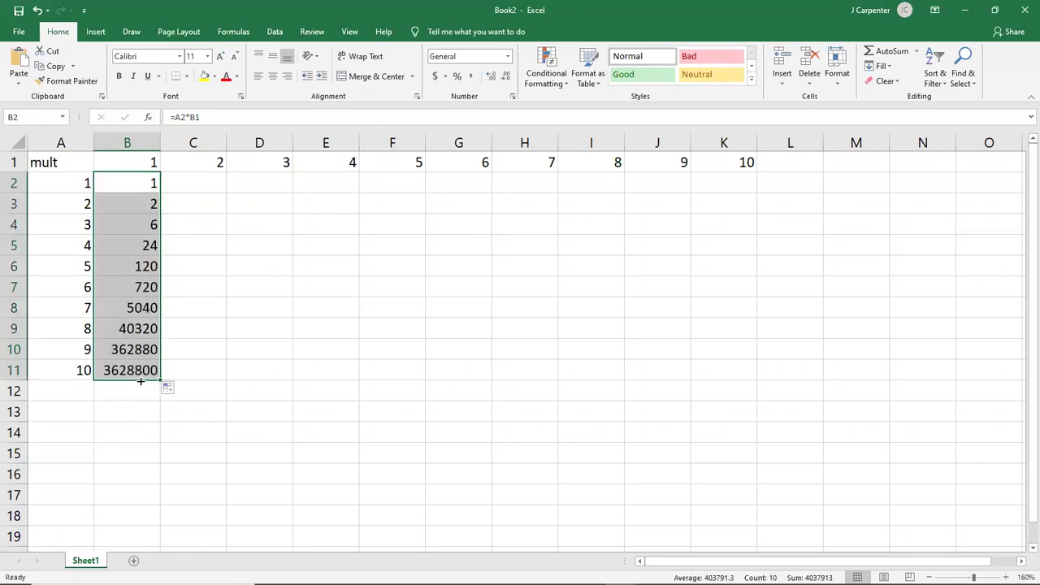
Step: Undo the fill down column B and check the references in the B2 formula
click(38, 10)
double_click(145, 186)
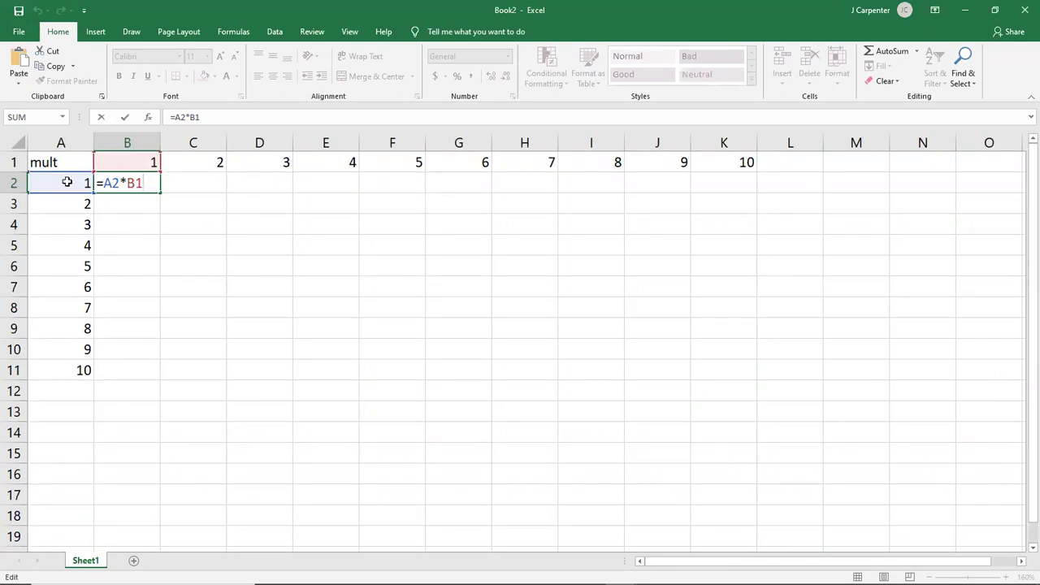
key(Return)
Step: Make the factors in A2:A11 and B1:K1 bold
drag(59, 187, 68, 358)
key(ctrl+b)
drag(142, 165, 727, 161)
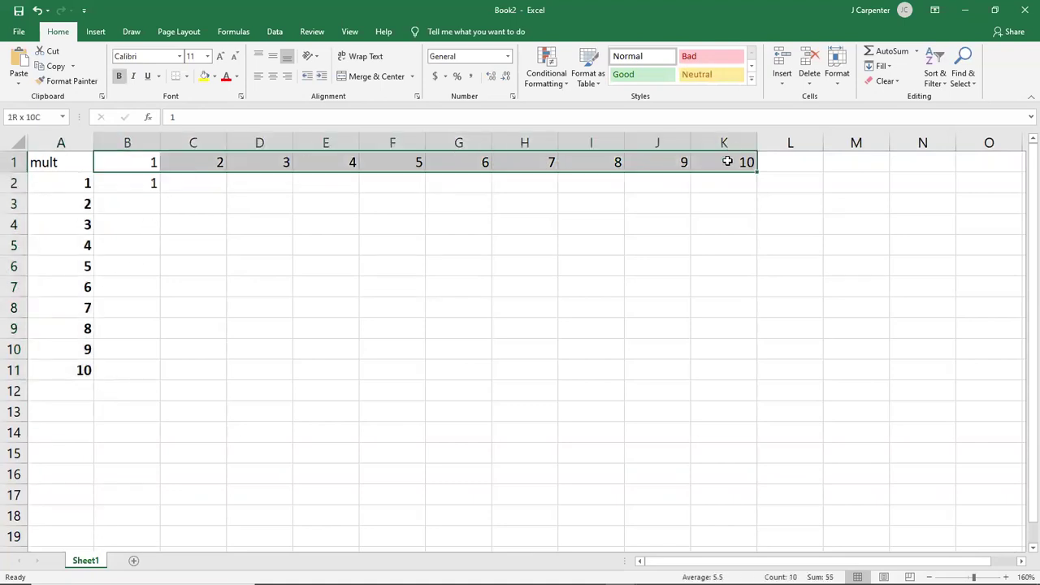
click(481, 316)
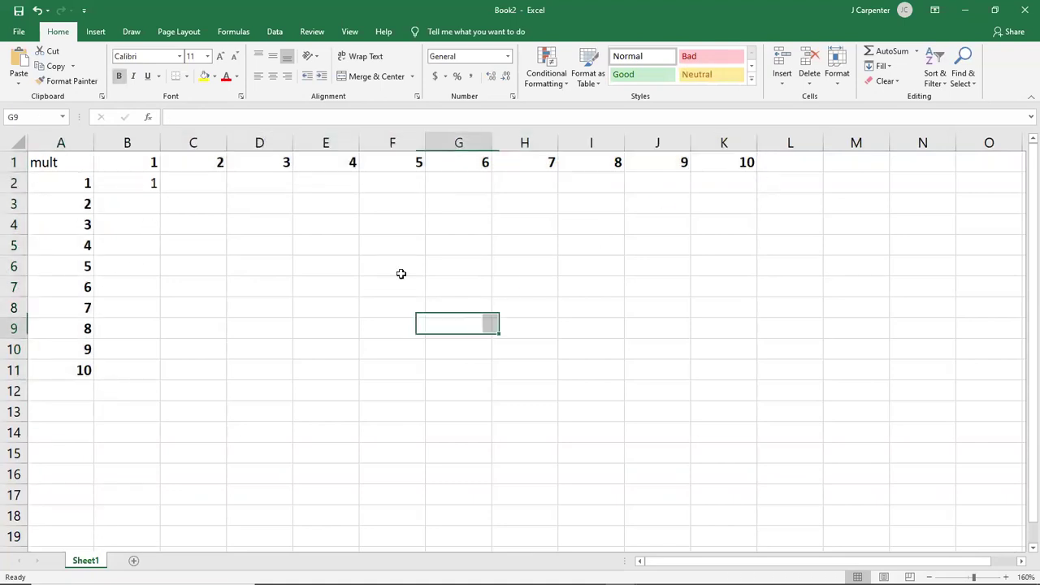
Step: Change the formula in B2 to =$A2*B$1, fixing column A and row 1
double_click(127, 183)
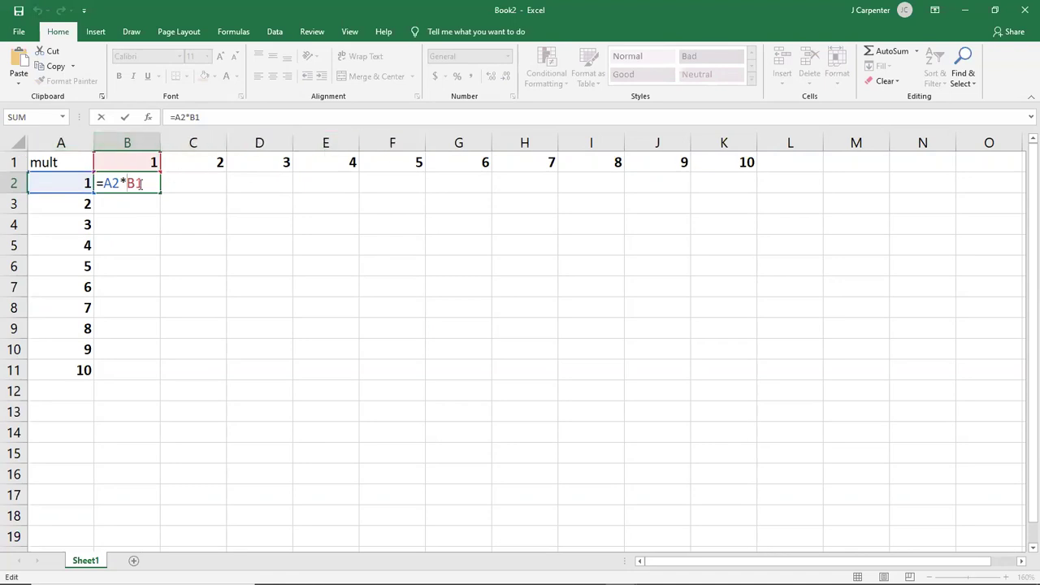
click(107, 182)
text($)
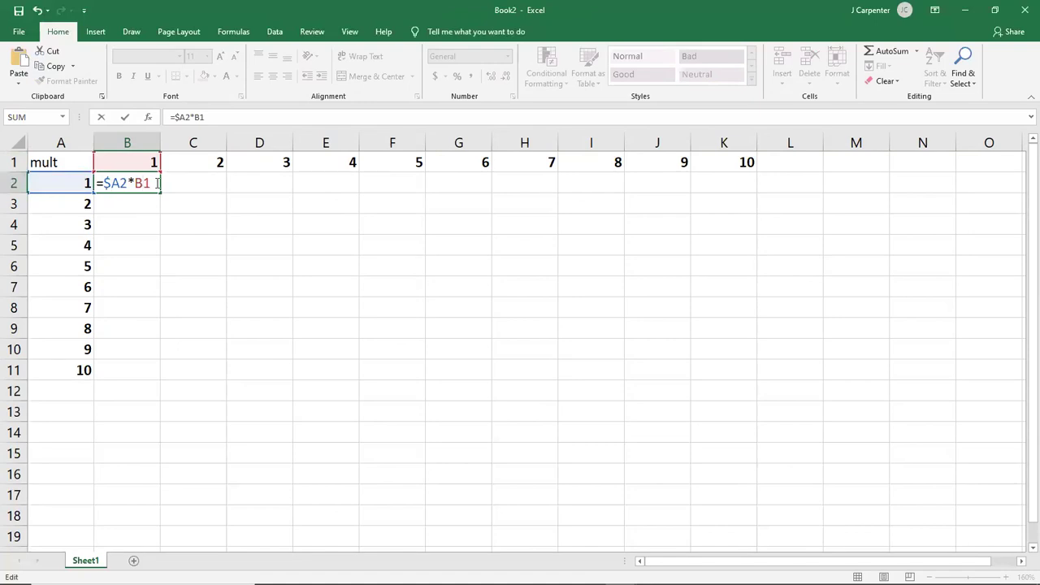
text($)
key(Return)
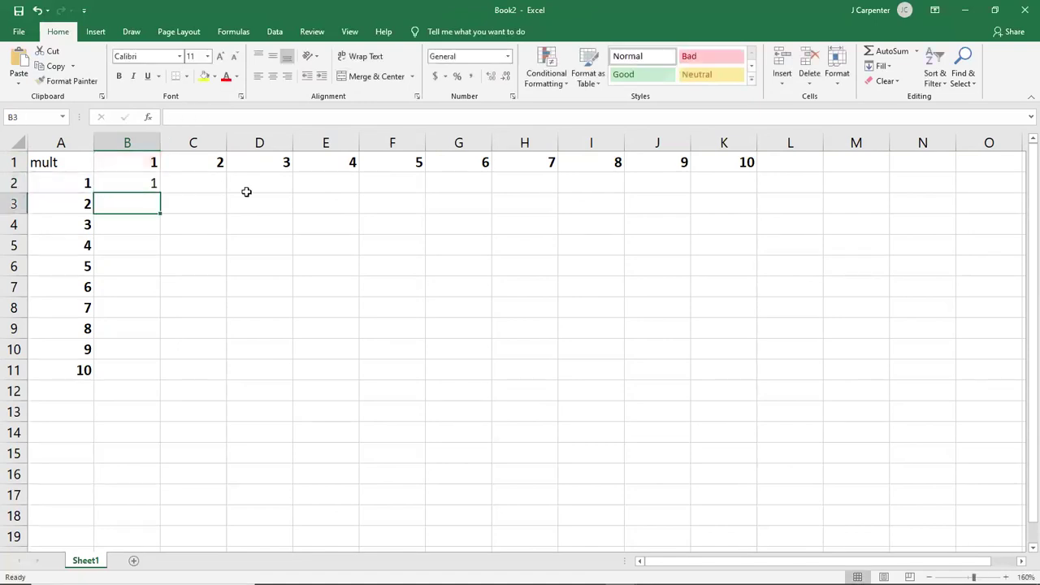
Step: Fill the B2 formula across and down to complete the table through K11
click(138, 183)
drag(160, 193, 763, 378)
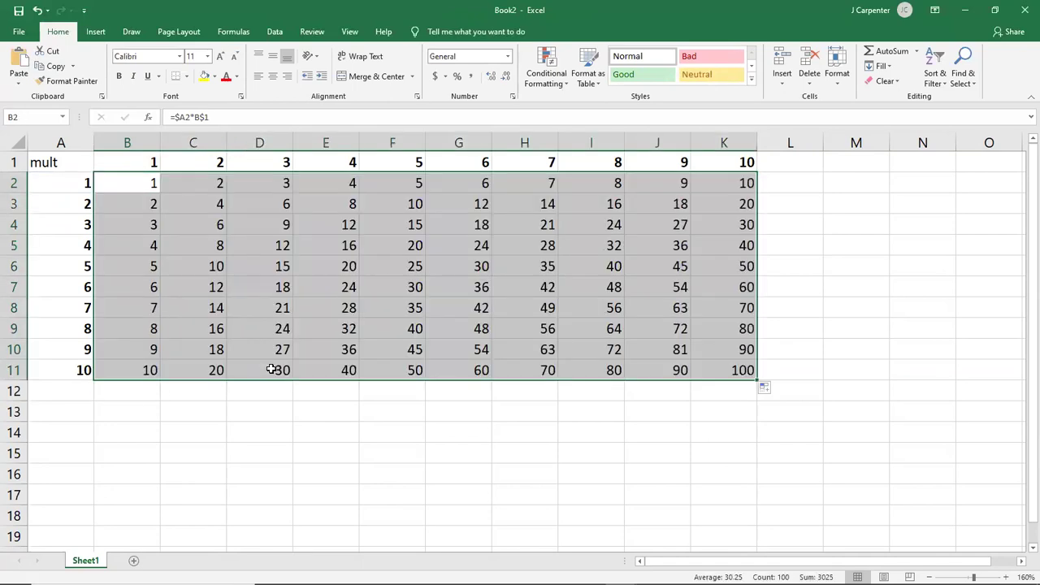
click(236, 423)
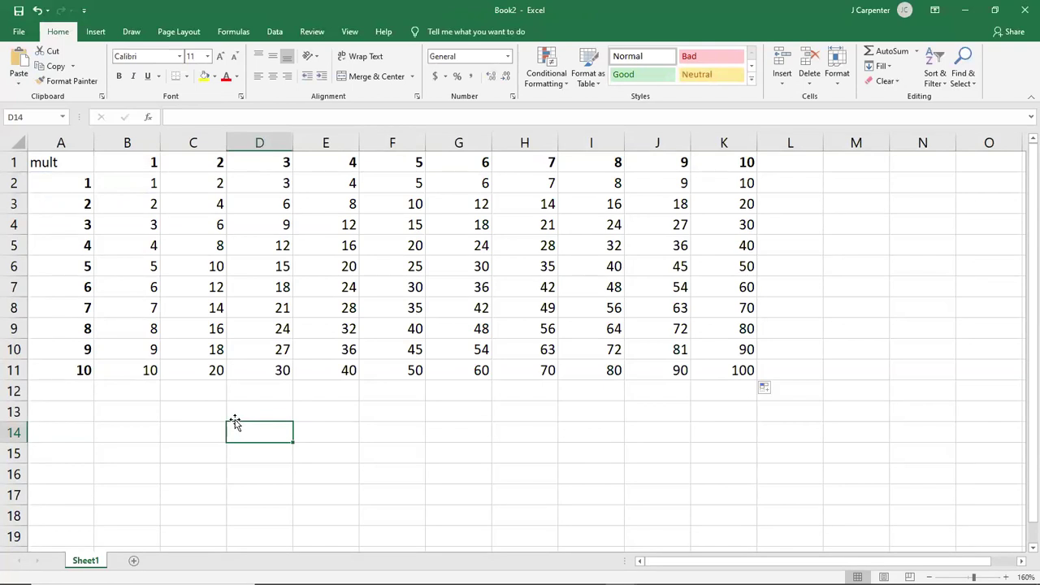
Step: Shade the product cells B2:K11 yellow
drag(127, 185, 720, 366)
click(204, 77)
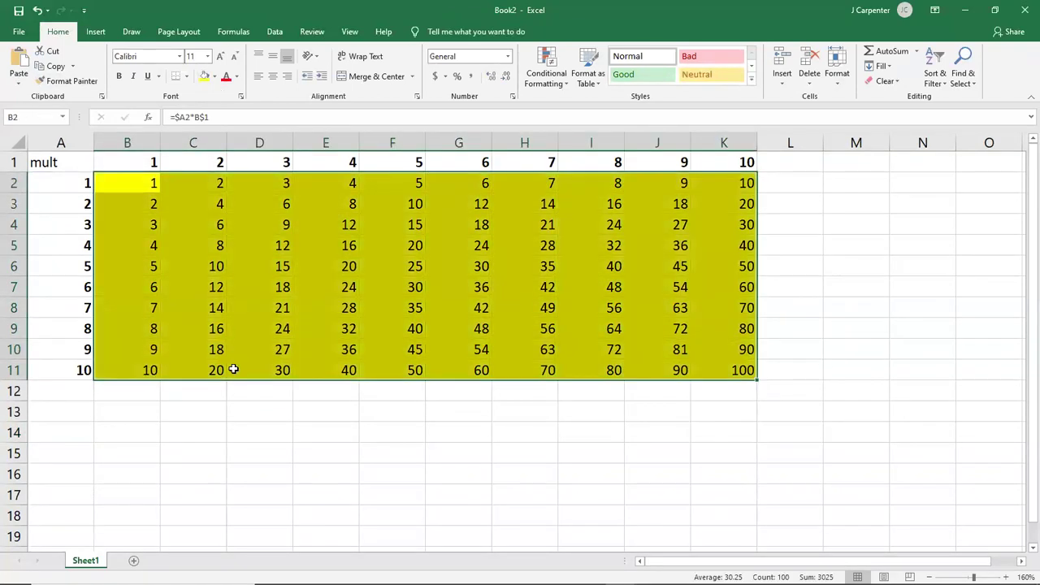
click(207, 417)
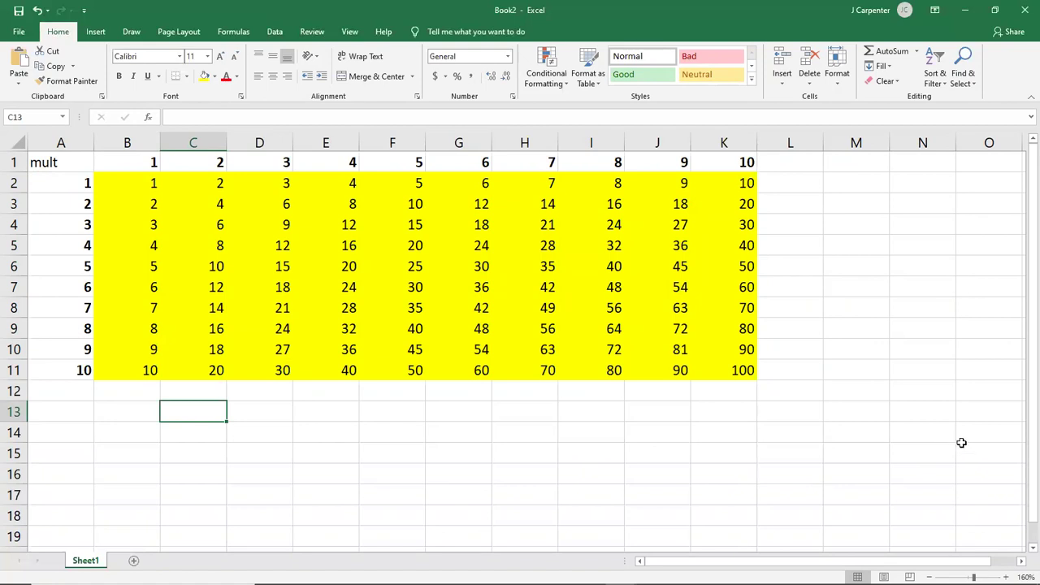
Step: Switch to the Word notes and highlight the rules for the A4, $A4, A$4 and $A$4 references in turn
click(967, 12)
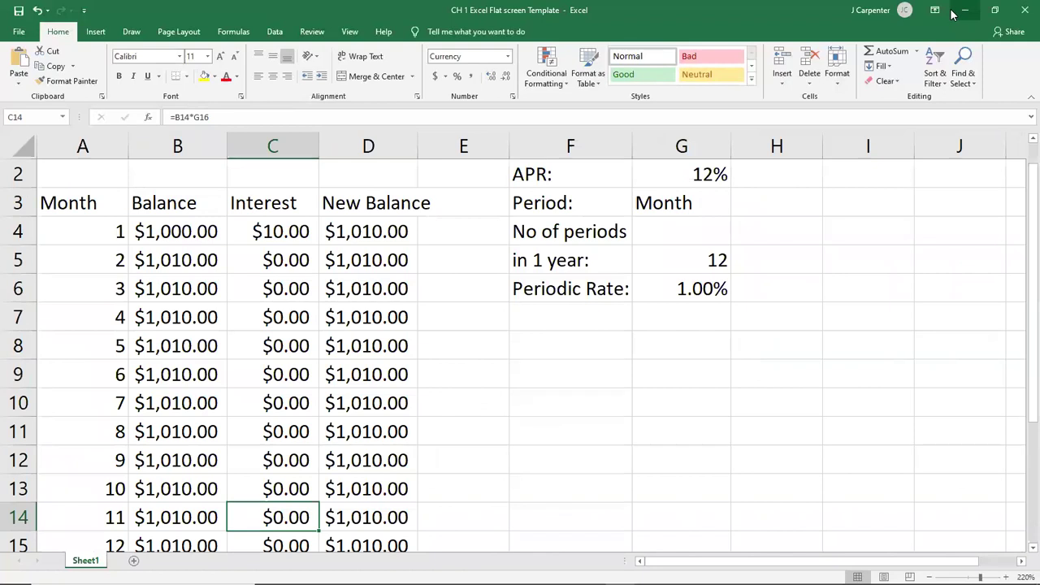
click(964, 12)
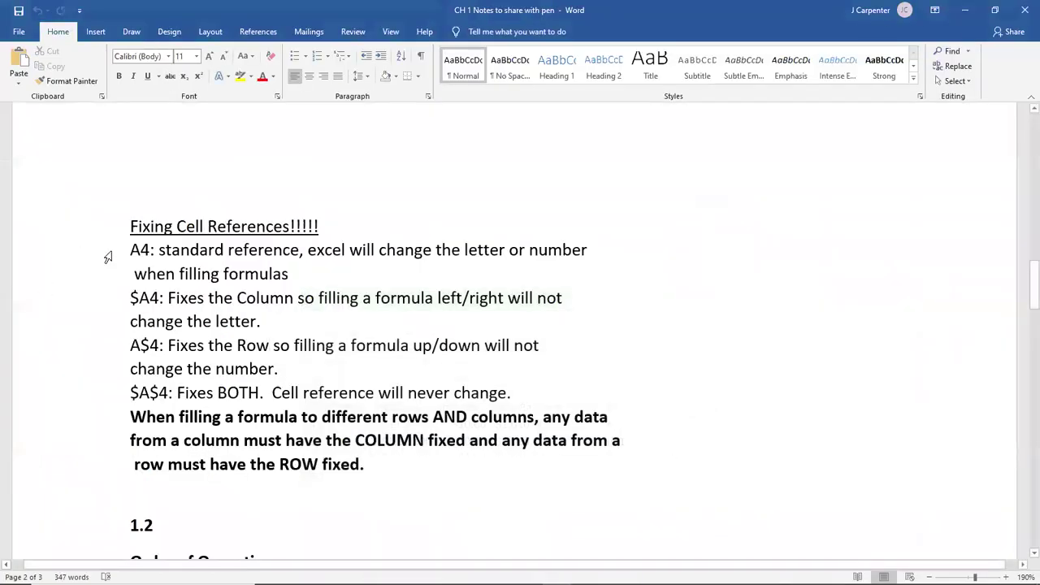
drag(130, 250, 295, 273)
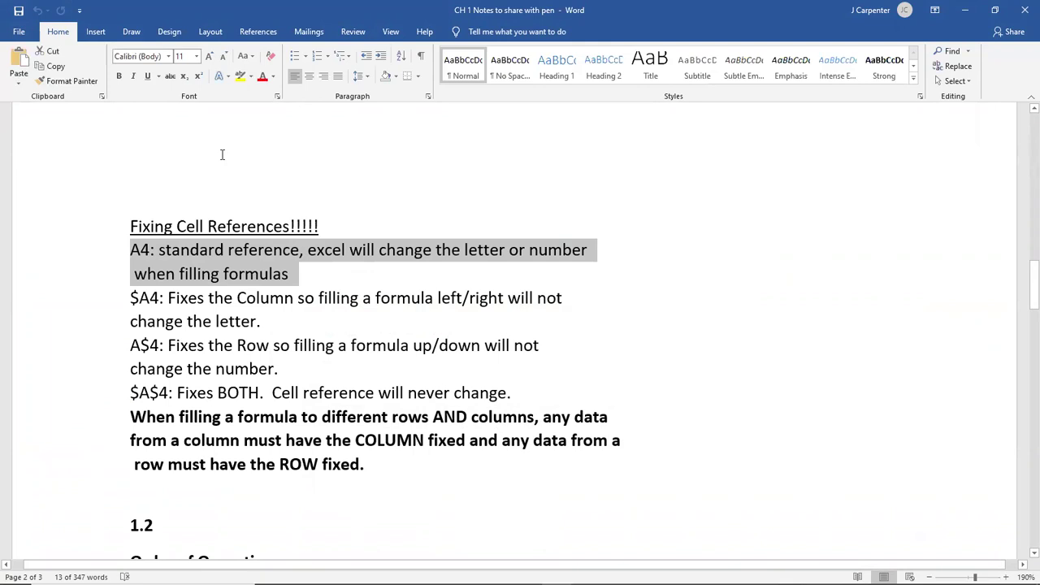
drag(130, 297, 167, 298)
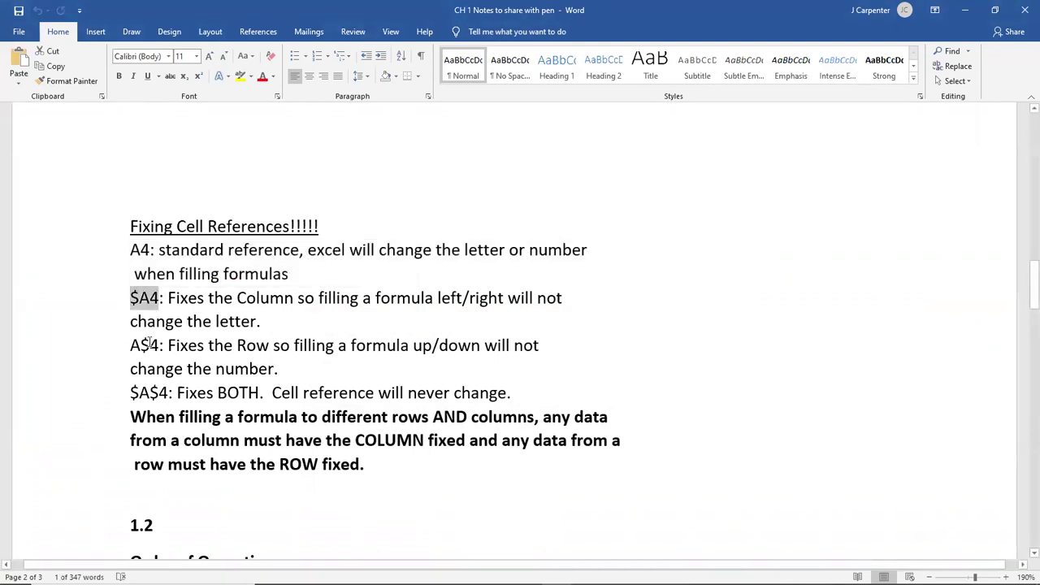
drag(130, 345, 167, 345)
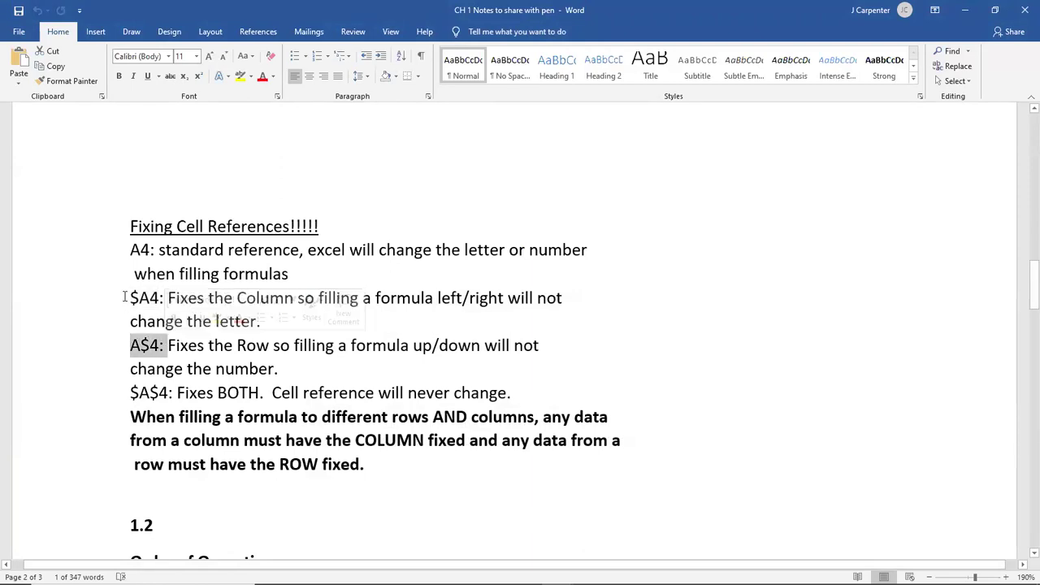
drag(131, 392, 273, 396)
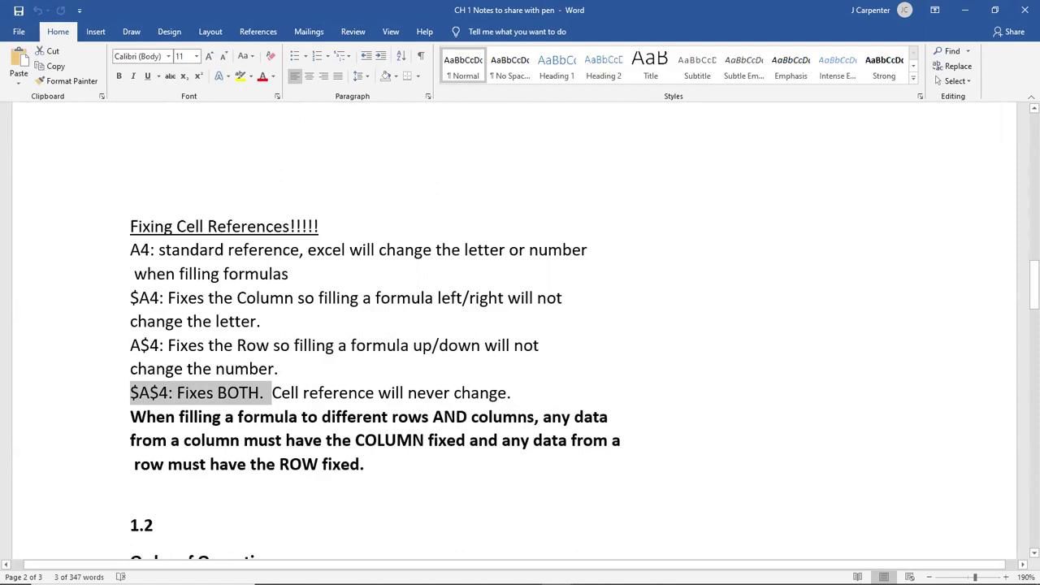
Step: Switch to the CH 1 Excel Flat screen Template workbook in Excel and change the interest formula in C4 to =B4*$G$6
mouse_move(619, 572)
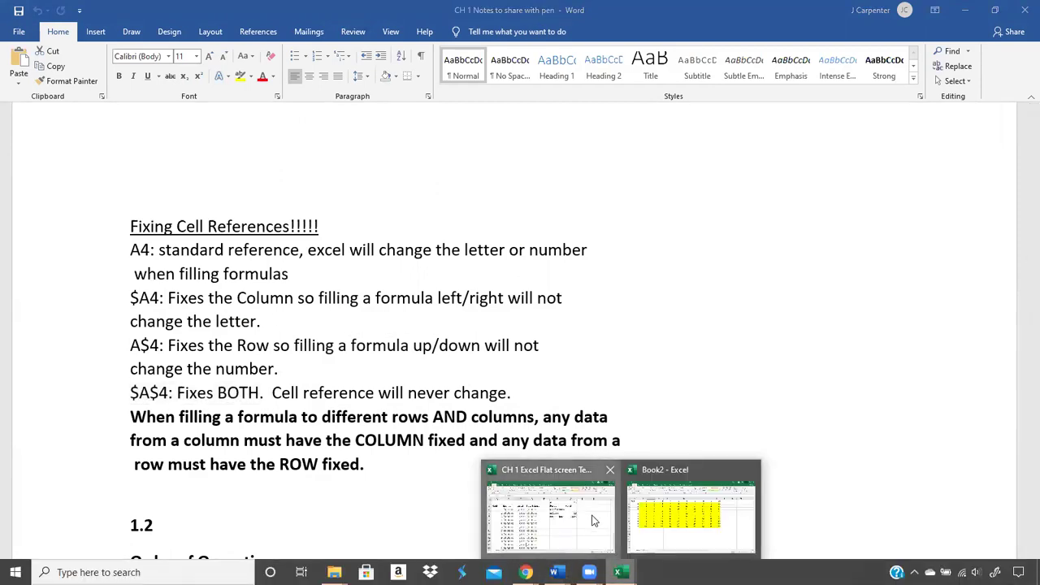
click(595, 522)
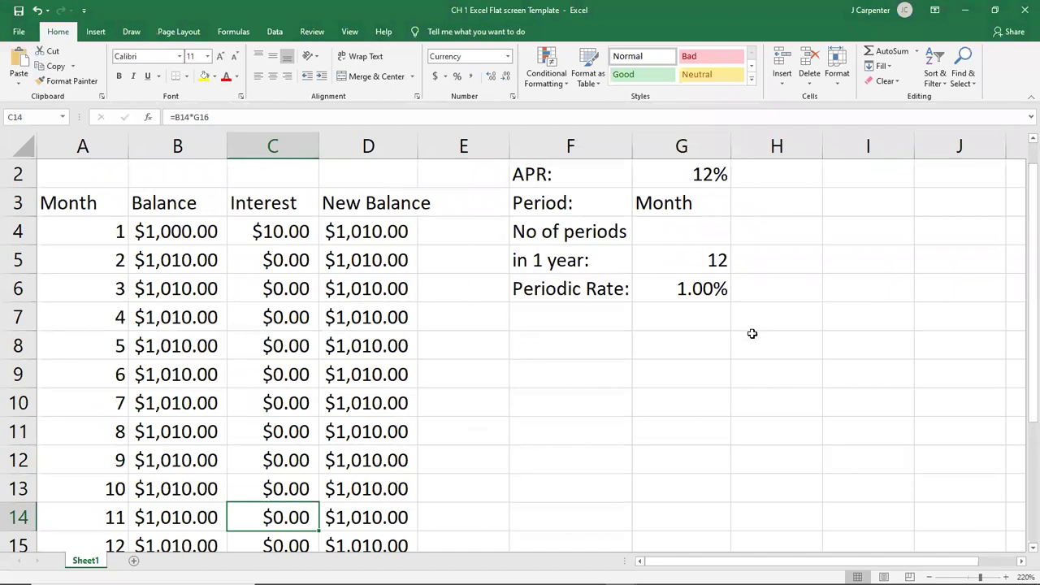
click(694, 287)
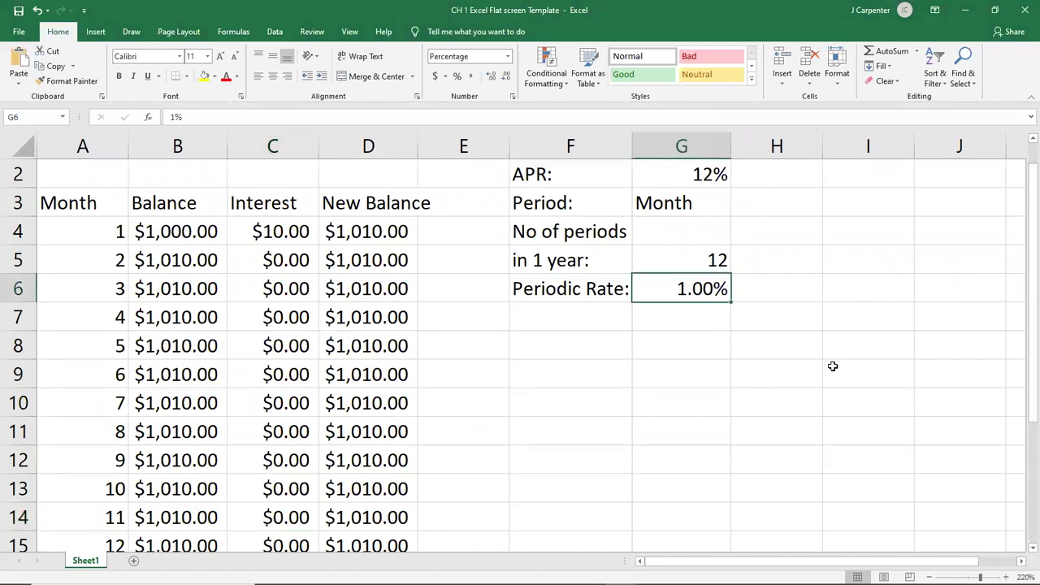
double_click(252, 233)
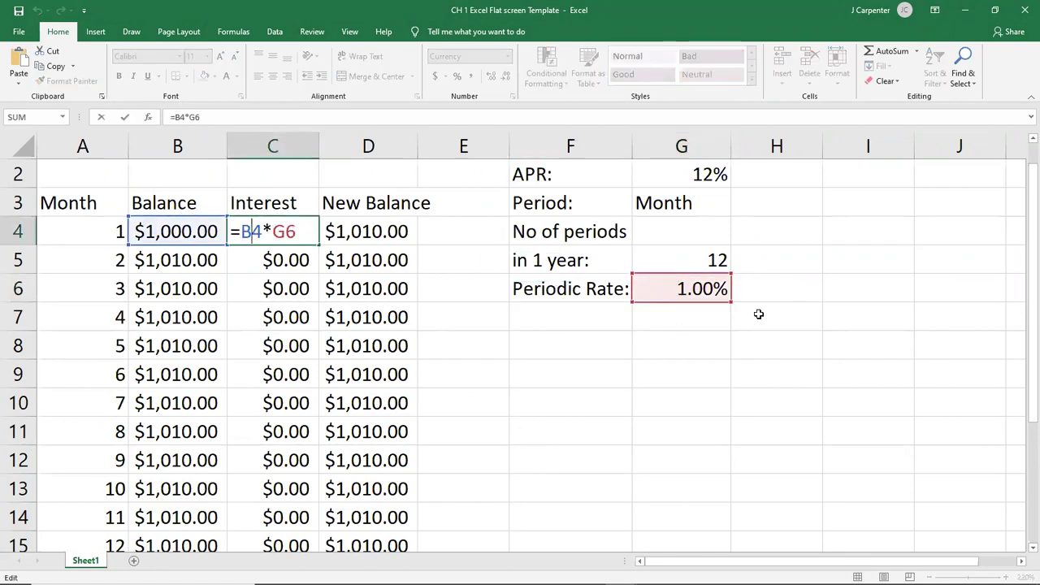
key(Right)
key(Right)
text($)
key(Right)
text($)
key(Return)
text(4)
Step: Fill the interest formula from C4 down through C15 and select the month 12 new balance in D15
scroll(288, 230, up, 1)
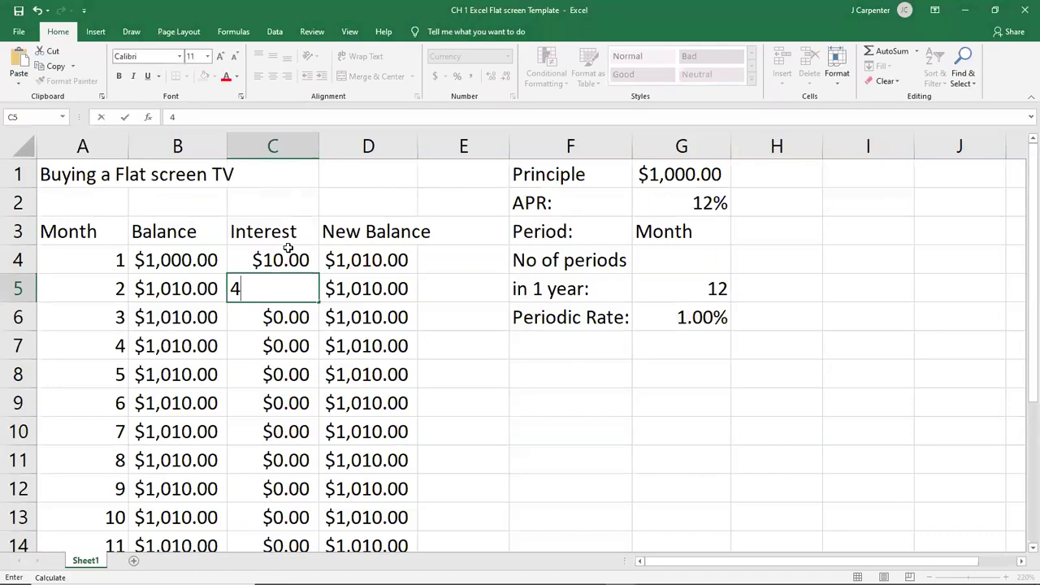
click(285, 258)
drag(318, 278, 305, 496)
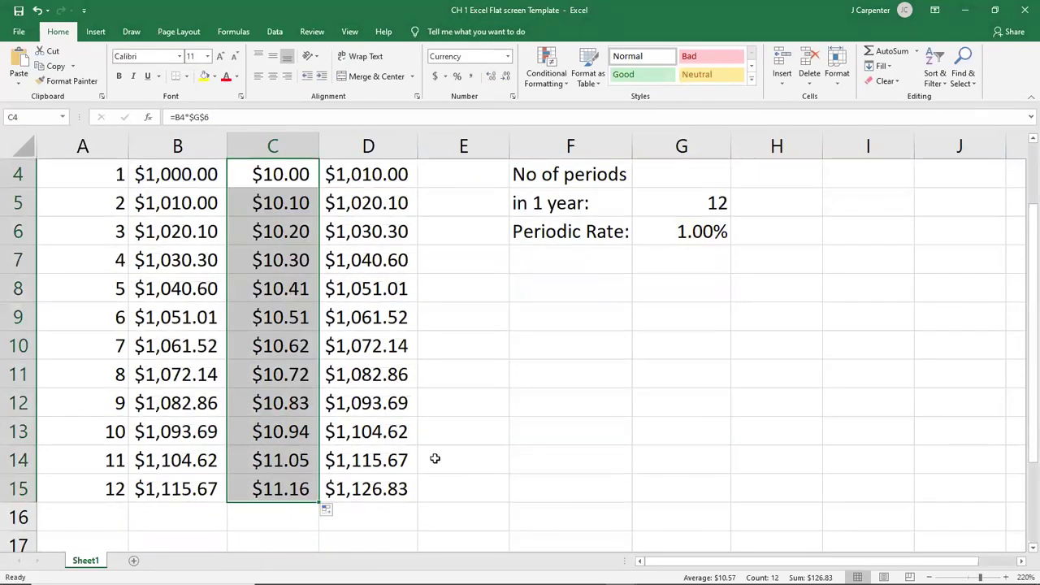
click(454, 442)
scroll(457, 427, up, 3)
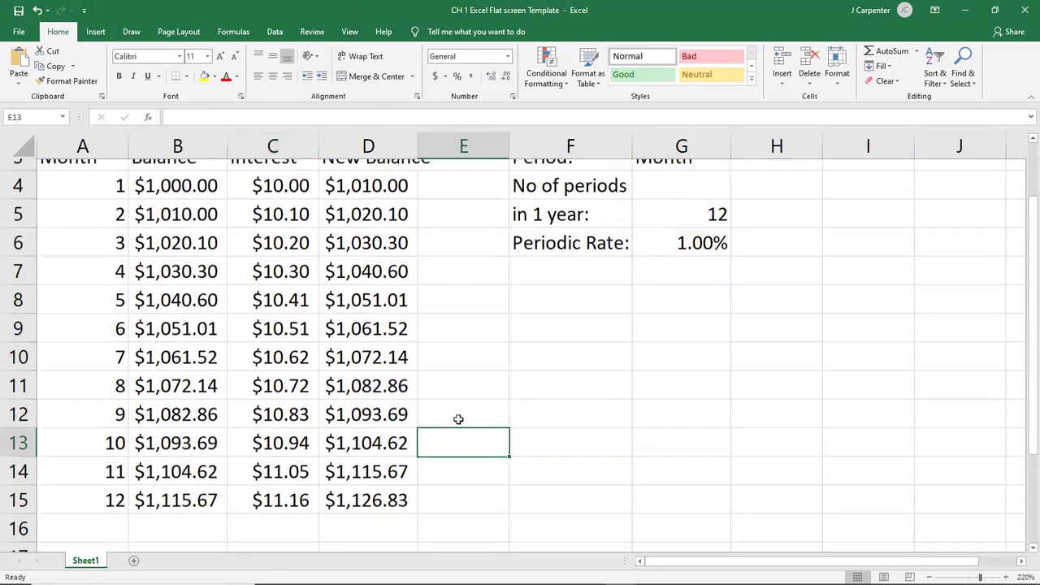
scroll(457, 427, down, 3)
click(355, 491)
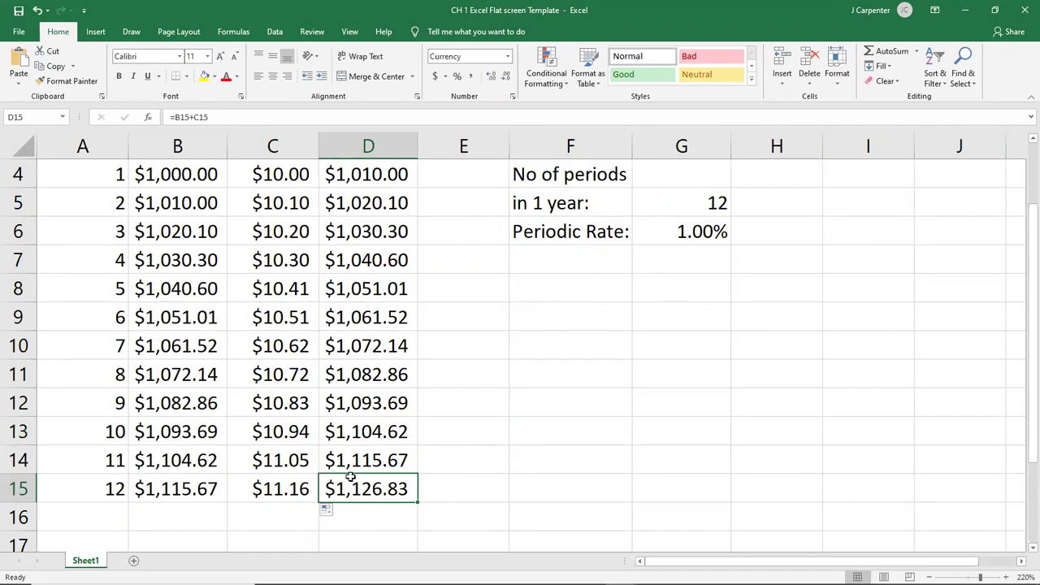
Step: Switch back to the Word notes, go to section 1.2 and highlight the Order of Operations heading
click(965, 11)
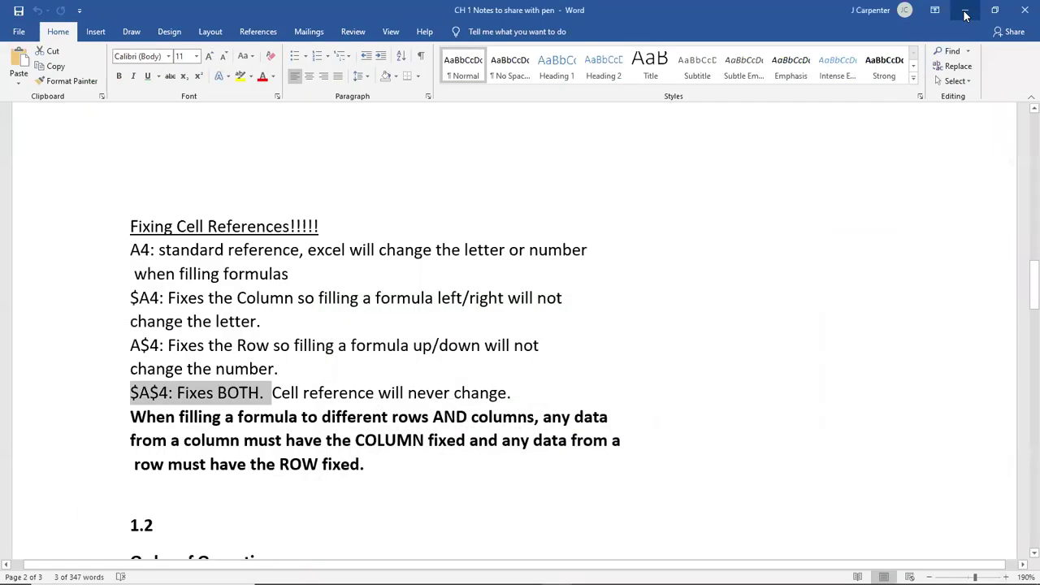
click(579, 327)
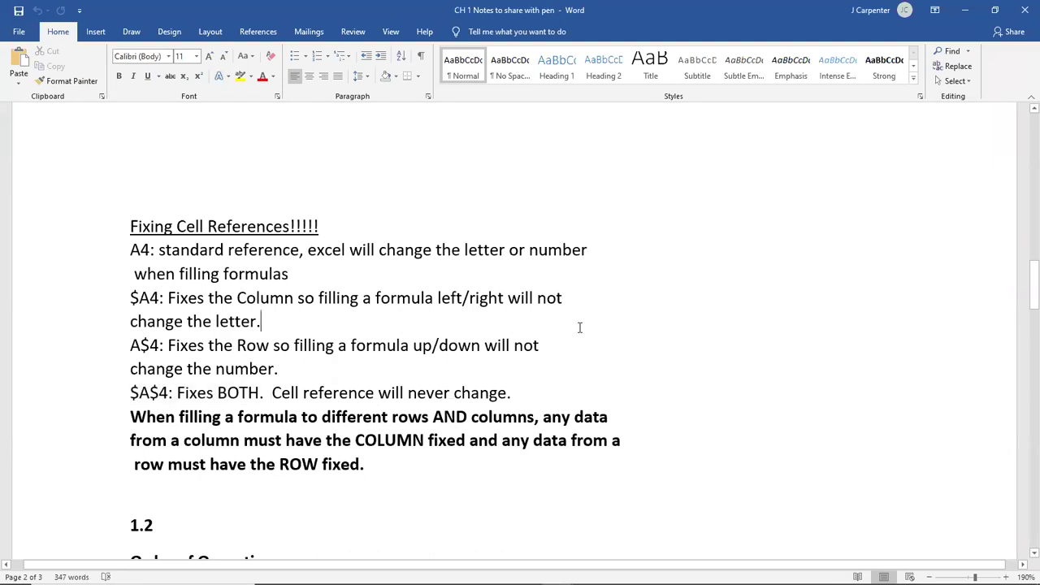
scroll(579, 327, down, 3)
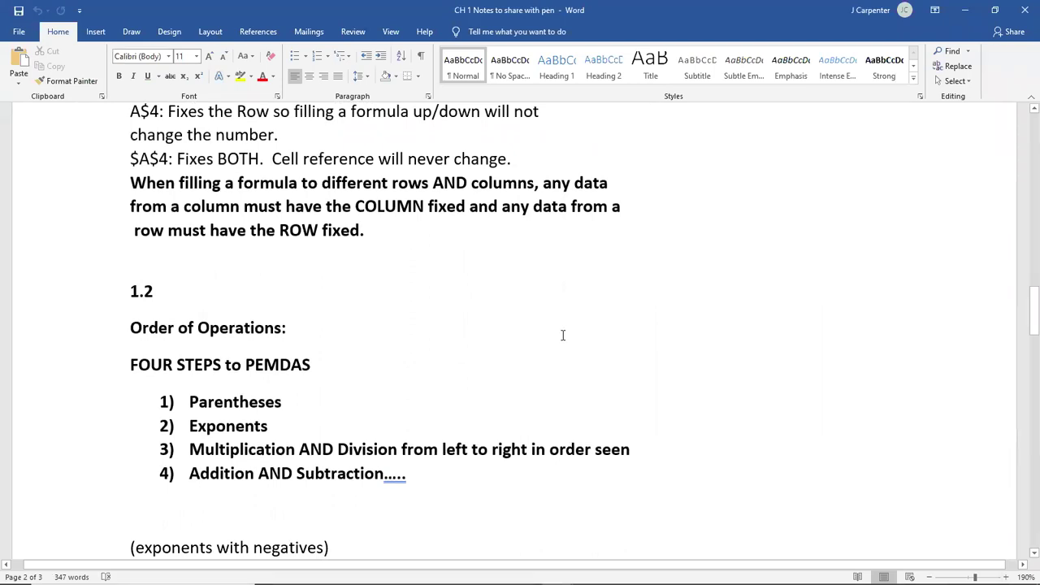
click(172, 290)
scroll(179, 292, down, 3)
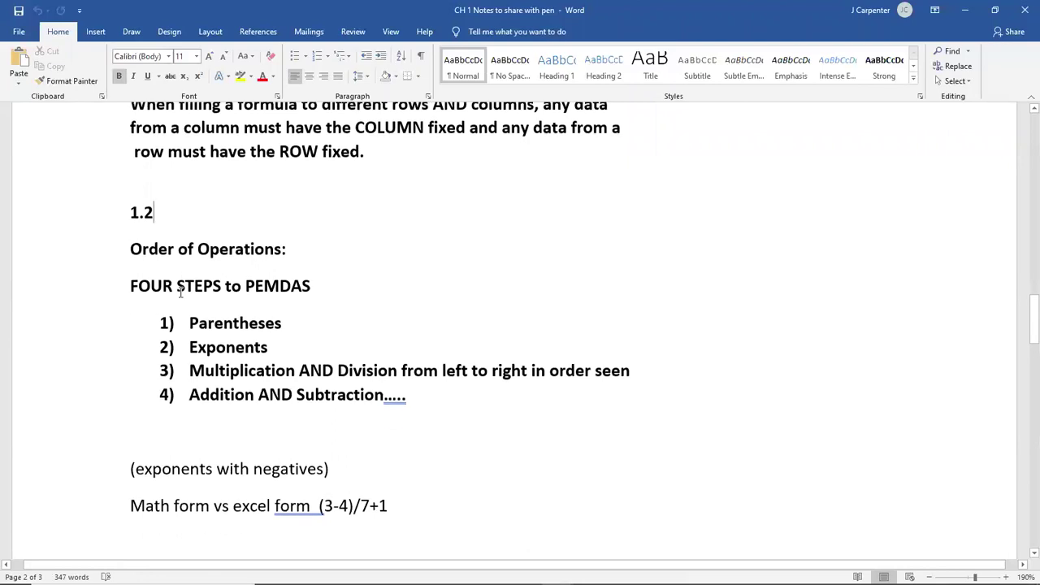
scroll(180, 293, down, 1)
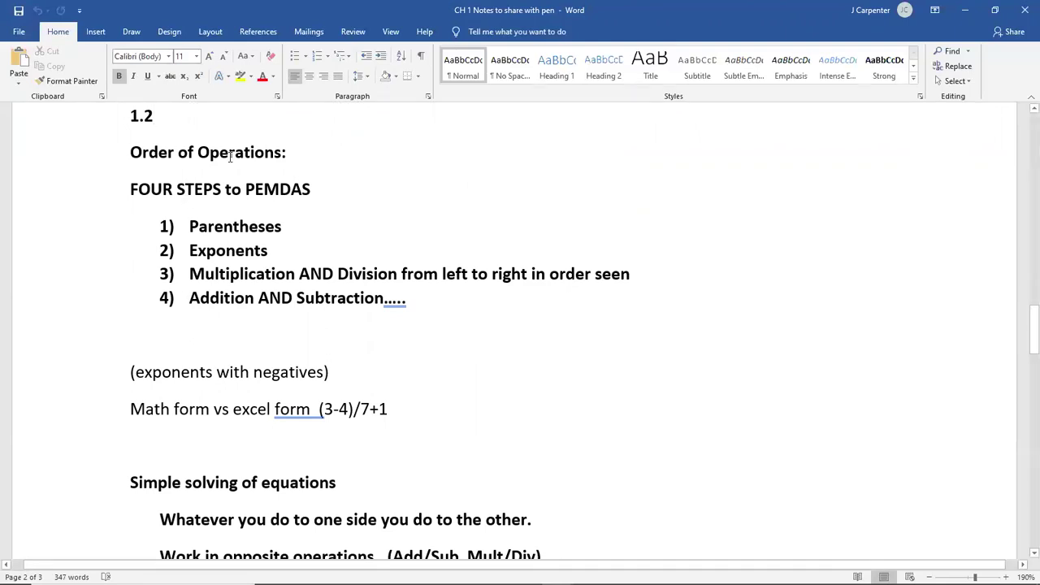
click(130, 150)
shift+click(323, 148)
drag(313, 157, 292, 150)
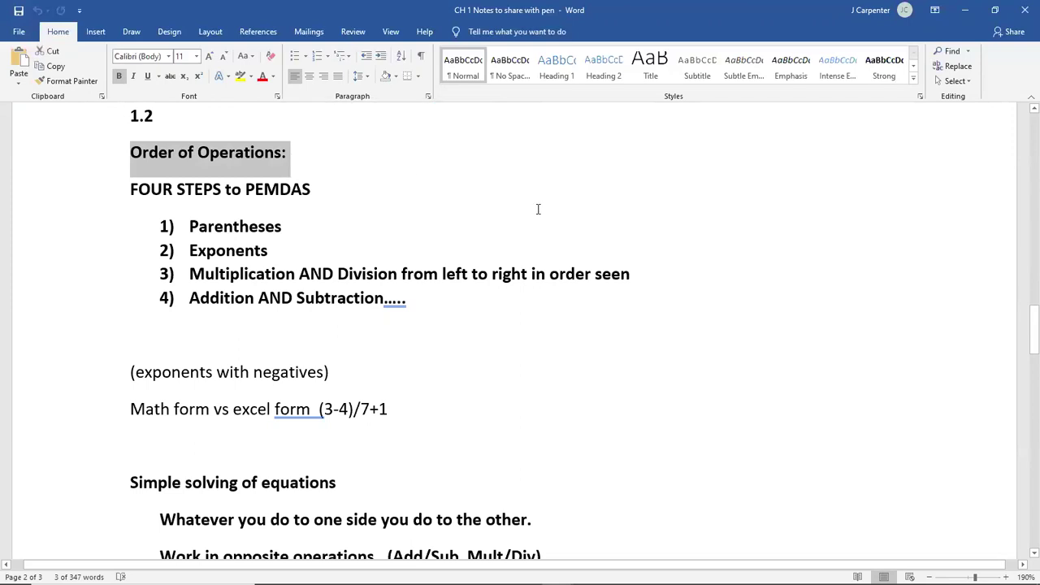
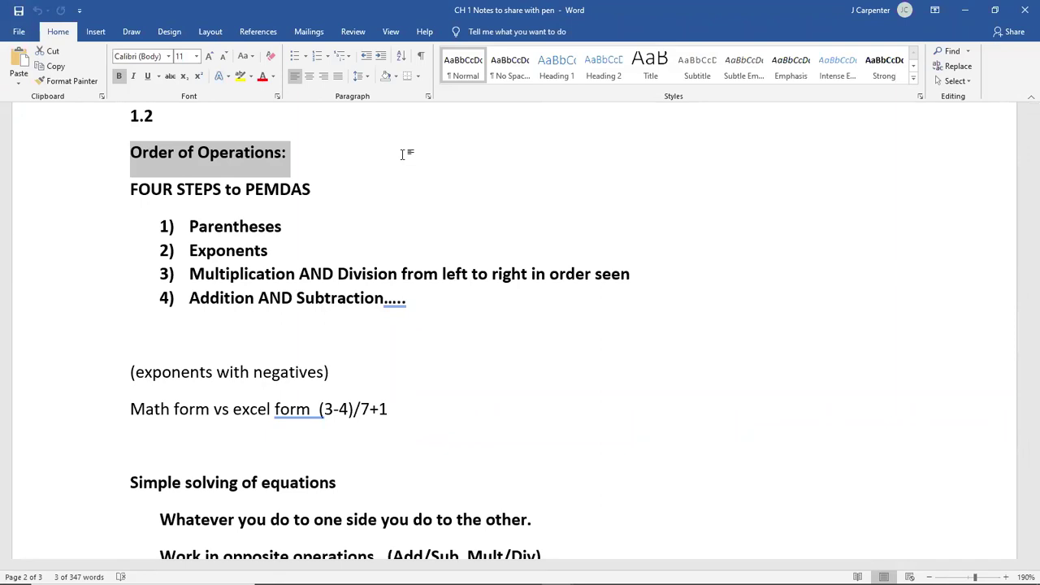
Step: Separate PEMDAS into P, E, MD and AS with red pen lines and number the groups 1 to 4 in black pen
click(131, 32)
click(189, 65)
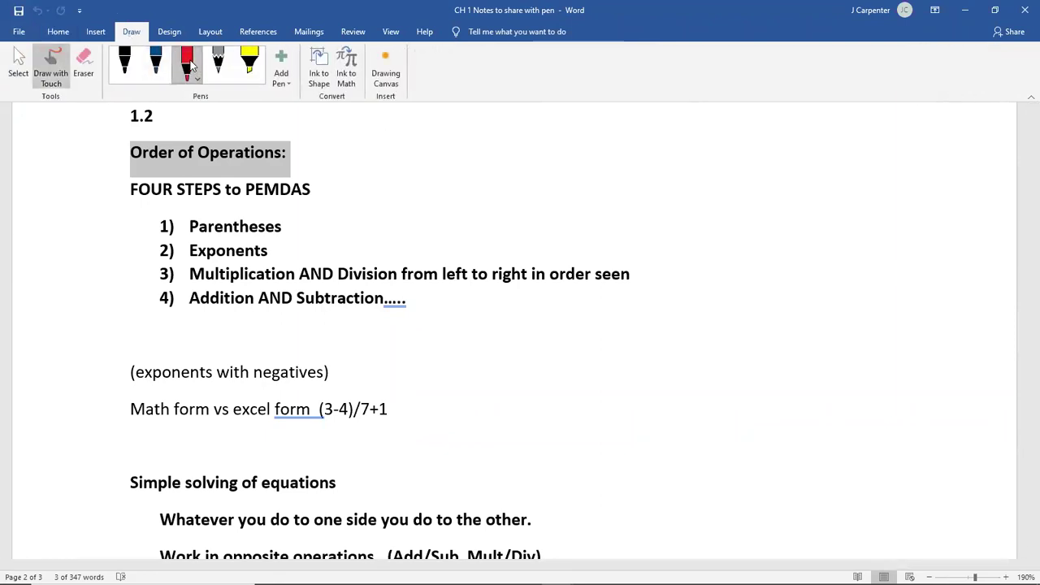
drag(255, 176, 256, 205)
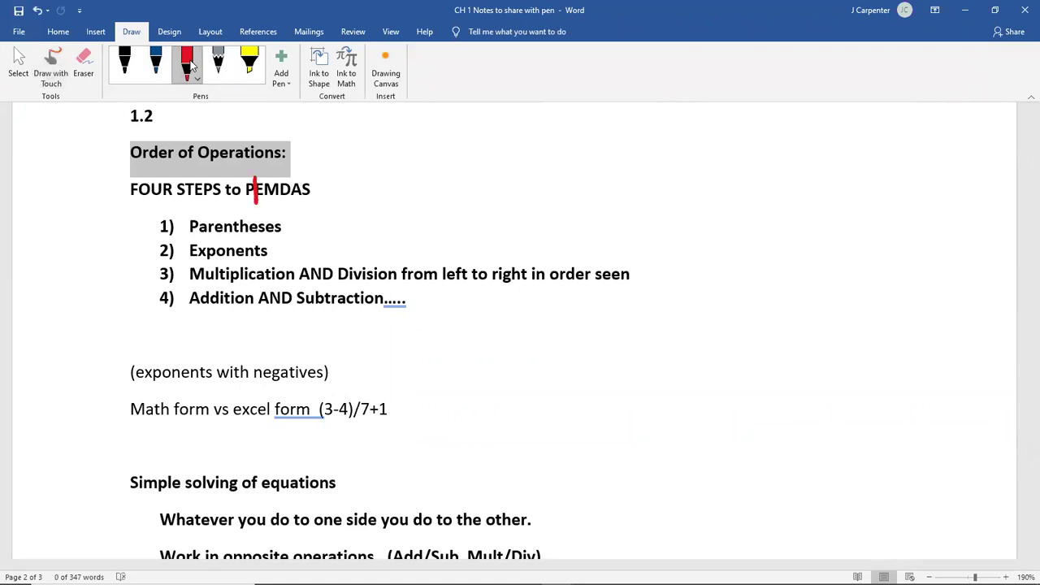
drag(265, 174, 263, 207)
drag(291, 174, 290, 208)
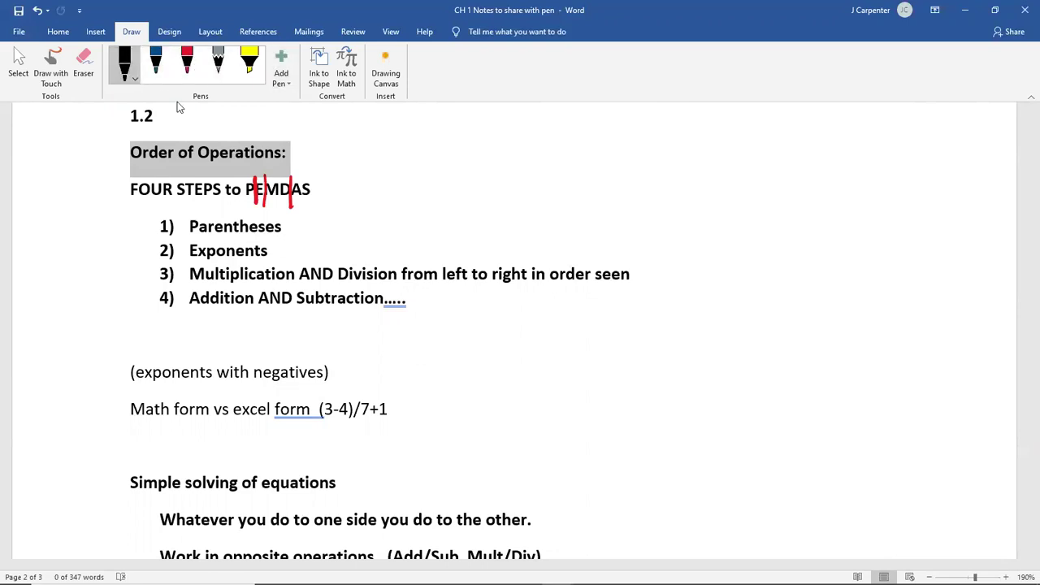
mouse_move(245, 171)
mouse_down()
mouse_move(244, 182)
mouse_move(277, 171)
mouse_move(305, 172)
mouse_move(302, 180)
mouse_up()
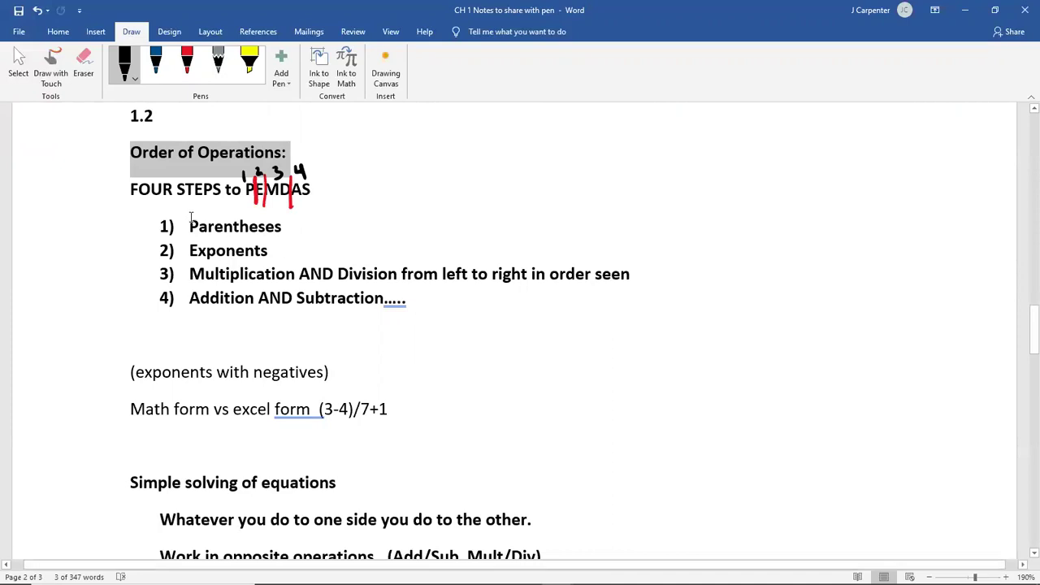
Step: Highlight the Parentheses step in the list and the 3-4 inside the example expression's parentheses
drag(188, 226, 297, 230)
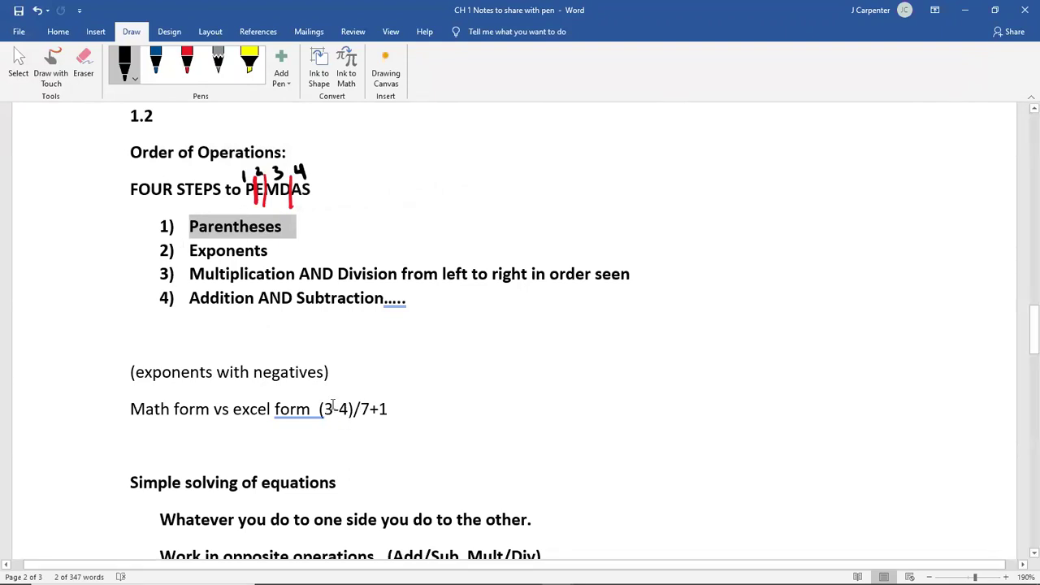
drag(349, 409, 325, 414)
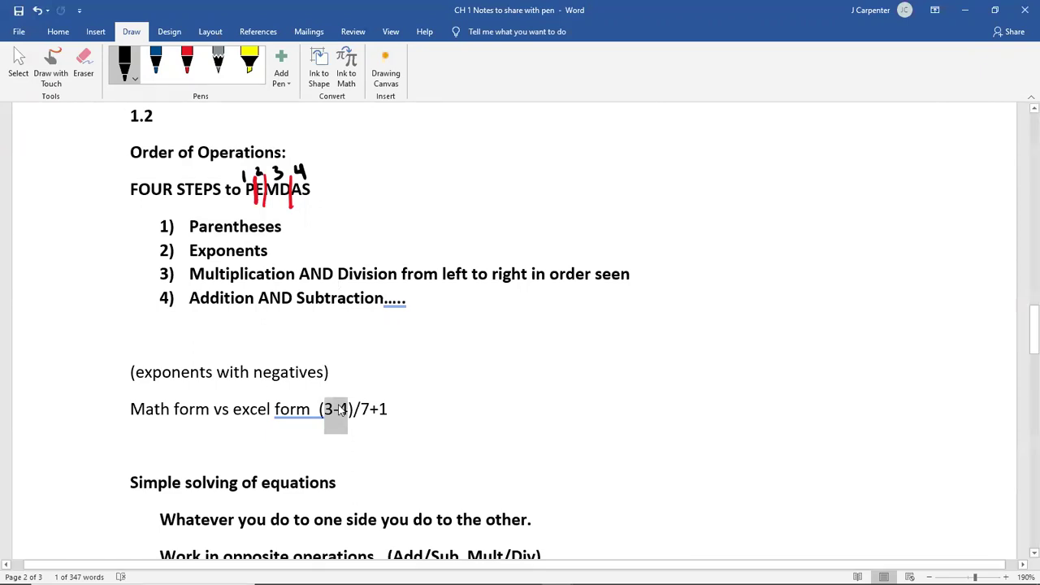
click(318, 354)
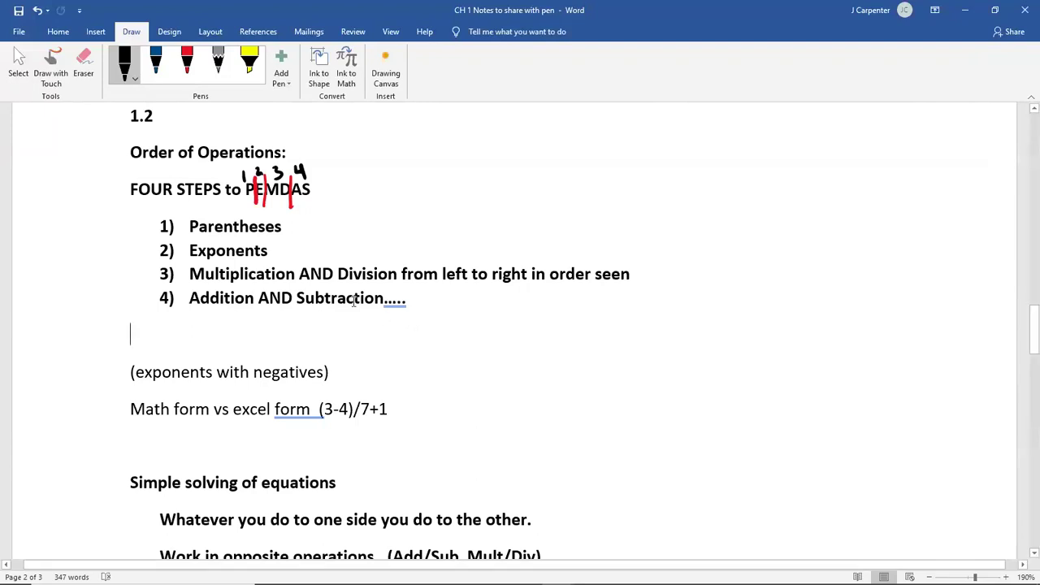
Step: Highlight the Multiplication AND Division line and the Addition AND Subtraction line of the four-step list for comparison
drag(189, 274, 630, 276)
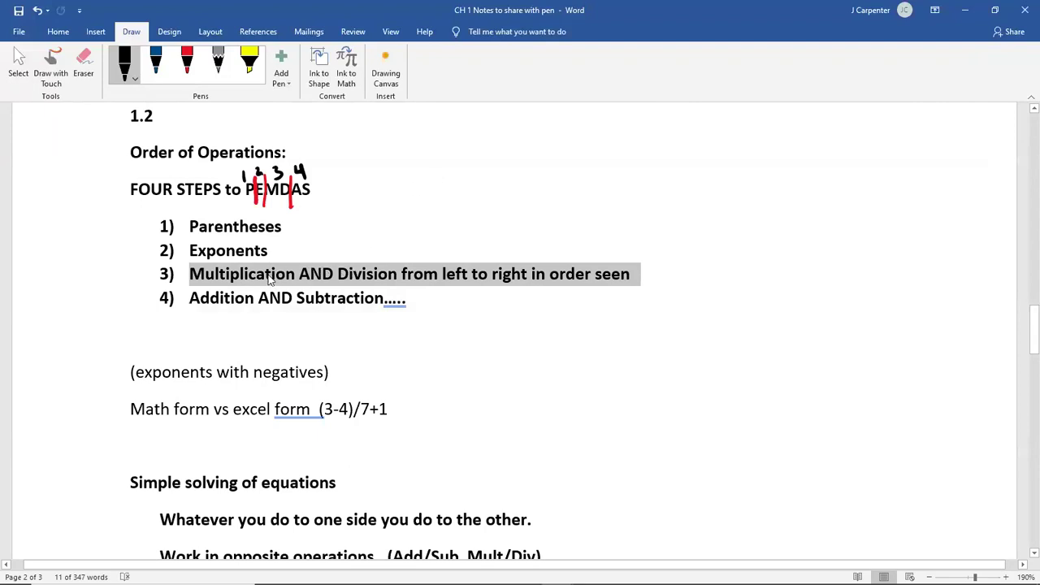
triple_click(302, 306)
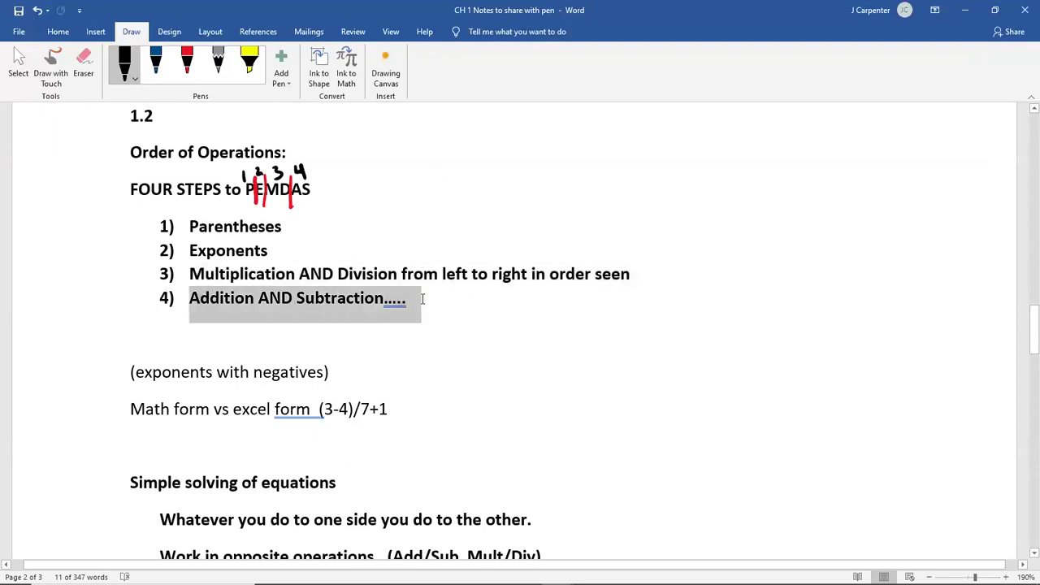
click(337, 298)
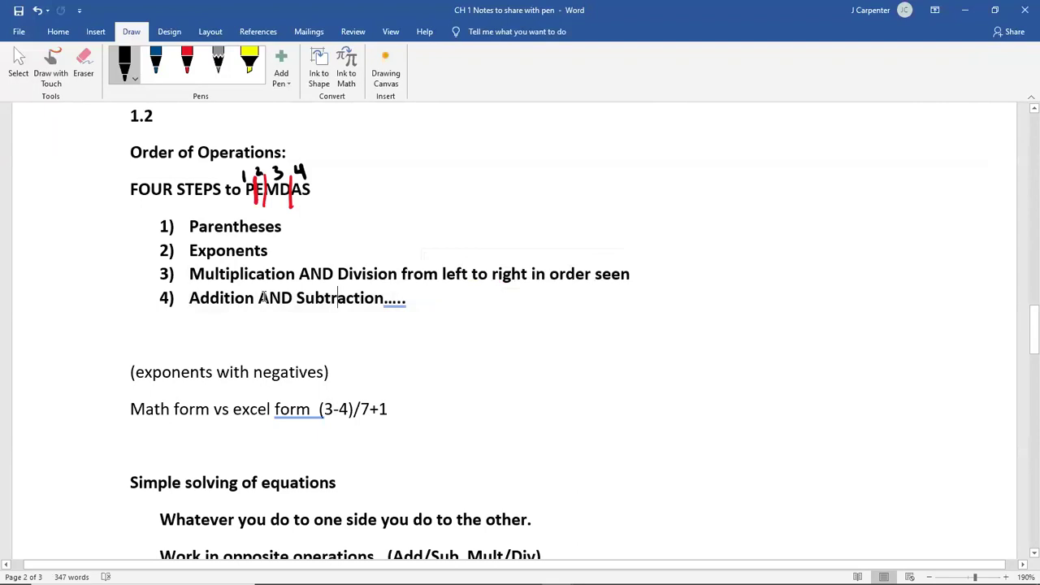
drag(190, 276, 439, 278)
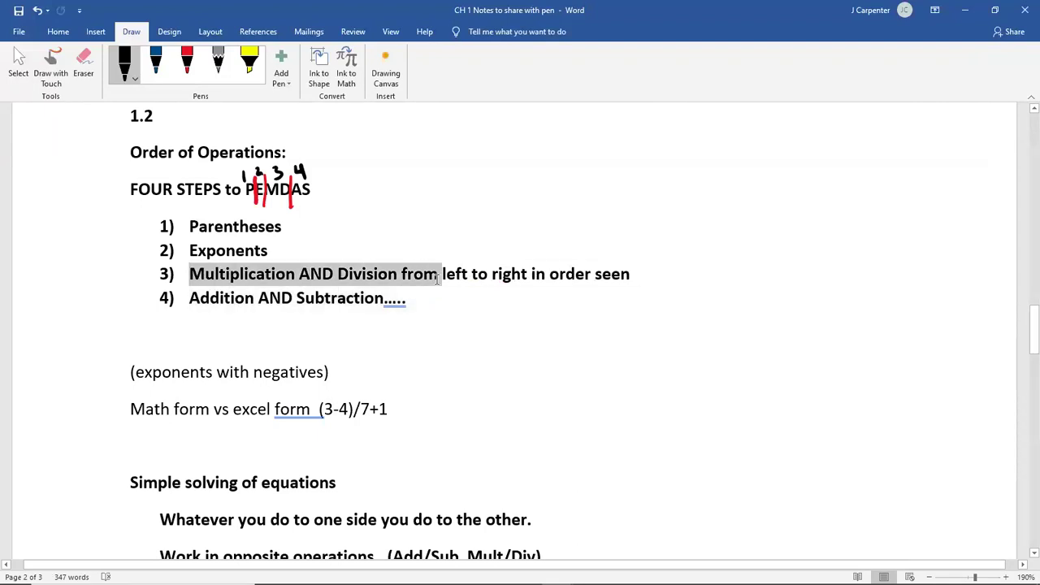
drag(190, 299, 438, 314)
click(385, 331)
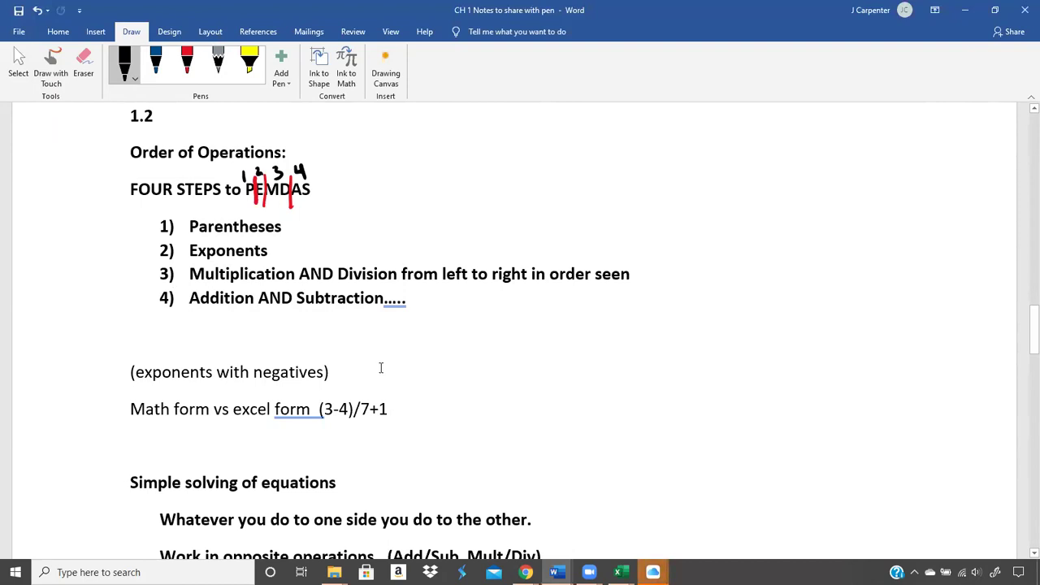
Step: Insert five blank lines between the (exponents with negatives) line and the Math form vs excel form line
key(Return)
key(Return)
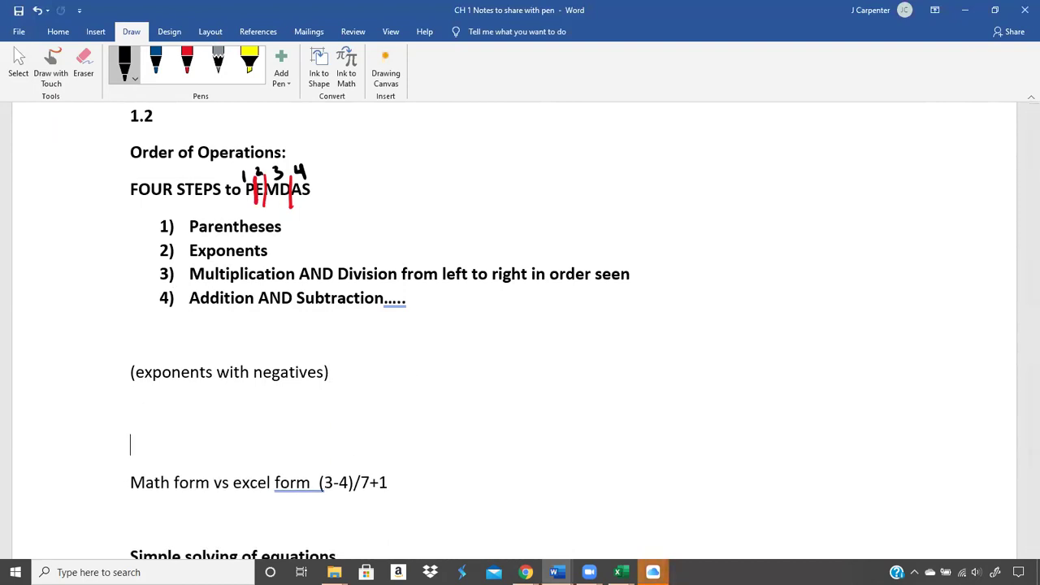
key(Return)
key(Return)
key(Return)
click(238, 352)
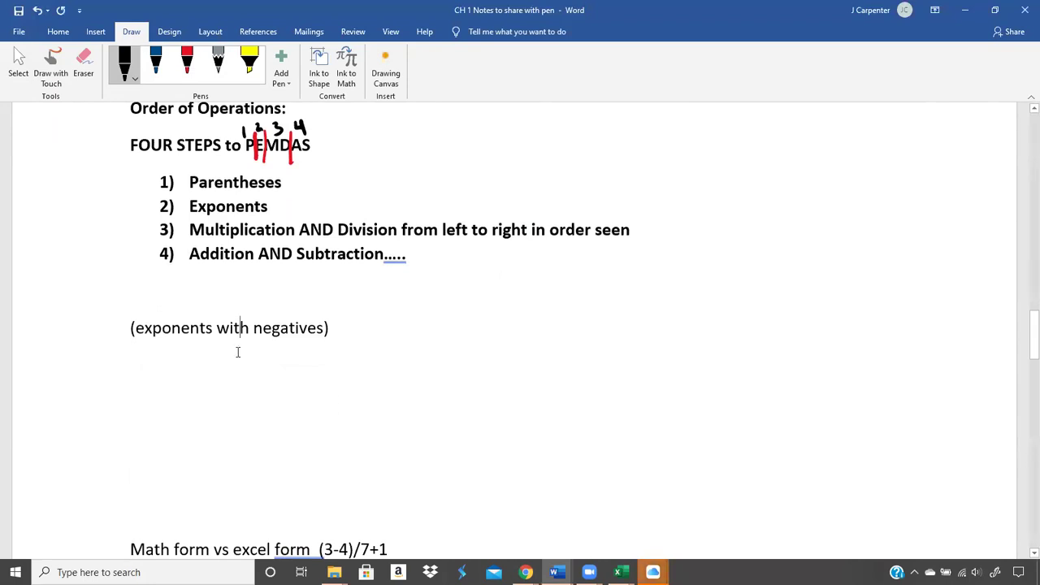
click(232, 377)
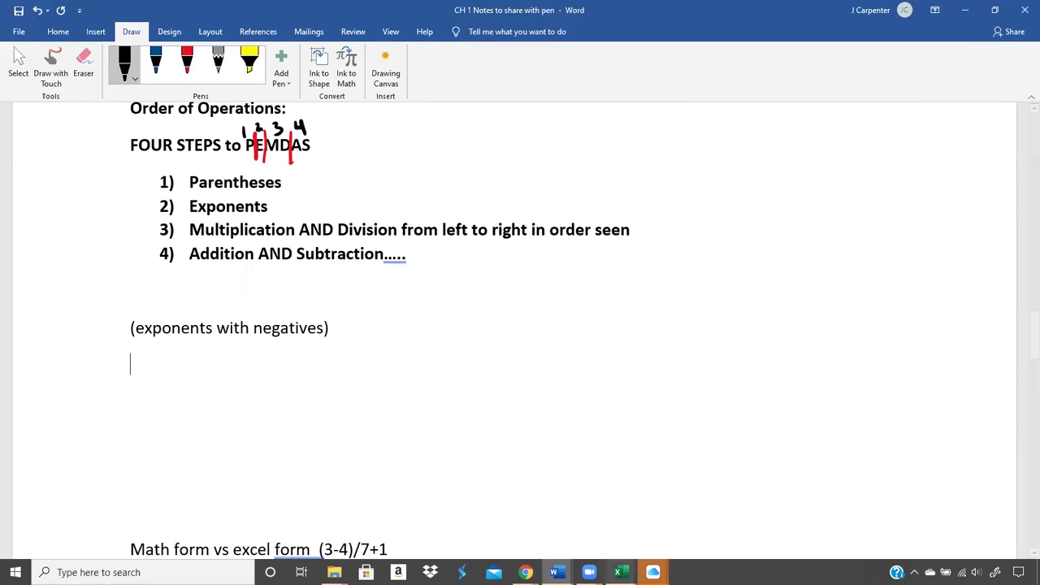
right_click(655, 572)
click(395, 404)
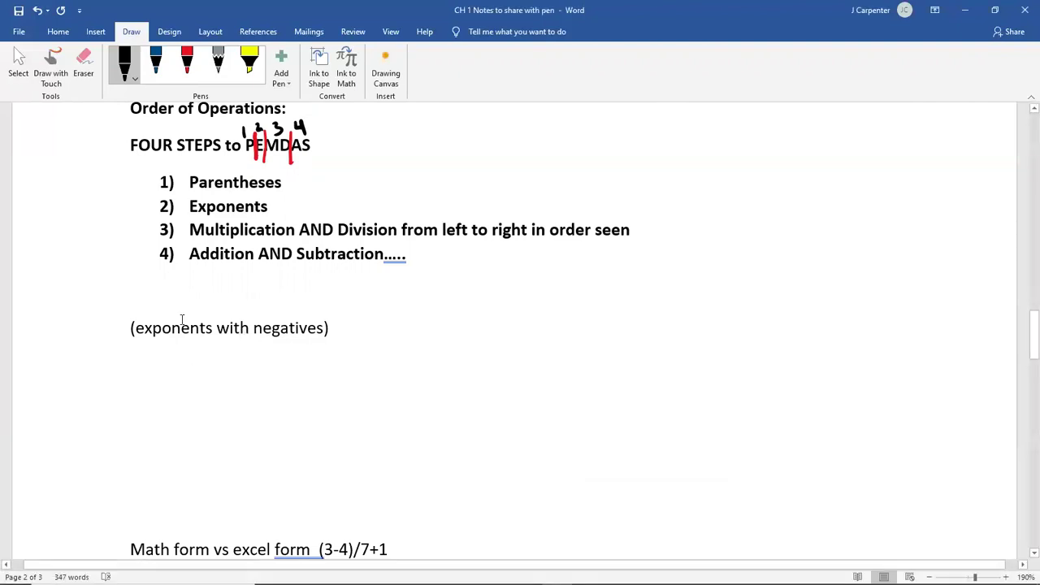
Step: Below the (exponents with negatives) line, handwrite (-3)² vs in red ink and -3² in blue ink
click(187, 59)
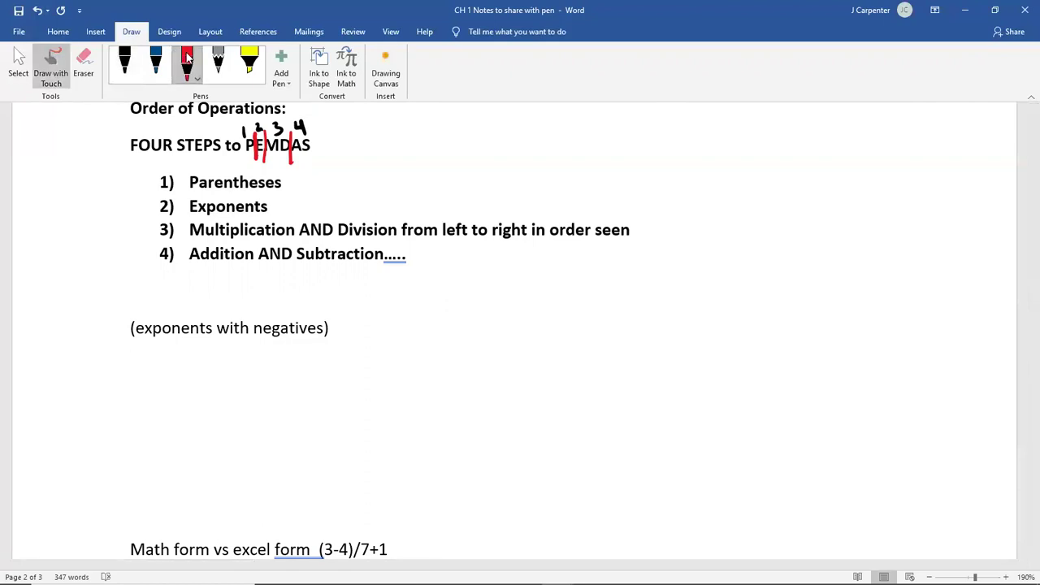
drag(155, 367, 197, 375)
click(37, 11)
mouse_move(176, 353)
mouse_down()
mouse_move(187, 362)
mouse_move(180, 384)
mouse_up()
drag(194, 347, 192, 390)
drag(153, 350, 151, 389)
drag(208, 343, 221, 350)
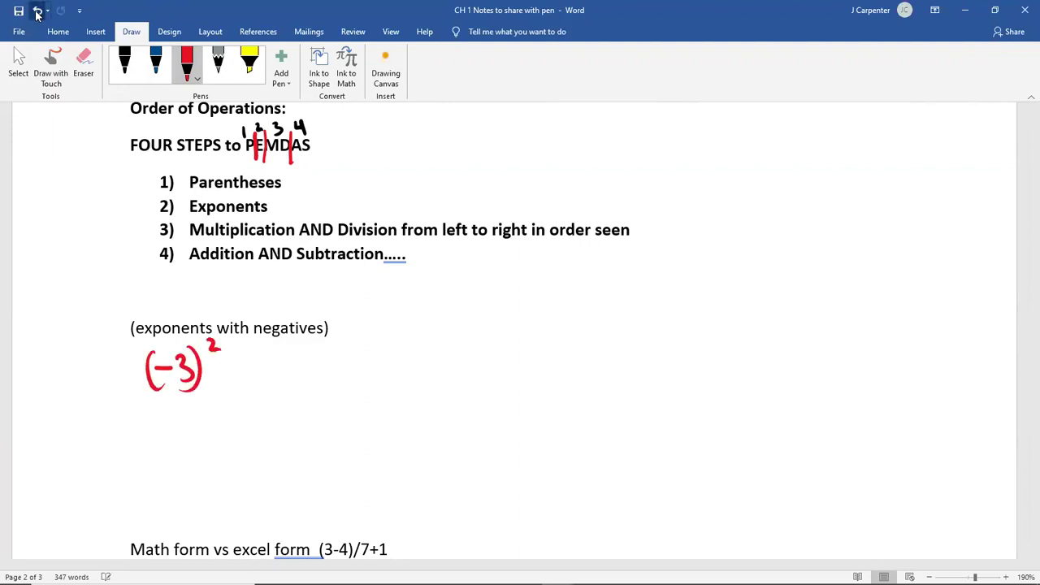
mouse_move(309, 356)
mouse_down()
mouse_move(327, 354)
mouse_move(330, 377)
mouse_up()
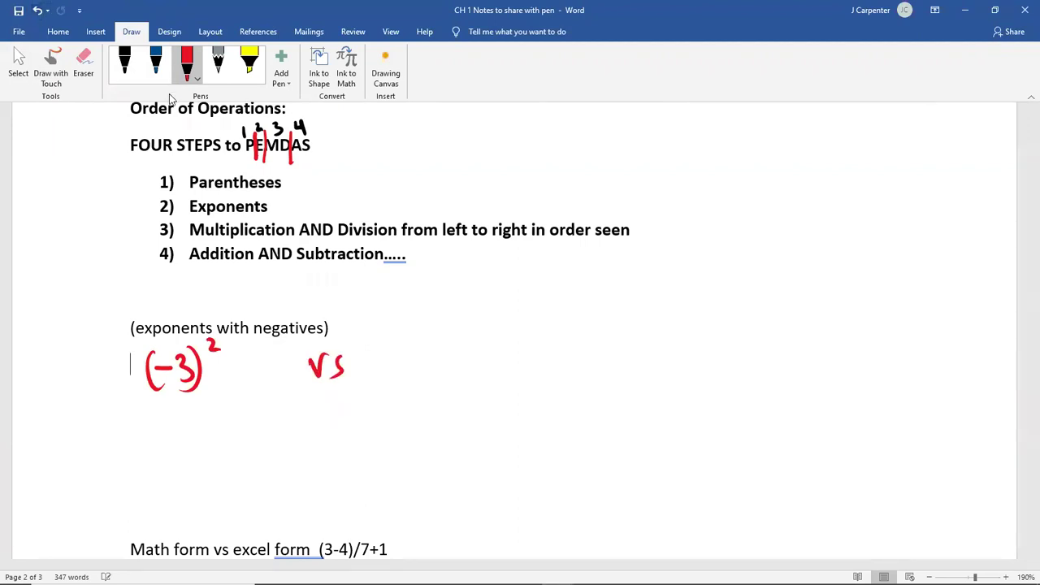
click(155, 64)
mouse_move(418, 361)
mouse_down()
mouse_move(439, 358)
mouse_move(450, 371)
mouse_up()
drag(459, 324, 471, 333)
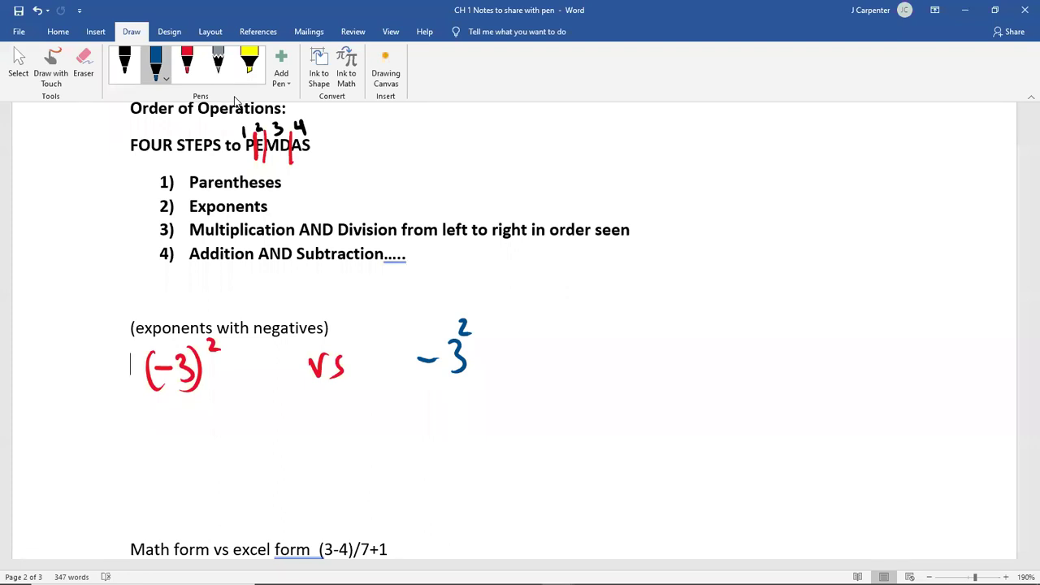
Step: In red ink, circle 3² in the blue expression, draw an arrow to its minus sign and write "does not apply!"
click(187, 63)
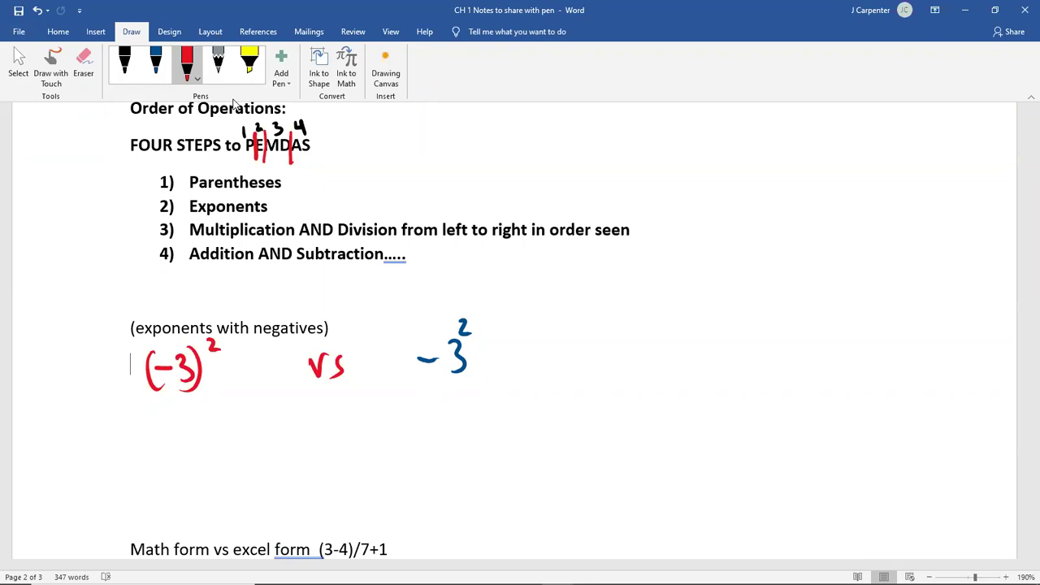
drag(457, 316, 418, 313)
drag(409, 331, 425, 341)
mouse_move(451, 275)
mouse_down()
mouse_move(448, 292)
mouse_move(503, 304)
mouse_up()
click(489, 296)
mouse_move(507, 278)
mouse_down()
mouse_move(508, 305)
mouse_move(528, 302)
mouse_up()
mouse_move(541, 297)
mouse_down()
mouse_move(542, 319)
mouse_move(552, 317)
mouse_up()
drag(561, 281, 554, 318)
drag(561, 279, 570, 326)
drag(583, 265, 582, 295)
click(576, 320)
mouse_move(459, 309)
mouse_down()
mouse_move(471, 381)
mouse_move(444, 363)
mouse_move(460, 312)
mouse_up()
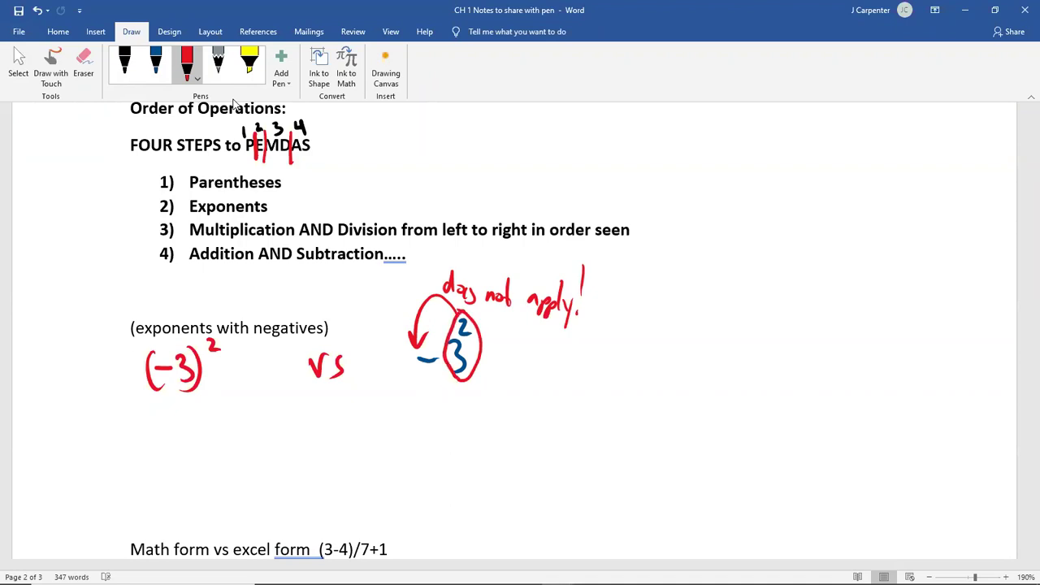
click(50, 67)
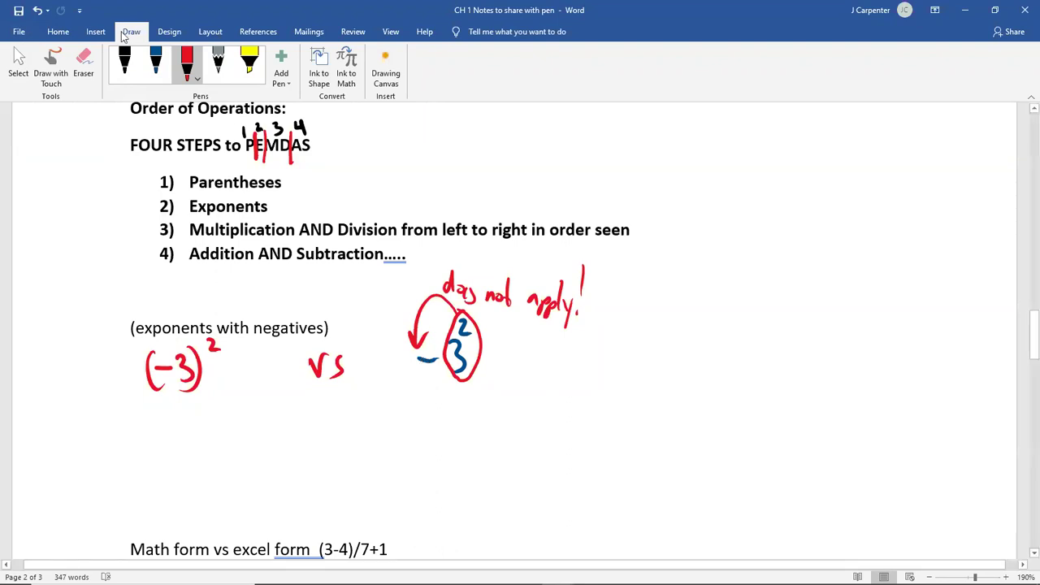
Step: Undo the red circle, arrow and handwritten note around the blue -3²
click(37, 13)
click(37, 13)
click(36, 13)
click(36, 13)
click(36, 13)
click(37, 13)
click(37, 13)
click(37, 13)
click(36, 13)
click(37, 13)
click(36, 13)
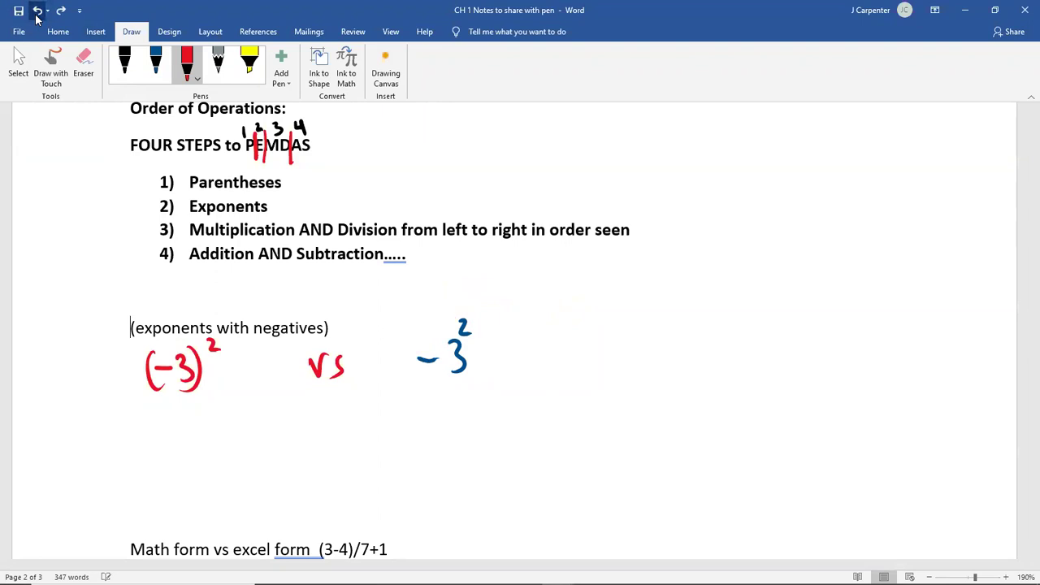
Step: Handwrite the red solution lines = (-3)(-3) and = 9 under (-3)²
mouse_move(120, 424)
mouse_down()
mouse_move(143, 423)
mouse_move(143, 435)
mouse_move(160, 439)
mouse_up()
drag(168, 426, 196, 438)
mouse_move(218, 406)
mouse_down()
mouse_move(213, 439)
mouse_move(223, 422)
mouse_up()
drag(229, 414, 247, 444)
mouse_move(152, 467)
mouse_down()
mouse_move(172, 466)
mouse_move(177, 479)
mouse_up()
drag(215, 461, 214, 491)
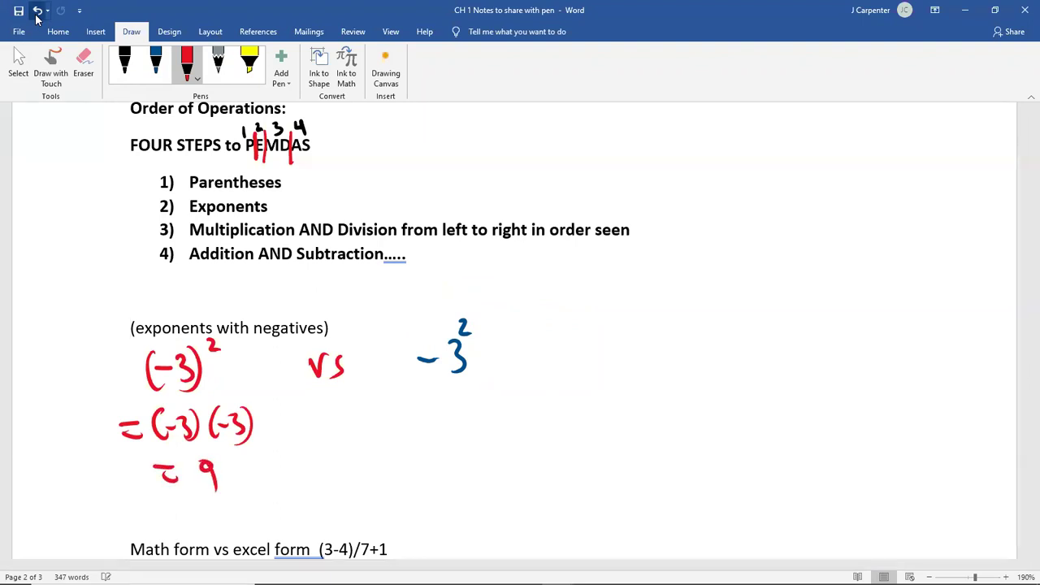
Step: Handwrite = -3·3 in blue ink under -3²
click(155, 61)
mouse_move(375, 400)
mouse_down()
mouse_move(394, 402)
mouse_move(398, 416)
mouse_move(440, 419)
mouse_up()
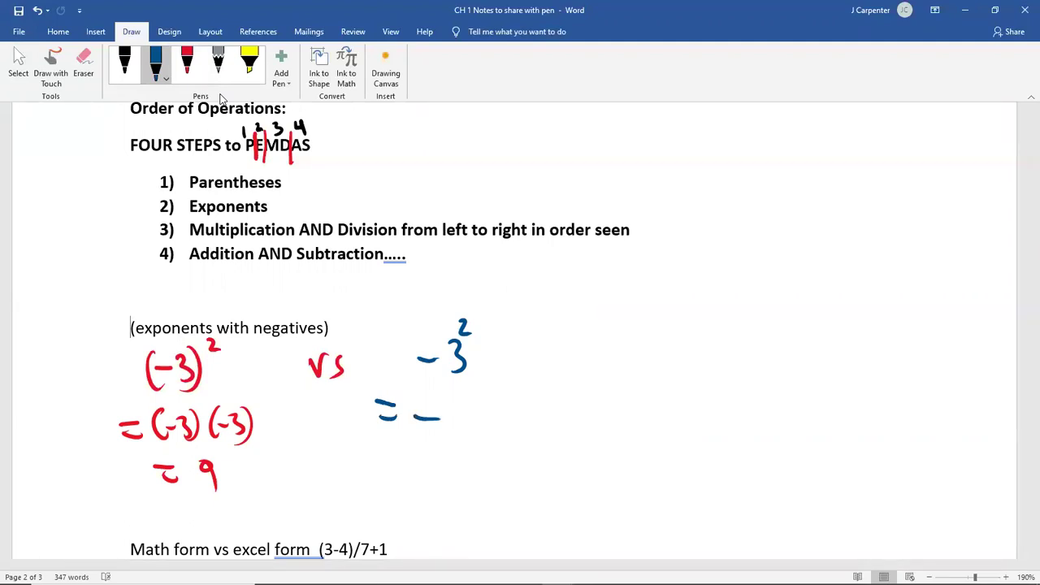
mouse_move(452, 400)
mouse_down()
mouse_move(454, 424)
mouse_move(481, 424)
mouse_up()
click(473, 416)
Step: Circle the minus signs in -3² and -3·3 in blue ink, and undo both circles
drag(437, 347, 436, 349)
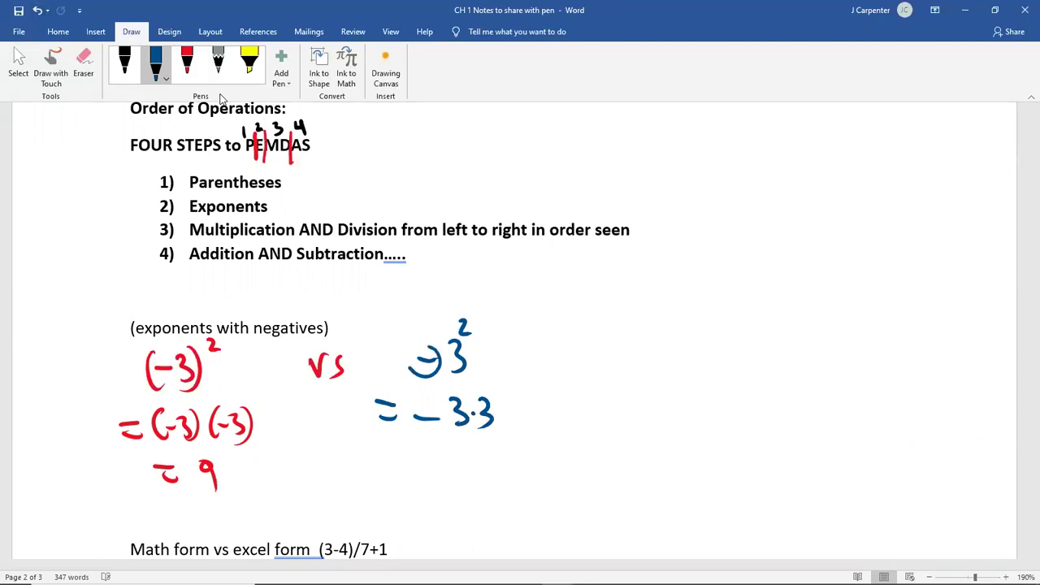
drag(438, 403, 437, 404)
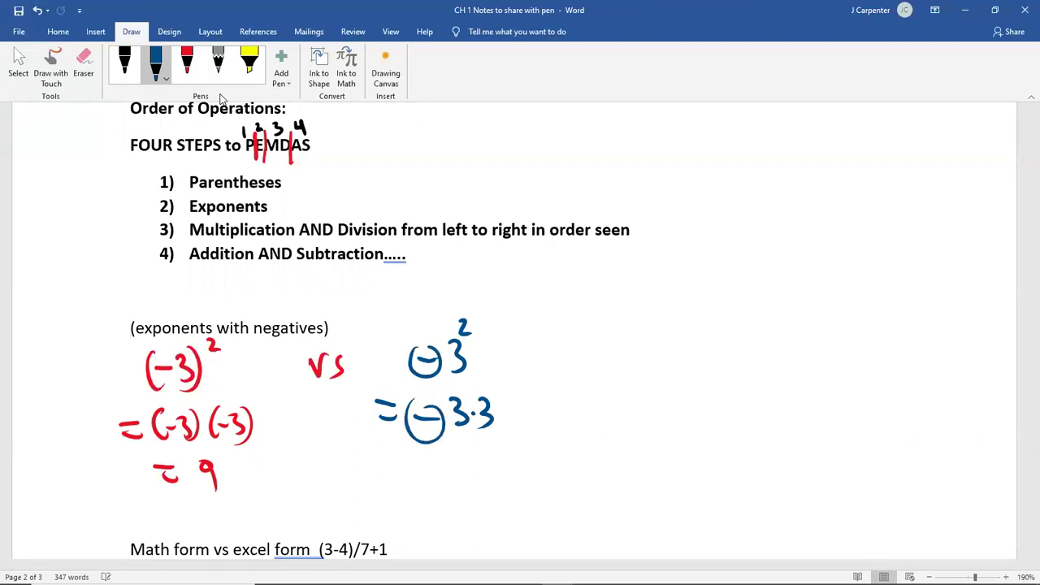
click(38, 12)
click(38, 12)
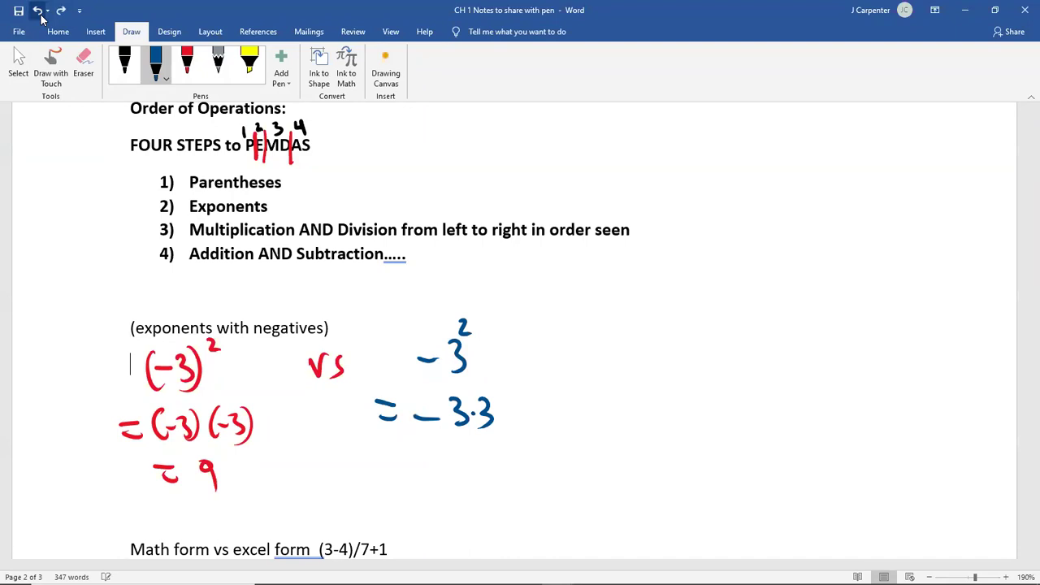
Step: Circle 3² and 3·3 in blue ink, and undo both circles
mouse_move(460, 315)
mouse_down()
mouse_move(446, 349)
mouse_move(463, 314)
mouse_up()
mouse_move(475, 390)
mouse_down()
mouse_move(470, 451)
mouse_move(455, 393)
mouse_move(499, 427)
mouse_up()
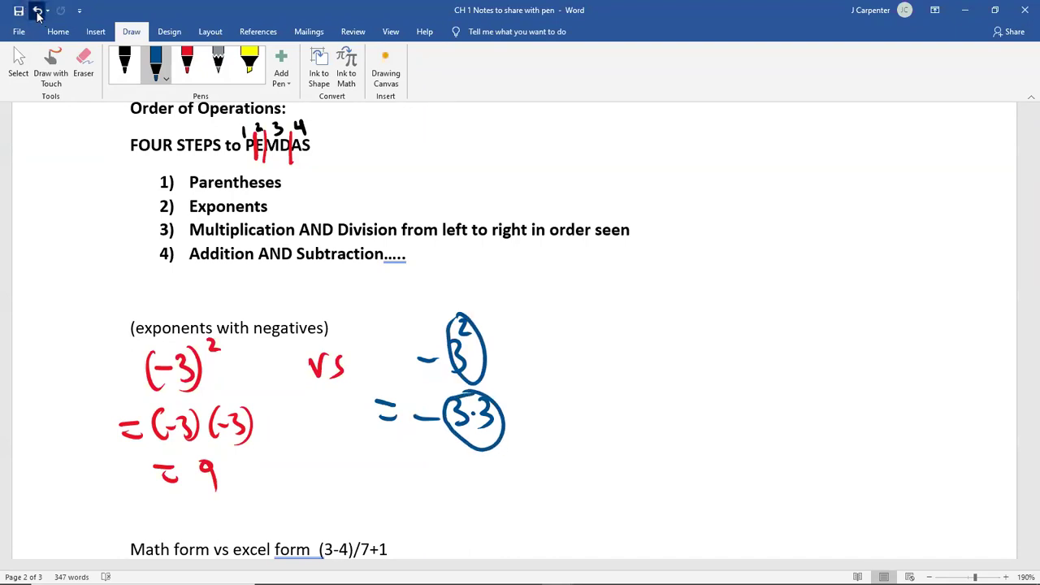
click(39, 12)
click(38, 11)
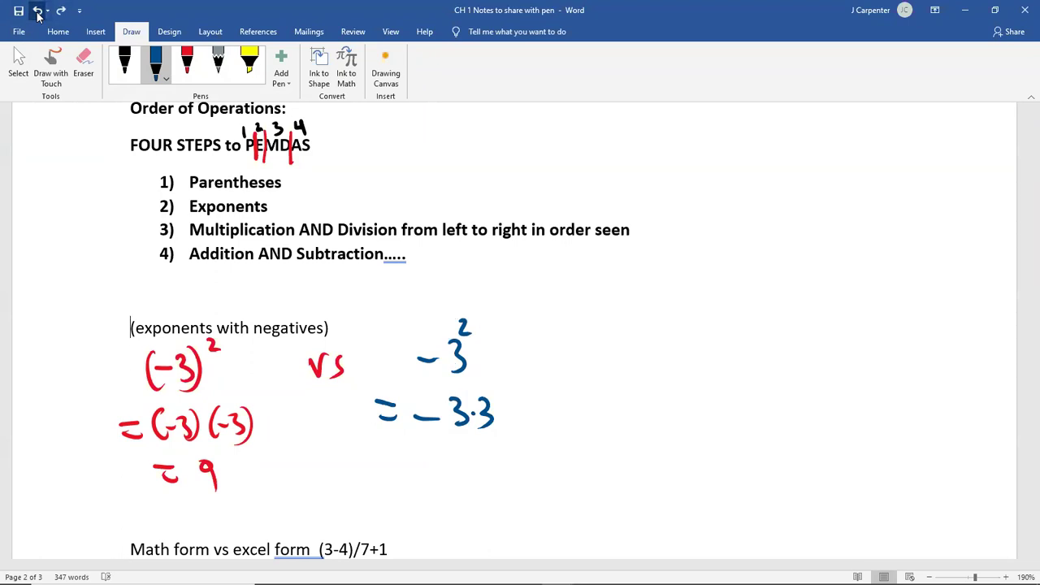
Step: Handwrite = -9 in blue under -3·3 and draw a wavy black divider line beside the example
drag(375, 454, 396, 454)
mouse_move(376, 469)
mouse_down()
mouse_move(437, 460)
mouse_move(458, 476)
mouse_up()
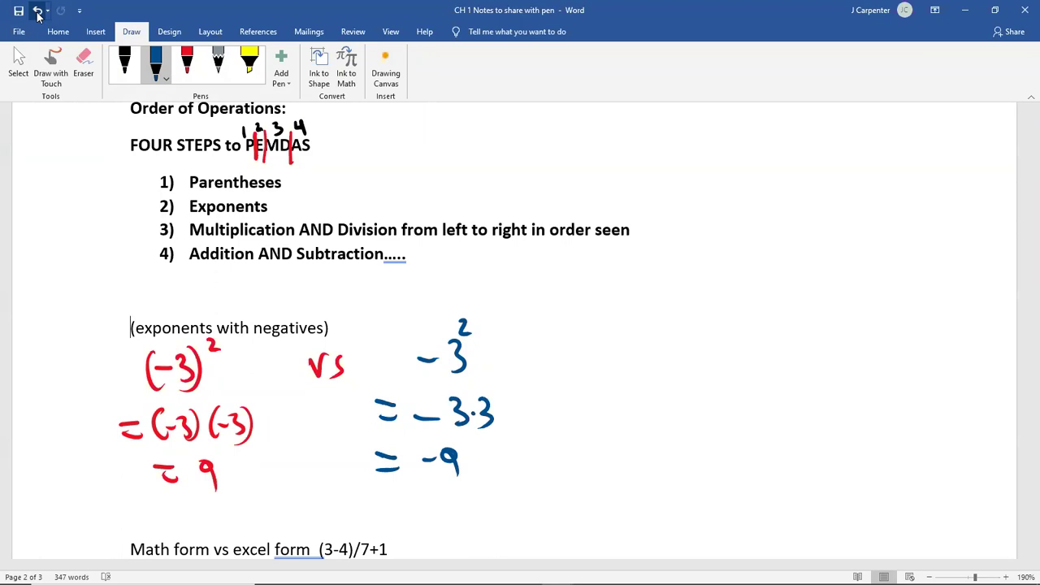
click(125, 63)
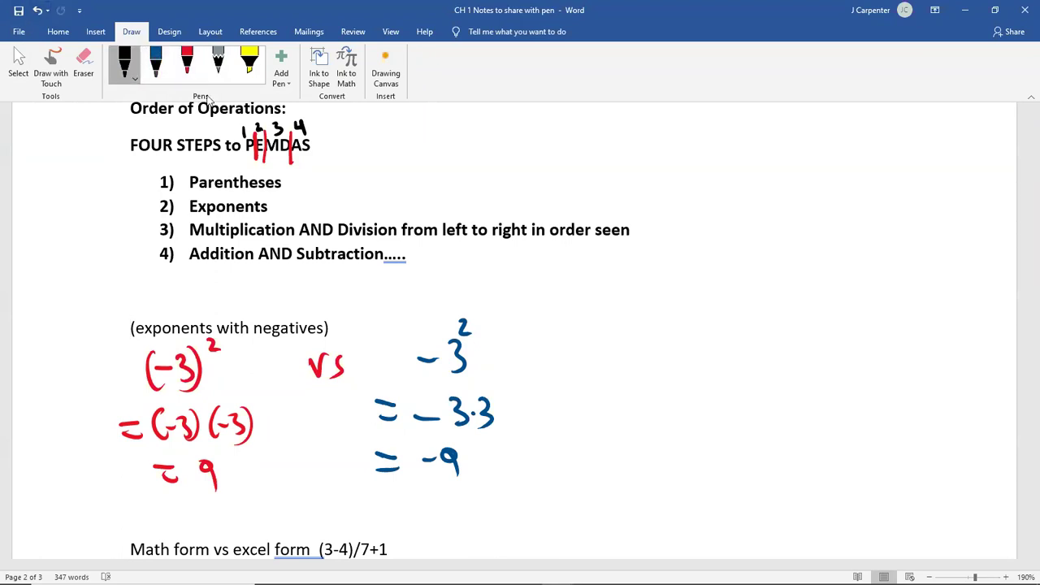
mouse_move(518, 327)
mouse_down()
mouse_move(517, 414)
mouse_move(496, 504)
mouse_up()
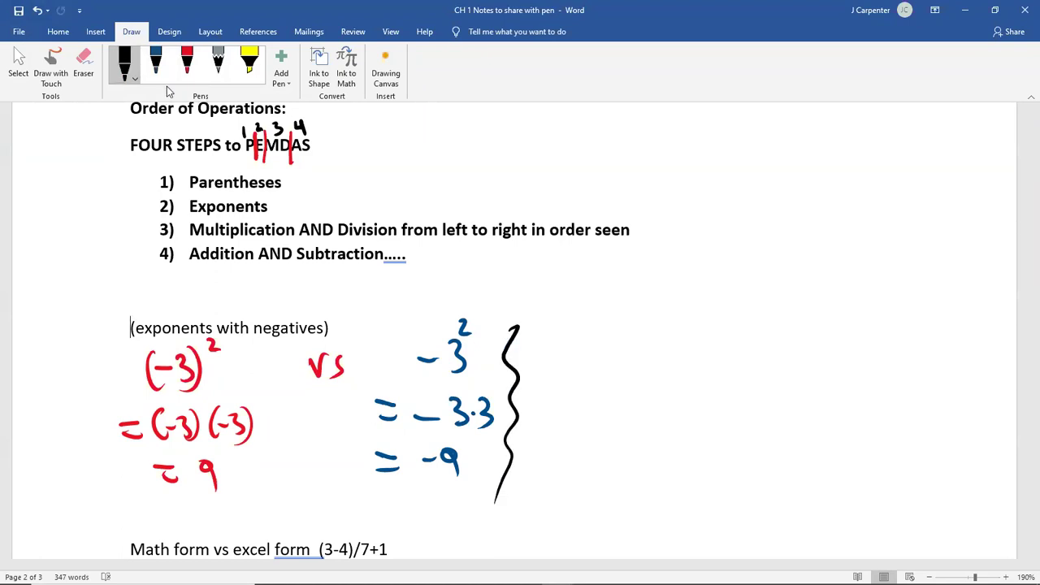
Step: Beyond the divider, handwrite a second example with (-2)³ vs in red ink and -2³ in blue ink
click(187, 63)
drag(551, 347, 569, 348)
mouse_move(571, 337)
mouse_down()
mouse_move(584, 357)
mouse_move(577, 365)
mouse_move(546, 361)
mouse_up()
drag(586, 311, 594, 335)
drag(713, 343, 733, 341)
drag(746, 339, 736, 359)
click(155, 63)
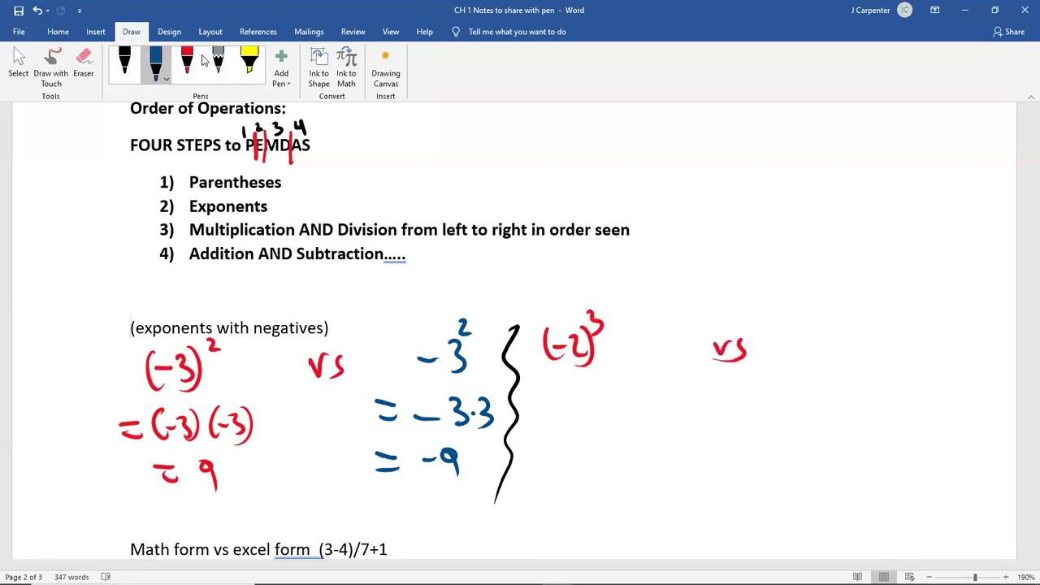
drag(804, 340, 819, 340)
drag(820, 333, 837, 356)
drag(839, 312, 851, 334)
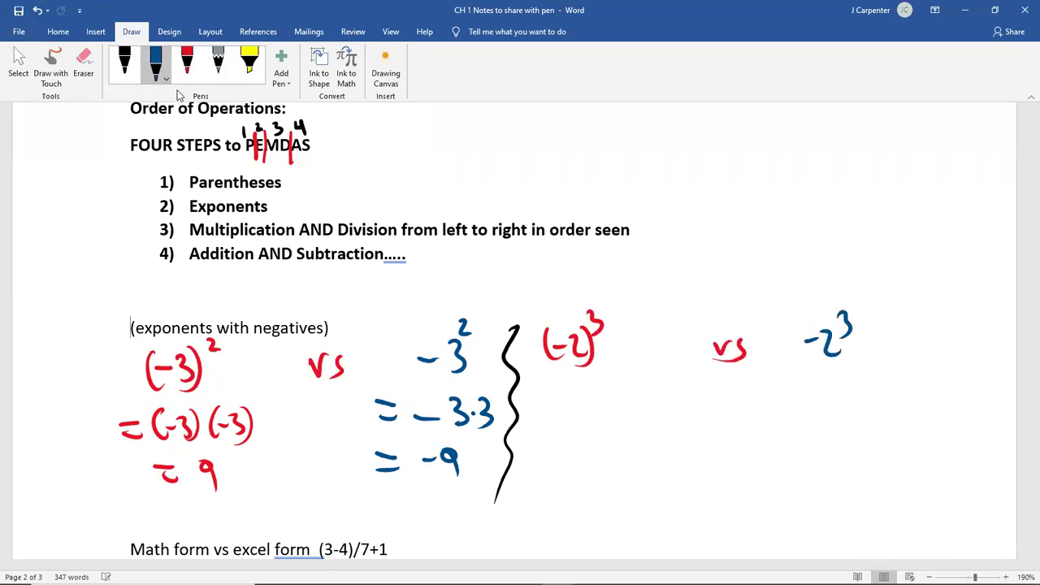
Step: Under (-2)³, handwrite the red solution lines = (-2)(-2)(-2), = 4·(-2) and = -8
click(187, 62)
drag(528, 393, 542, 392)
drag(530, 403, 554, 406)
drag(557, 393, 598, 408)
mouse_move(606, 377)
mouse_down()
mouse_move(603, 407)
mouse_move(614, 393)
mouse_up()
drag(615, 385, 625, 416)
mouse_move(635, 378)
mouse_down()
mouse_move(632, 414)
mouse_move(649, 400)
mouse_up()
mouse_move(650, 385)
mouse_down()
mouse_move(666, 411)
mouse_move(646, 429)
mouse_up()
drag(523, 436, 534, 435)
mouse_move(525, 446)
mouse_down()
mouse_move(561, 442)
mouse_move(560, 463)
mouse_move(569, 446)
mouse_move(577, 463)
mouse_up()
drag(580, 452, 601, 460)
drag(599, 430, 600, 471)
mouse_move(521, 489)
mouse_down()
mouse_move(533, 489)
mouse_move(535, 503)
mouse_move(561, 499)
mouse_up()
mouse_move(567, 488)
mouse_down()
mouse_move(580, 496)
mouse_move(573, 514)
mouse_up()
Step: Under -2³, handwrite the blue solution lines = -2·2·2, = -4·2 and = -8
click(155, 63)
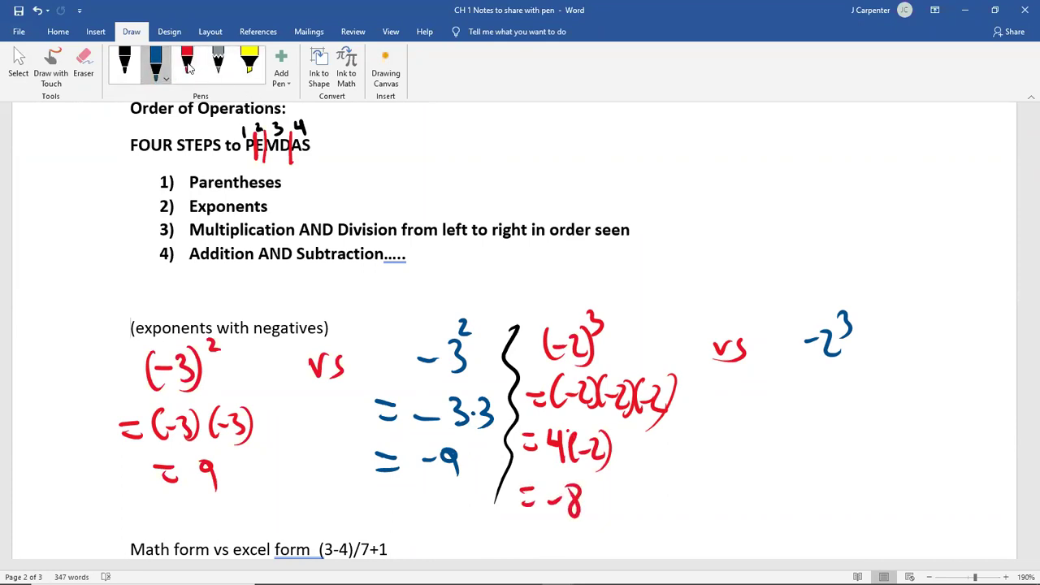
mouse_move(770, 393)
mouse_down()
mouse_move(787, 393)
mouse_move(790, 407)
mouse_move(829, 404)
mouse_move(845, 383)
mouse_move(856, 415)
mouse_move(890, 415)
mouse_up()
click(864, 402)
drag(894, 387, 913, 415)
mouse_move(766, 442)
mouse_down()
mouse_move(780, 452)
mouse_move(841, 448)
mouse_up()
mouse_move(836, 433)
mouse_down()
mouse_move(835, 465)
mouse_move(882, 463)
mouse_up()
click(854, 448)
mouse_move(768, 489)
mouse_down()
mouse_move(780, 498)
mouse_move(820, 493)
mouse_up()
mouse_move(841, 480)
mouse_down()
mouse_move(826, 487)
mouse_move(842, 485)
mouse_up()
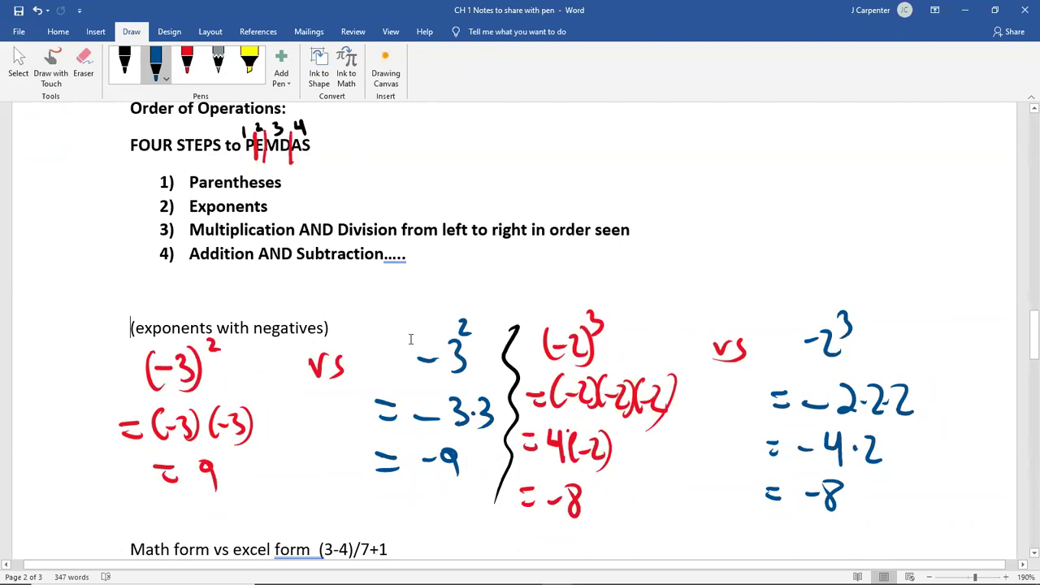
scroll(410, 339, down, 3)
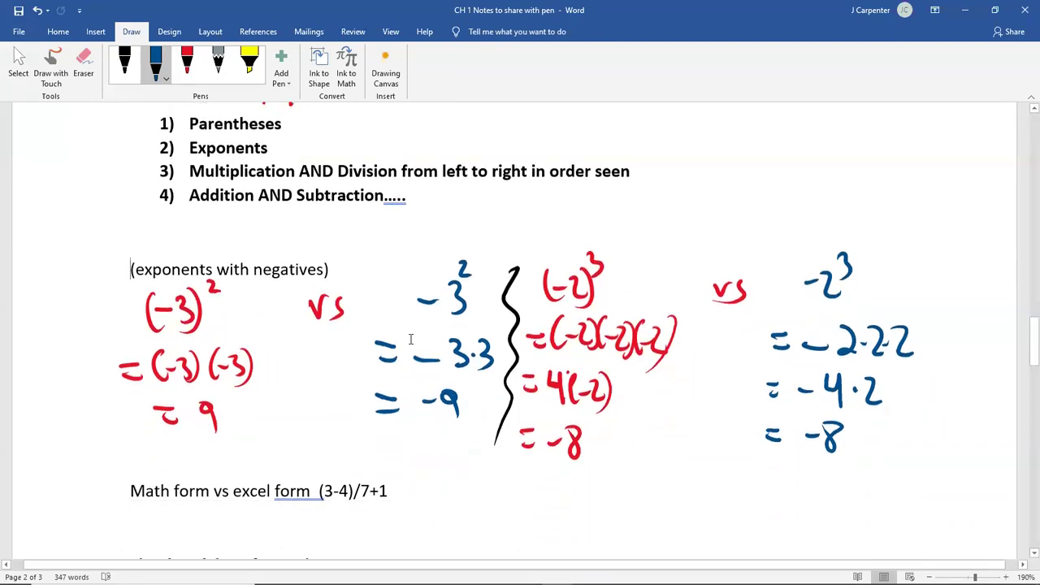
Step: Insert several blank lines between the "Math form vs excel form" line and the "Simple solving of equations" heading
click(225, 479)
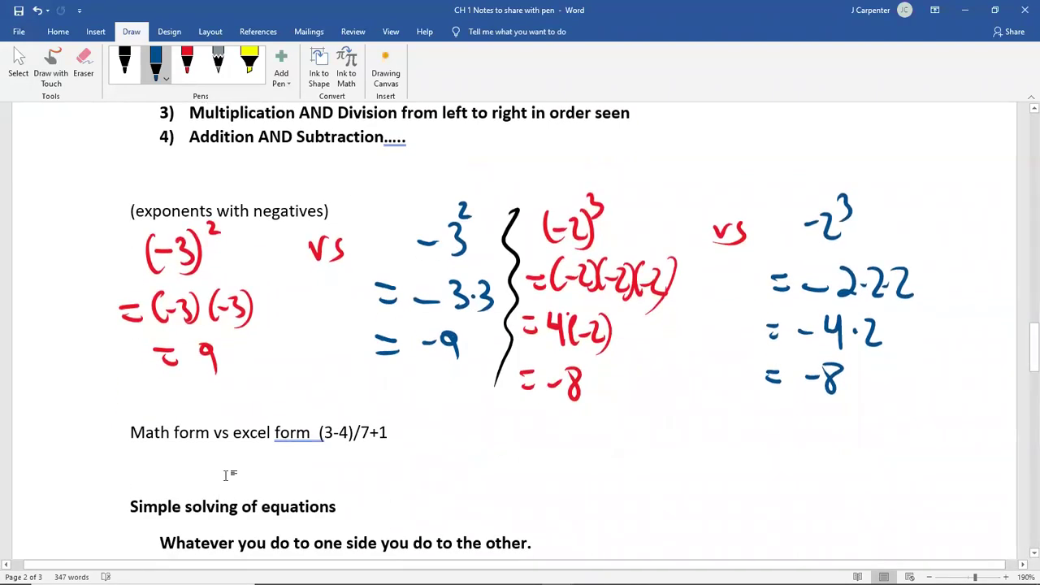
key(Return)
key(Return)
key(Return)
key(Return)
key(Return)
key(BackSpace)
key(BackSpace)
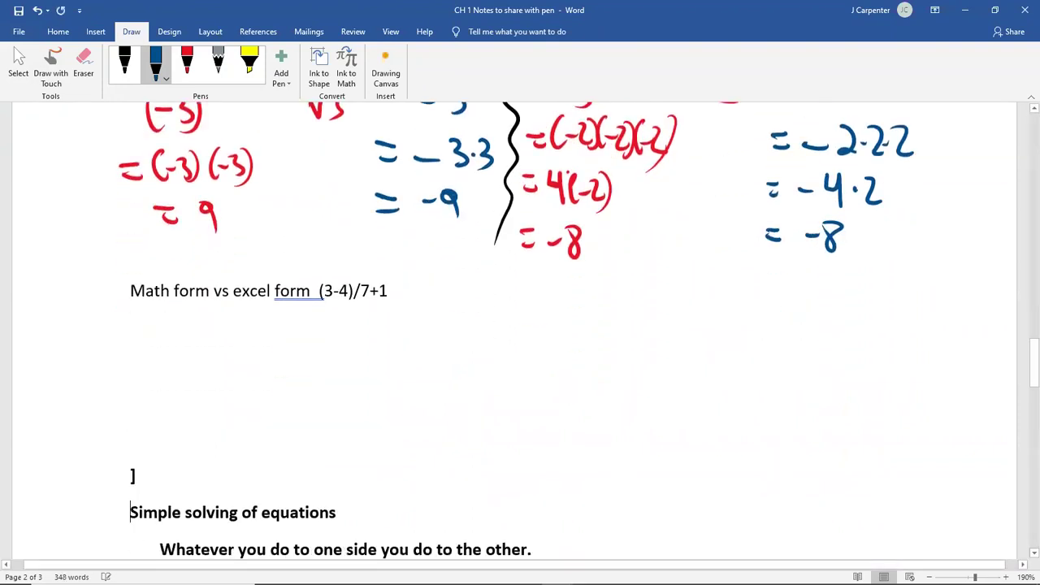
key(Return)
scroll(251, 430, up, 2)
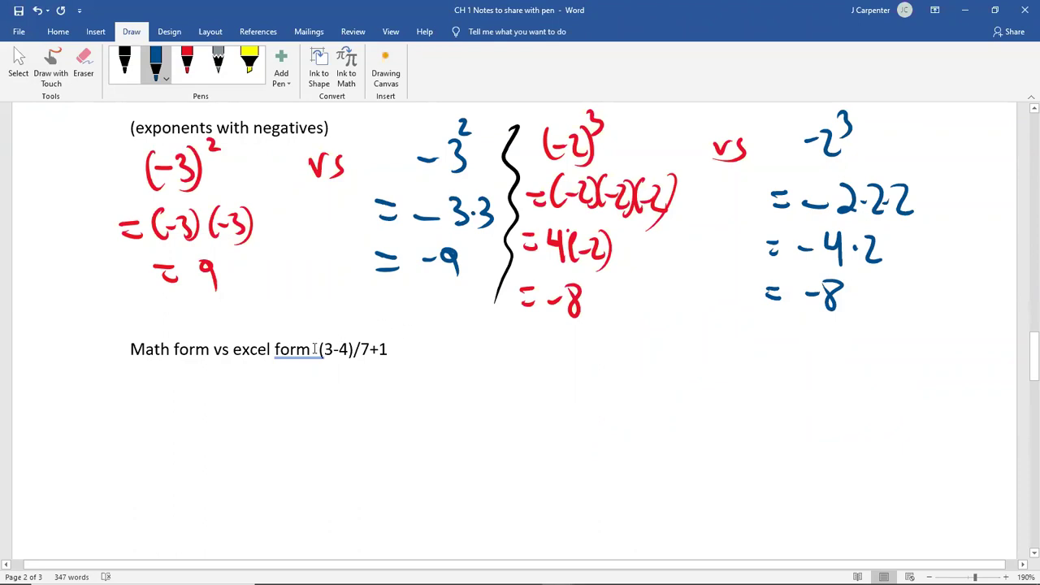
Step: Handwrite the blue label "excel" above (3-4)/7+1 and draw a blue equals sign in front of the expression
drag(316, 349, 398, 352)
click(399, 351)
drag(329, 323, 373, 334)
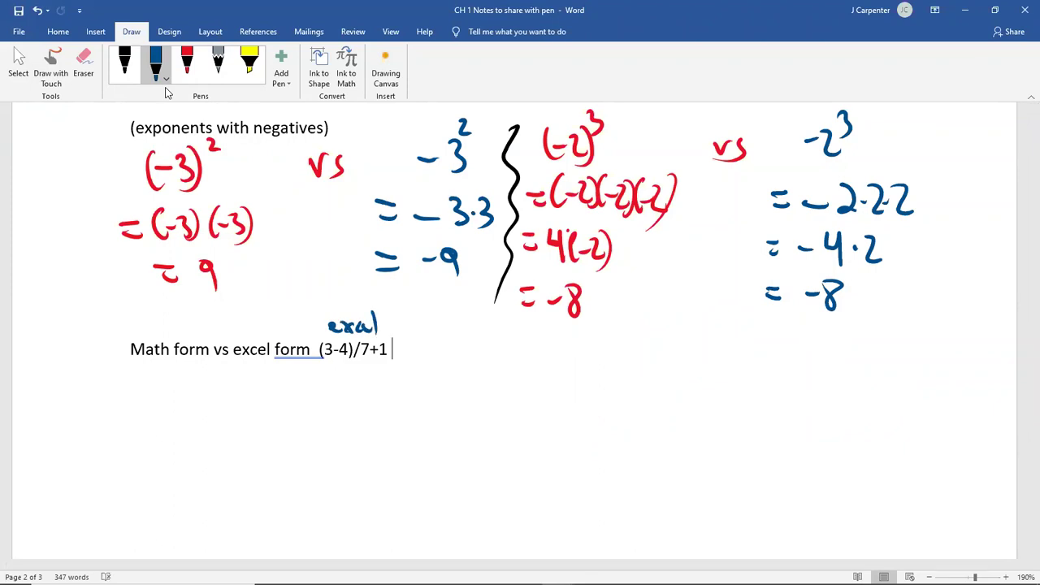
drag(310, 344, 318, 343)
drag(311, 347, 317, 347)
Step: Beside the Excel form, handwrite the blue fraction 3-4 over 7, plus 1, with the label "math" in quotes above it
mouse_move(471, 338)
mouse_down()
mouse_move(471, 356)
mouse_move(500, 350)
mouse_move(518, 363)
mouse_move(496, 388)
mouse_up()
drag(542, 360, 548, 367)
drag(557, 352, 560, 378)
drag(474, 307, 476, 317)
drag(479, 307, 515, 330)
mouse_move(518, 312)
mouse_down()
mouse_move(524, 330)
mouse_move(536, 323)
mouse_up()
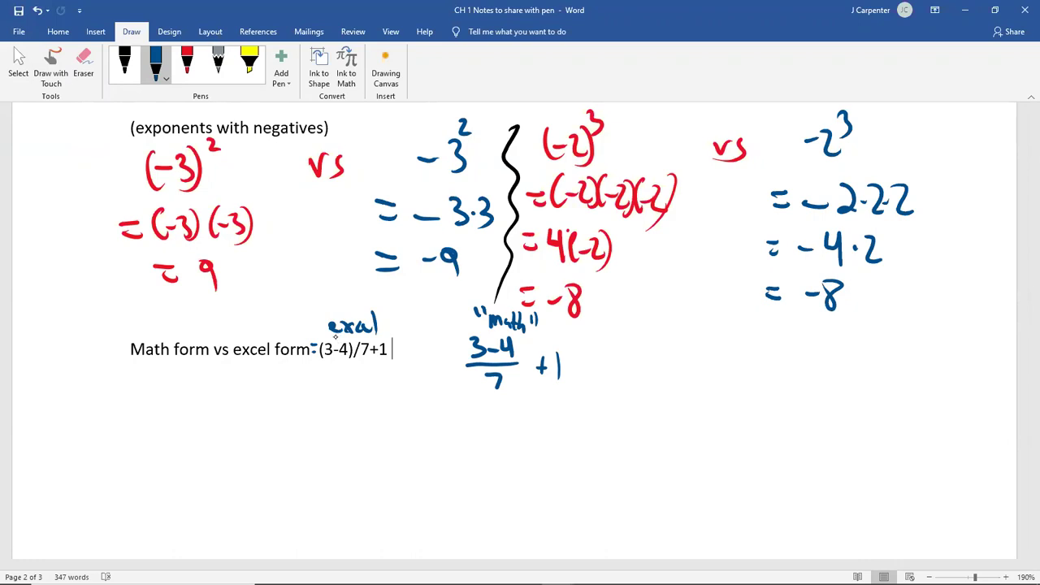
Step: Circle the handwritten math form with an arrow leading to the Excel form, and undo these marks
mouse_move(487, 333)
mouse_down()
mouse_move(548, 332)
mouse_move(455, 383)
mouse_move(497, 327)
mouse_up()
mouse_move(452, 367)
mouse_down()
mouse_move(392, 398)
mouse_move(375, 367)
mouse_move(400, 367)
mouse_up()
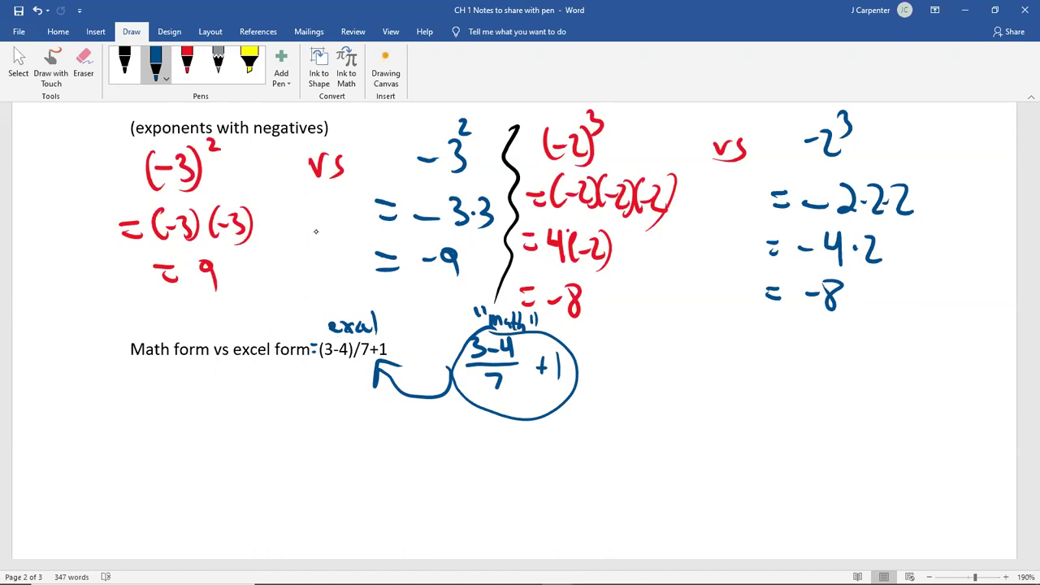
click(38, 10)
click(38, 10)
click(38, 10)
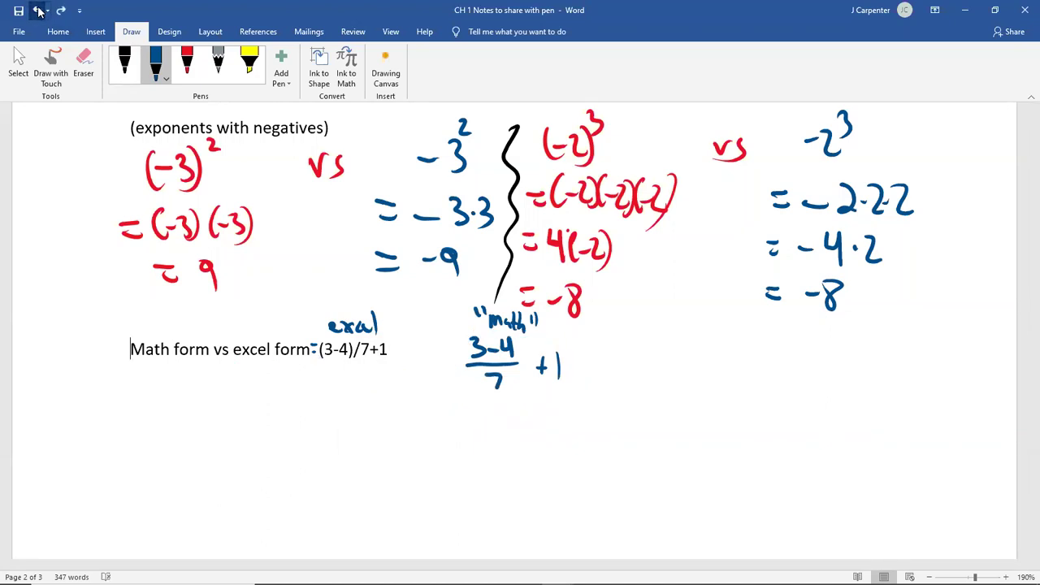
Step: Below the Excel form, handwrite "wrong: 3-4/7+1" in red ink
click(187, 73)
mouse_move(110, 393)
mouse_down()
mouse_move(168, 406)
mouse_move(162, 414)
mouse_up()
mouse_move(177, 393)
mouse_down()
mouse_move(178, 405)
mouse_move(211, 406)
mouse_up()
click(180, 408)
click(217, 387)
mouse_move(234, 393)
mouse_down()
mouse_move(265, 395)
mouse_move(263, 409)
mouse_up()
mouse_move(281, 384)
mouse_down()
mouse_move(273, 411)
mouse_move(323, 400)
mouse_up()
mouse_move(317, 392)
mouse_down()
mouse_move(317, 411)
mouse_move(332, 414)
mouse_up()
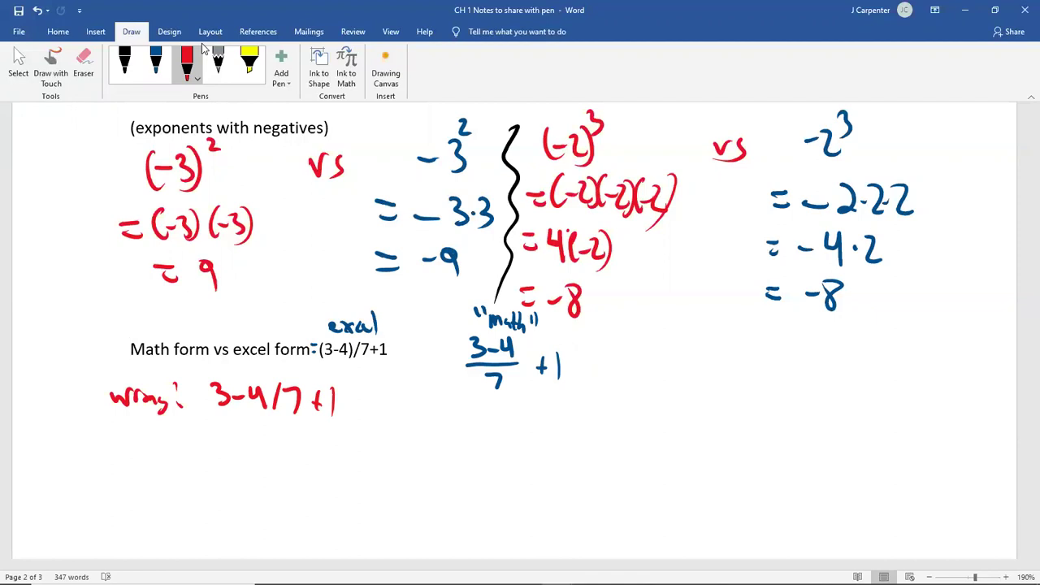
Step: After the red 3-4/7+1, handwrite a colon and its math form, 3 minus the fraction 4 over 7, plus 1
mouse_move(374, 391)
mouse_down()
mouse_move(376, 417)
mouse_move(415, 424)
mouse_move(451, 412)
mouse_up()
drag(459, 400, 469, 412)
drag(467, 398, 481, 426)
drag(455, 434, 468, 456)
mouse_move(516, 416)
mouse_down()
mouse_move(515, 440)
mouse_move(523, 428)
mouse_up()
drag(534, 412, 535, 440)
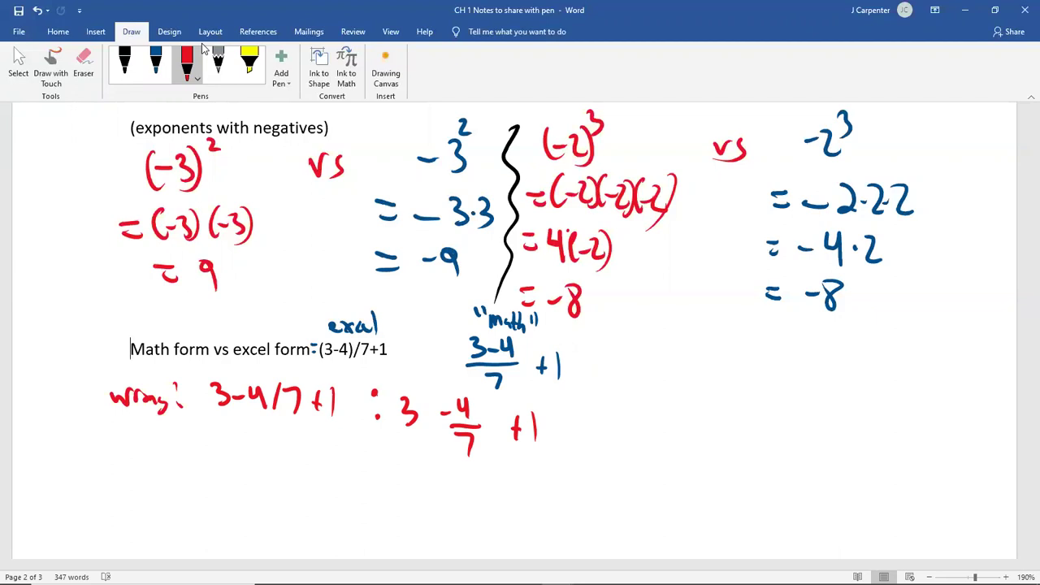
Step: Scribble out the red word "wrong" with a replacement label above it, and add red parentheses around 3-4 in the math fraction
mouse_move(130, 398)
mouse_down()
mouse_move(170, 396)
mouse_move(121, 406)
mouse_move(154, 390)
mouse_move(142, 394)
mouse_up()
drag(129, 359, 160, 379)
click(143, 370)
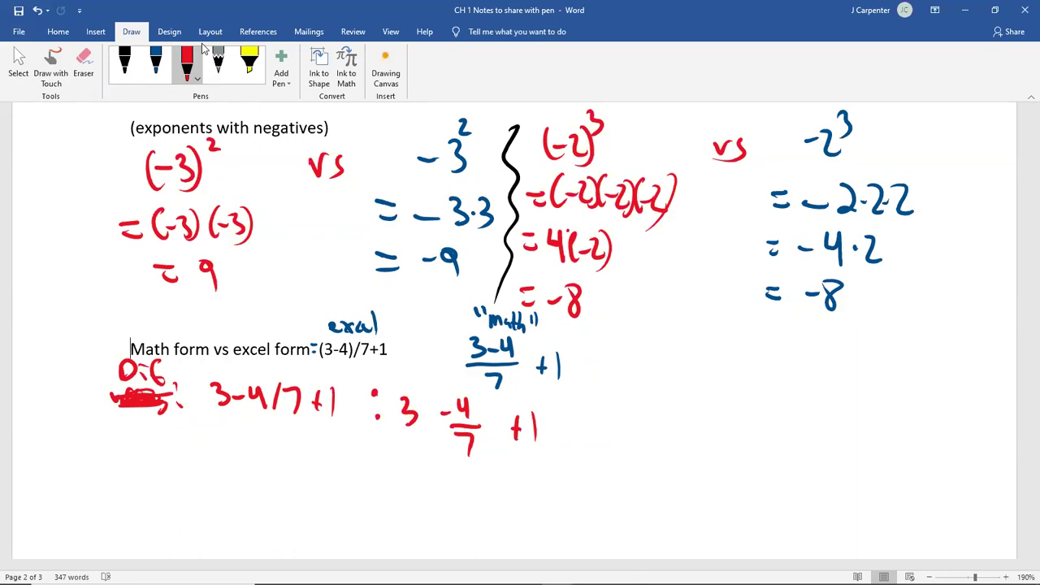
drag(515, 333, 516, 361)
drag(467, 329, 464, 364)
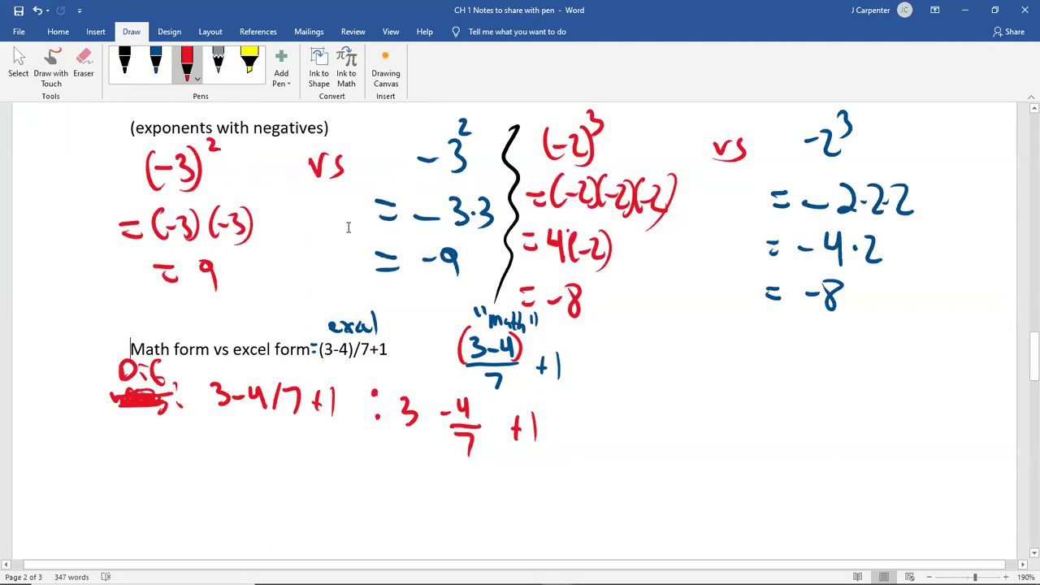
Step: Switch to the chapter 1 worksheet PDF in Chrome, find Guided Practice Activity #1 on Order of Operations, and tile it beside the Word notes
click(525, 572)
click(569, 524)
scroll(563, 313, down, 5)
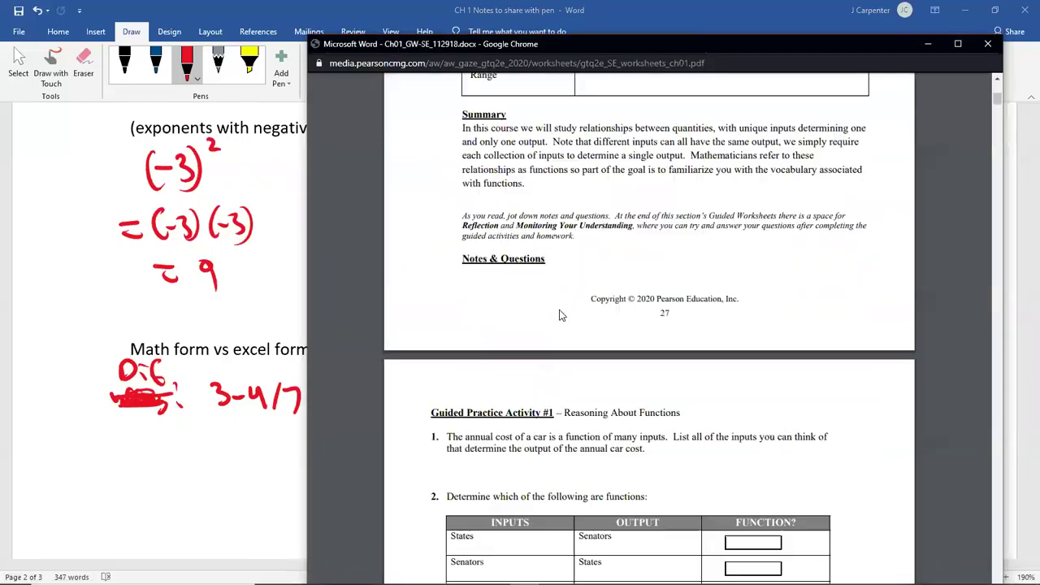
scroll(562, 314, down, 20)
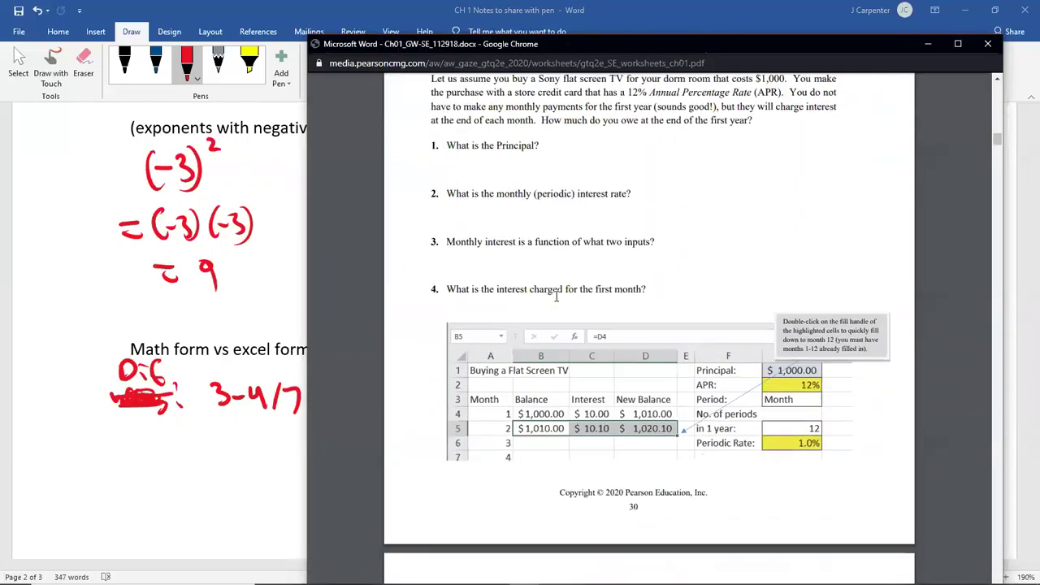
scroll(556, 296, down, 17)
scroll(556, 297, up, 5)
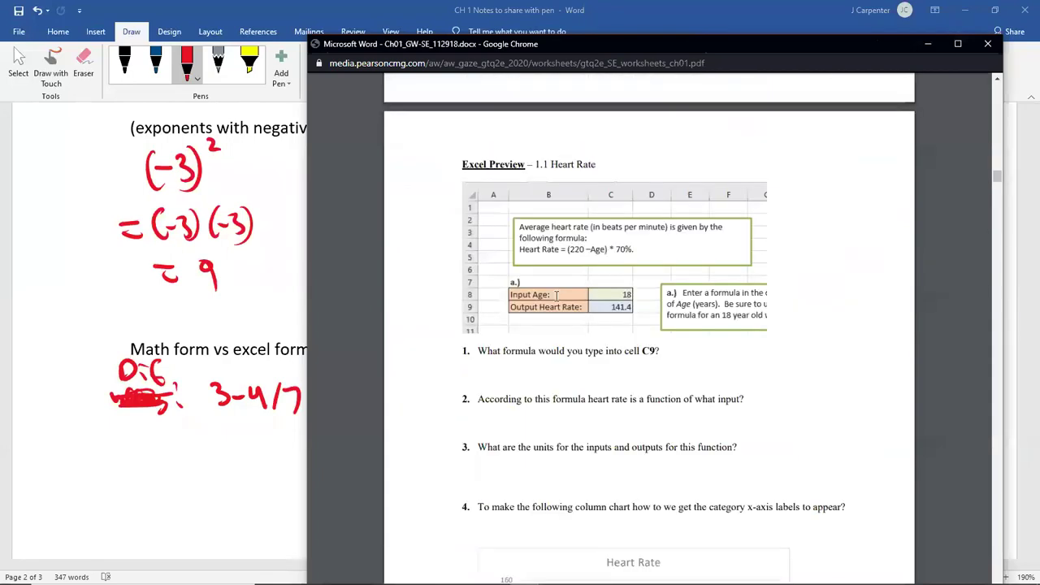
scroll(556, 296, down, 20)
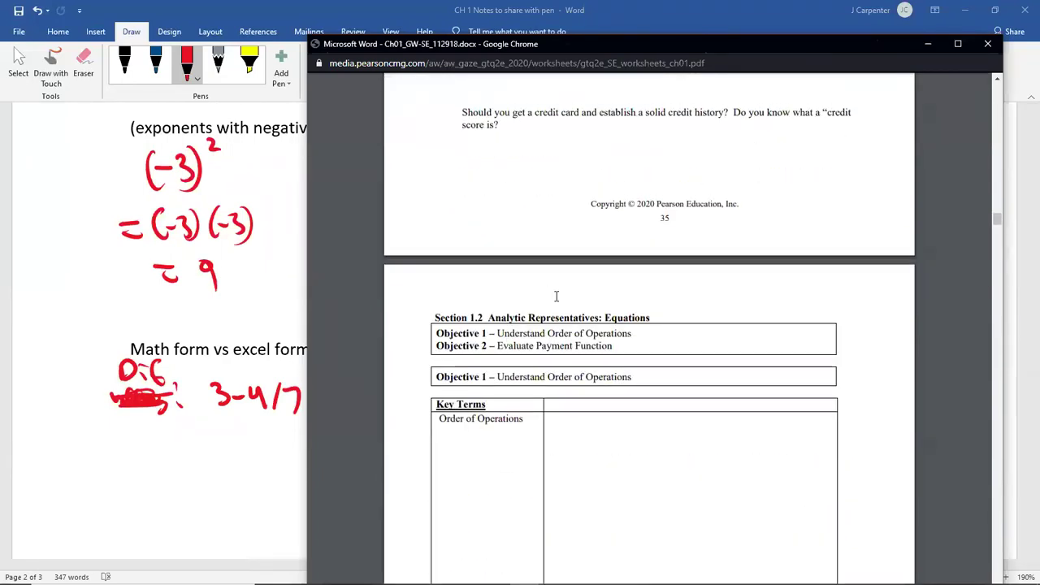
scroll(557, 297, down, 6)
scroll(557, 296, down, 1)
scroll(557, 297, up, 1)
drag(725, 40, 1039, 49)
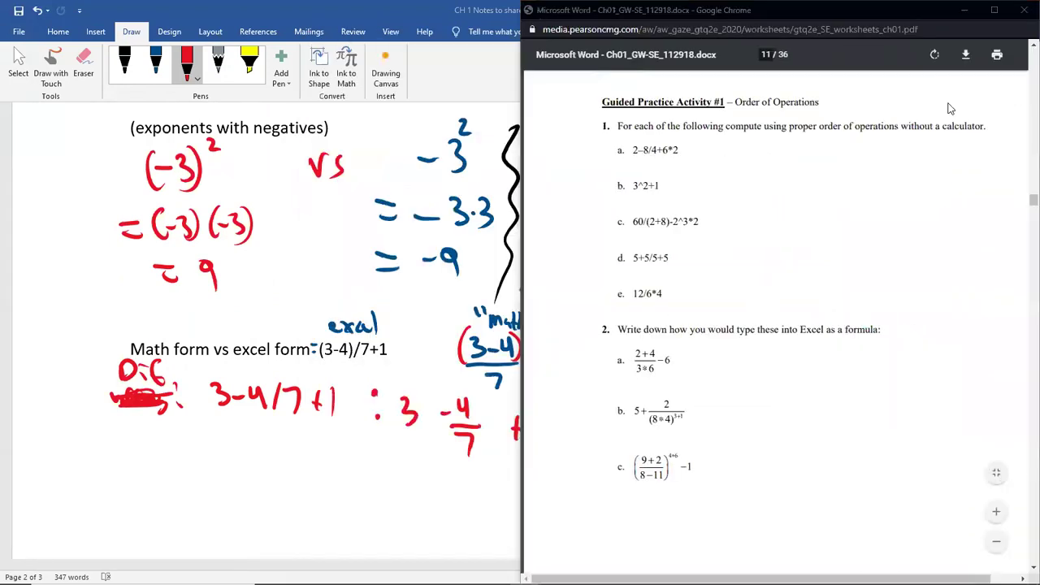
click(135, 194)
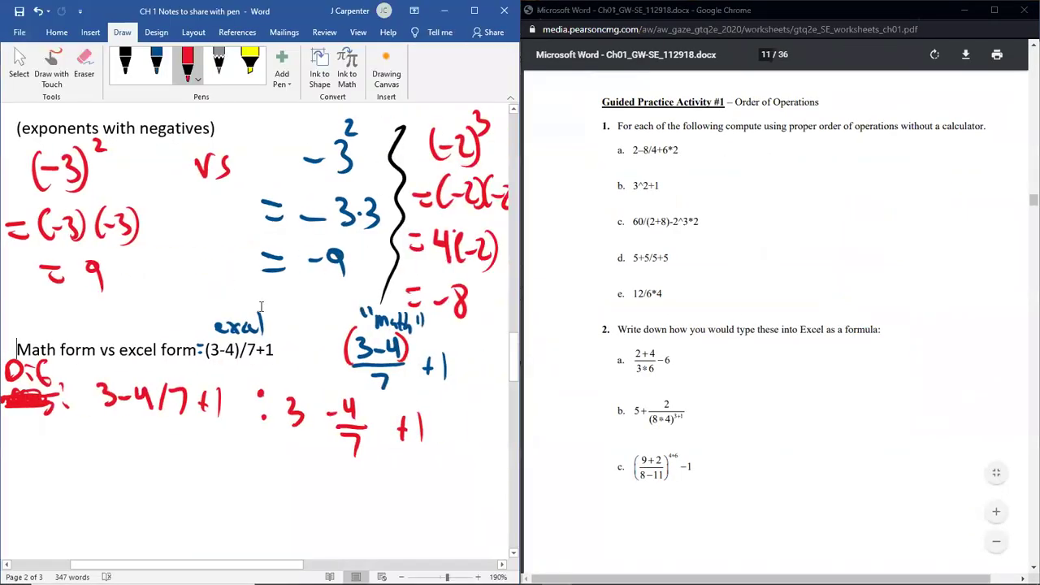
Step: Add more blank lines above the "Simple solving of equations" heading to make writing space below the red example
scroll(262, 306, down, 1)
scroll(262, 306, down, 4)
scroll(260, 304, up, 3)
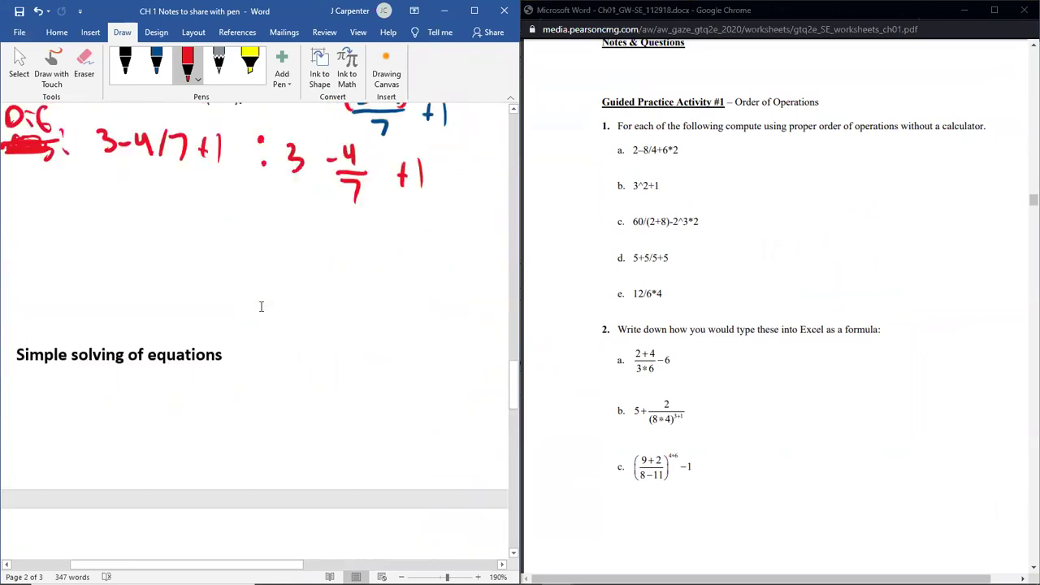
click(191, 351)
key(Return)
key(Return)
key(Return)
key(Return)
key(Return)
key(Return)
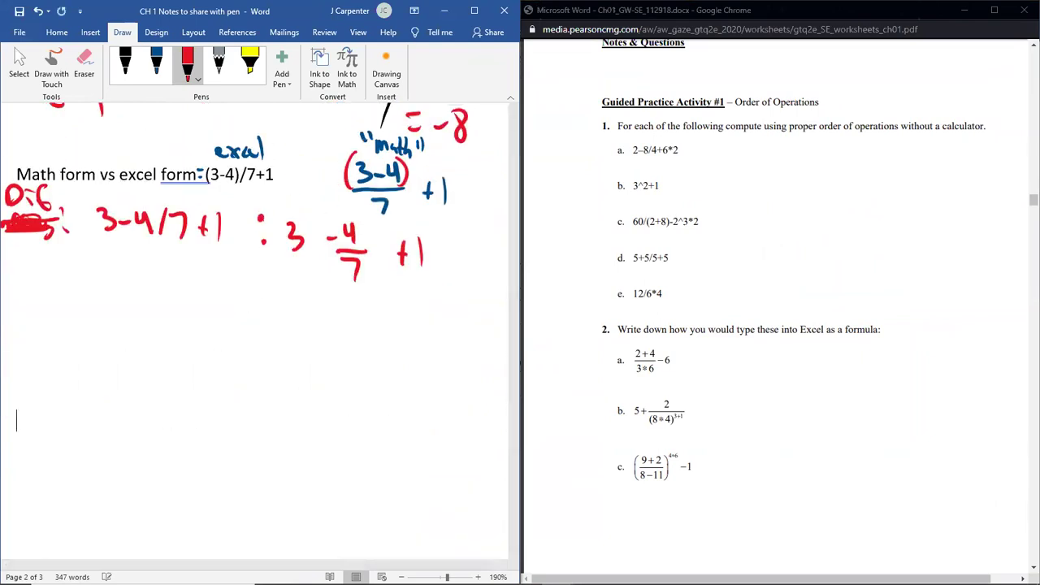
key(BackSpace)
scroll(139, 254, down, 4)
scroll(126, 243, up, 8)
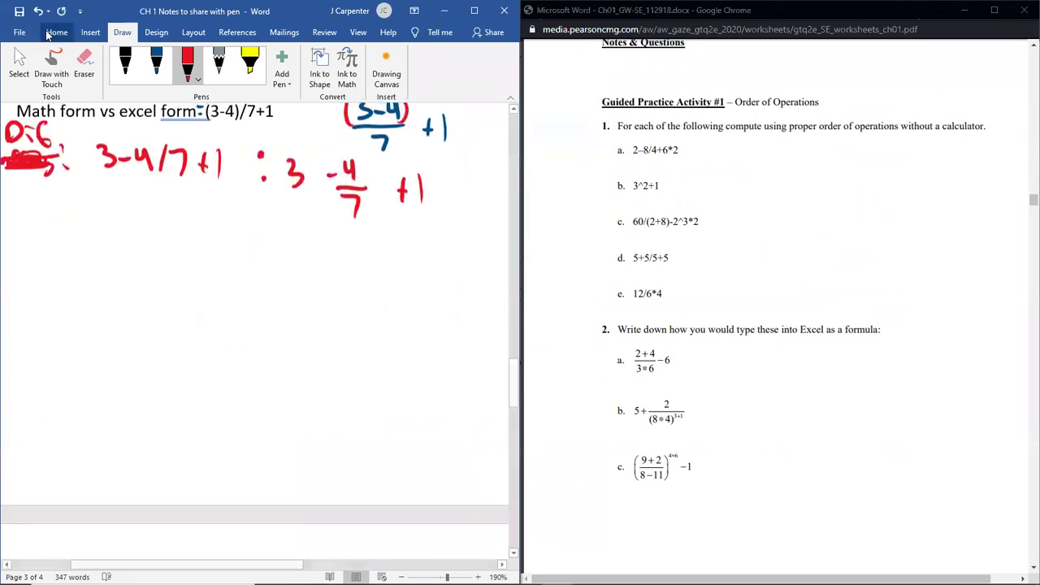
Step: Create a new blank Word document and tile it beside the worksheet PDF
click(19, 35)
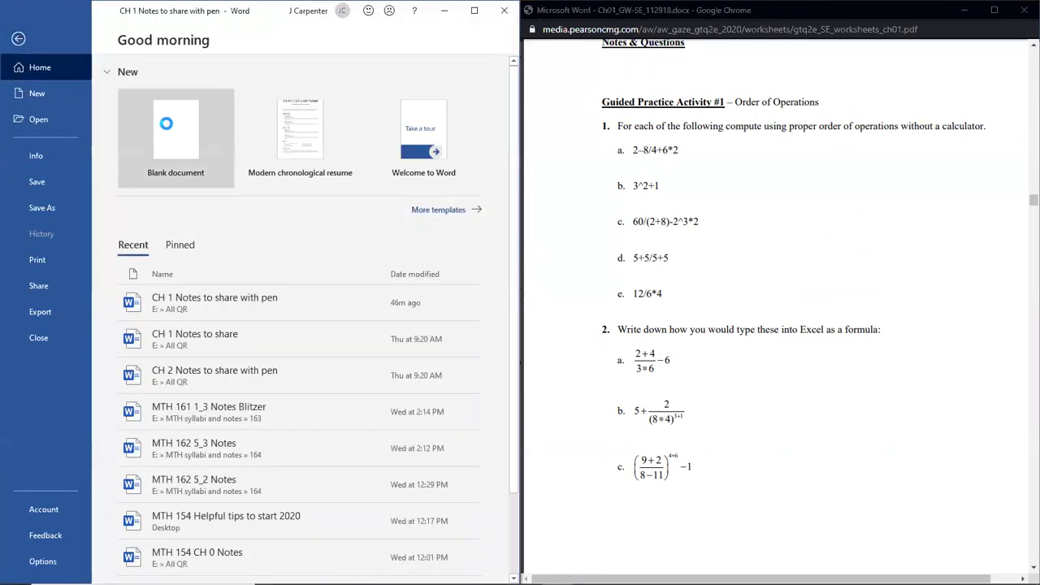
key(Escape)
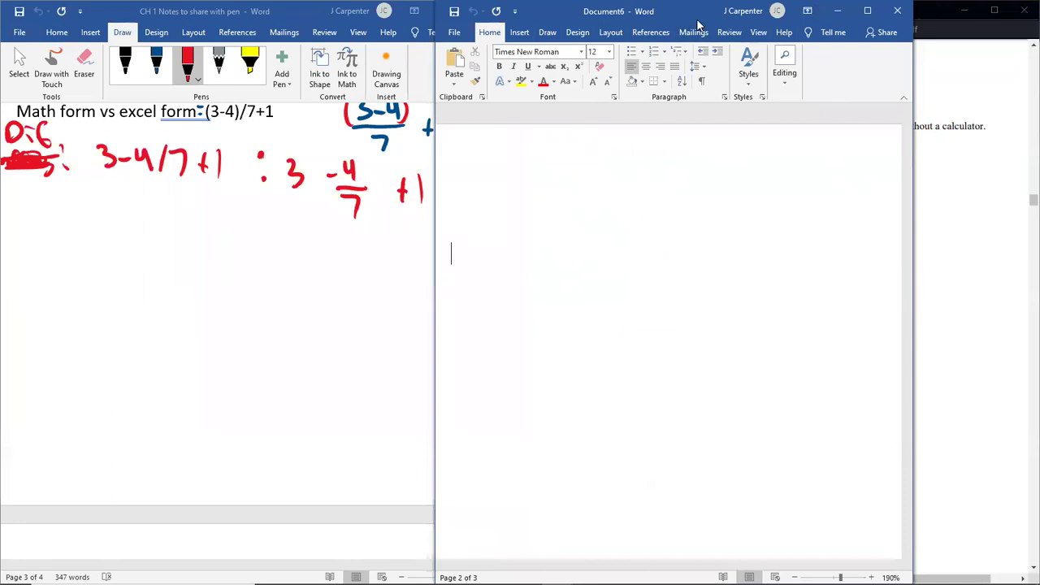
key(super+Left)
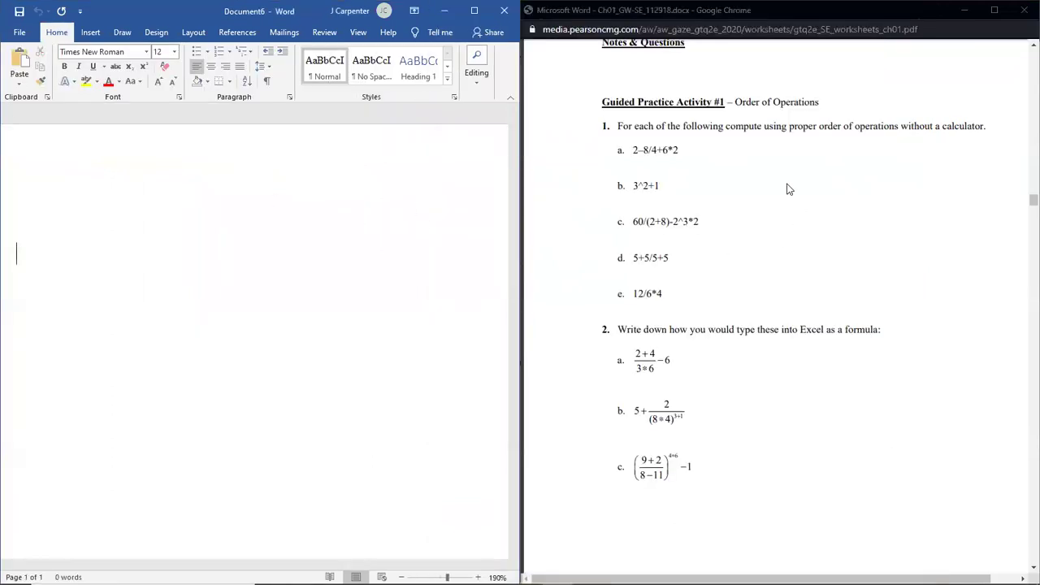
Step: Bring Guided Practice Activity #1 of the worksheet into view and choose the red pen in the blank document
scroll(786, 190, up, 2)
scroll(786, 190, up, 1)
scroll(784, 188, down, 2)
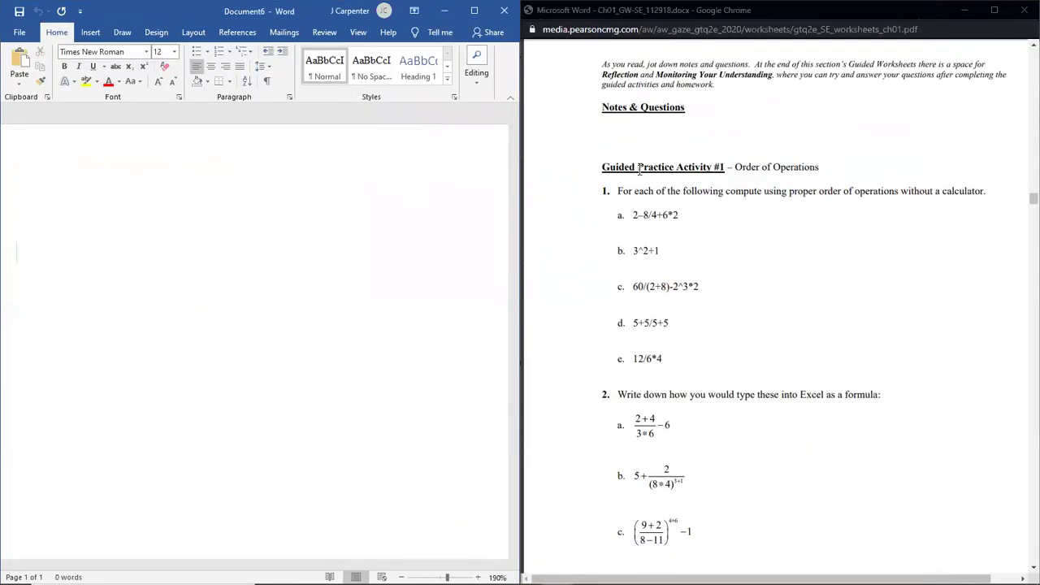
scroll(800, 190, down, 3)
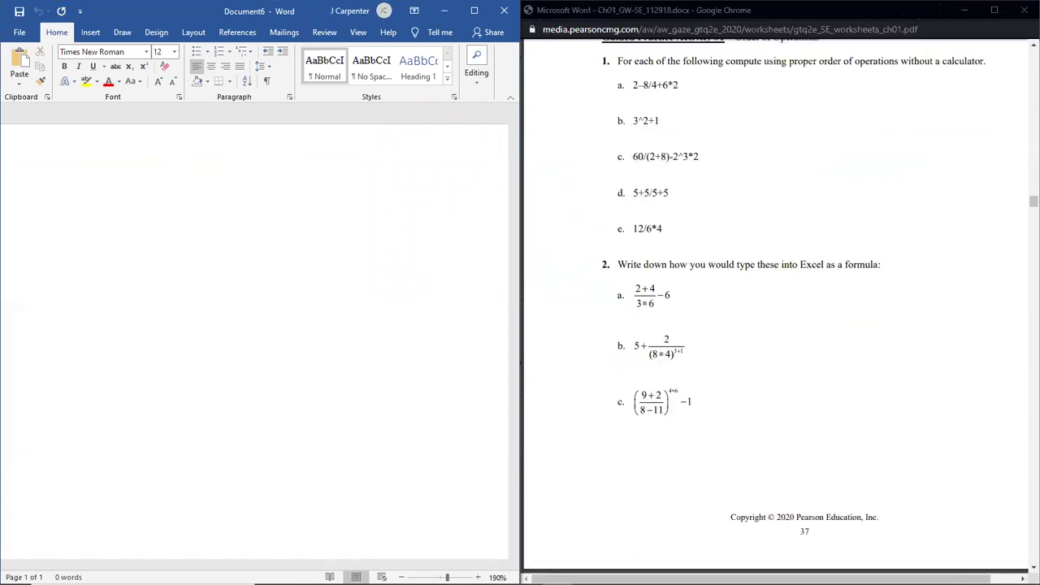
scroll(825, 364, up, 5)
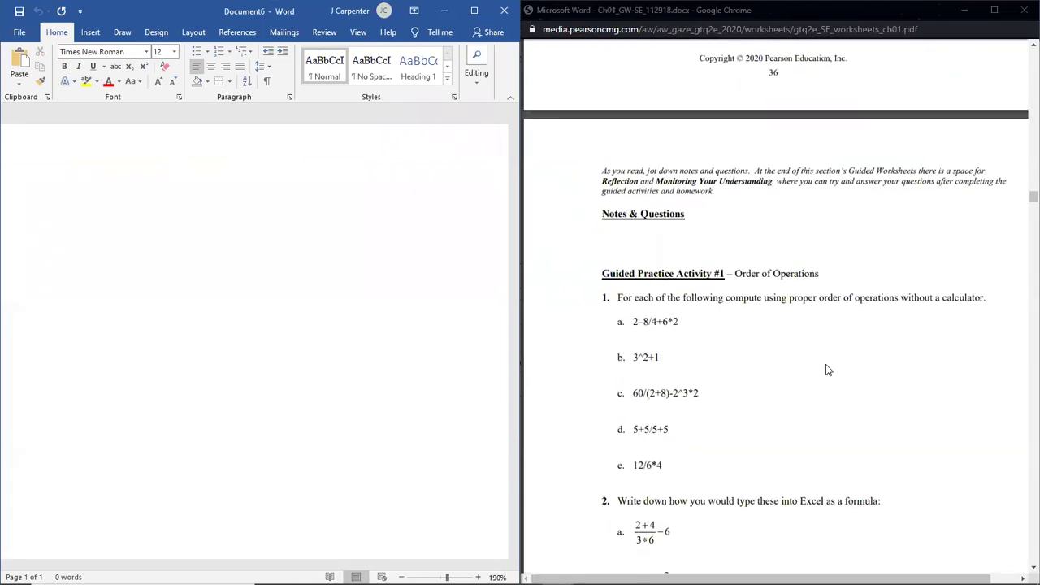
scroll(825, 364, down, 1)
click(122, 32)
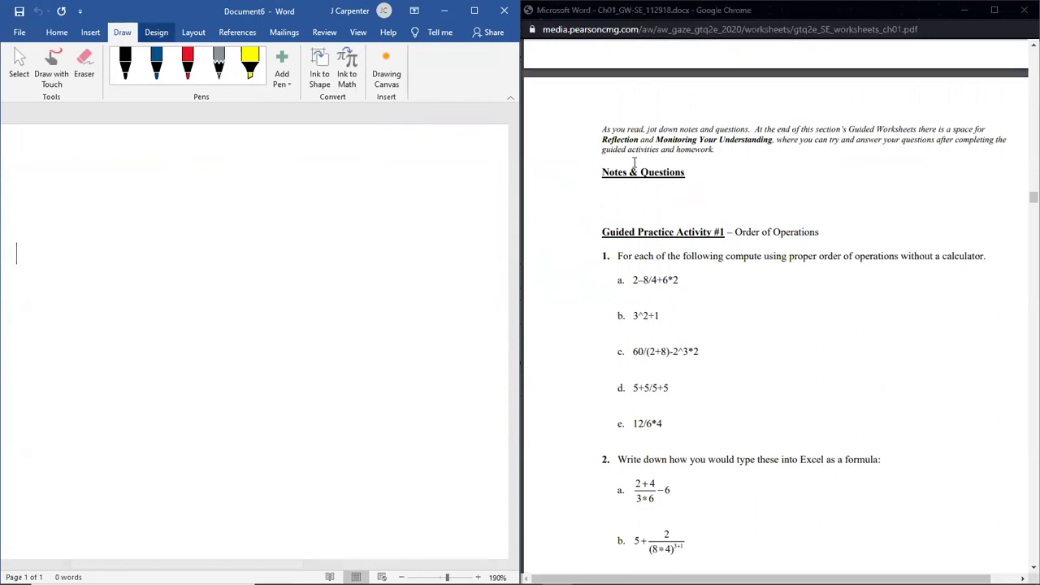
click(188, 63)
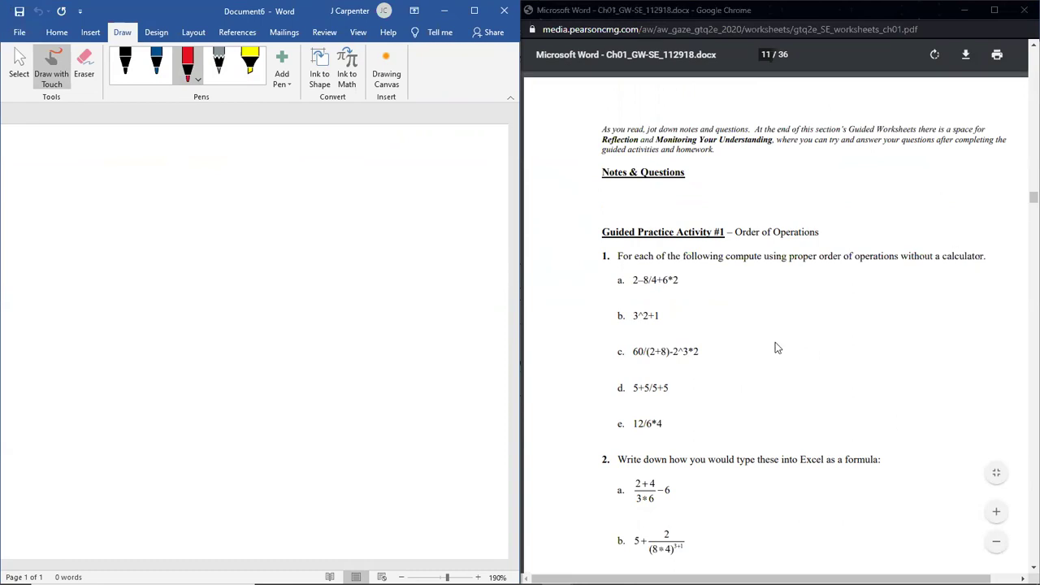
Step: Add the line "1 a-e: Discussion board for 9/8 ONE STUDENT EACH" to the blank document, based on the worksheet's problem 1
scroll(772, 341, down, 1)
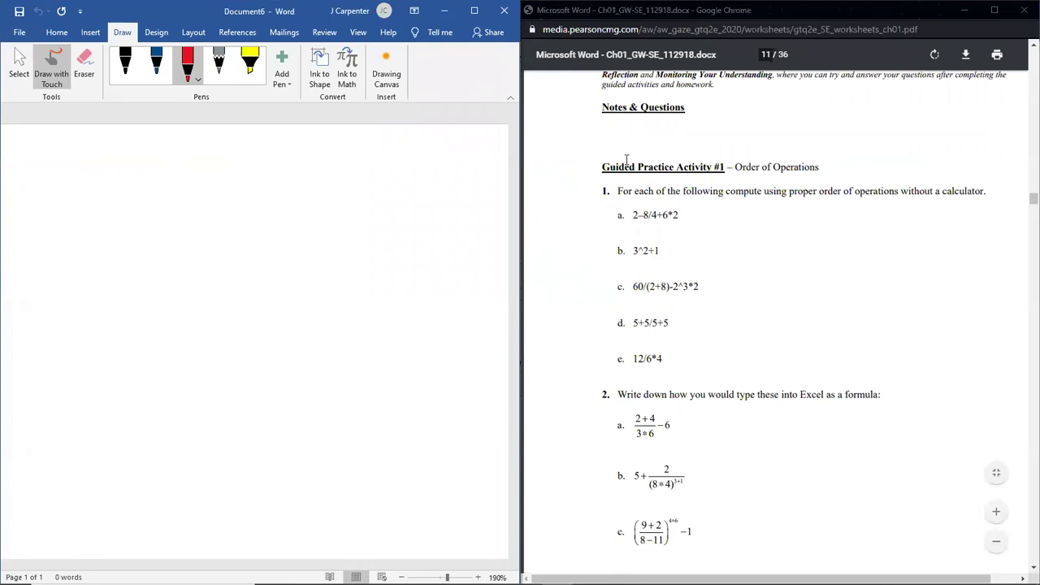
scroll(626, 159, down, 3)
scroll(684, 326, down, 5)
scroll(684, 326, up, 6)
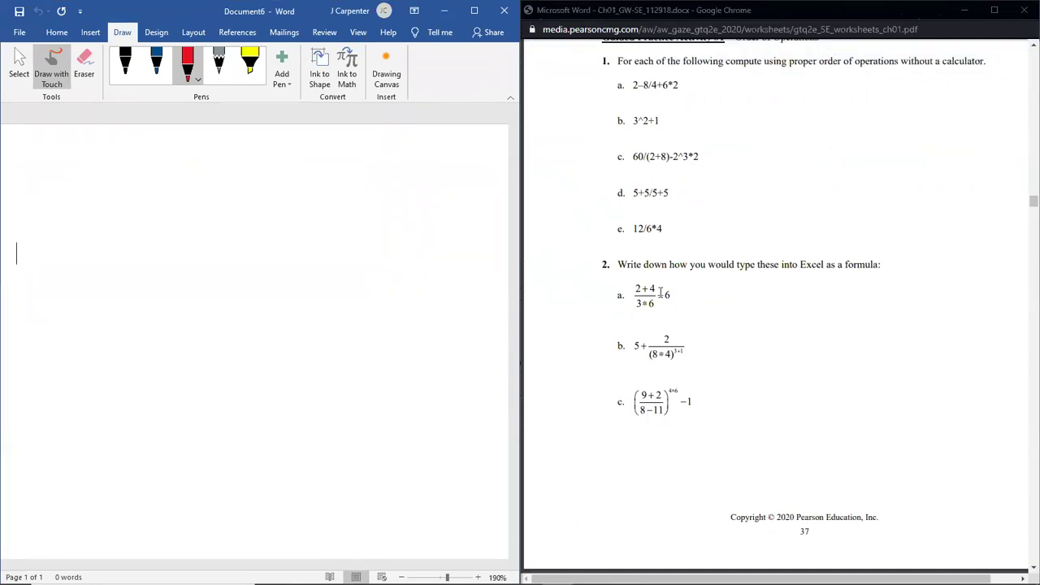
scroll(689, 295, up, 2)
scroll(688, 296, down, 1)
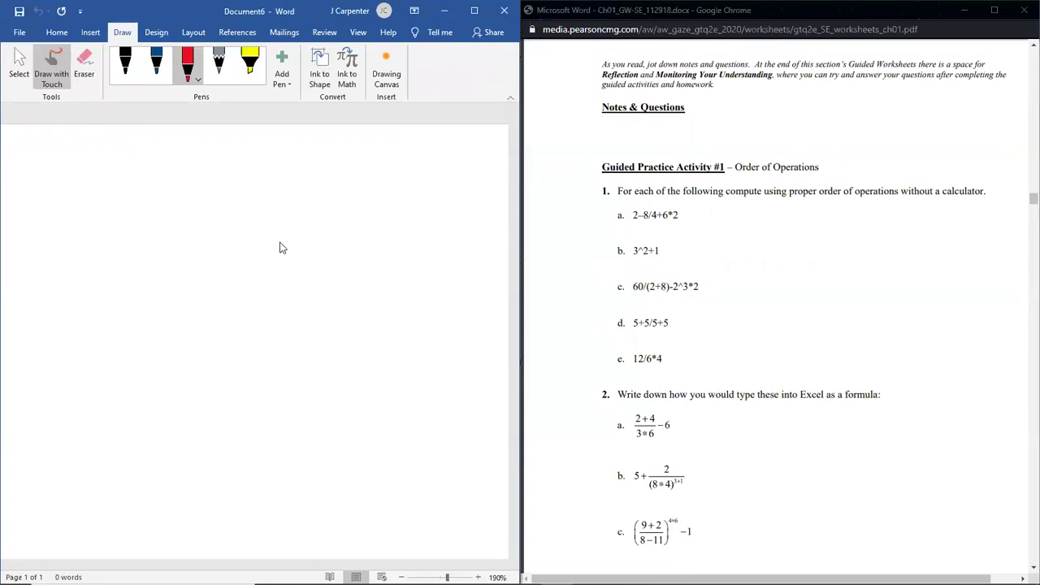
text(1 a=e)
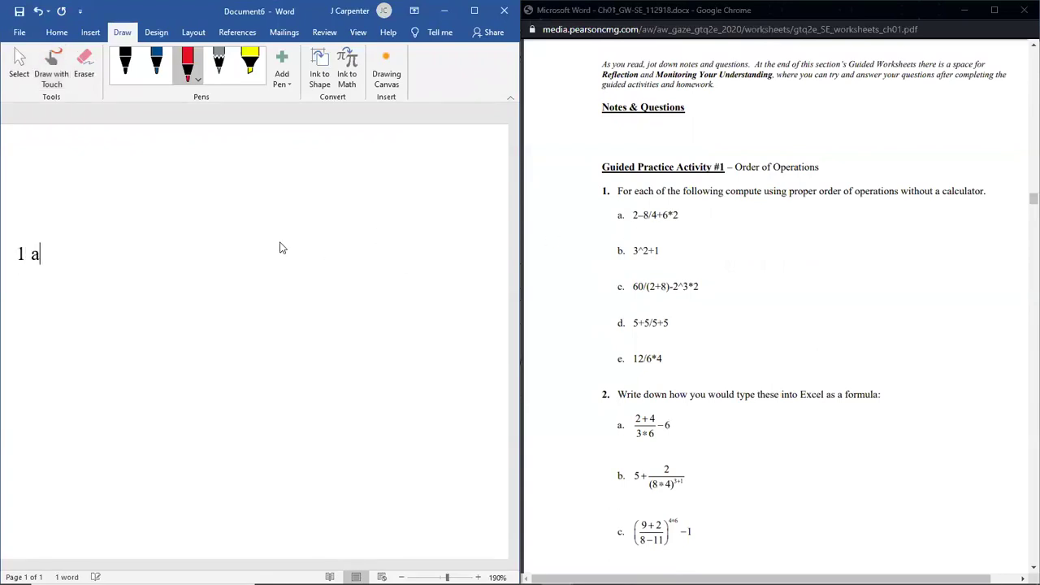
key(BackSpace)
key(BackSpace)
text(-e: Discu)
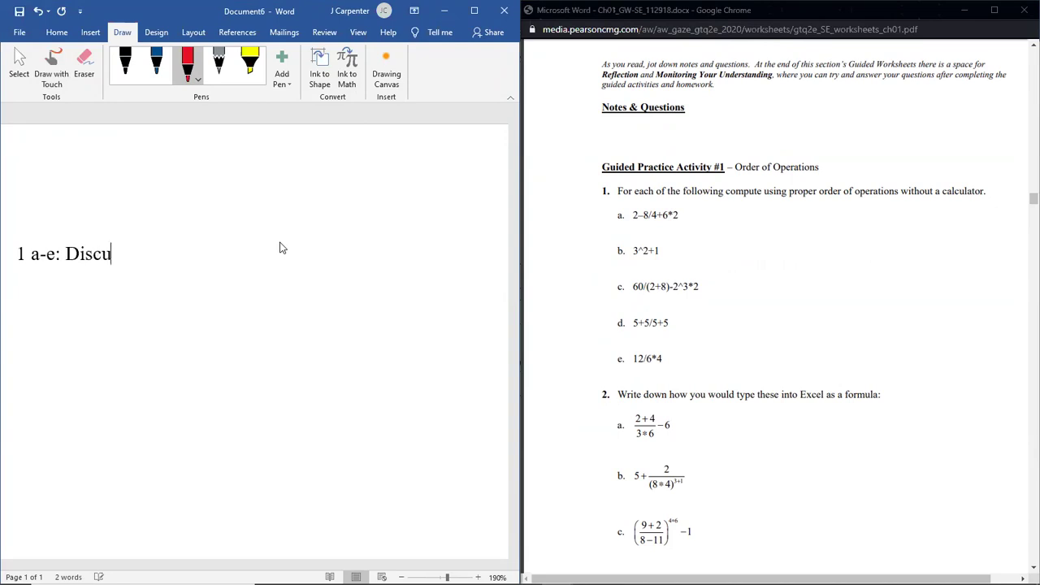
text(ssion board for 9)
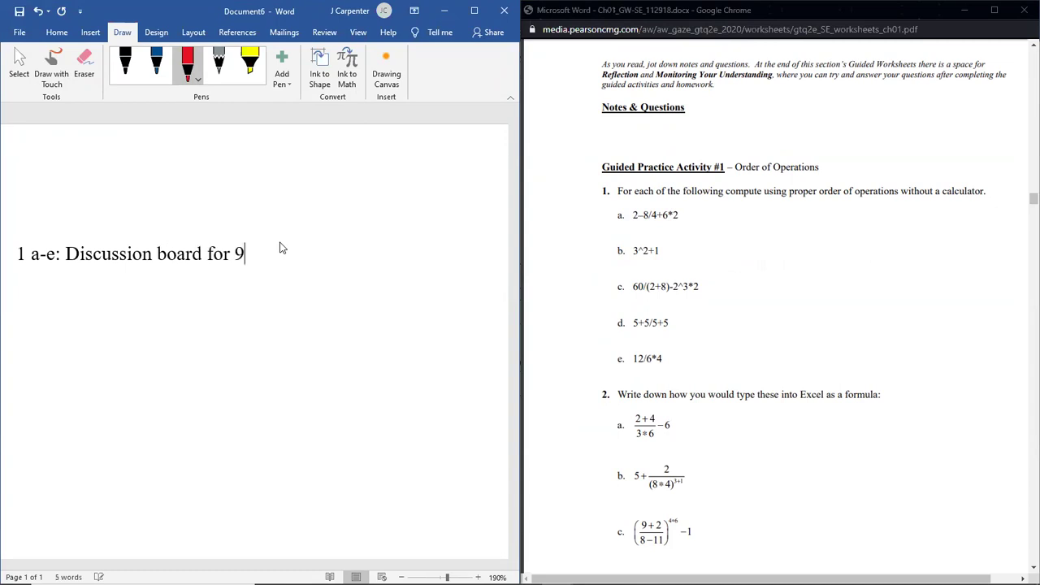
text(/8  ONE STUD)
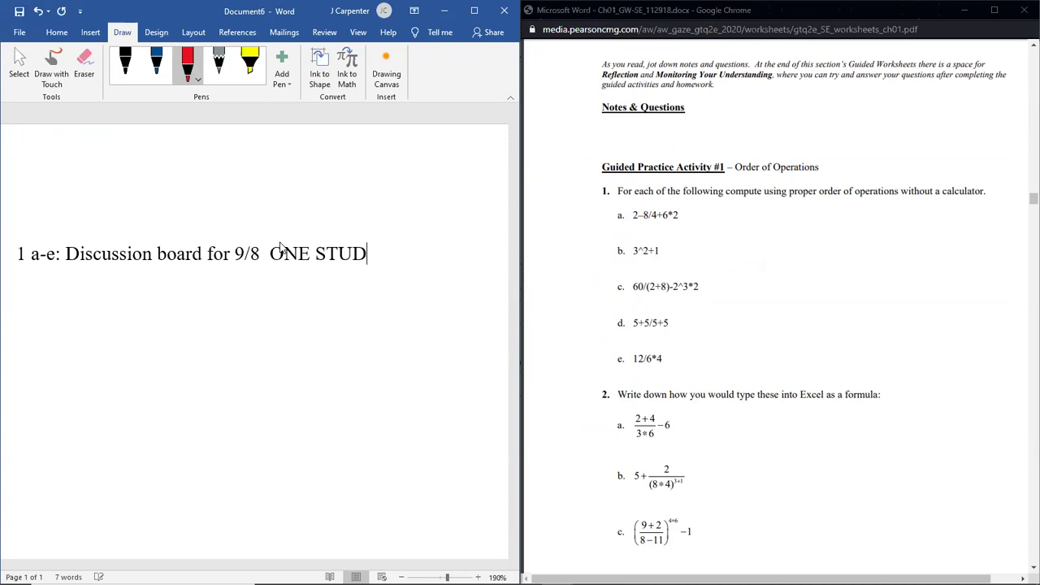
text(ENT EACH)
key(Return)
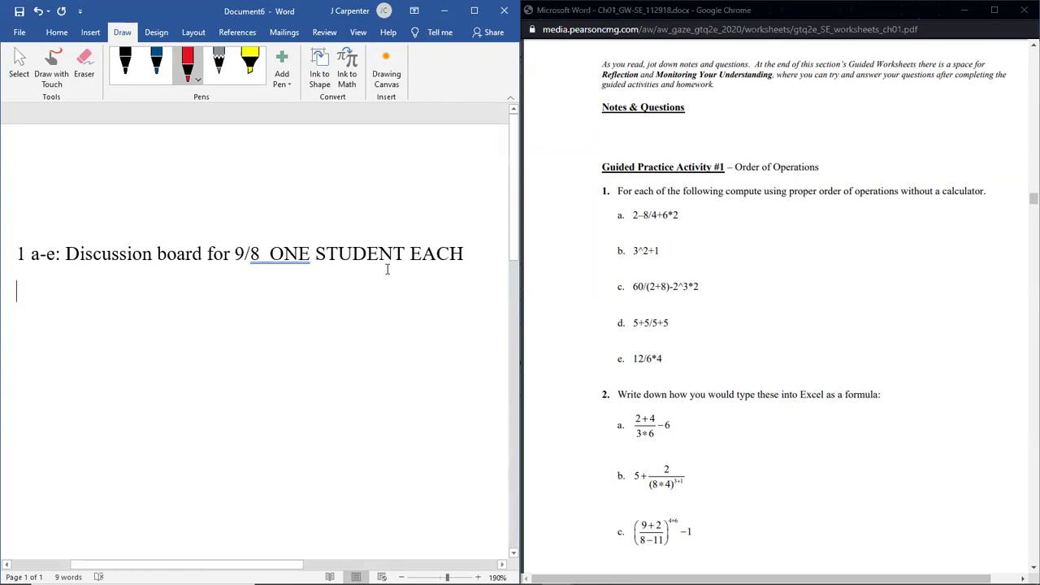
Step: Add a "2 a:" line and handwrite "= (2+4)/(3*6) - 6" beside it with the blue pen
text(2)
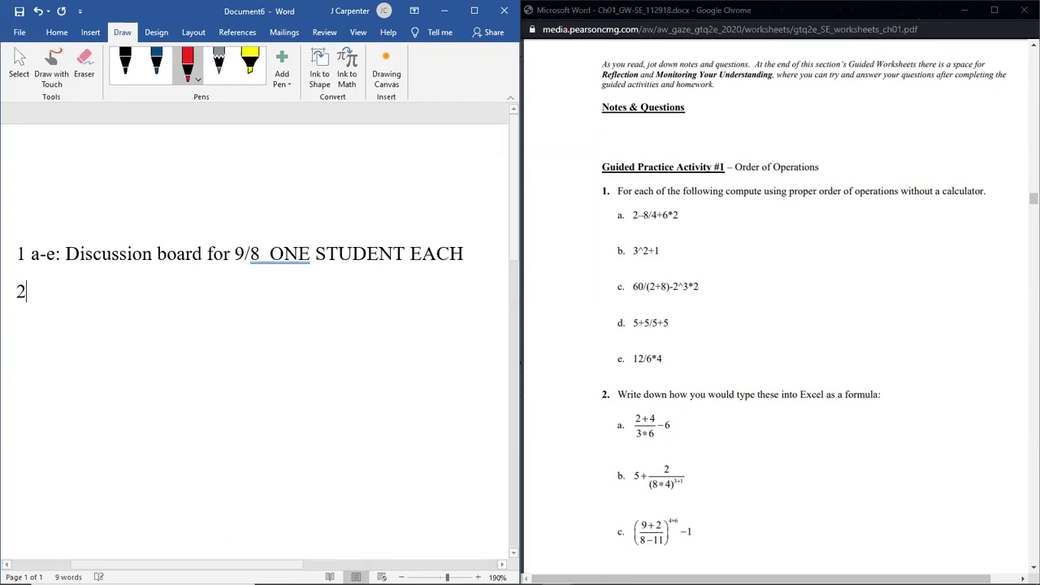
text( a:)
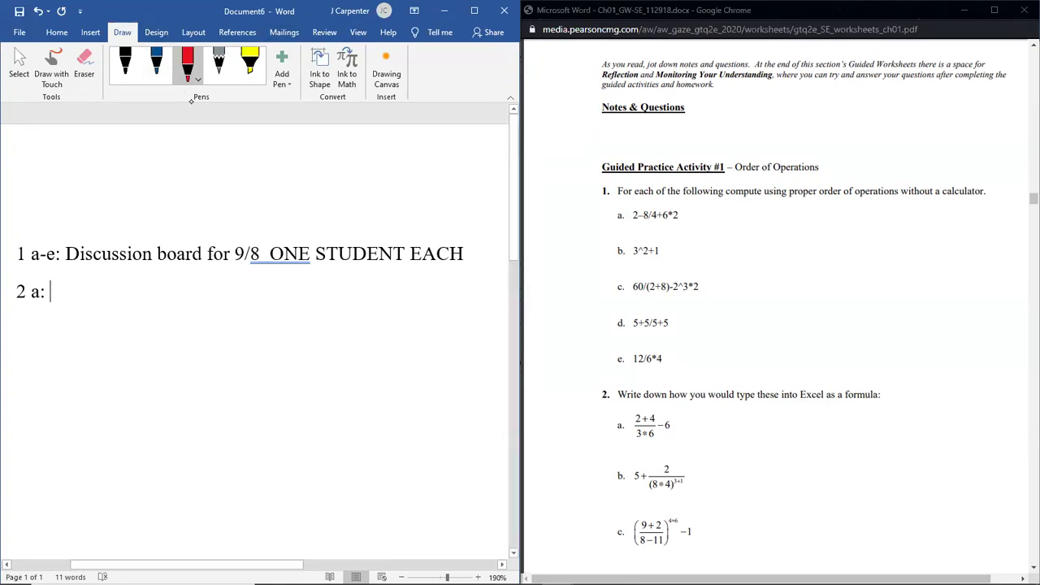
click(156, 63)
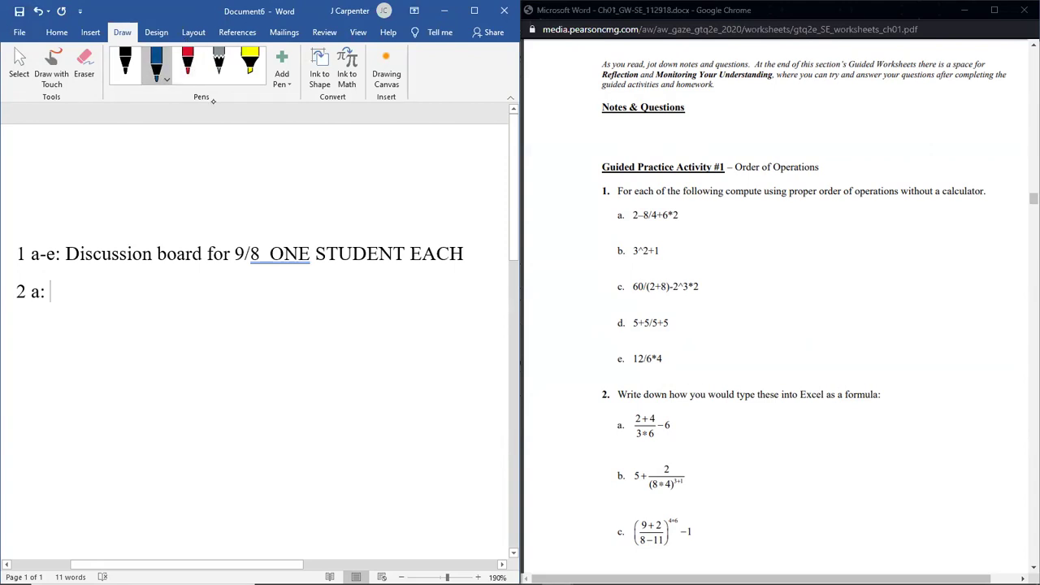
mouse_move(72, 290)
mouse_down()
mouse_move(91, 288)
mouse_move(89, 302)
mouse_up()
mouse_move(119, 279)
mouse_down()
mouse_move(119, 307)
mouse_move(169, 292)
mouse_up()
mouse_move(163, 285)
mouse_down()
mouse_move(163, 306)
mouse_move(181, 291)
mouse_move(180, 305)
mouse_up()
drag(184, 273, 185, 311)
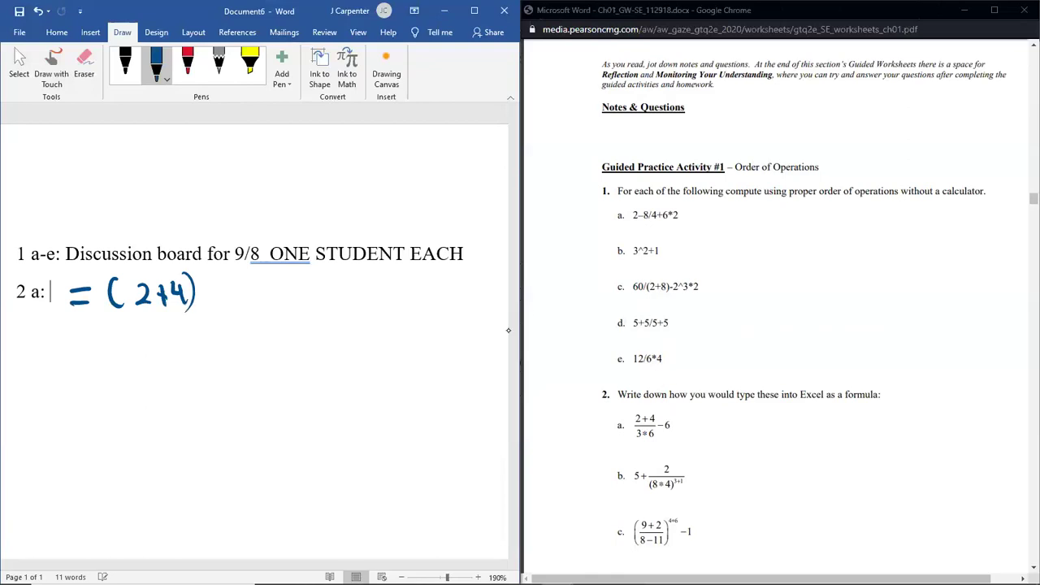
drag(226, 276, 198, 311)
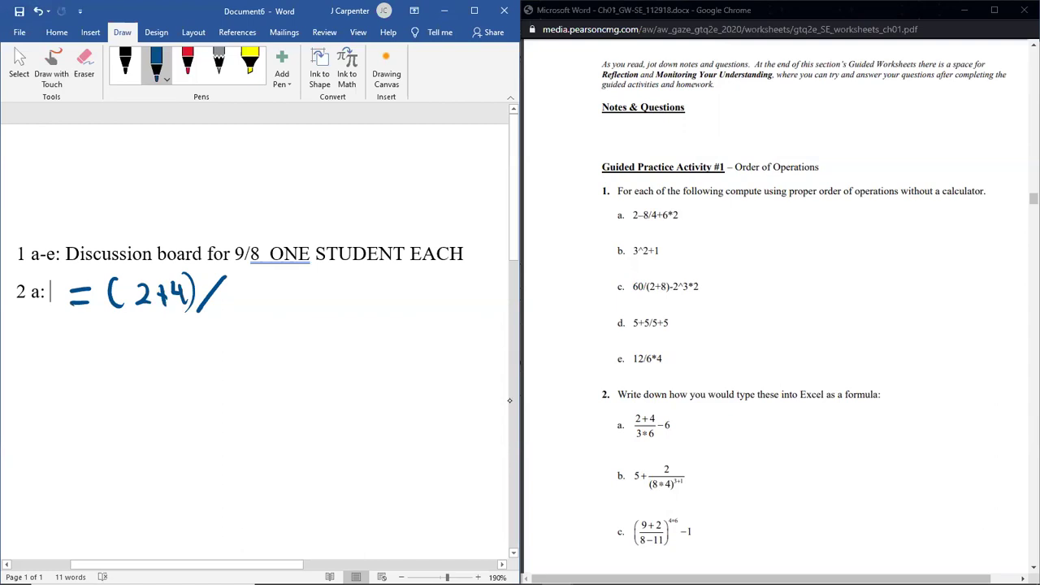
mouse_move(242, 281)
mouse_down()
mouse_move(239, 305)
mouse_move(276, 298)
mouse_up()
drag(269, 289, 296, 293)
drag(303, 274, 304, 309)
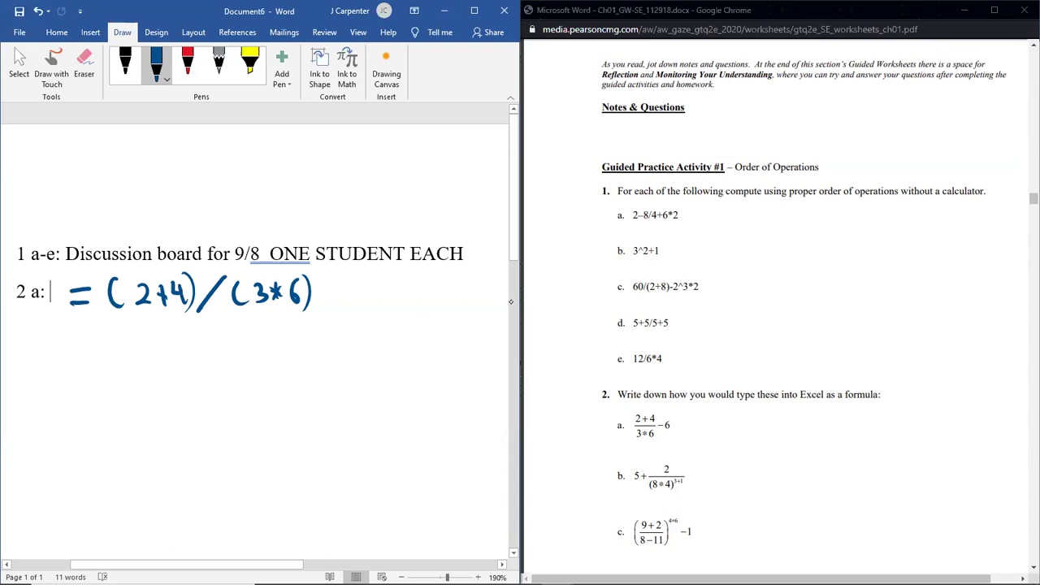
drag(326, 291, 349, 290)
drag(378, 270, 368, 294)
Step: Handwrite a circled b and "= 5 + 2" in blue below formula a, undoing the parentheses drawn around the 2
mouse_move(28, 351)
mouse_down()
mouse_move(37, 371)
mouse_move(23, 358)
mouse_move(25, 376)
mouse_up()
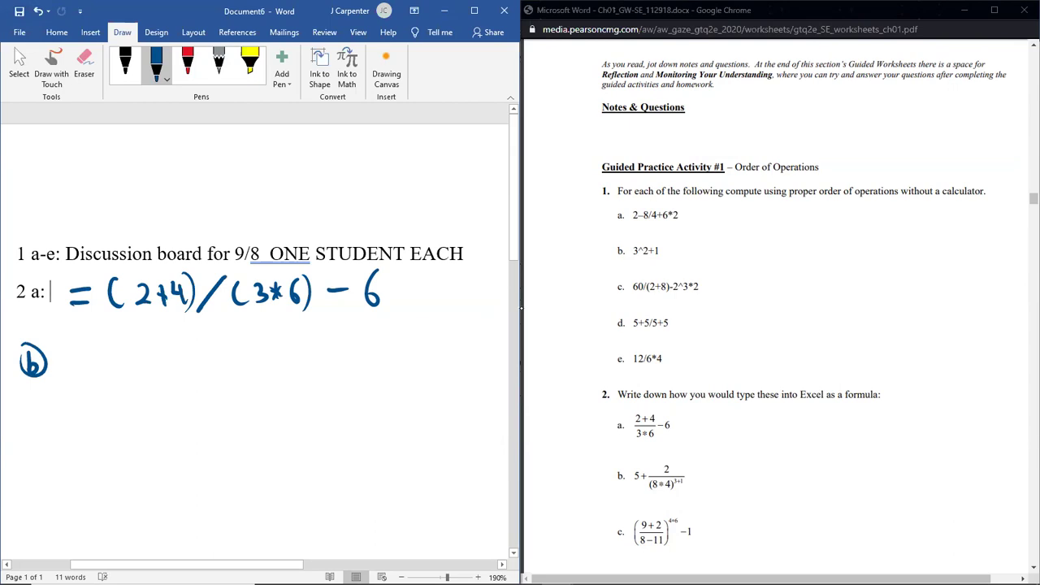
mouse_move(67, 352)
mouse_down()
mouse_move(85, 350)
mouse_move(87, 365)
mouse_up()
drag(127, 345, 104, 374)
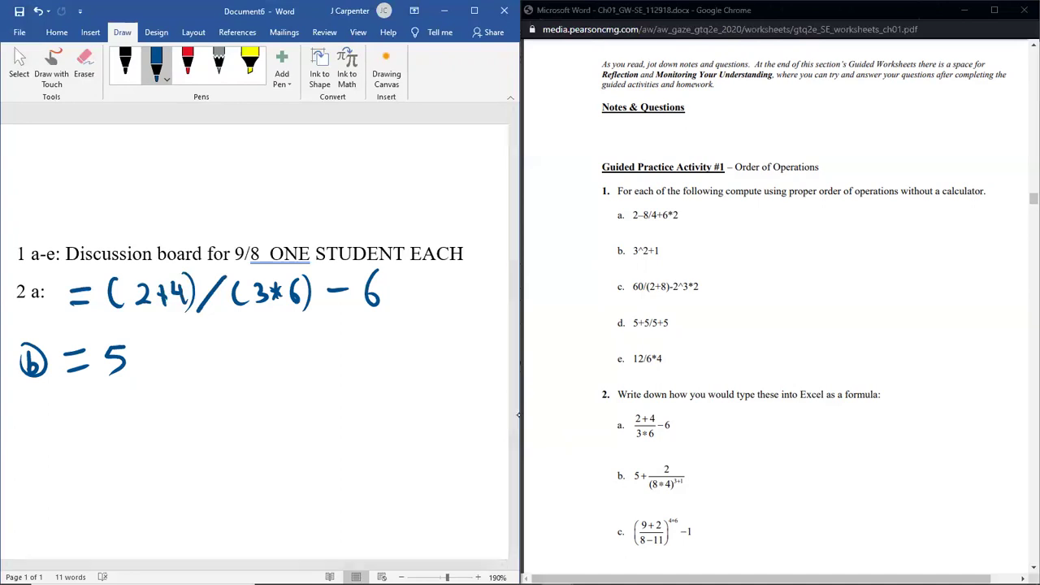
mouse_move(149, 345)
mouse_down()
mouse_move(150, 368)
mouse_move(156, 354)
mouse_up()
mouse_move(175, 342)
mouse_down()
mouse_move(177, 366)
mouse_move(197, 371)
mouse_up()
drag(175, 332, 173, 376)
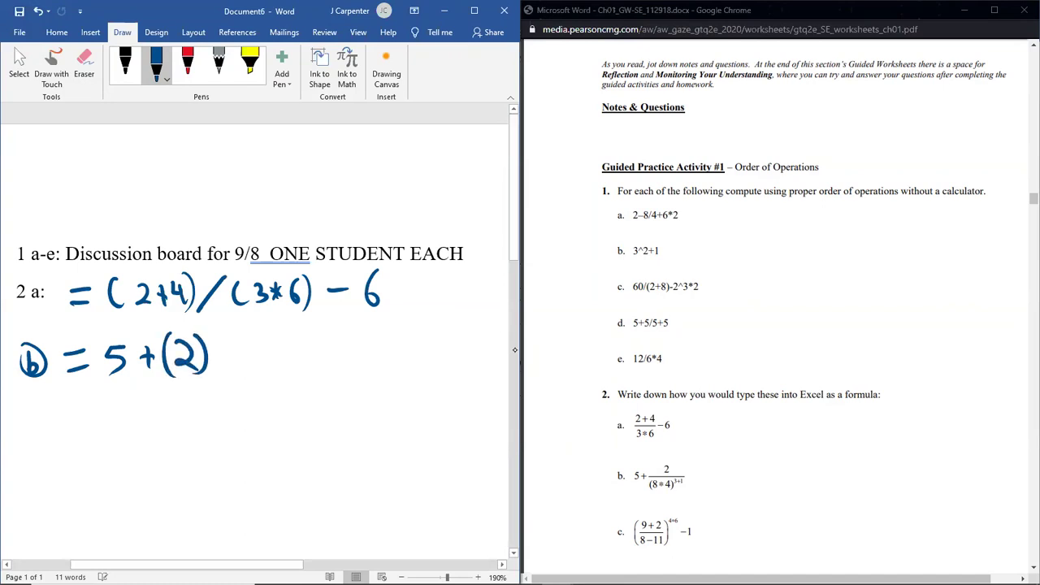
click(41, 13)
click(41, 13)
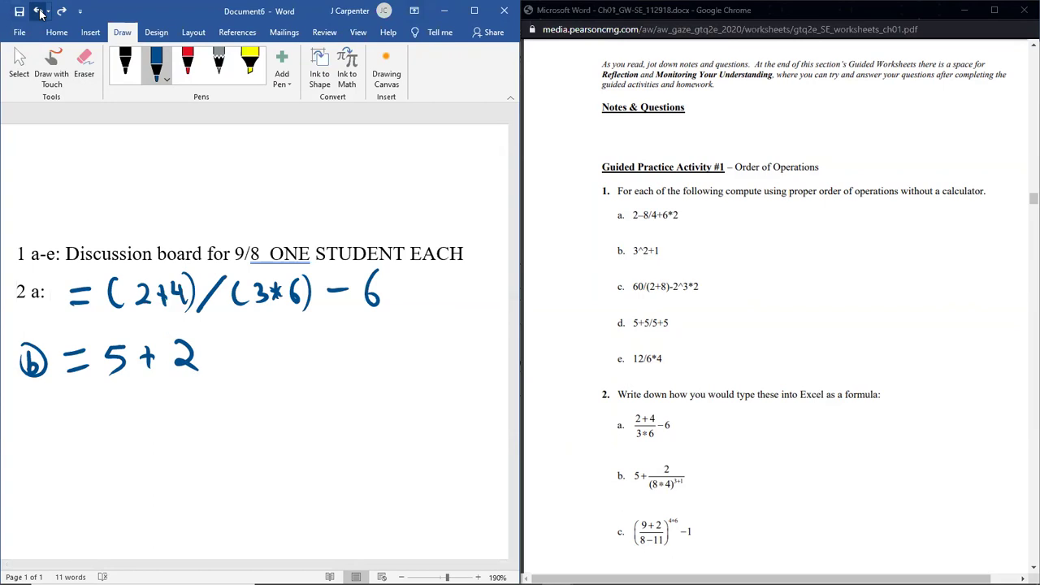
Step: Continue formula b in blue with "/(8*4)^" for the denominator and its exponent sign
drag(220, 340, 199, 378)
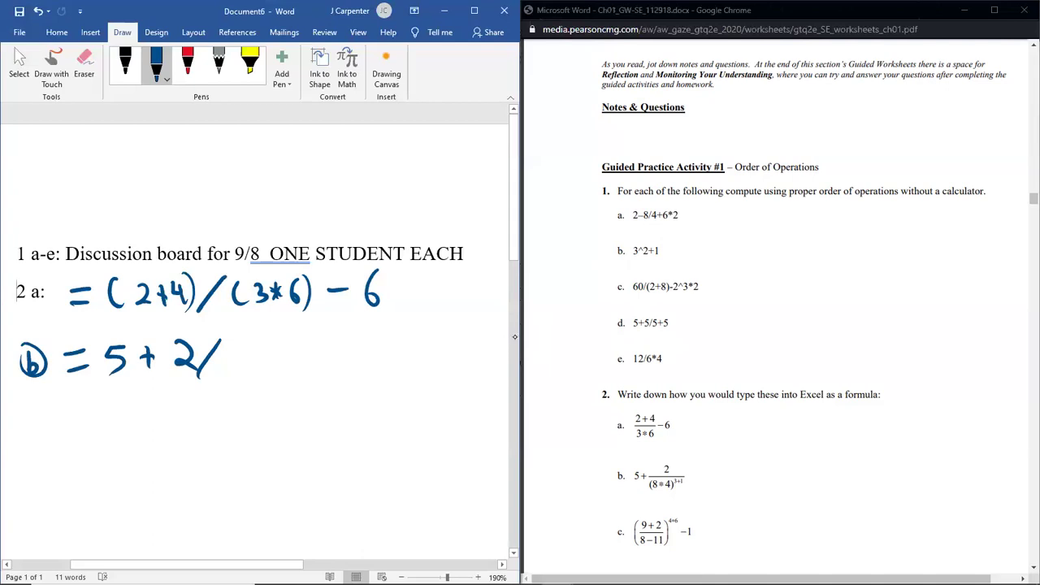
mouse_move(237, 346)
mouse_down()
mouse_move(228, 355)
mouse_move(237, 376)
mouse_up()
mouse_move(259, 355)
mouse_down()
mouse_move(274, 373)
mouse_move(280, 368)
mouse_up()
mouse_move(268, 372)
mouse_down()
mouse_move(278, 360)
mouse_move(292, 367)
mouse_up()
mouse_move(290, 358)
mouse_down()
mouse_move(291, 375)
mouse_move(309, 383)
mouse_up()
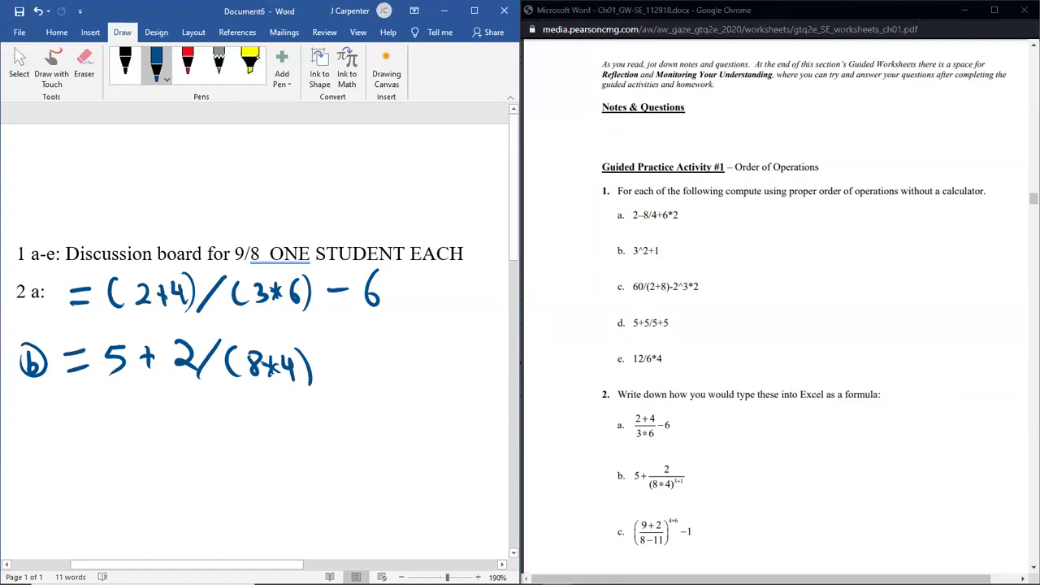
drag(326, 374, 344, 379)
Step: Demonstrate the wrong exponent in formula b with a red "3+1", the note "why wrong?" and a circle around "^3"
click(188, 65)
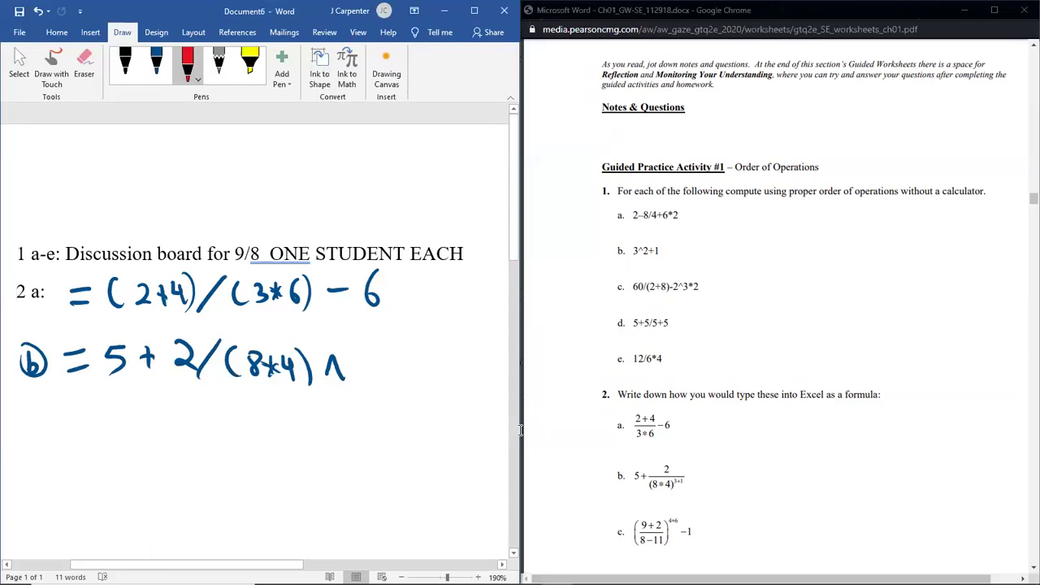
mouse_move(354, 352)
mouse_down()
mouse_move(369, 362)
mouse_move(357, 378)
mouse_up()
mouse_move(383, 354)
mouse_down()
mouse_move(384, 381)
mouse_move(394, 367)
mouse_up()
drag(398, 352, 398, 379)
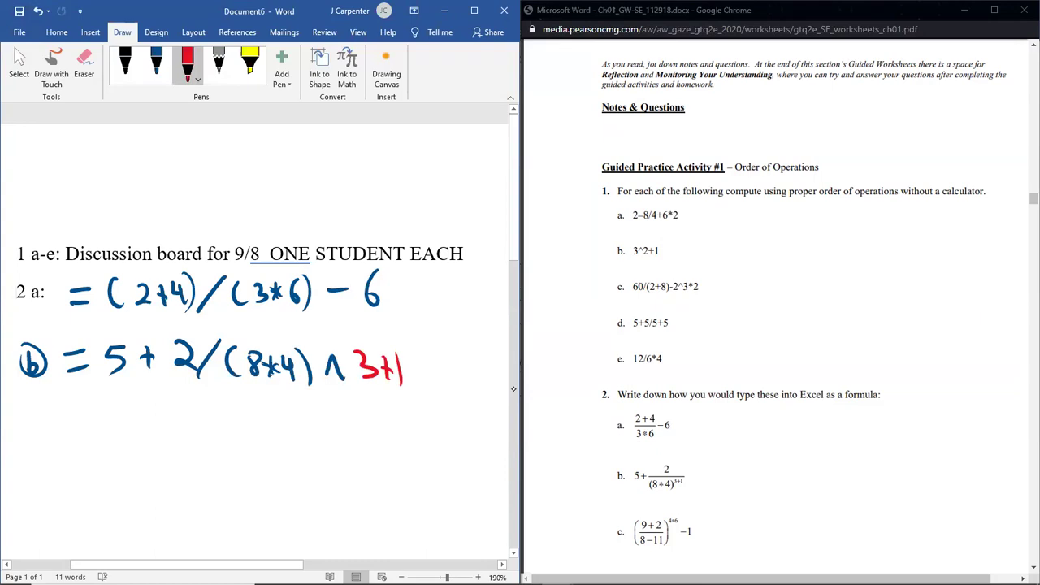
mouse_move(359, 408)
mouse_down()
mouse_move(393, 425)
mouse_move(452, 414)
mouse_move(449, 424)
mouse_up()
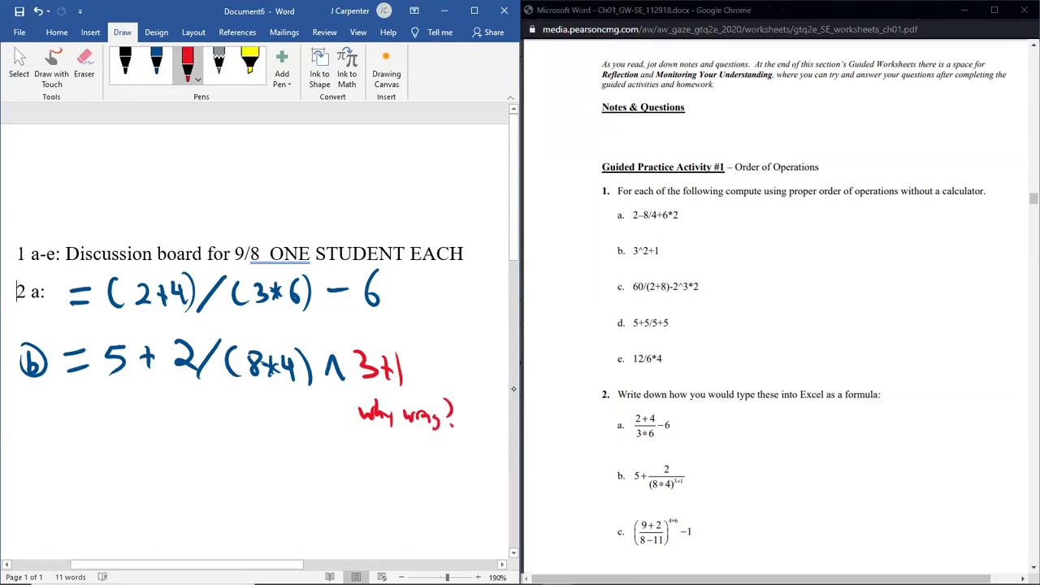
mouse_move(328, 346)
mouse_down()
mouse_move(368, 350)
mouse_move(383, 379)
mouse_move(325, 390)
mouse_move(319, 363)
mouse_move(380, 381)
mouse_up()
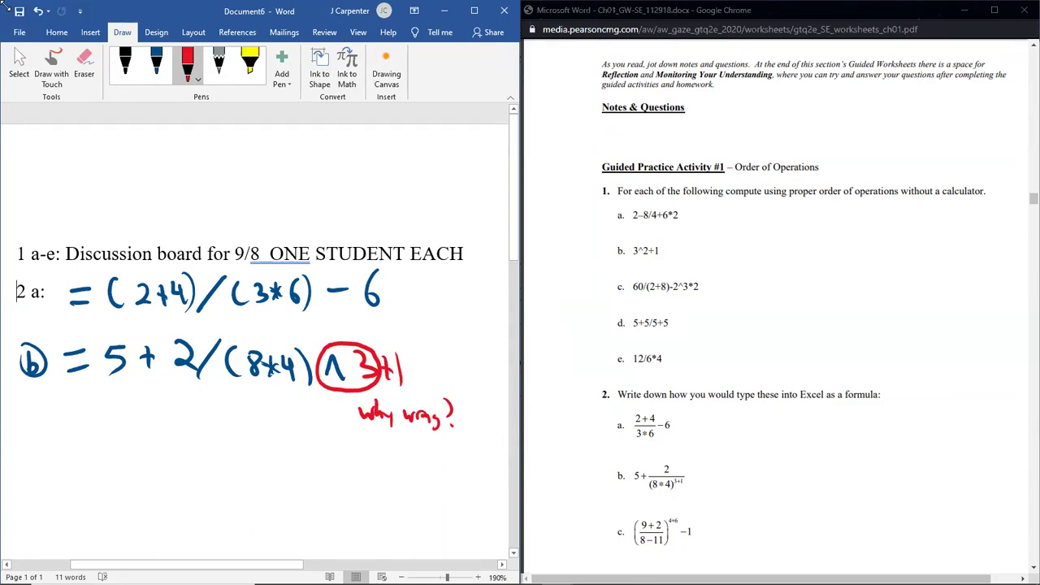
Step: Undo all the red ink on formula b, including the circle, the note and the "3+1" exponent
click(33, 13)
click(33, 13)
click(32, 13)
click(32, 13)
click(33, 13)
click(33, 13)
click(32, 13)
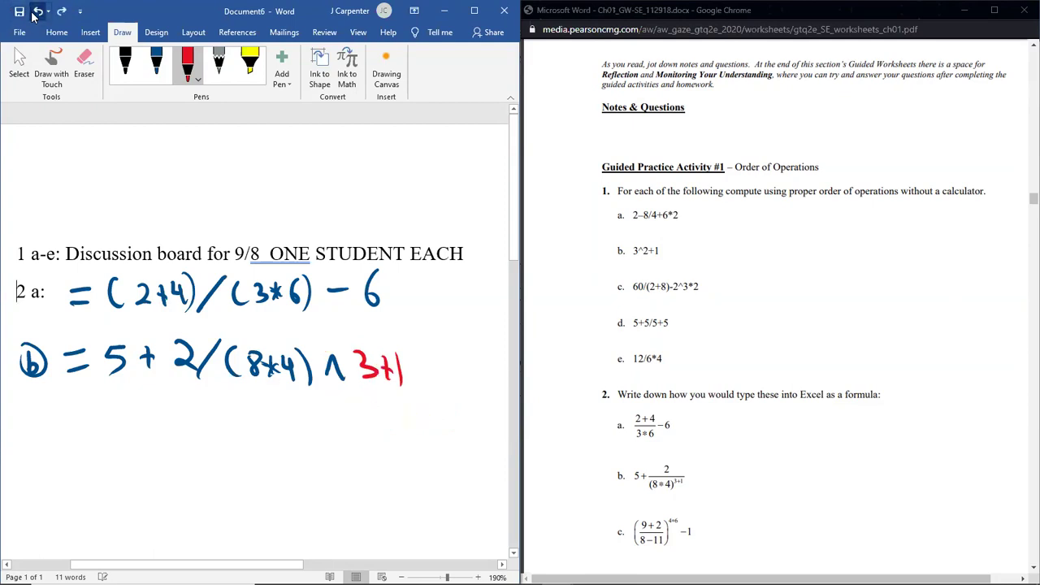
click(33, 13)
click(33, 13)
click(33, 13)
click(32, 13)
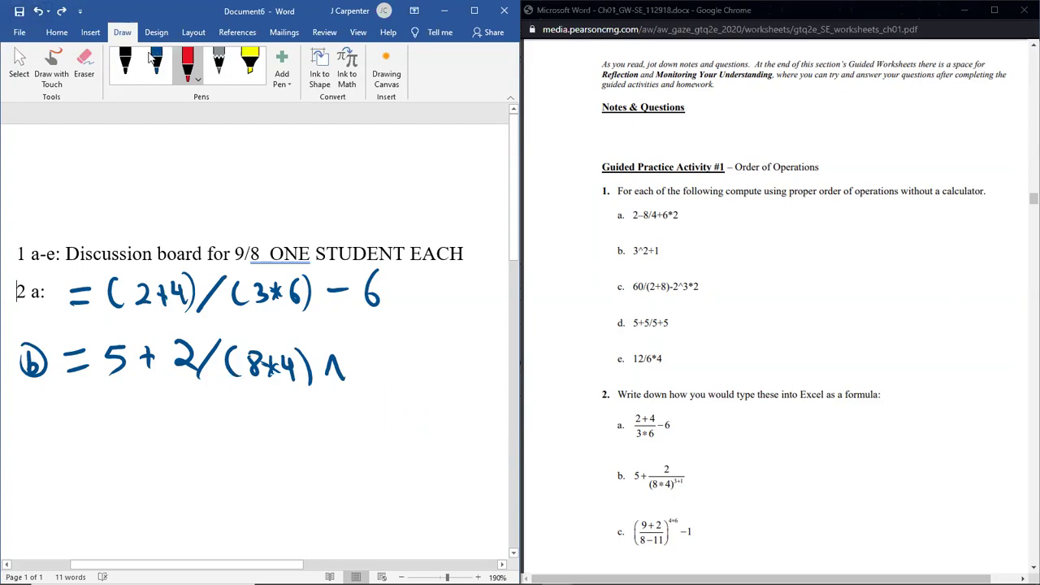
Step: Finish formula b with "(3+1)" in blue and start a line below it with a circled c and an equals sign
click(151, 61)
mouse_move(361, 342)
mouse_down()
mouse_move(358, 377)
mouse_move(398, 362)
mouse_up()
mouse_move(391, 352)
mouse_down()
mouse_move(391, 372)
mouse_move(409, 389)
mouse_up()
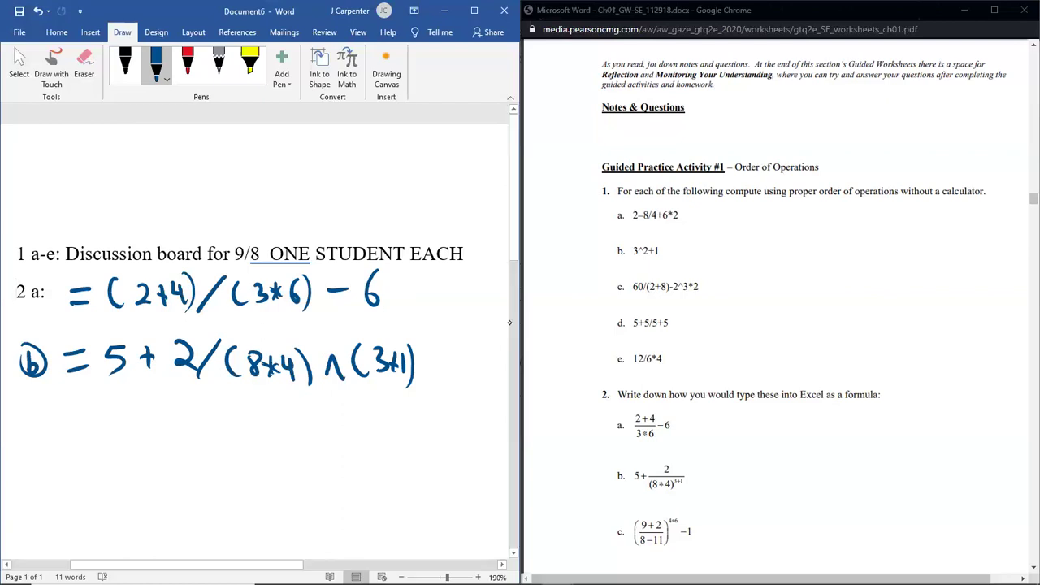
mouse_move(29, 413)
mouse_down()
mouse_move(25, 427)
mouse_move(31, 403)
mouse_move(88, 415)
mouse_up()
drag(60, 429, 90, 428)
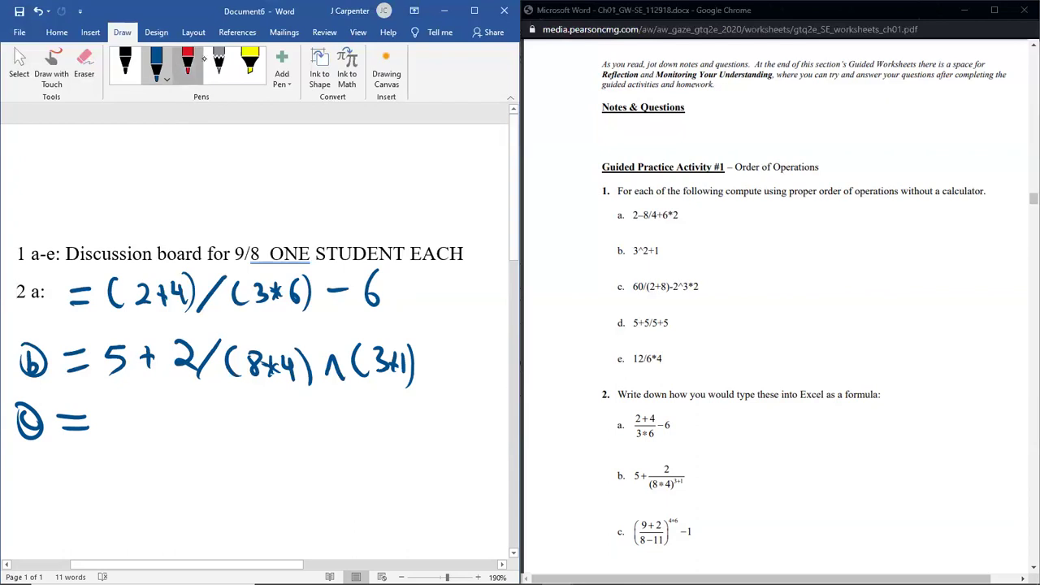
Step: Handwrite the incorrect version "(9+2/8-11)" in red after the equals sign of line c
click(200, 60)
drag(122, 398, 115, 436)
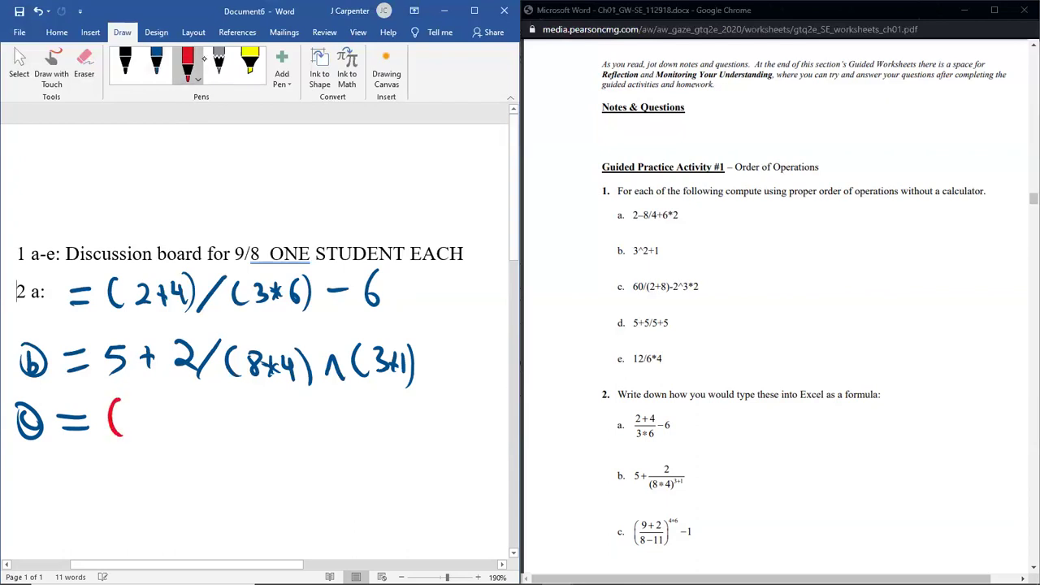
mouse_move(148, 403)
mouse_down()
mouse_move(144, 428)
mouse_move(163, 425)
mouse_up()
mouse_move(168, 414)
mouse_down()
mouse_move(177, 406)
mouse_move(173, 427)
mouse_up()
drag(178, 410, 187, 426)
mouse_move(200, 406)
mouse_down()
mouse_move(190, 436)
mouse_move(211, 414)
mouse_move(216, 434)
mouse_move(238, 422)
mouse_up()
drag(242, 410, 243, 432)
drag(251, 409, 258, 439)
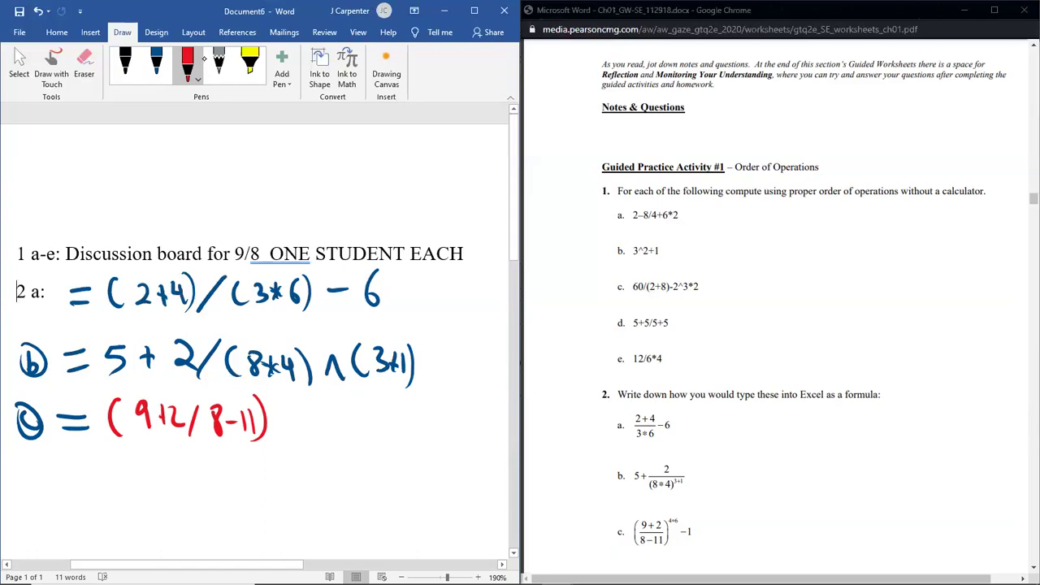
Step: Circle "2/8" in the red formula and write below how it would be read: 9 + 2/8 - 11, with 2/8 as a fraction
mouse_move(213, 398)
mouse_down()
mouse_move(229, 429)
mouse_move(169, 452)
mouse_move(165, 406)
mouse_move(219, 402)
mouse_up()
drag(177, 479, 203, 496)
mouse_move(161, 505)
mouse_down()
mouse_move(206, 501)
mouse_move(174, 537)
mouse_move(187, 520)
mouse_up()
drag(84, 485, 99, 525)
drag(118, 491, 117, 519)
drag(105, 505, 125, 503)
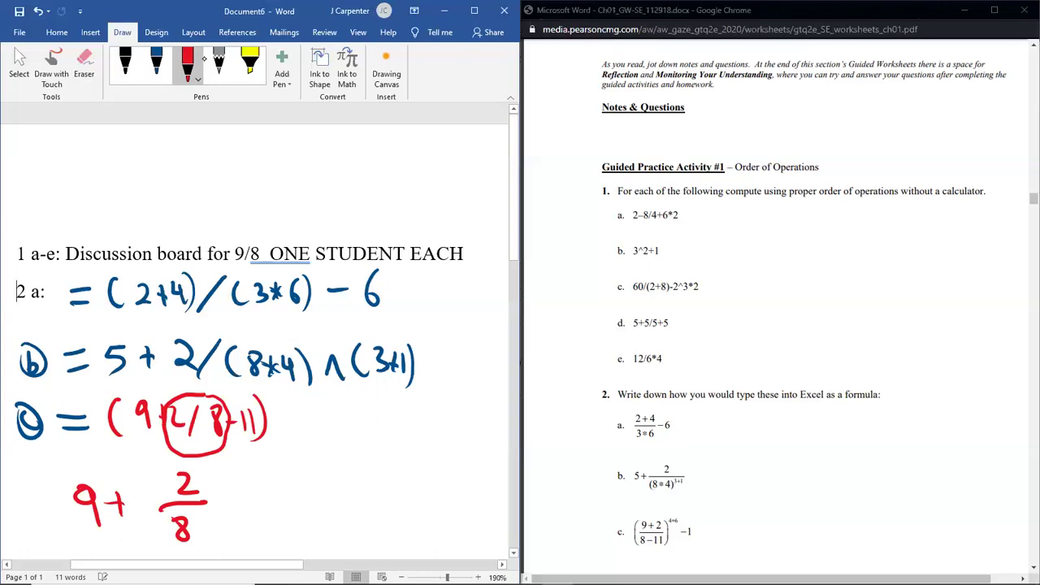
drag(218, 501, 249, 510)
drag(265, 480, 268, 518)
Step: Undo all the red ink on and below line c, back to its equals sign
click(37, 12)
click(38, 12)
click(37, 12)
click(37, 13)
click(37, 12)
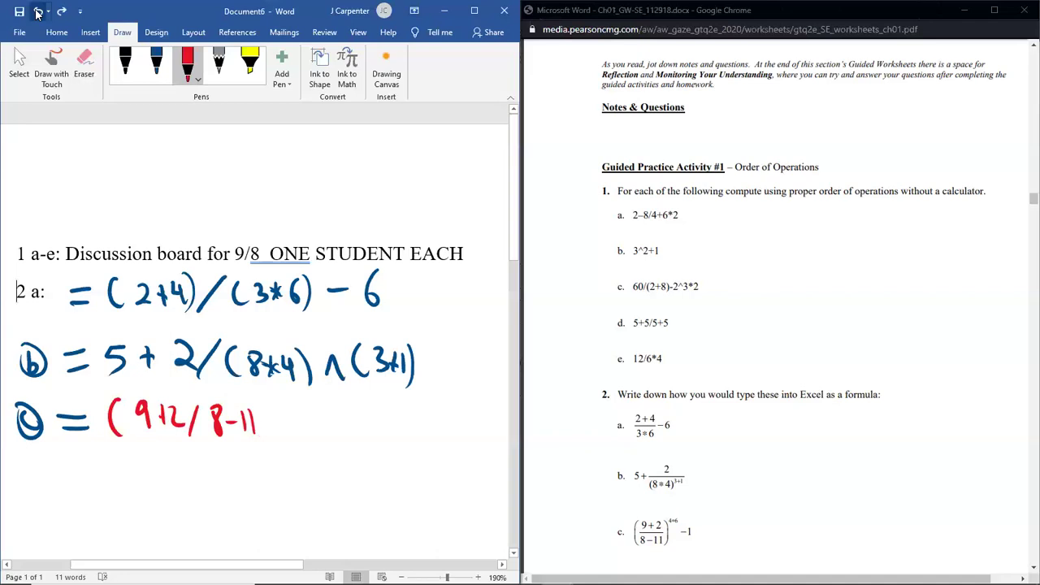
click(38, 12)
click(37, 12)
click(37, 12)
click(38, 12)
click(37, 13)
click(37, 13)
click(37, 12)
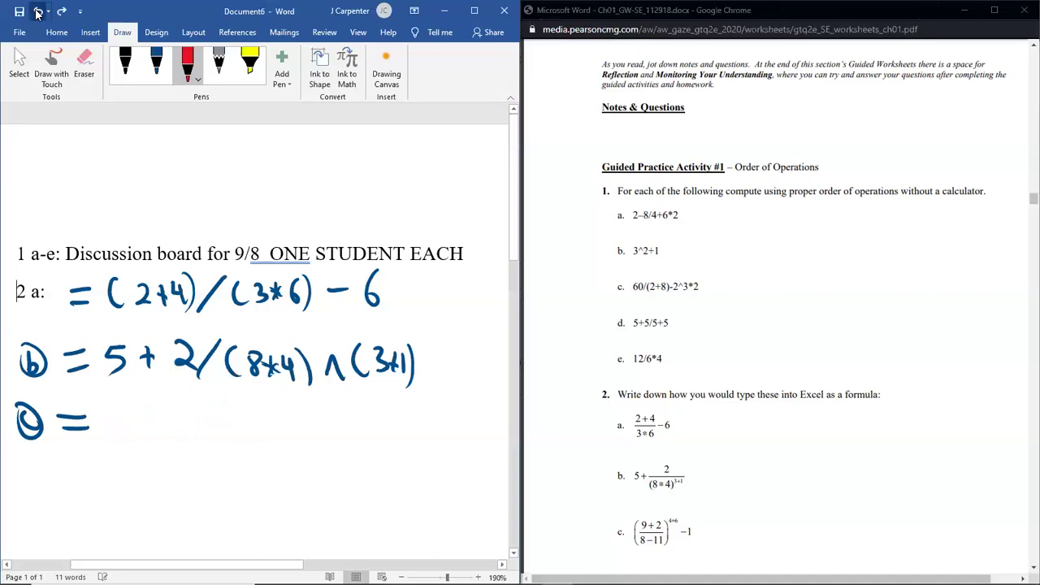
Step: Handwrite "(9+2/8-11)" in blue after the equals sign of line c, leaving the numerator and denominator ungrouped
drag(120, 403, 139, 443)
drag(311, 400, 316, 445)
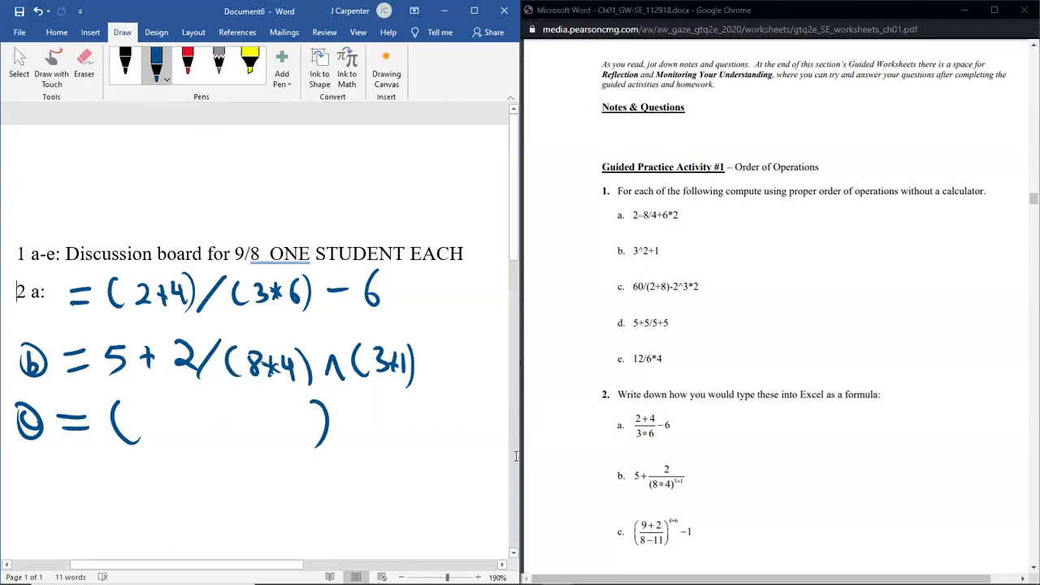
mouse_move(149, 409)
mouse_down()
mouse_move(195, 422)
mouse_move(247, 415)
mouse_move(297, 444)
mouse_up()
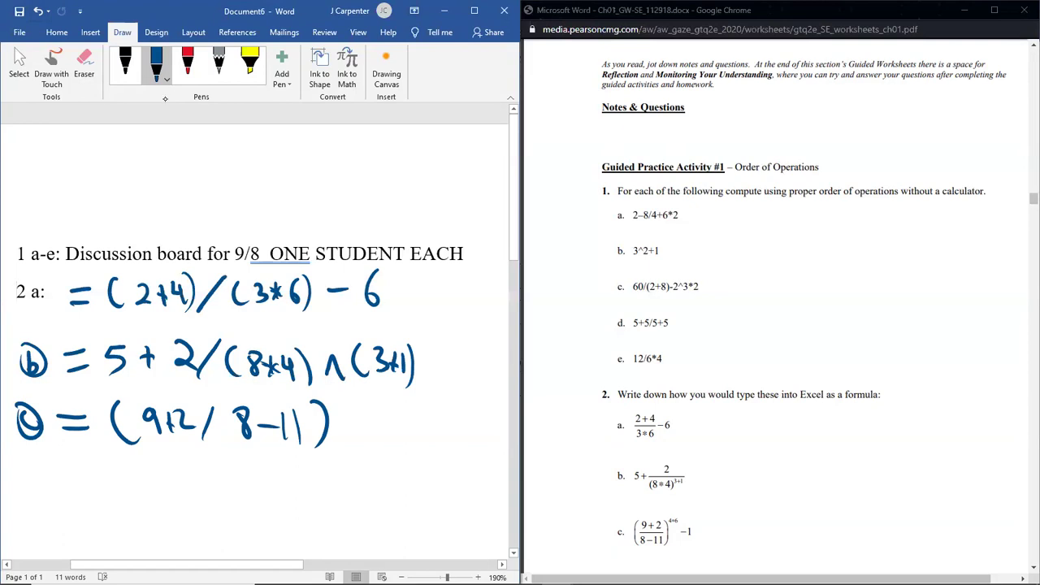
Step: Change the red pen to green and add parentheses around "9+2" and around "8-11" in formula c
click(188, 65)
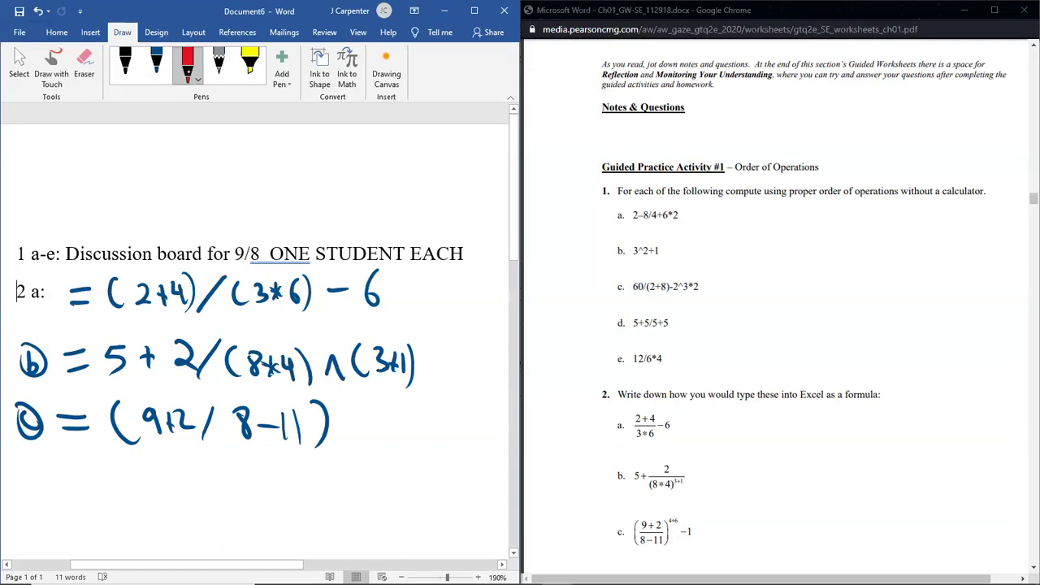
click(187, 65)
click(191, 227)
drag(185, 401, 189, 439)
drag(148, 402, 151, 443)
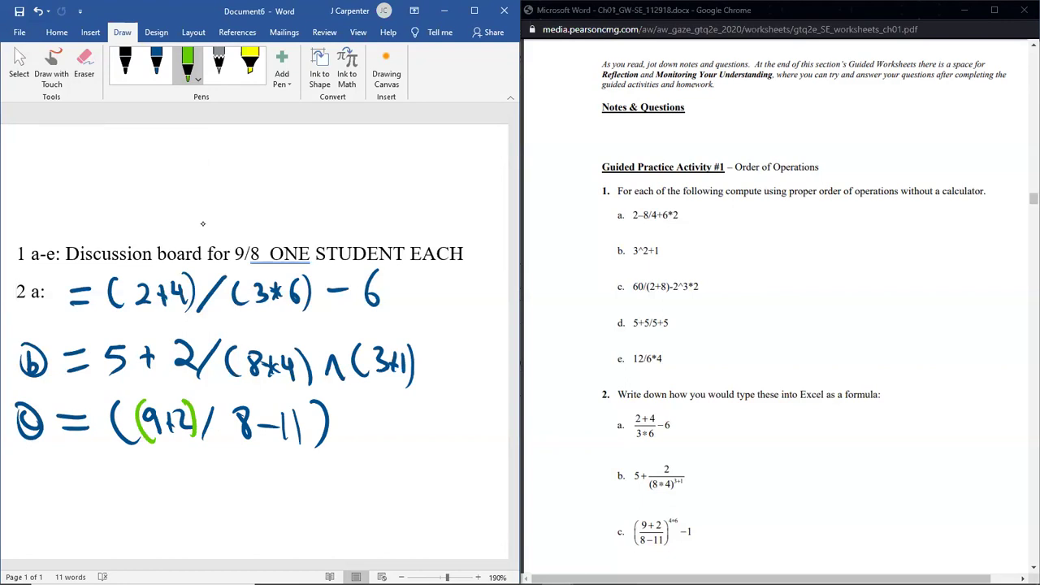
drag(292, 398, 299, 449)
drag(237, 397, 240, 449)
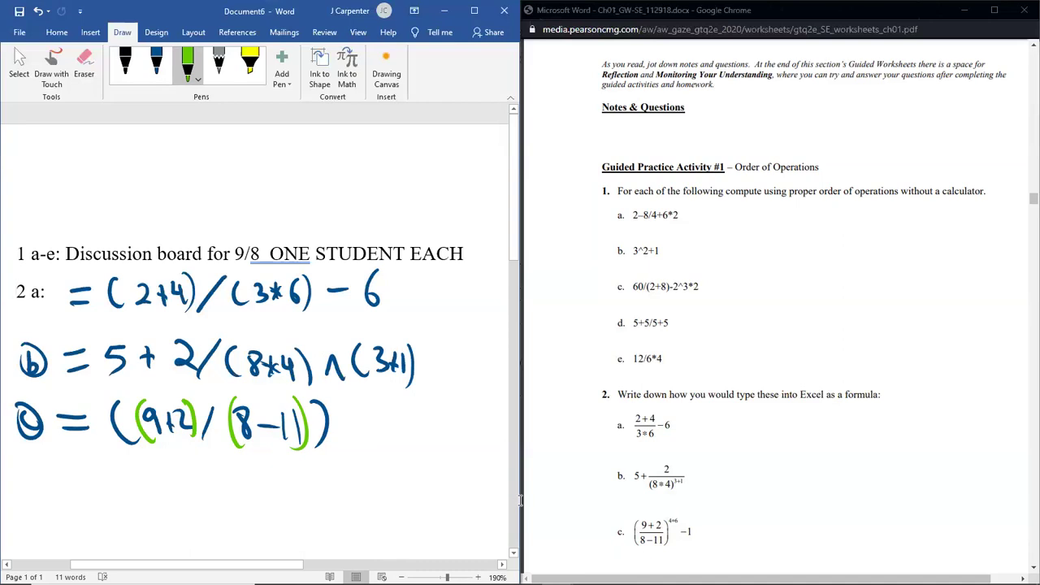
Step: Handwrite "^4*6" in blue after formula c's outer parenthesis and circle the 4
click(156, 65)
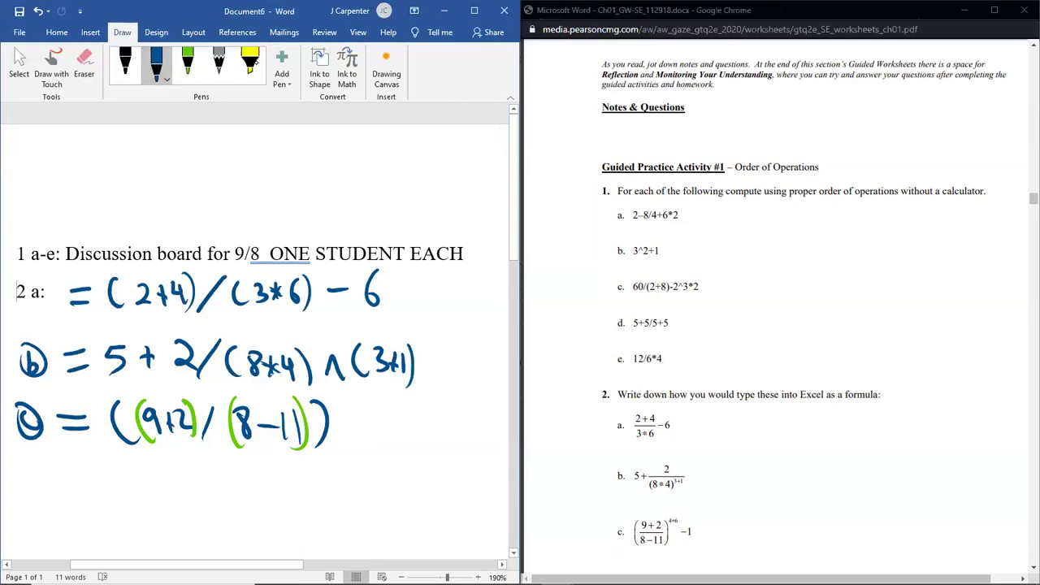
drag(341, 436, 359, 436)
mouse_move(371, 404)
mouse_down()
mouse_move(381, 428)
mouse_move(398, 416)
mouse_up()
mouse_move(393, 408)
mouse_down()
mouse_move(392, 425)
mouse_move(400, 421)
mouse_up()
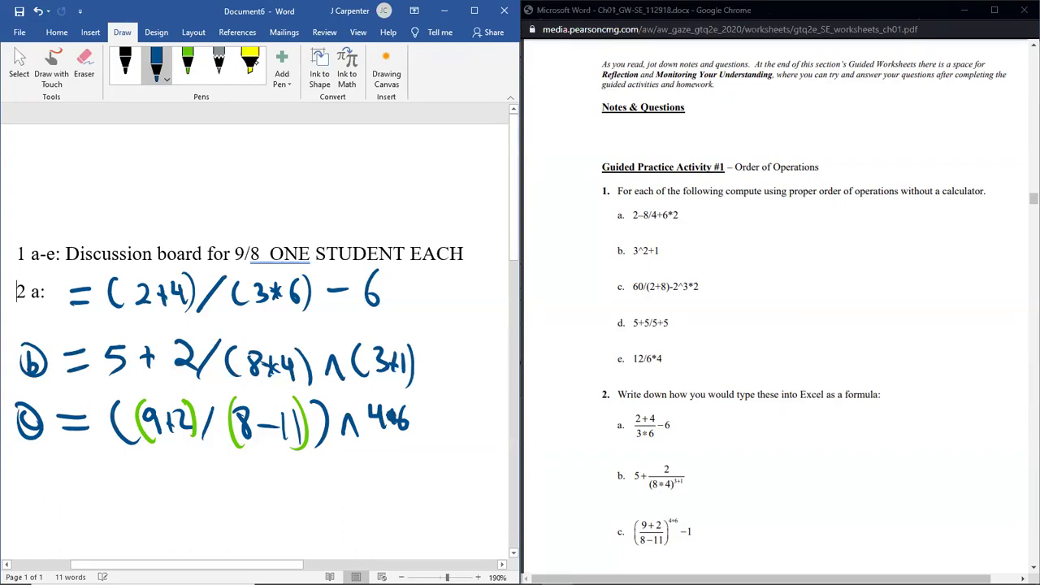
mouse_move(387, 410)
mouse_down()
mouse_move(372, 395)
mouse_move(366, 435)
mouse_up()
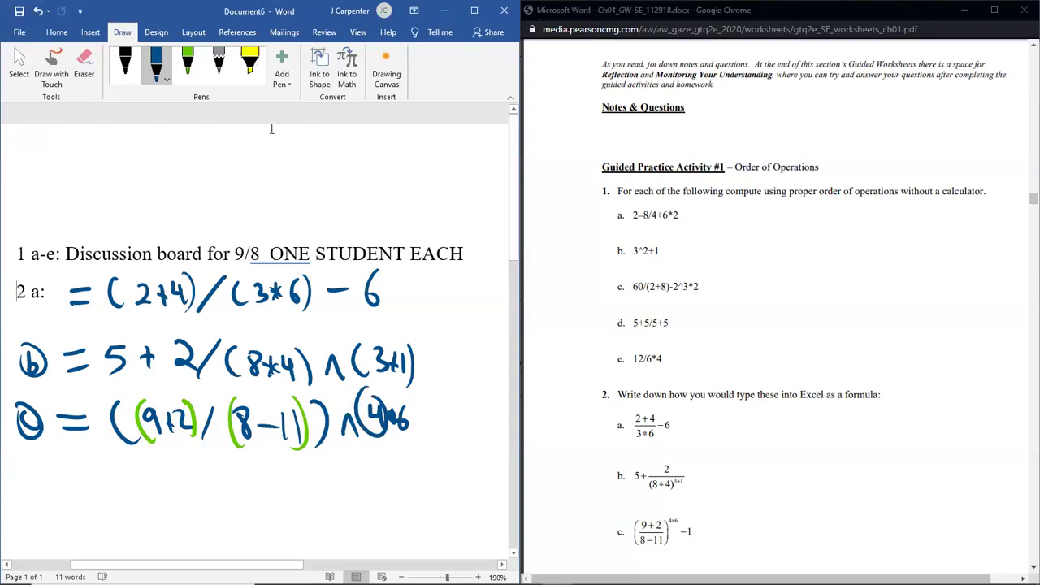
Step: Undo the circle around the 4 and the "*6" ink, keeping "^4" in formula c
click(37, 11)
click(37, 10)
click(37, 10)
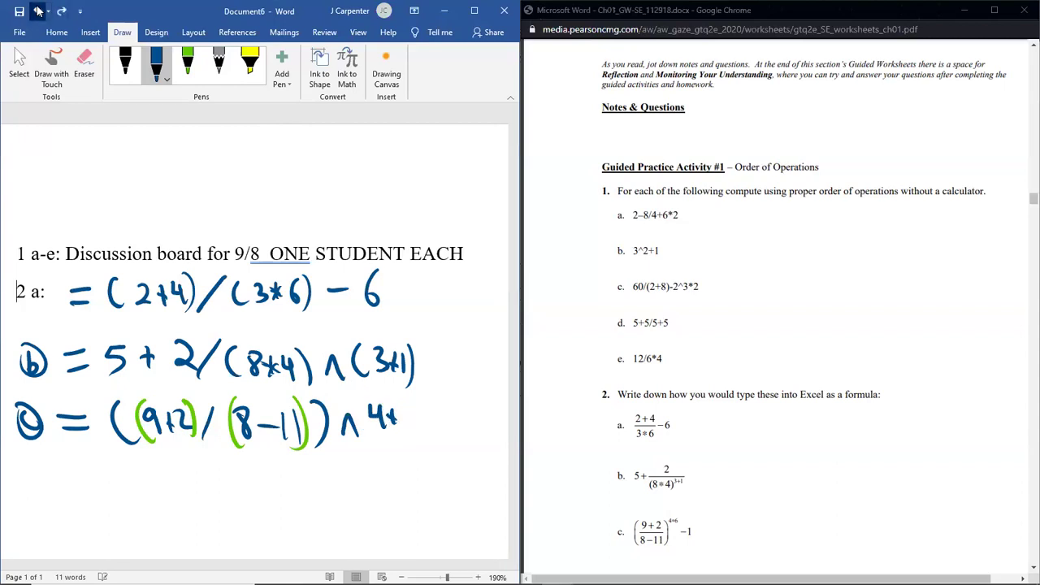
click(37, 11)
Step: Finish formula c in blue by completing the exponent as "(4*6)" and writing "-1" after it
drag(390, 416, 400, 428)
mouse_move(398, 410)
mouse_down()
mouse_move(390, 429)
mouse_move(407, 421)
mouse_move(411, 441)
mouse_up()
drag(368, 398, 367, 439)
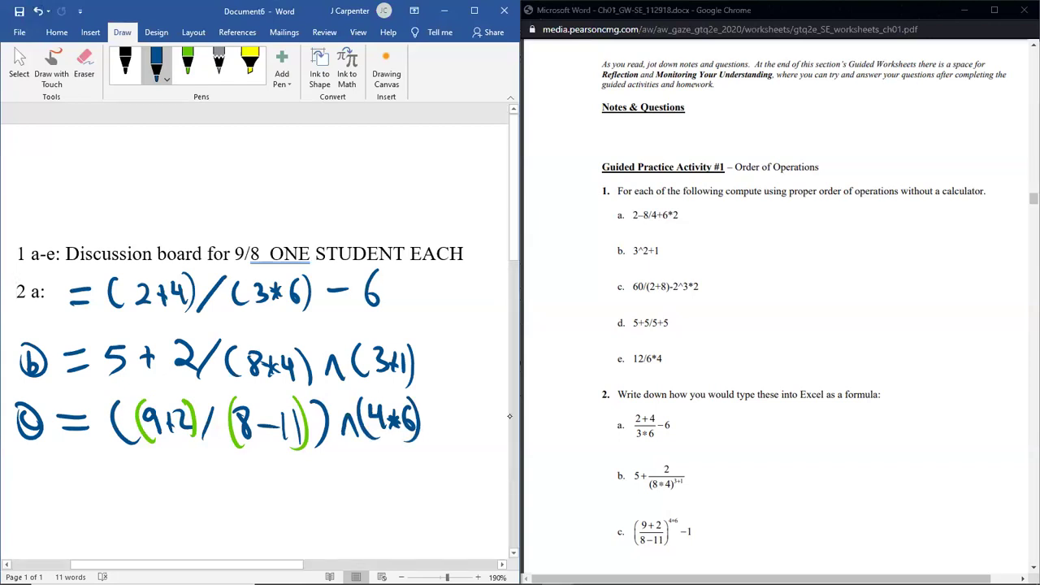
mouse_move(432, 422)
mouse_down()
mouse_move(456, 423)
mouse_move(474, 446)
mouse_up()
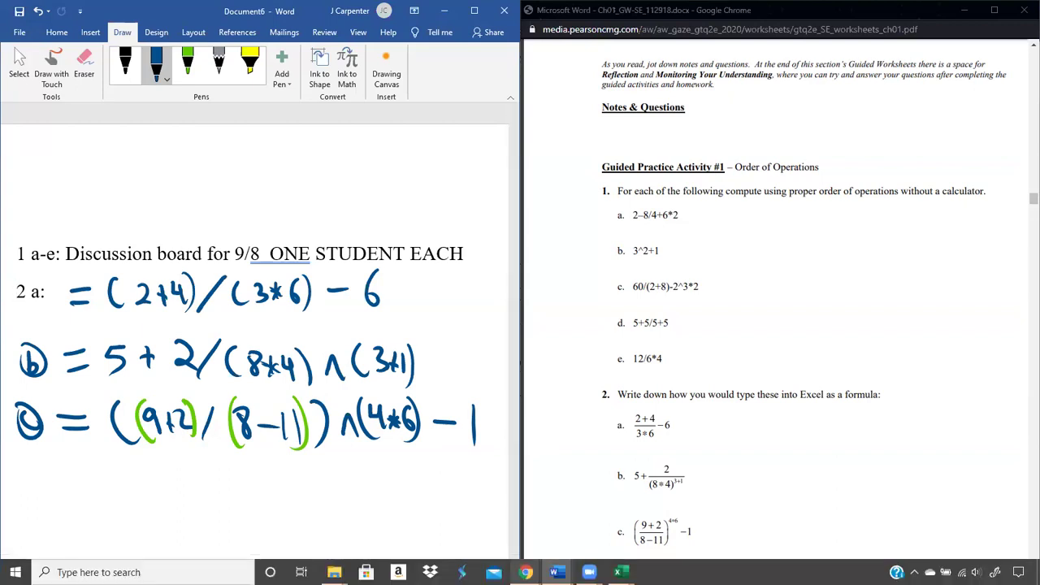
Step: Maximize the Chapter 1 worksheet PDF in Chrome and go forward to the Excel Preview 1.8 BMI exercise
mouse_move(556, 572)
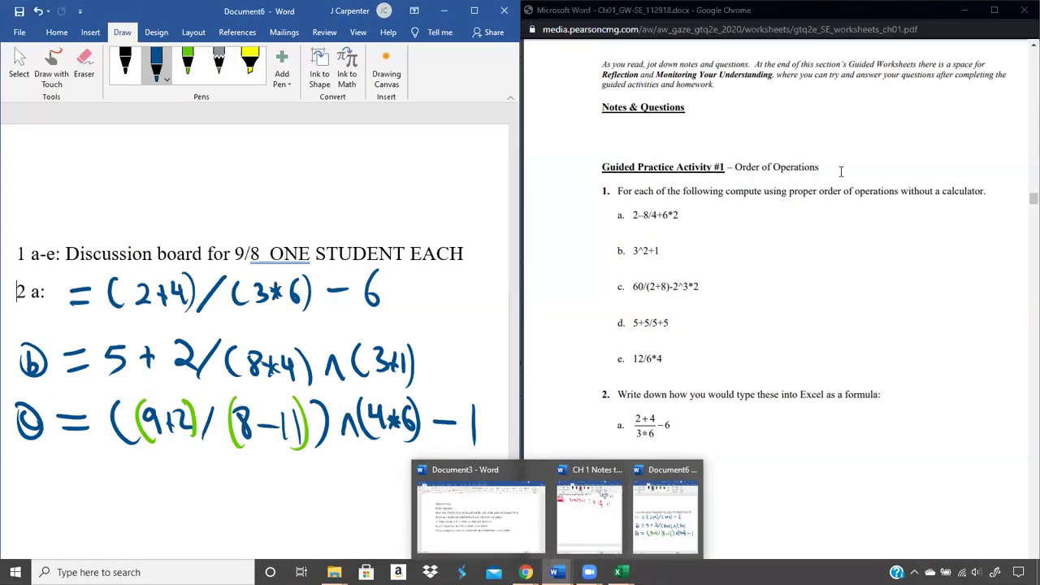
scroll(840, 171, up, 2)
scroll(658, 323, down, 1)
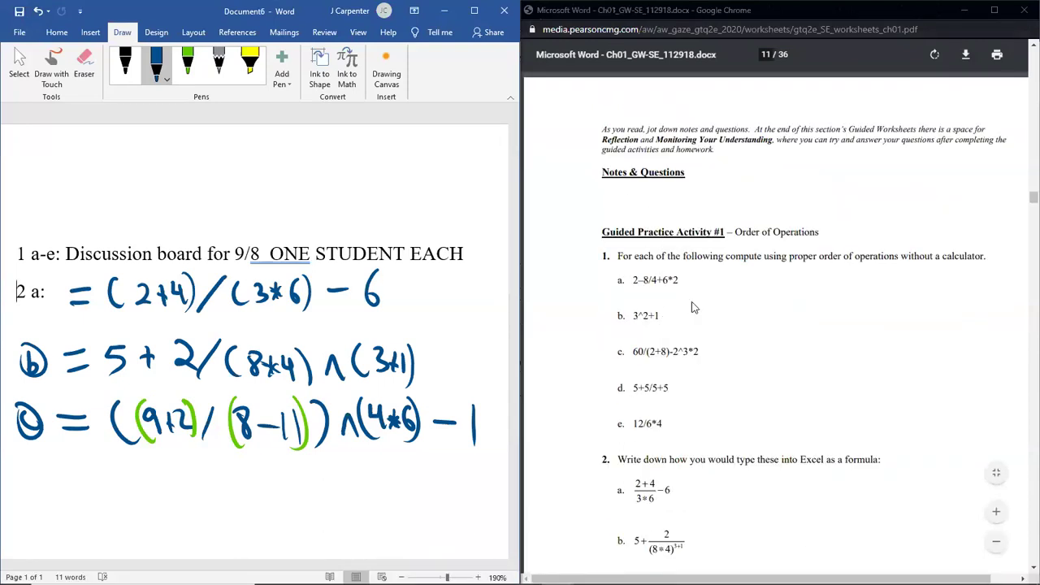
click(993, 9)
scroll(650, 303, down, 12)
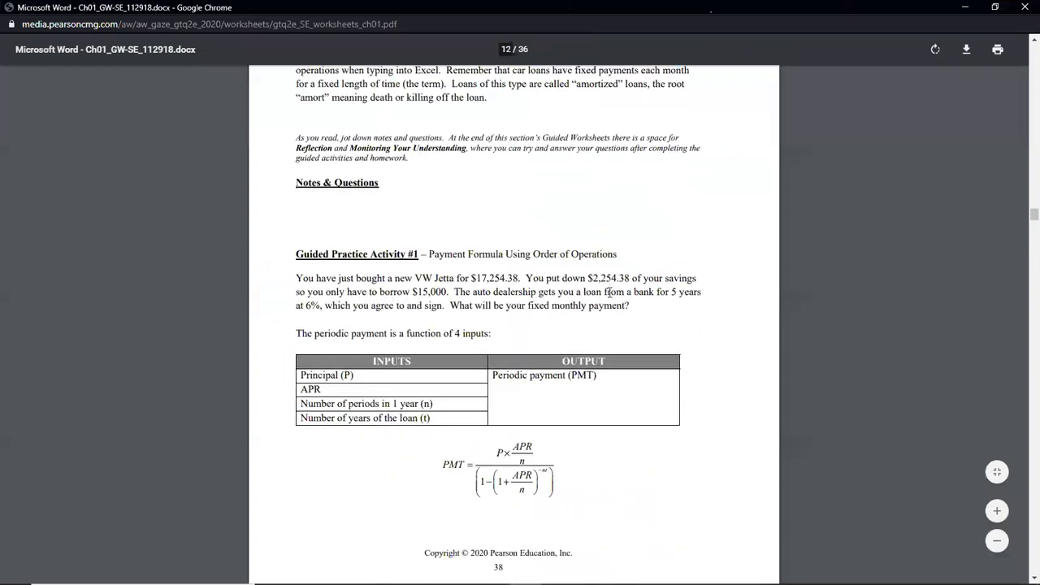
scroll(609, 293, up, 1)
scroll(609, 293, down, 10)
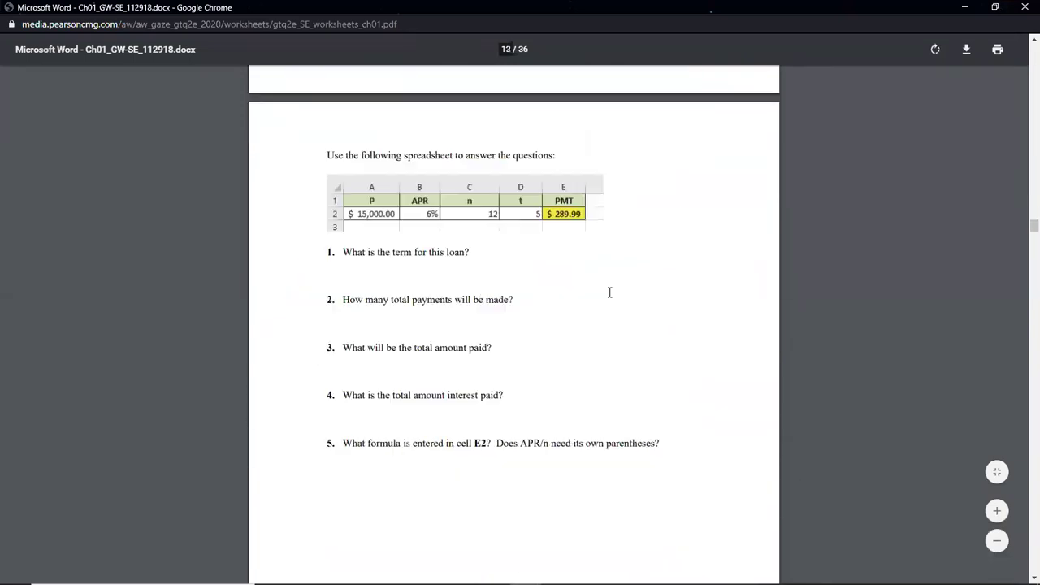
scroll(610, 293, down, 8)
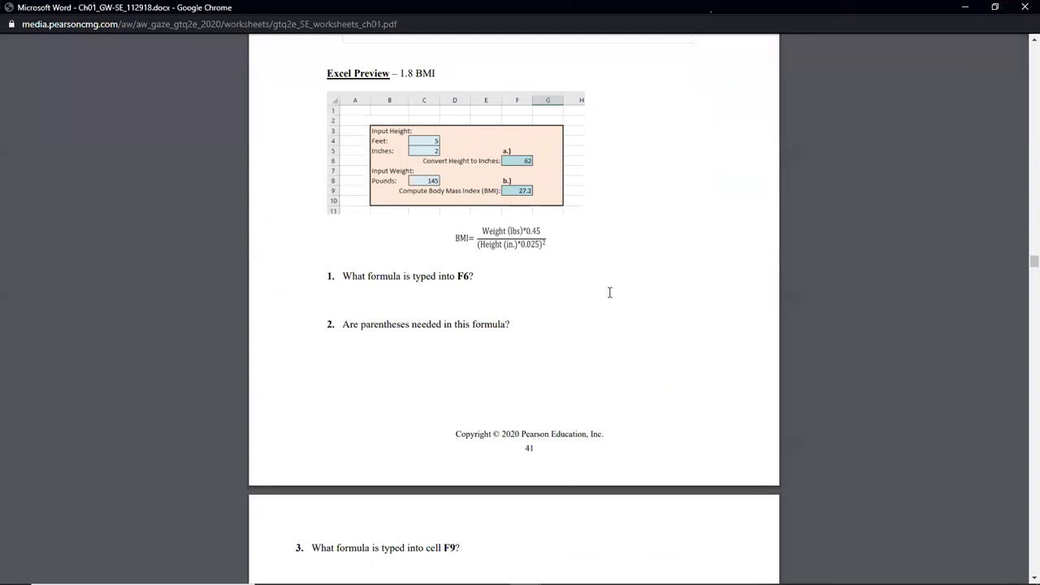
Step: Examine the Excel Preview 1.8 BMI spreadsheet, its BMI formula and questions 1 to 4, including the formulas for F6 and F9
scroll(609, 293, up, 2)
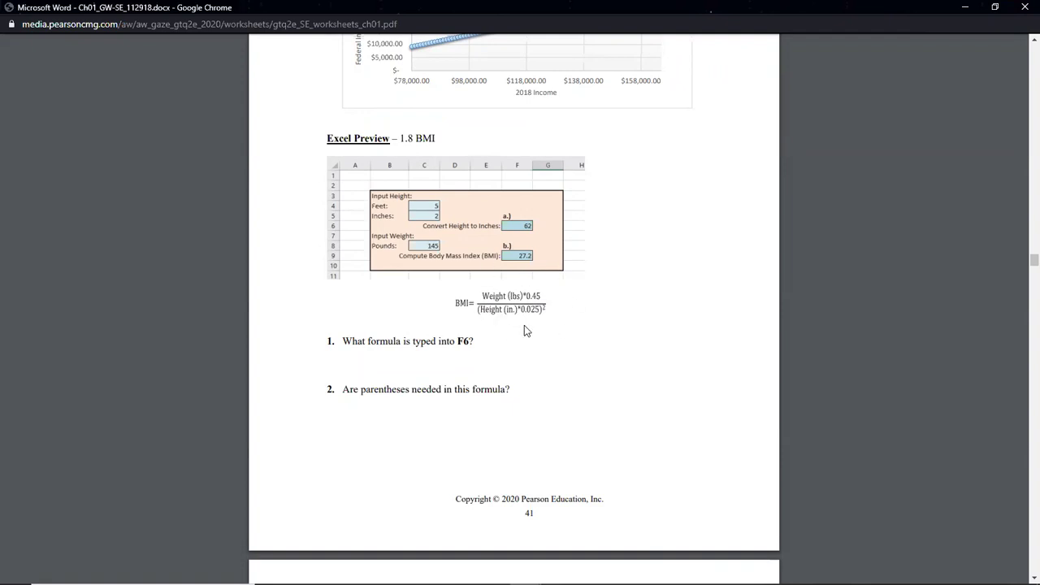
scroll(560, 313, down, 15)
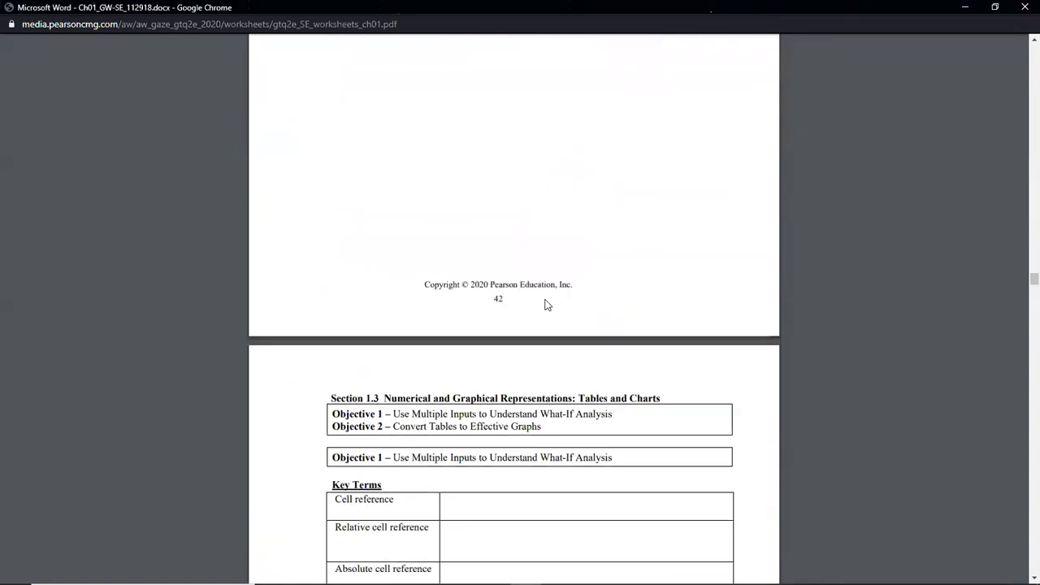
scroll(546, 305, up, 15)
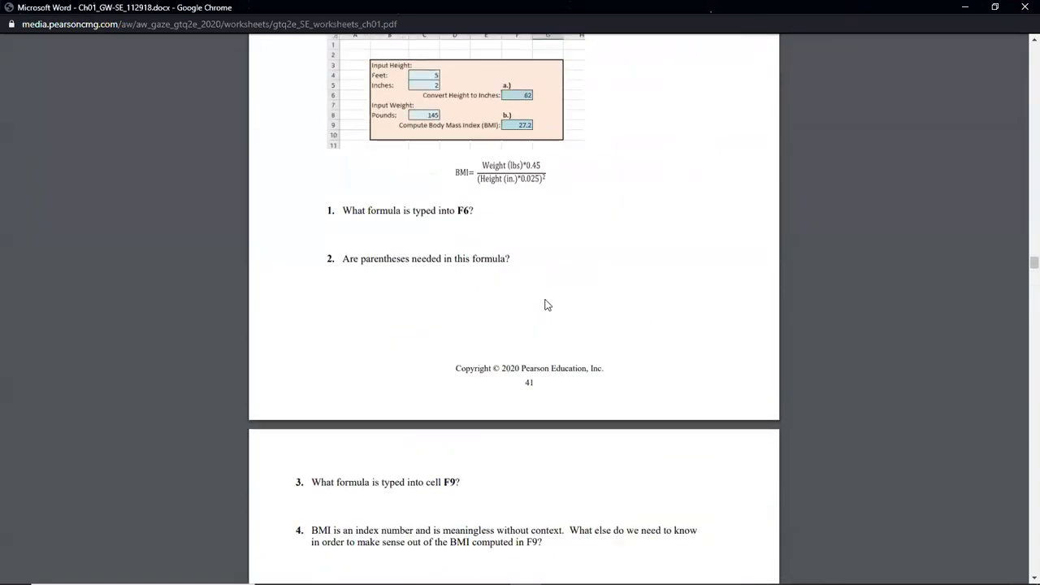
scroll(431, 317, up, 3)
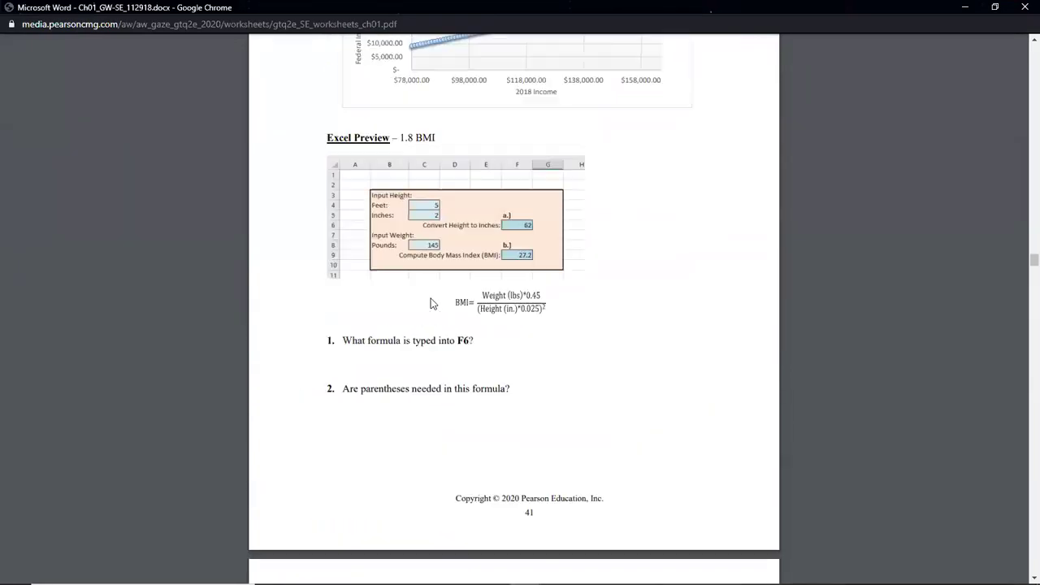
scroll(431, 295, down, 2)
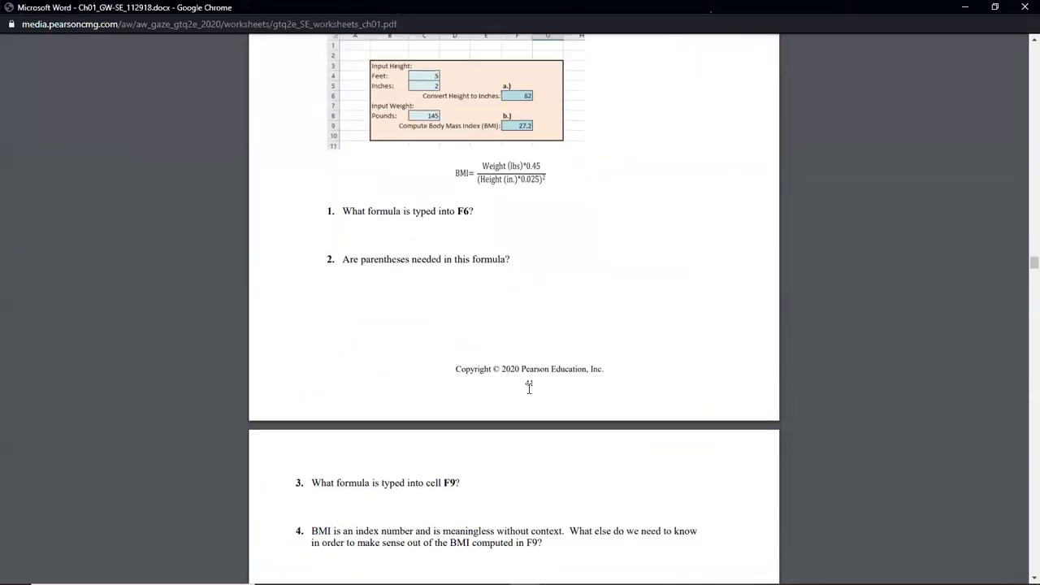
scroll(551, 373, up, 1)
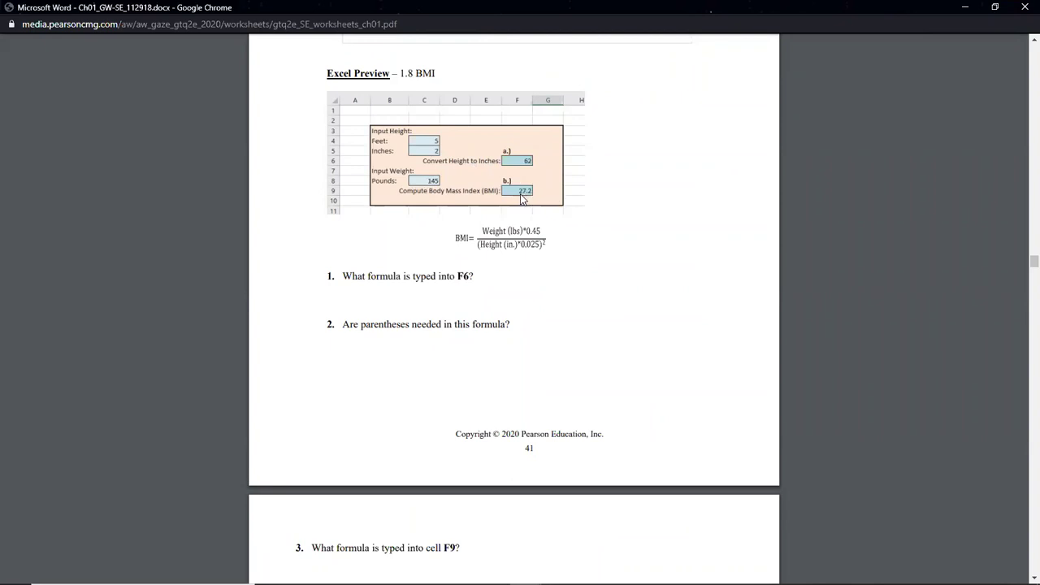
scroll(522, 198, down, 5)
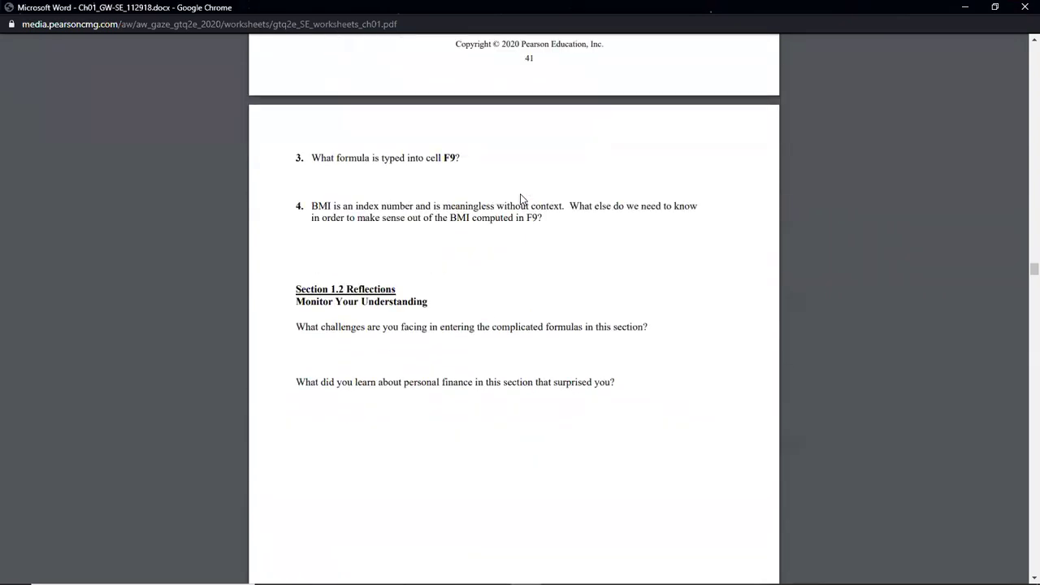
scroll(523, 198, up, 5)
Step: Return to Guided Practice Activity #1 on the payment formula and examine its loan inputs and PMT formula
scroll(521, 198, up, 20)
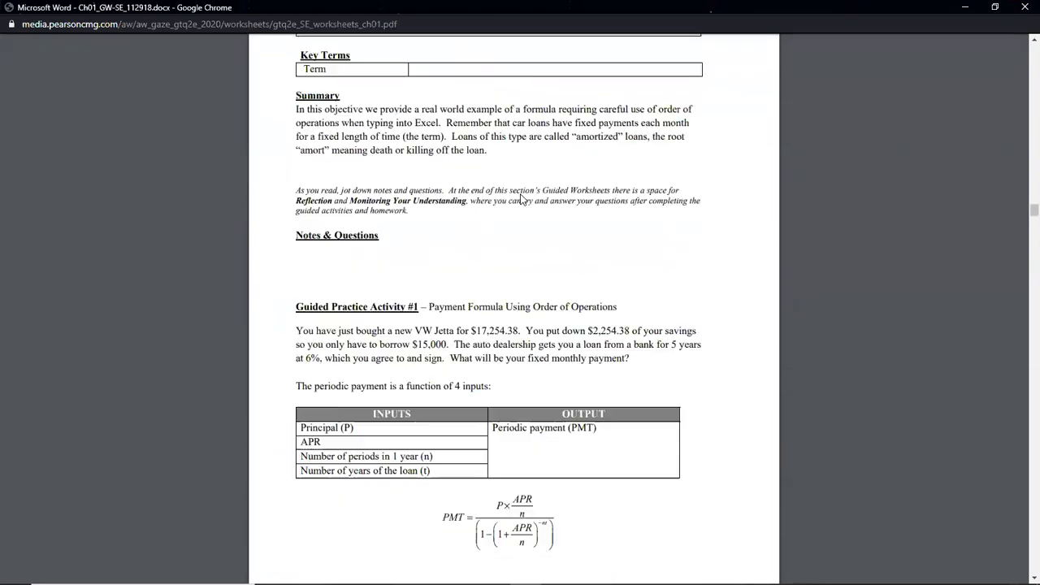
scroll(522, 200, down, 8)
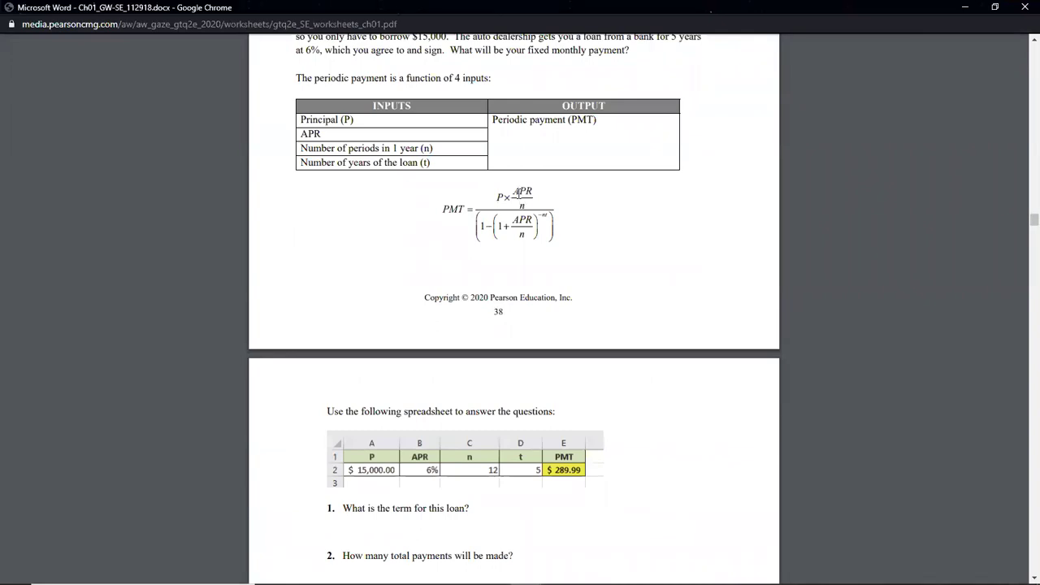
scroll(518, 192, up, 1)
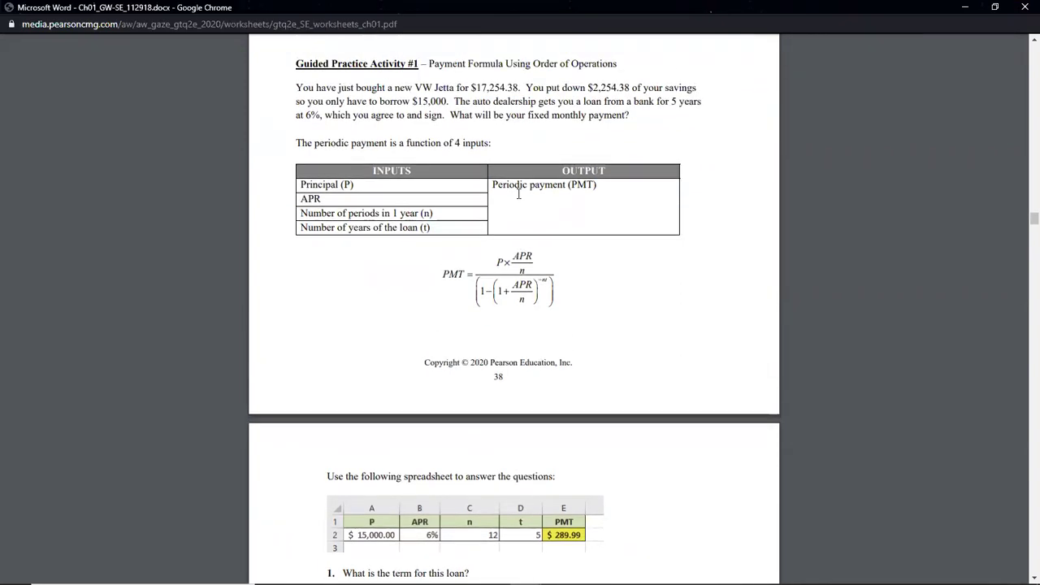
scroll(518, 193, up, 2)
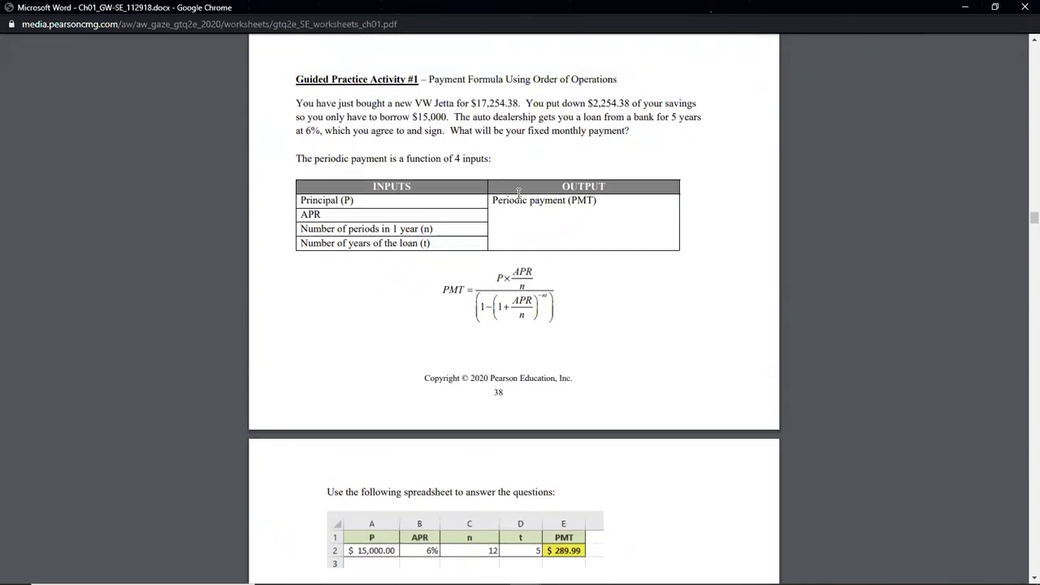